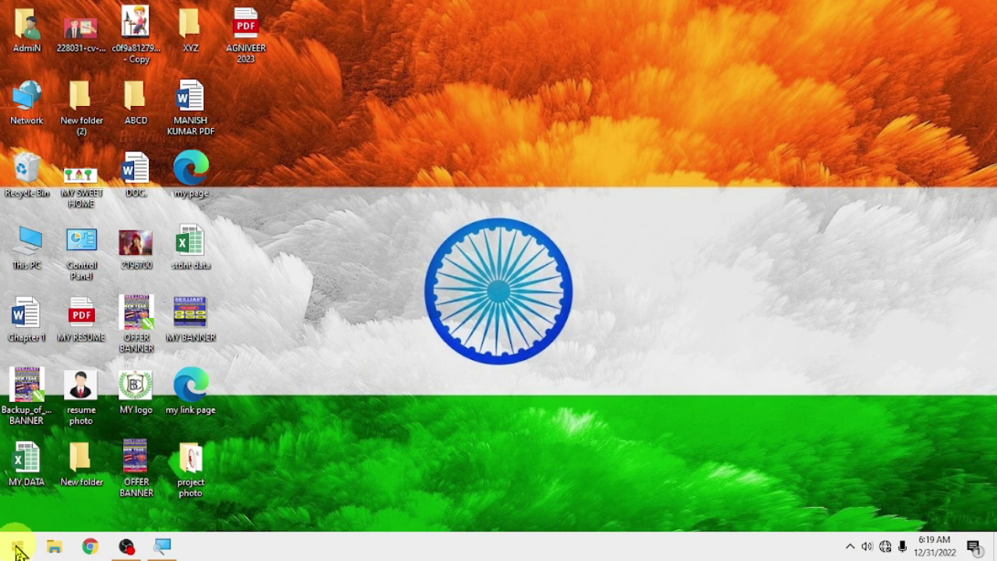
- Search the Start menu for 'mswo', then dismiss the search results
{"action": "left_click", "coordinate": [17, 546]}
{"action": "type", "text": "m"}
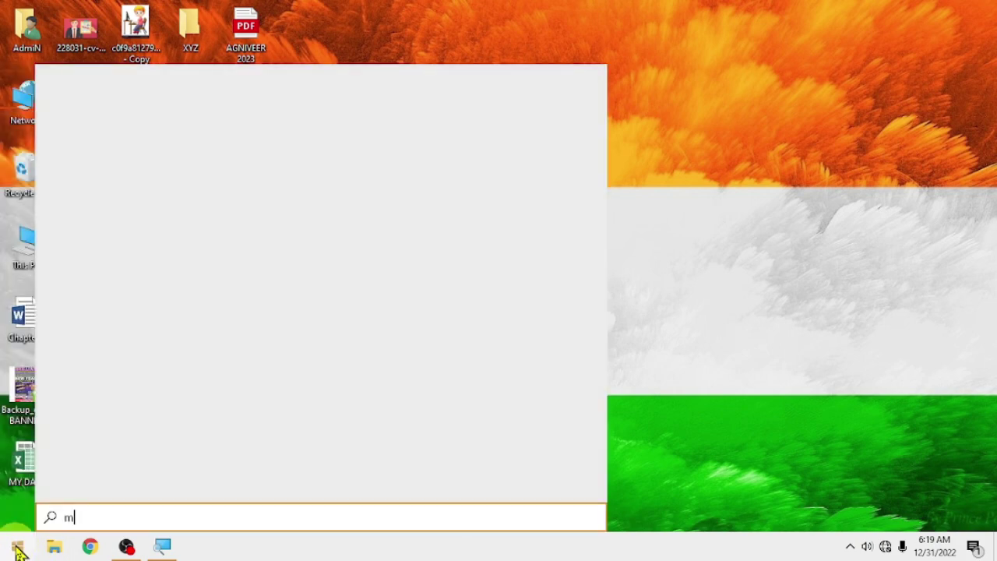
{"action": "type", "text": "sword"}
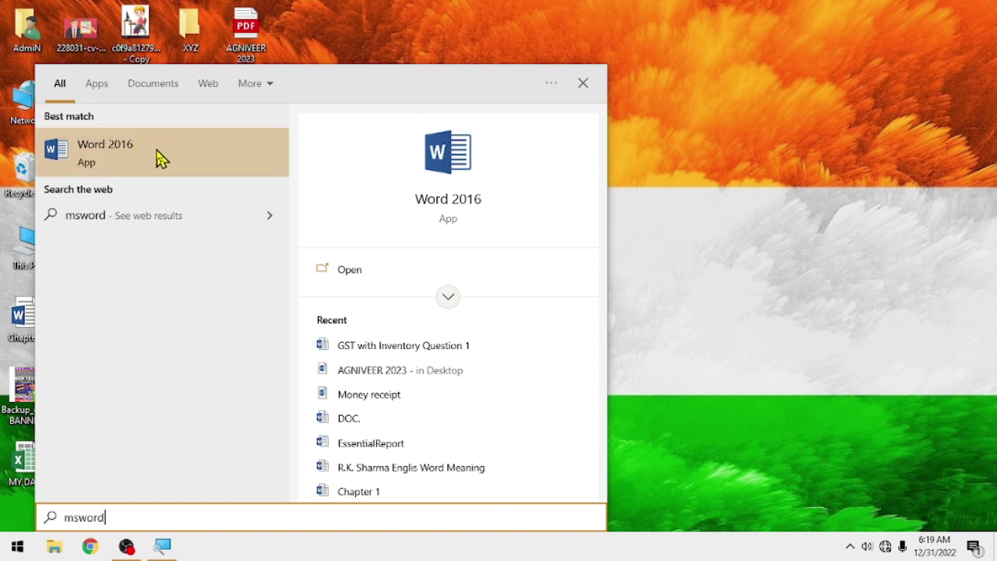
{"action": "left_click", "coordinate": [648, 220]}
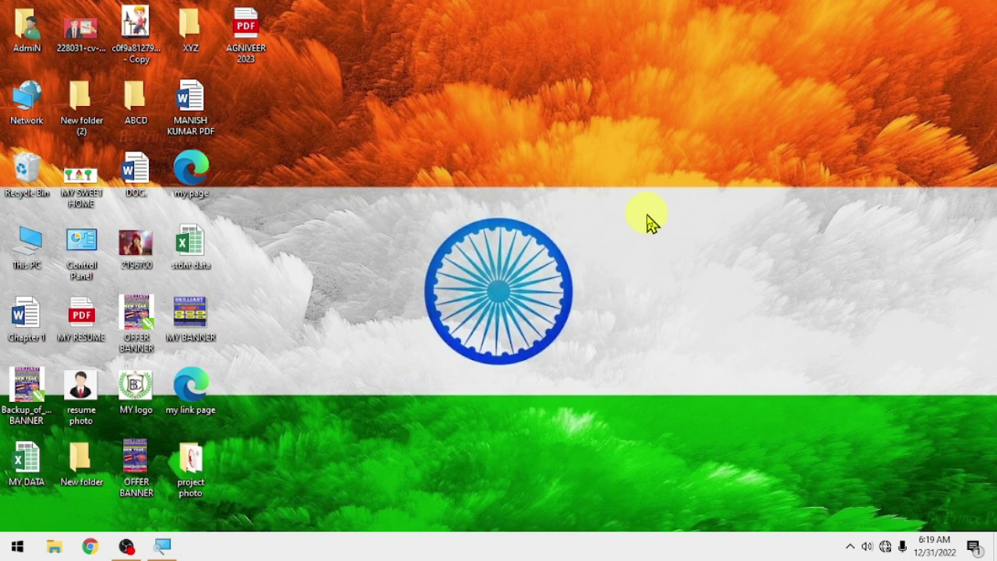
- Launch Word 2016 from the Run prompt using the WINWORD command
{"action": "key", "text": "super+r"}
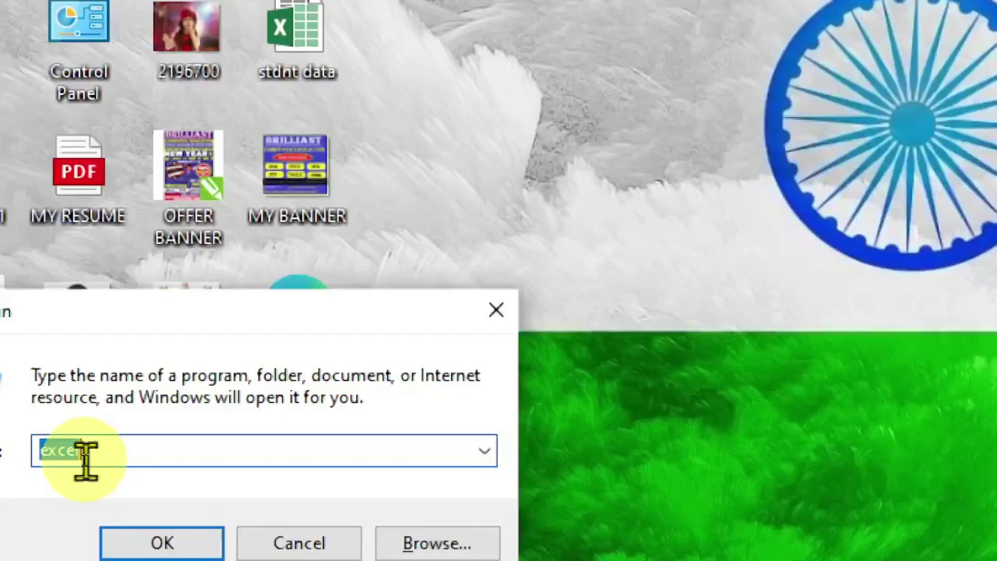
{"action": "type", "text": "winword"}
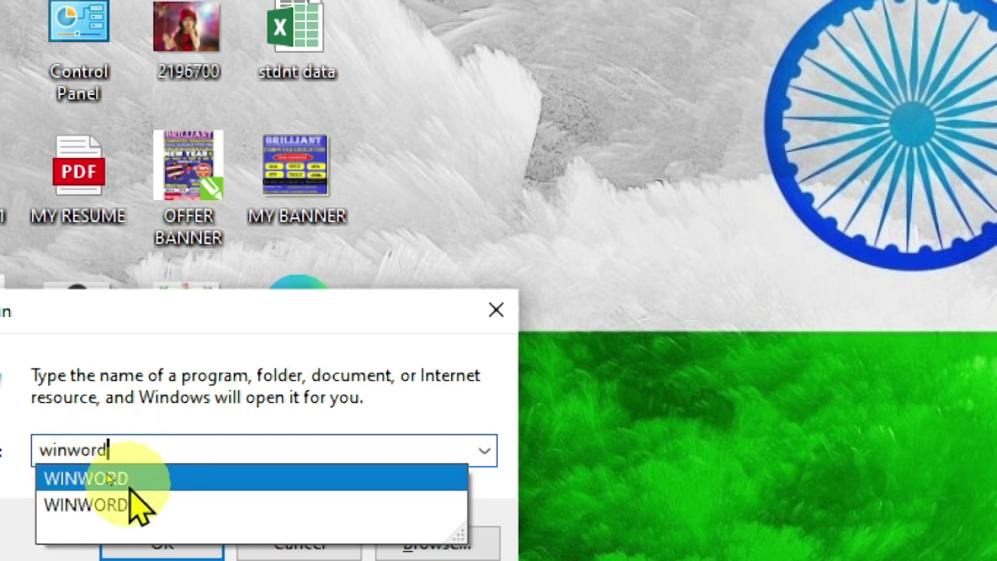
{"action": "left_click", "coordinate": [124, 478]}
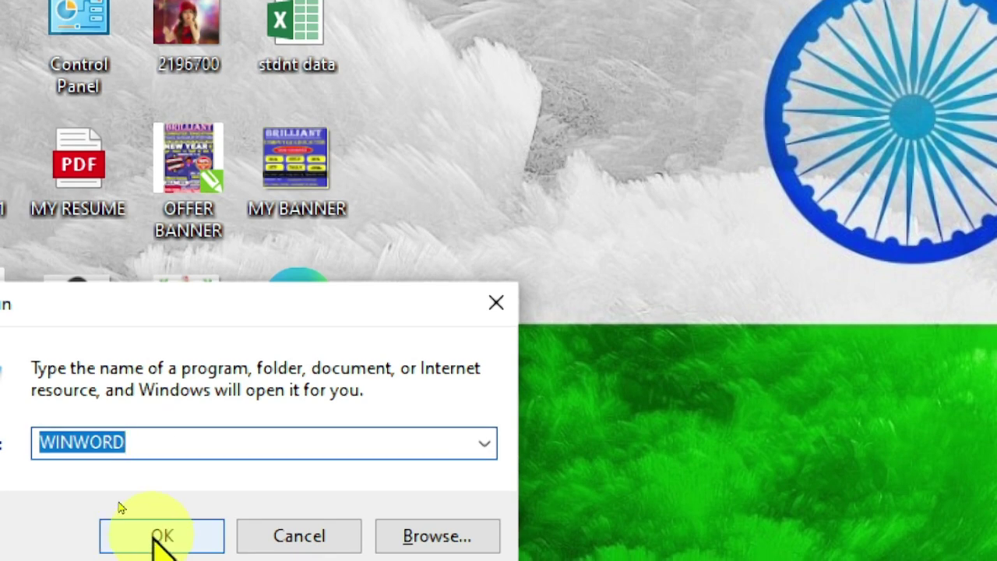
{"action": "left_click", "coordinate": [154, 529]}
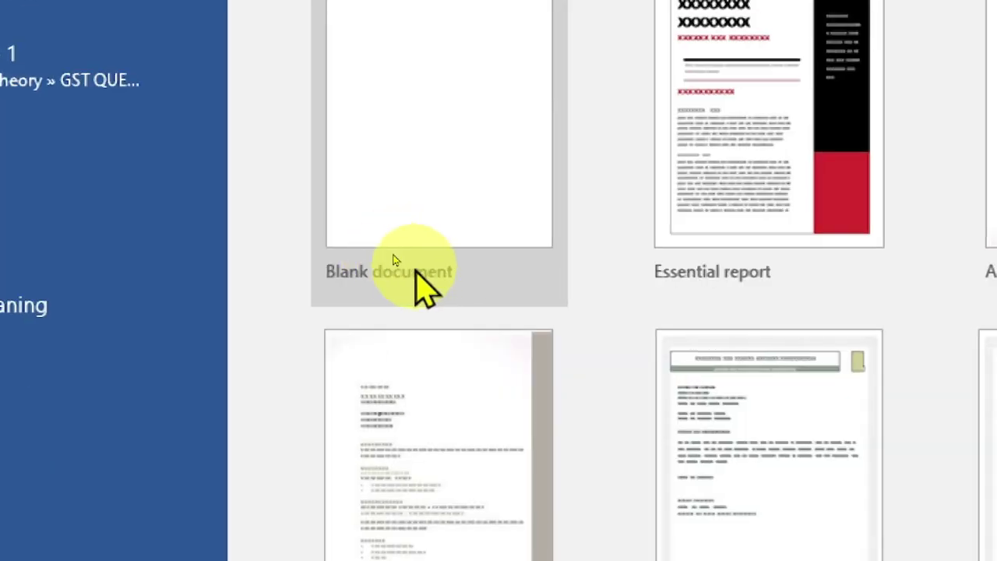
- Create a new blank document, Document1, from the Word start screen
{"action": "left_click", "coordinate": [428, 218]}
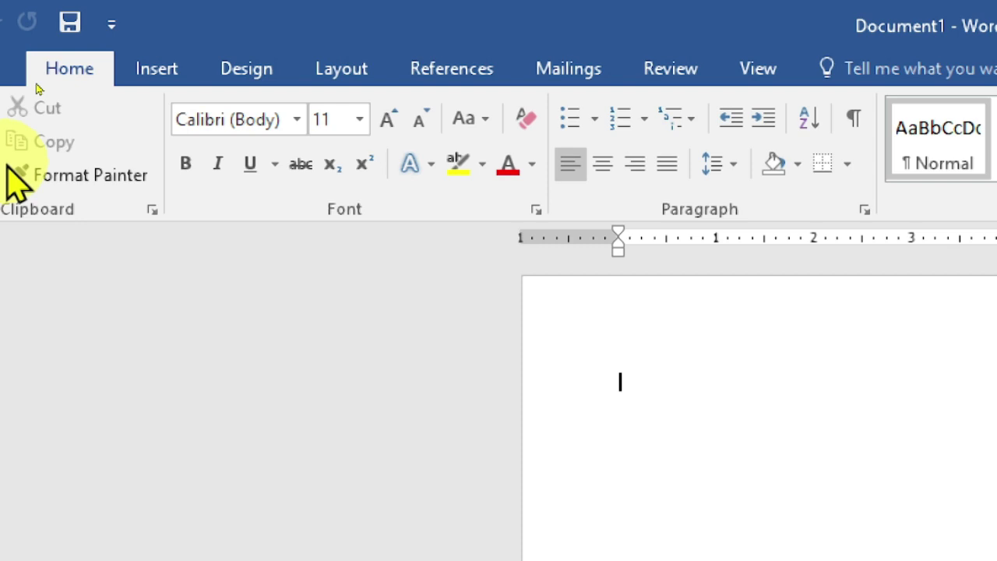
{"action": "left_click", "coordinate": [19, 176]}
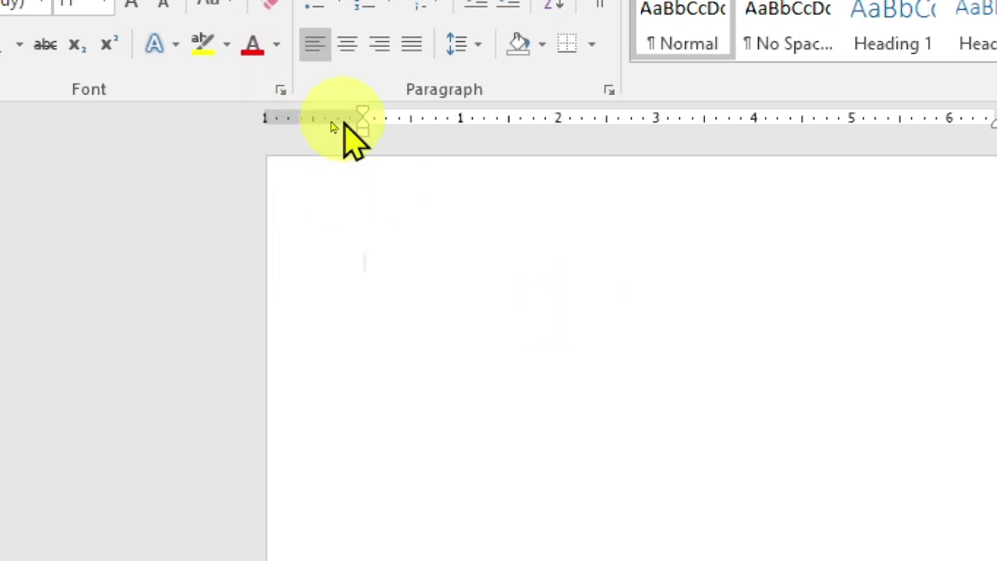
- Check Page Setup's 1-inch margins from the ruler, then show the Layout ribbon
{"action": "double_click", "coordinate": [310, 118]}
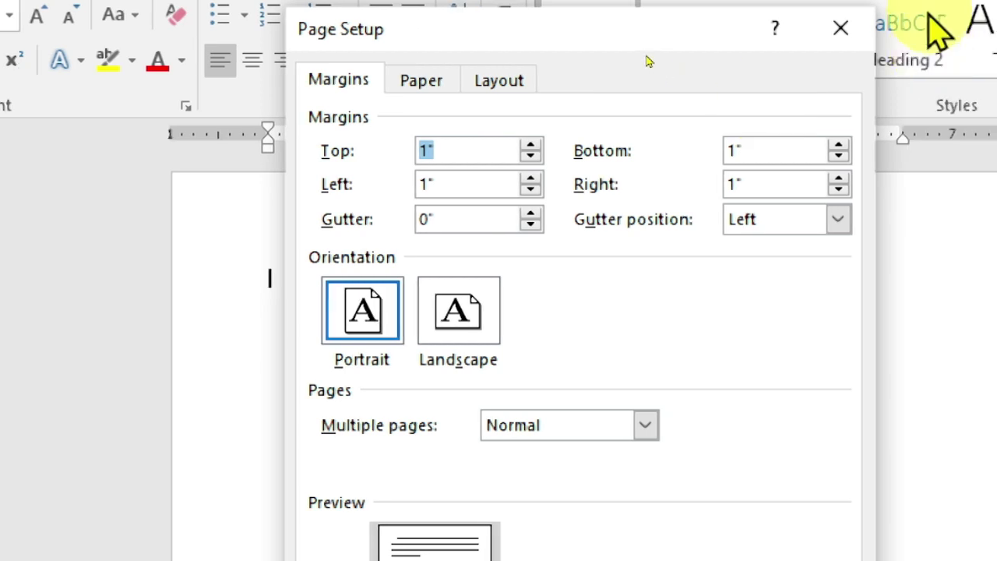
{"action": "left_click", "coordinate": [830, 45]}
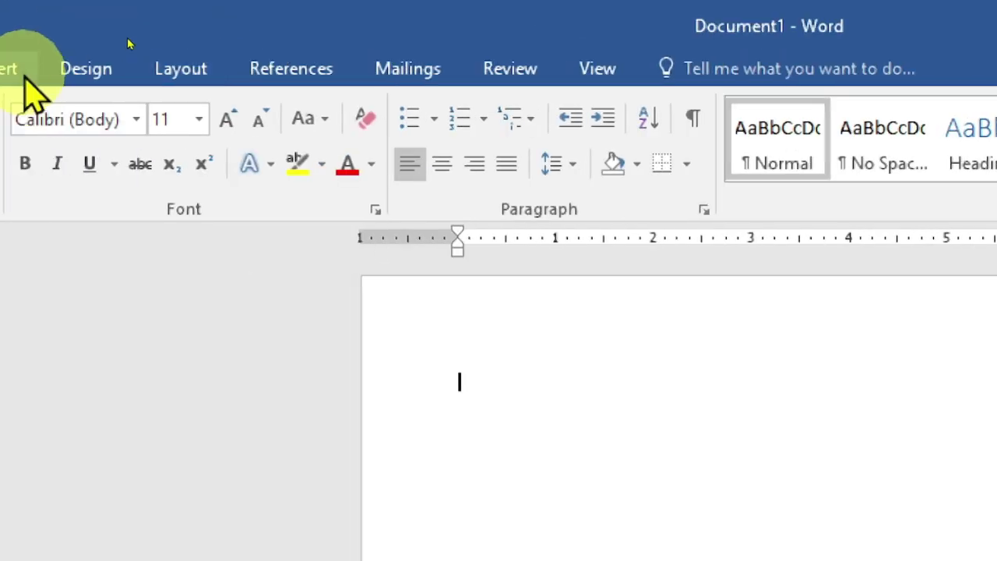
{"action": "left_click", "coordinate": [180, 70]}
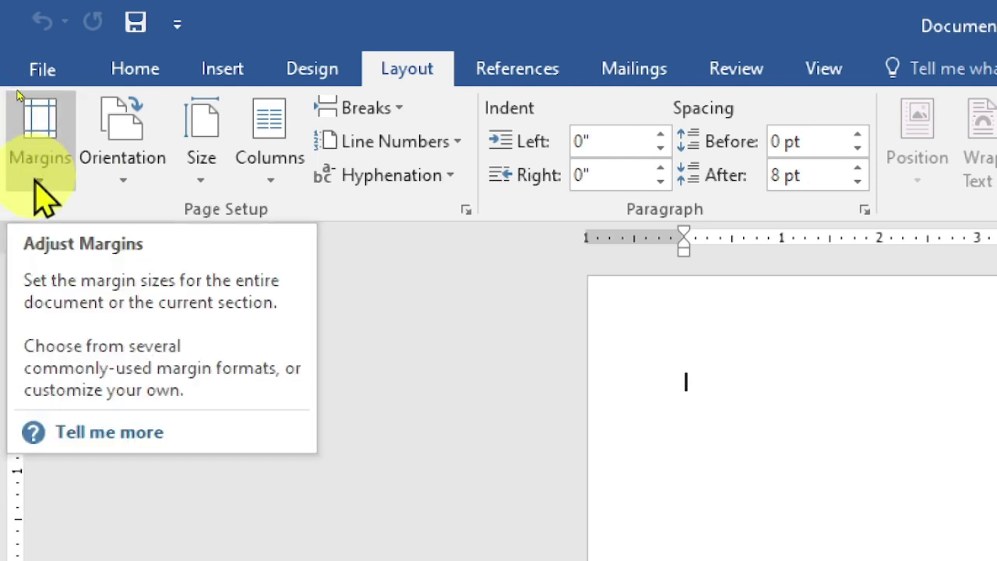
{"action": "left_click", "coordinate": [35, 183]}
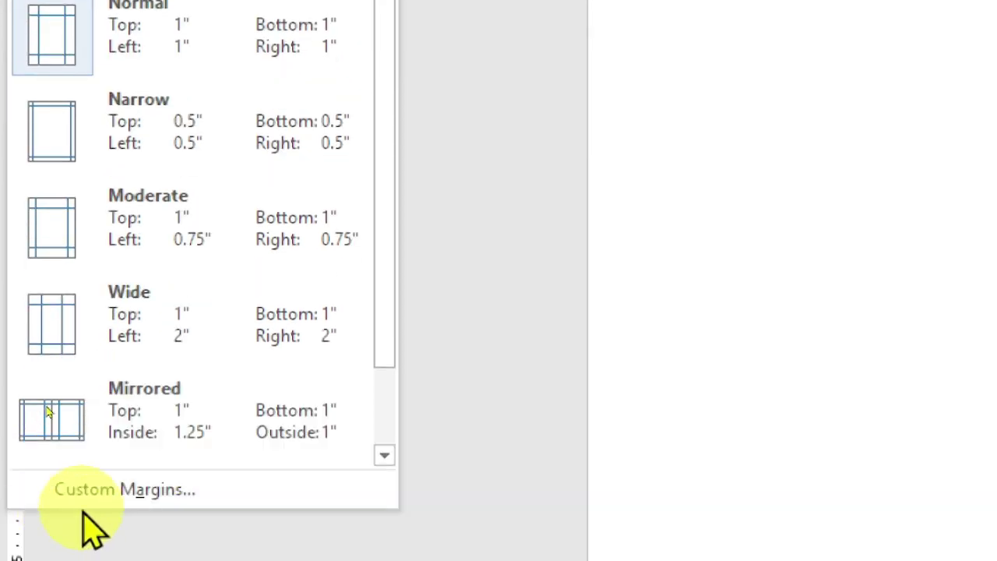
{"action": "left_click", "coordinate": [120, 489]}
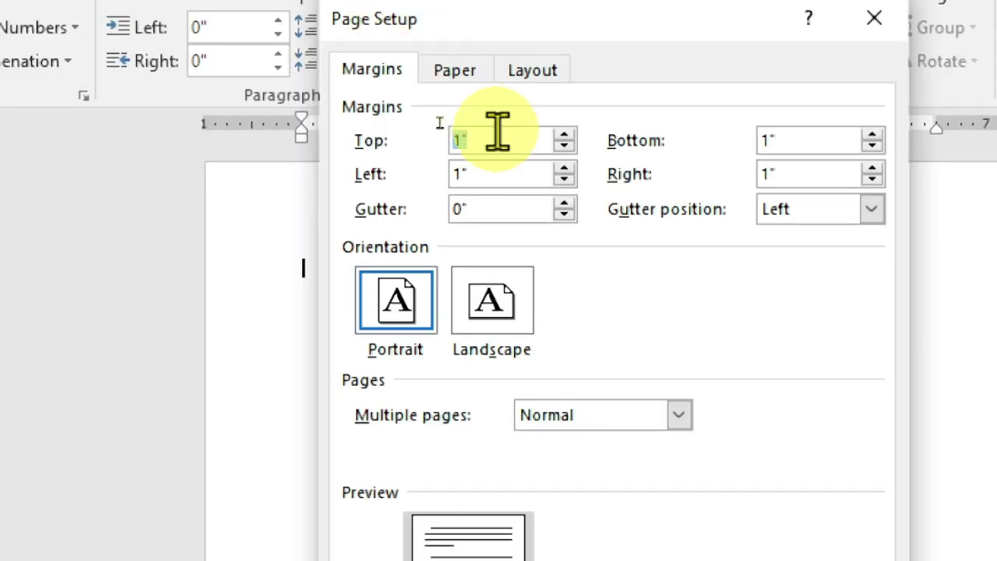
{"action": "type", "text": "0.2"}
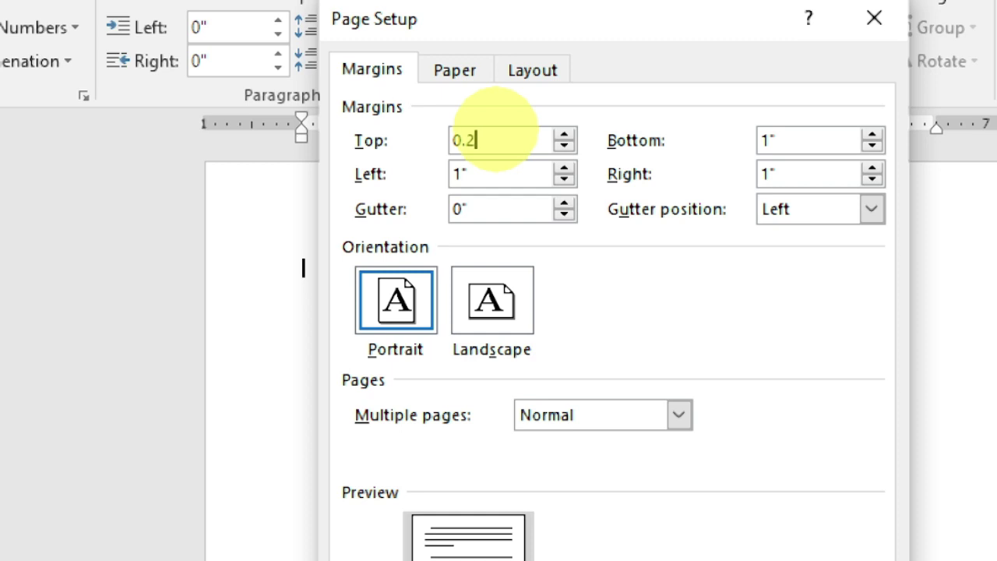
{"action": "key", "text": "Tab"}
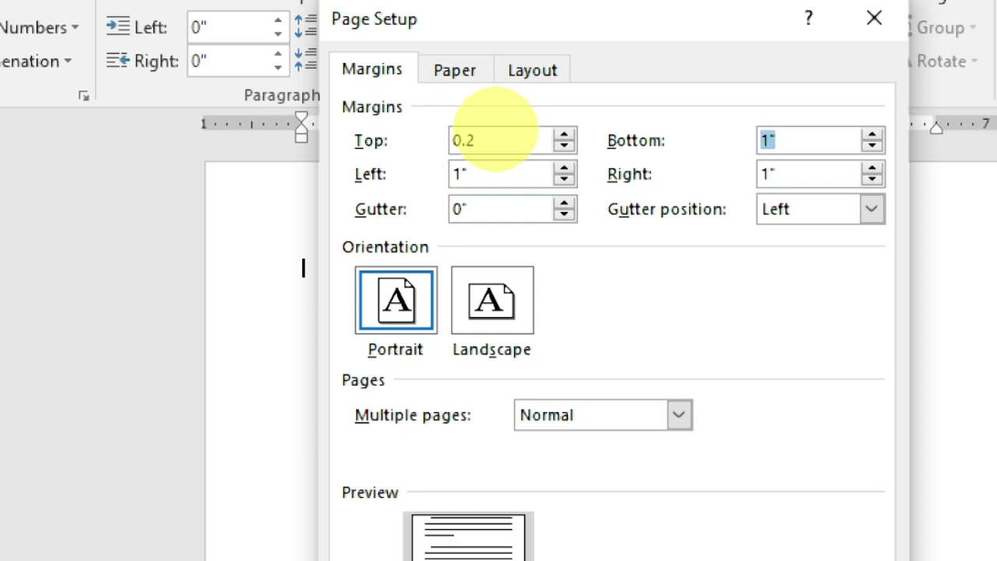
{"action": "type", "text": "0.2"}
{"action": "key", "text": "Tab"}
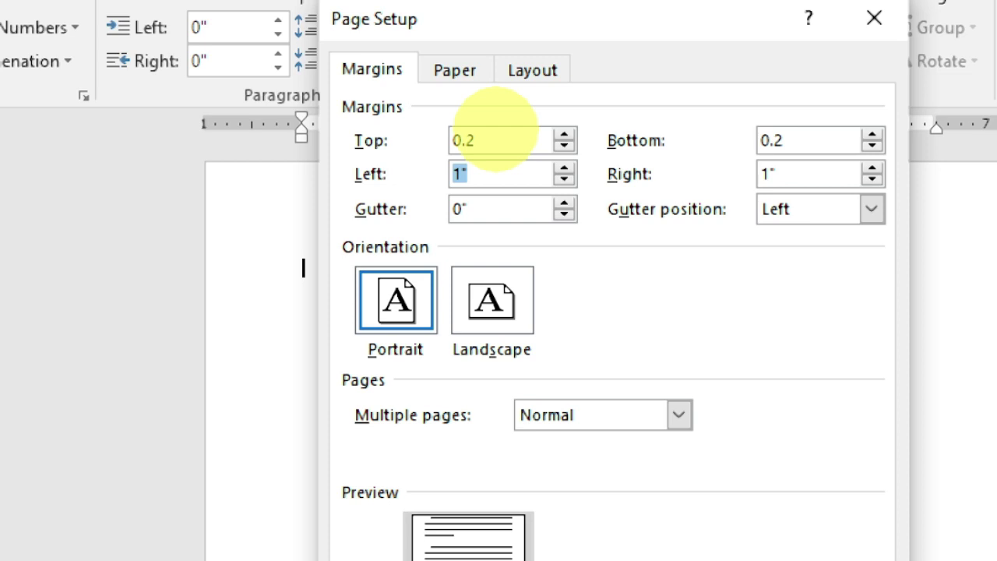
{"action": "type", "text": "1"}
{"action": "key", "text": "Tab"}
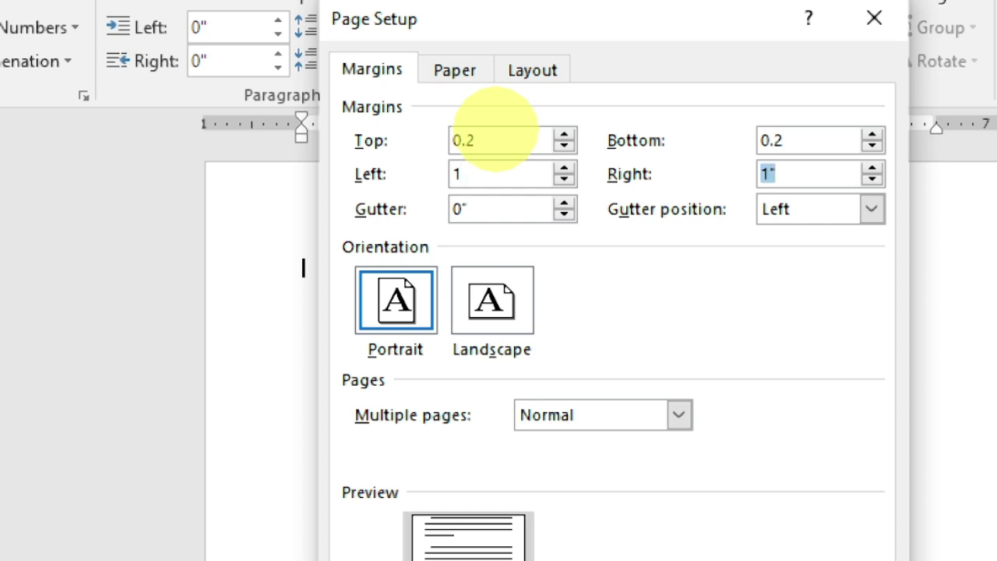
{"action": "type", "text": "0.2"}
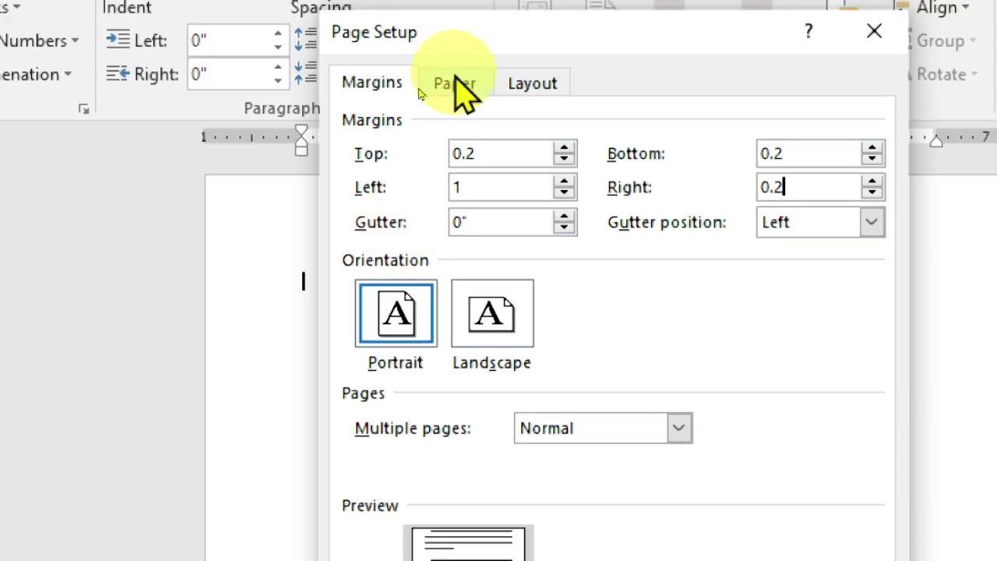
{"action": "left_click", "coordinate": [874, 32]}
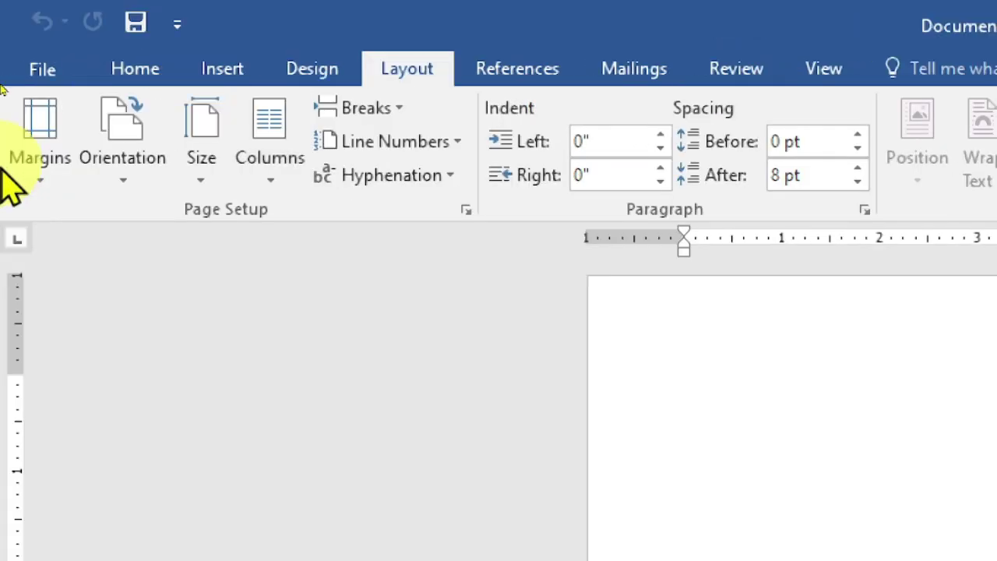
- Set the document's paper size to A4 from the Layout Size list
{"action": "left_click", "coordinate": [207, 167]}
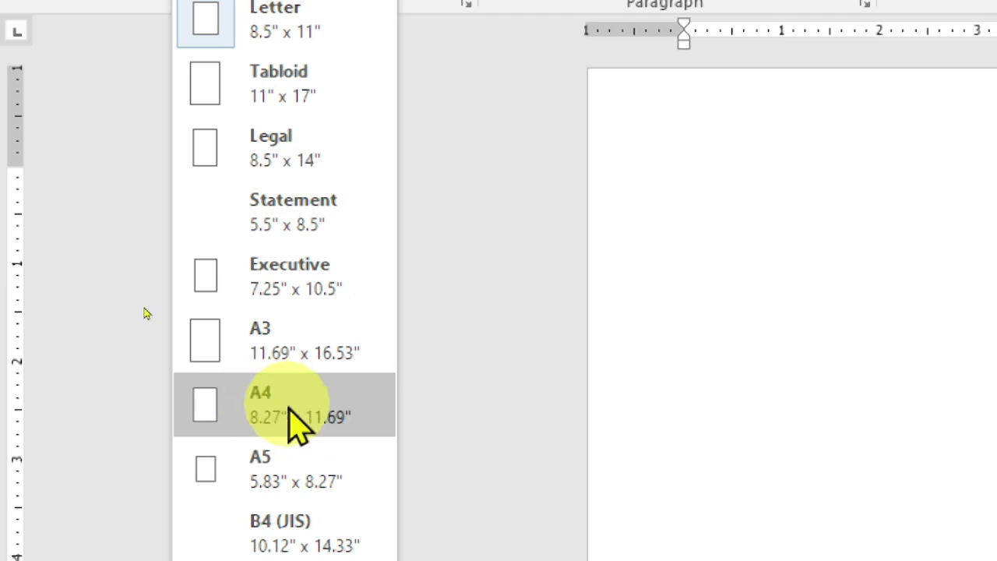
{"action": "left_click", "coordinate": [290, 403]}
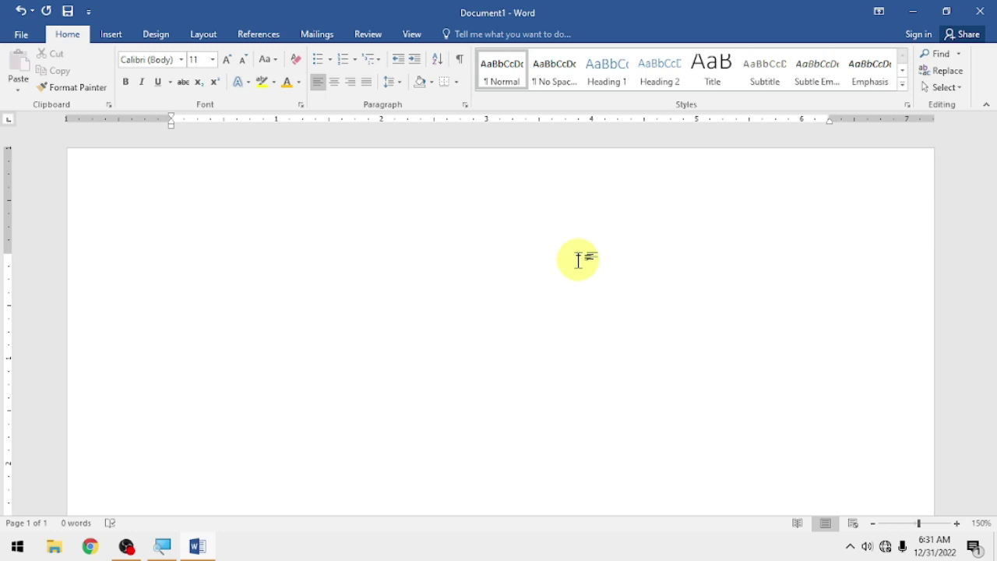
- Generate sample paragraphs with =rand(), then select all and delete them again
{"action": "type", "text": "=rand()"}
{"action": "type", "text": "="}
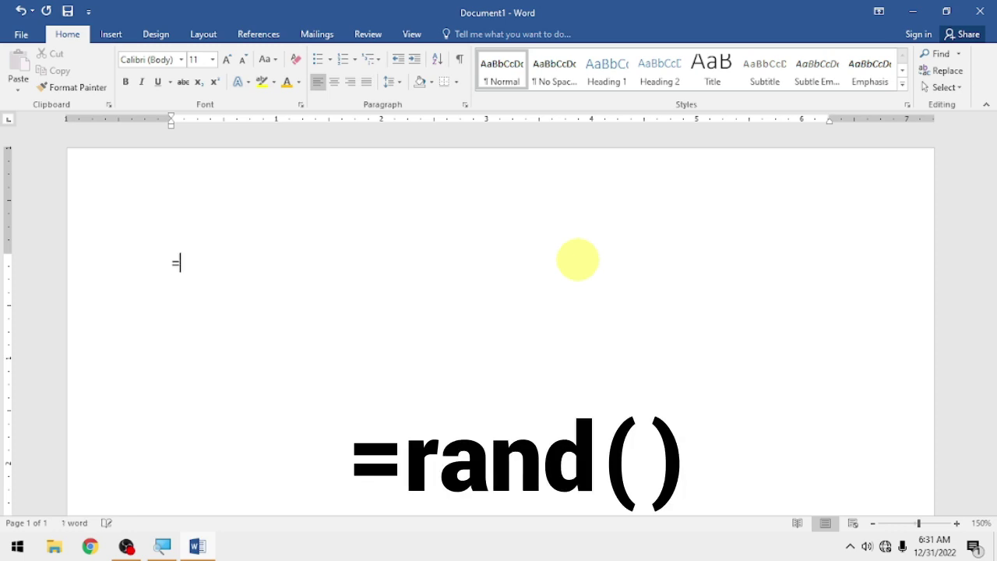
{"action": "type", "text": "rand"}
{"action": "type", "text": "()"}
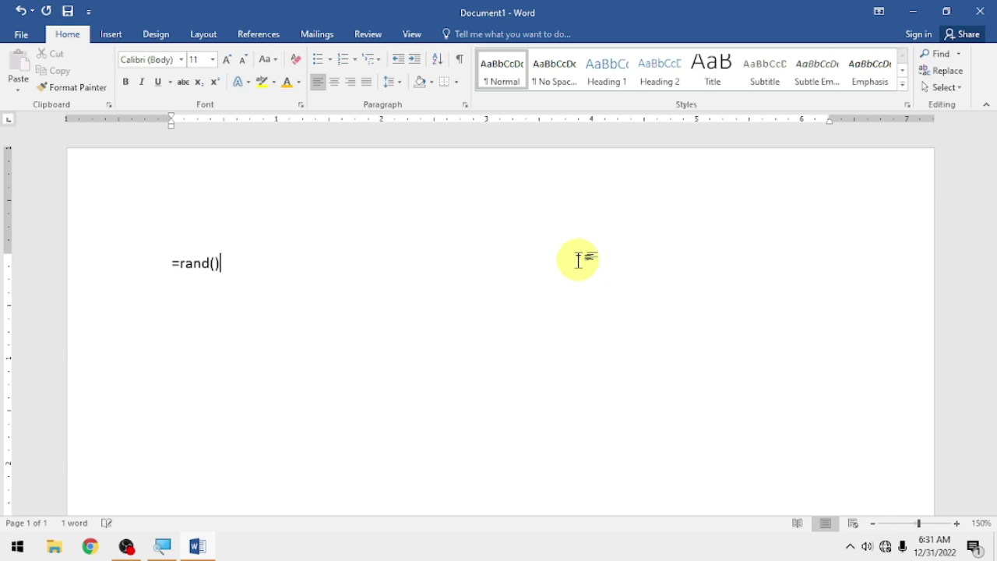
{"action": "key", "text": "Return"}
{"action": "scroll", "coordinate": [577, 259], "scroll_direction": "up", "scroll_amount": 3}
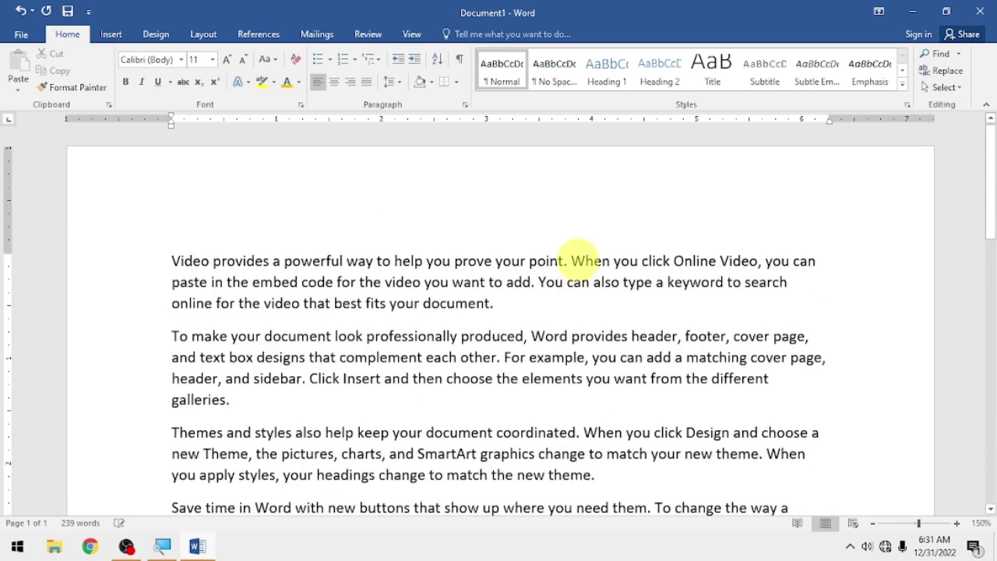
{"action": "scroll", "coordinate": [577, 259], "scroll_direction": "down", "scroll_amount": 1}
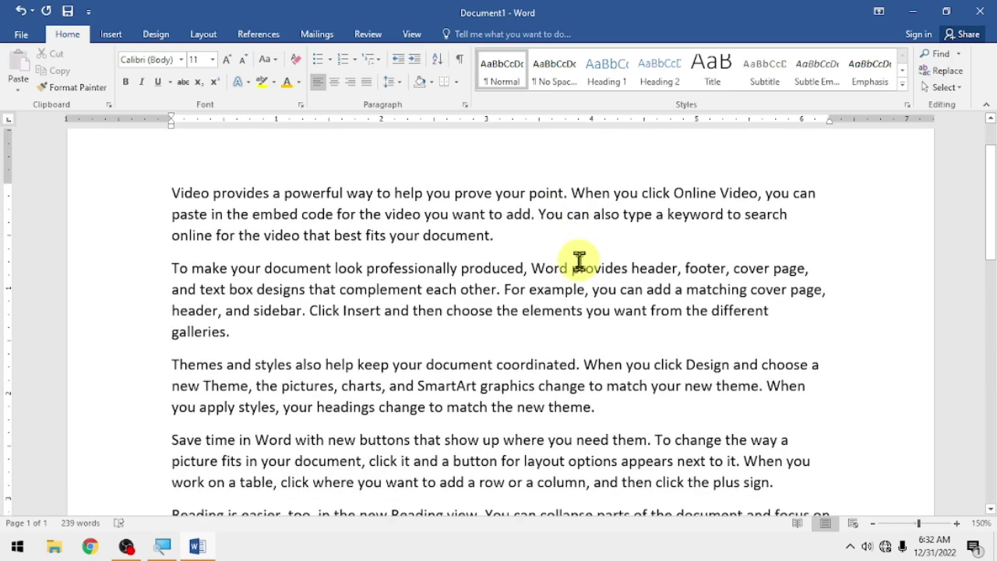
{"action": "key", "text": "ctrl+a"}
{"action": "key", "text": "Delete"}
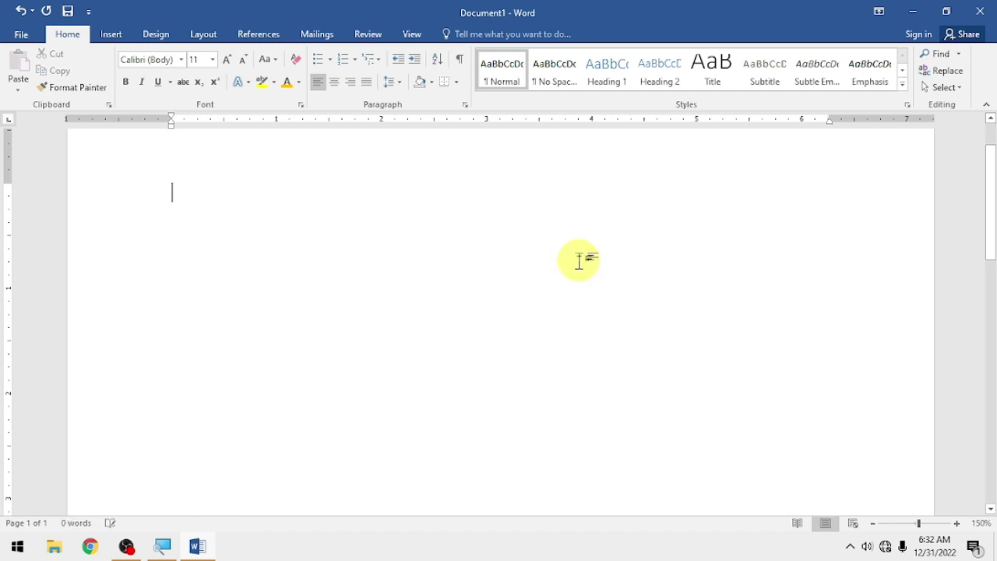
- Generate 50 sample paragraphs with =rand(50), filling five pages (2390 words)
{"action": "type", "text": "=ra"}
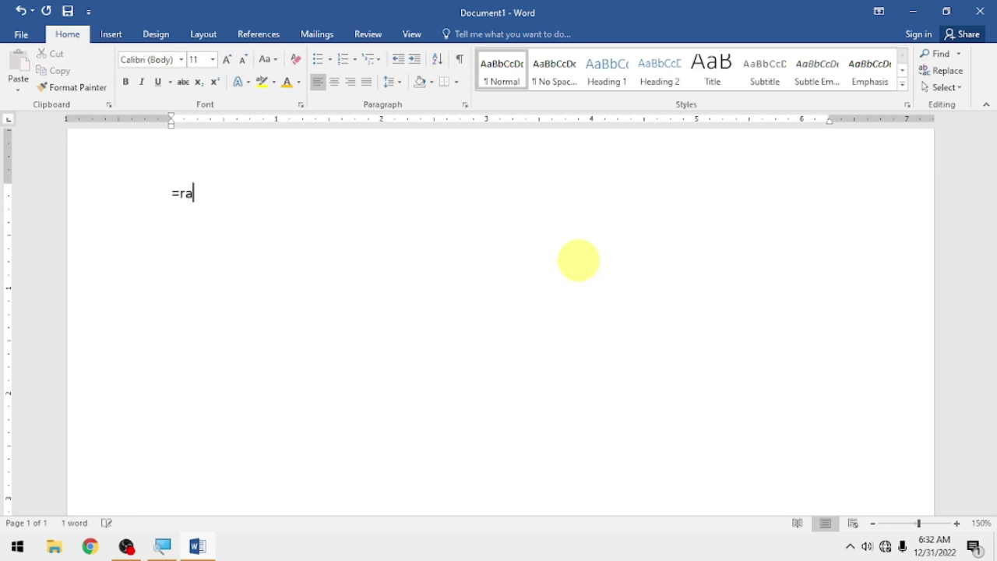
{"action": "type", "text": "nd"}
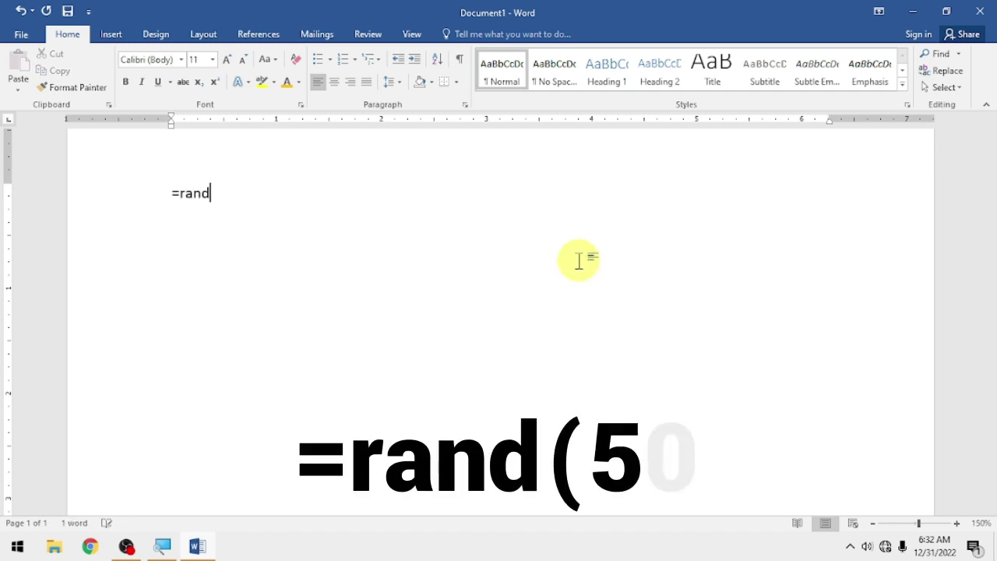
{"action": "type", "text": "()"}
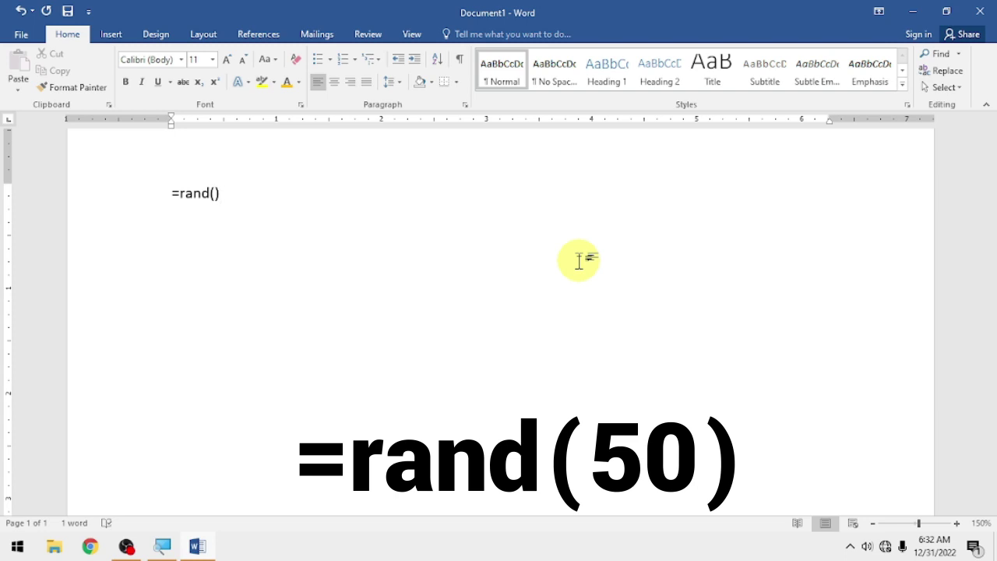
{"action": "key", "text": "Left"}
{"action": "type", "text": "5"}
{"action": "type", "text": "0"}
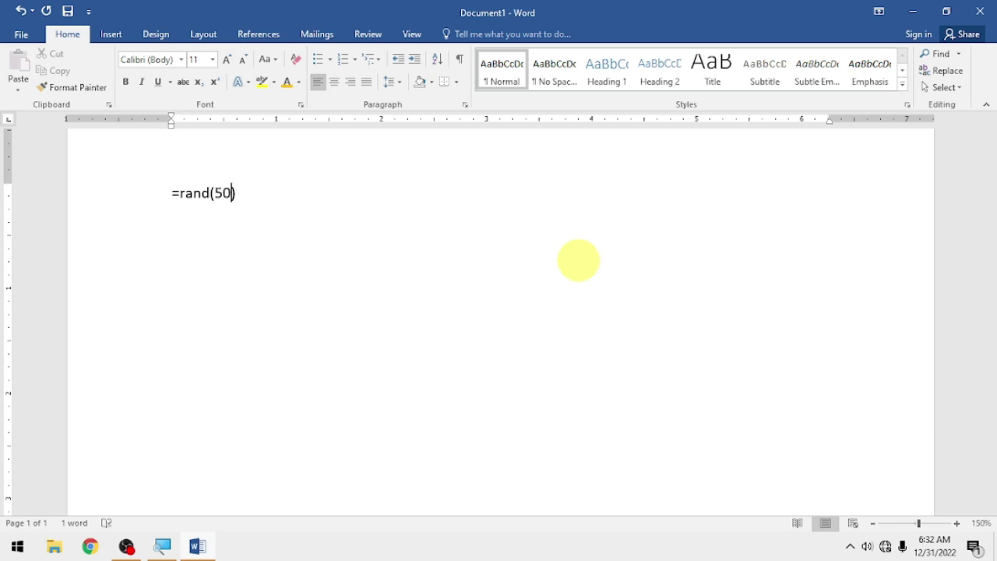
{"action": "key", "text": "End"}
{"action": "key", "text": "Return"}
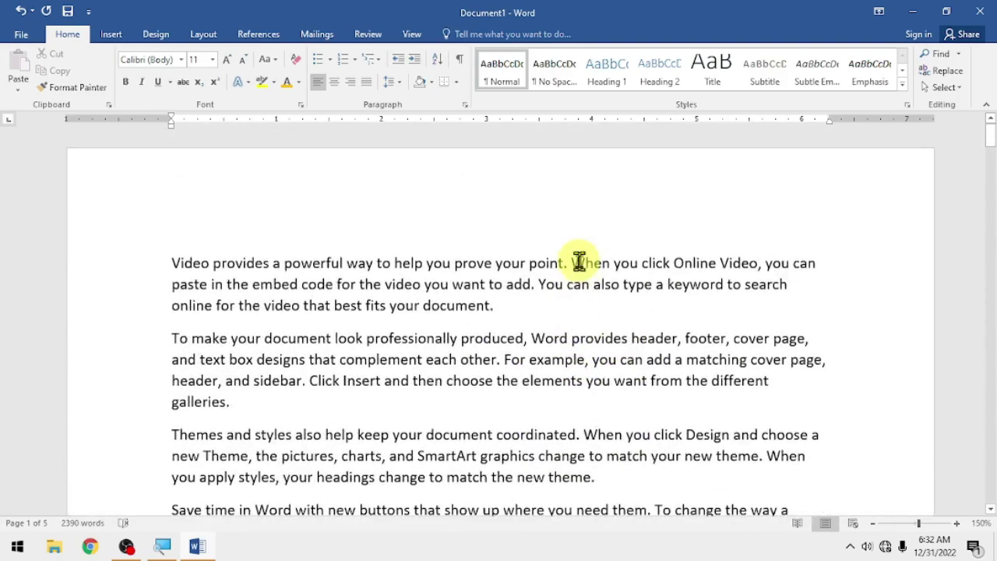
- Replace all text with default =rand() paragraphs, one 239-word page, viewed from the top
{"action": "key", "text": "ctrl+a"}
{"action": "key", "text": "Delete"}
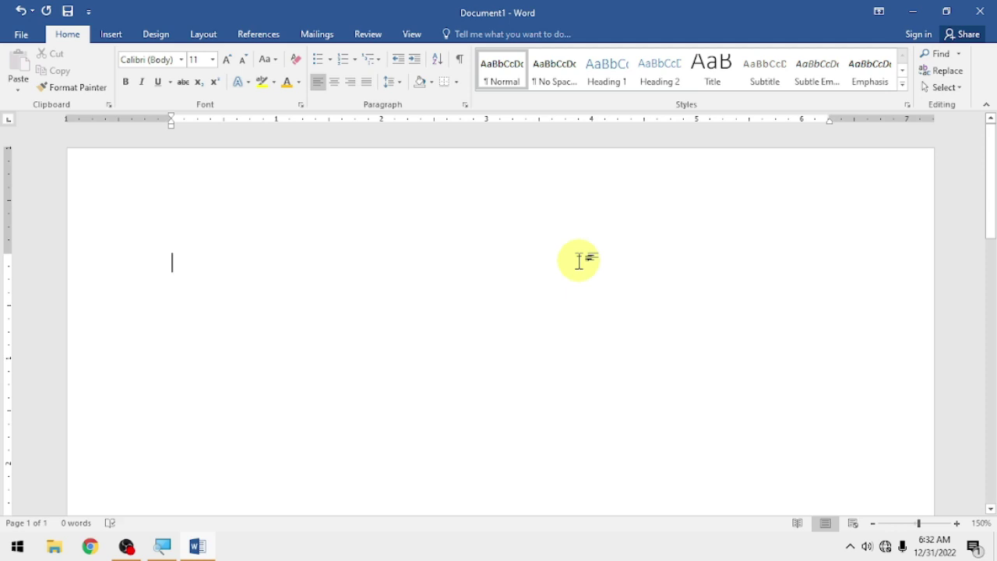
{"action": "type", "text": "="}
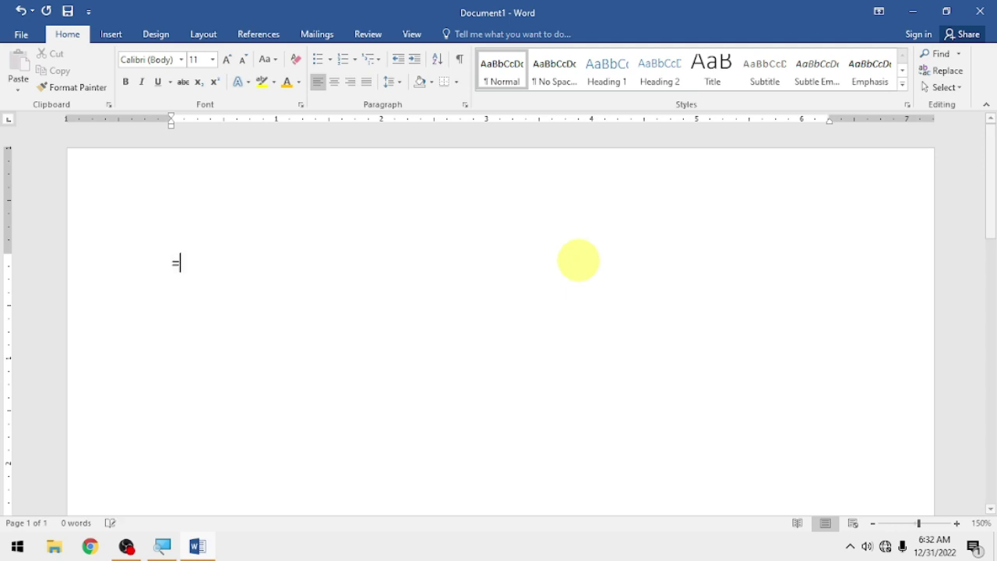
{"action": "type", "text": "rand"}
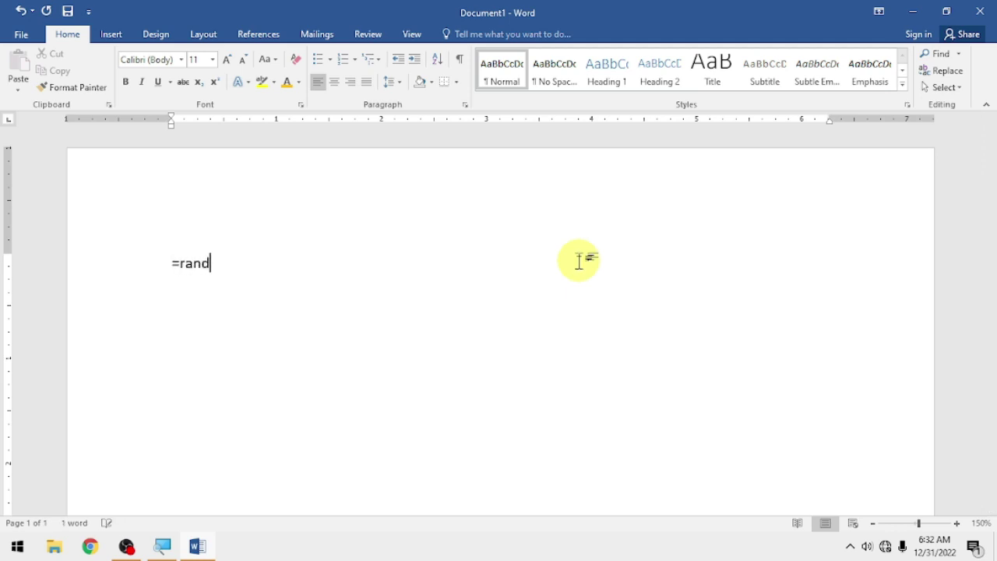
{"action": "type", "text": "()"}
{"action": "key", "text": "Return"}
{"action": "scroll", "coordinate": [578, 259], "scroll_direction": "up", "scroll_amount": 3}
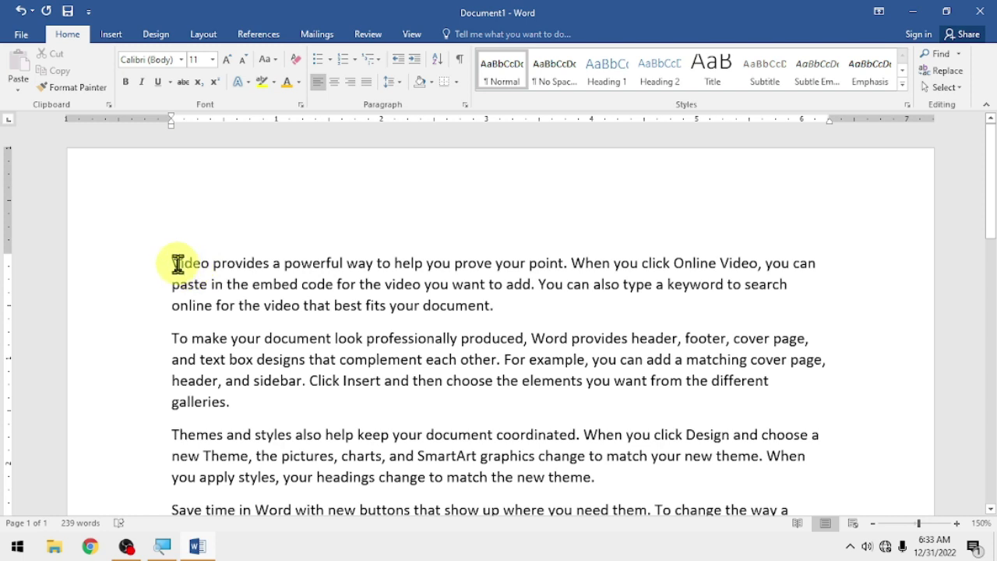
- Set the first two paragraphs to 12 pt, trying 18 and 24 pt along the way
{"action": "left_click_drag", "start_coordinate": [170, 263], "coordinate": [275, 397]}
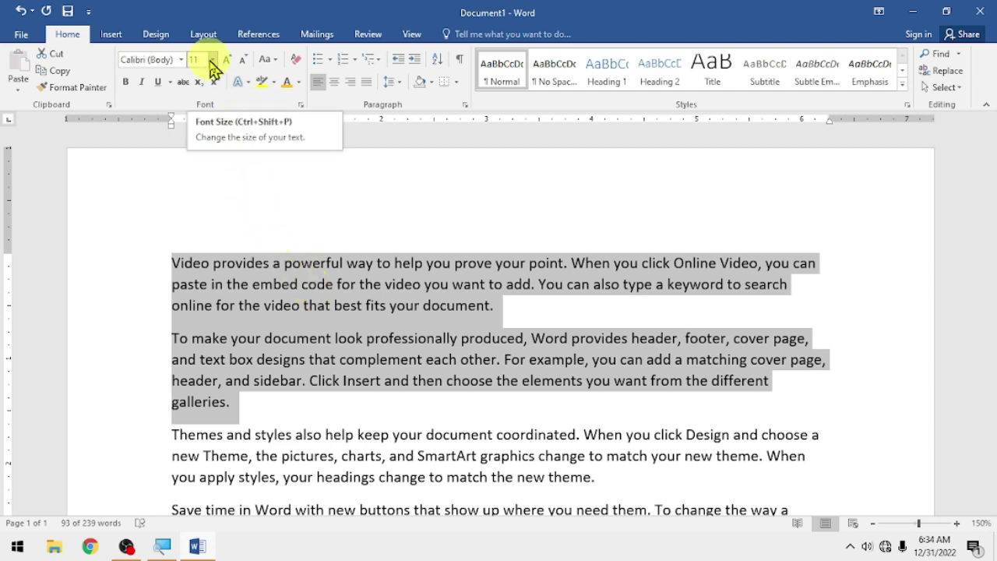
{"action": "left_click", "coordinate": [211, 60]}
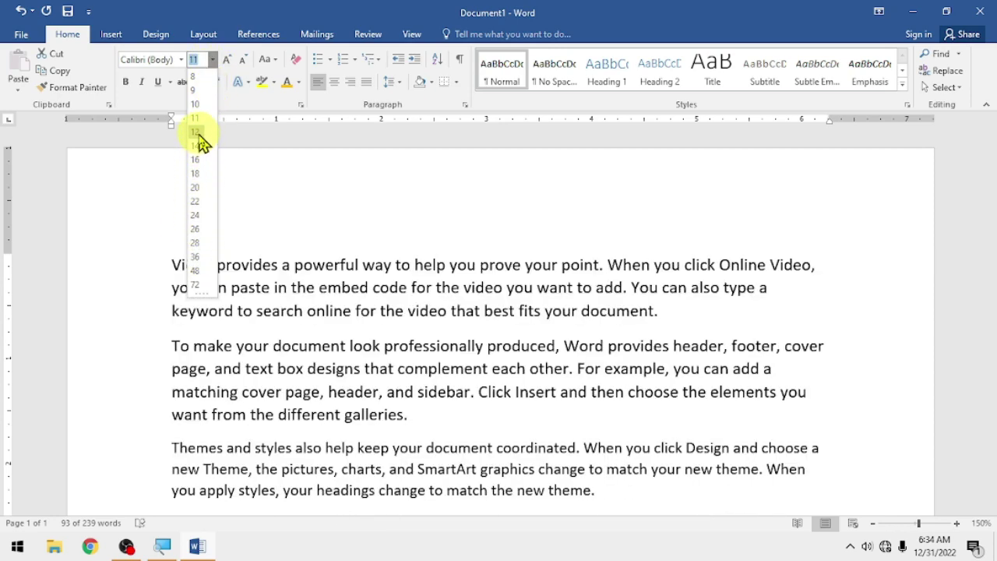
{"action": "left_click", "coordinate": [195, 173]}
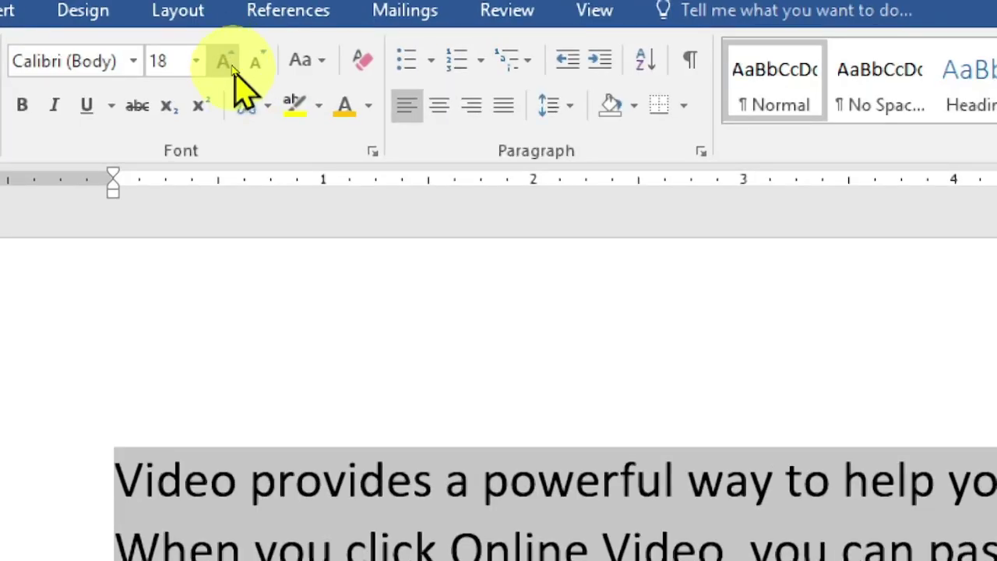
{"action": "left_click", "coordinate": [233, 66]}
{"action": "left_click", "coordinate": [233, 66]}
{"action": "left_click", "coordinate": [233, 67]}
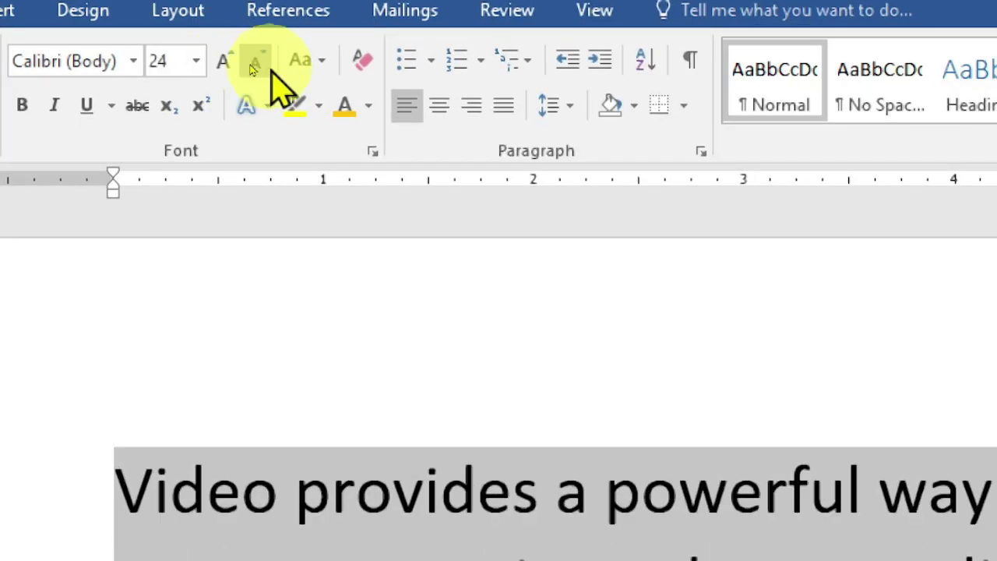
{"action": "left_click", "coordinate": [253, 66]}
{"action": "left_click", "coordinate": [253, 66]}
{"action": "left_click", "coordinate": [253, 66]}
{"action": "left_click", "coordinate": [253, 67]}
{"action": "left_click", "coordinate": [253, 66]}
{"action": "left_click", "coordinate": [253, 66]}
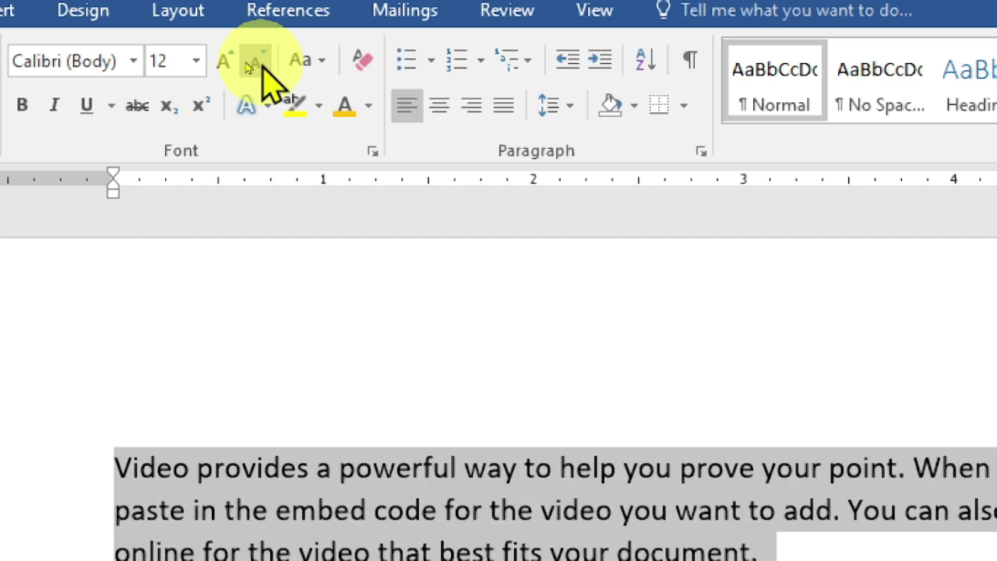
{"action": "left_click", "coordinate": [253, 66]}
{"action": "left_click", "coordinate": [253, 66]}
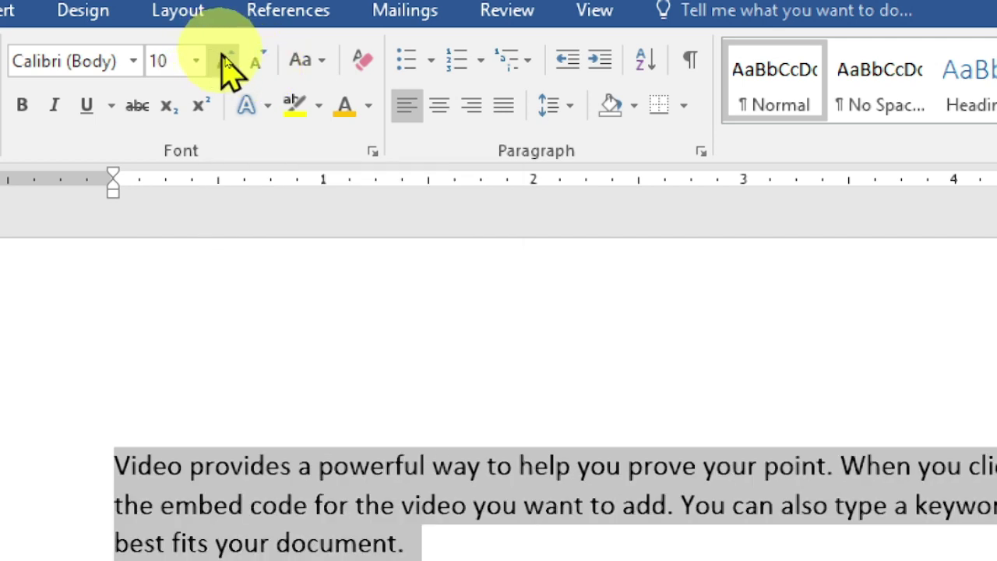
{"action": "left_click", "coordinate": [226, 62]}
{"action": "left_click", "coordinate": [227, 64]}
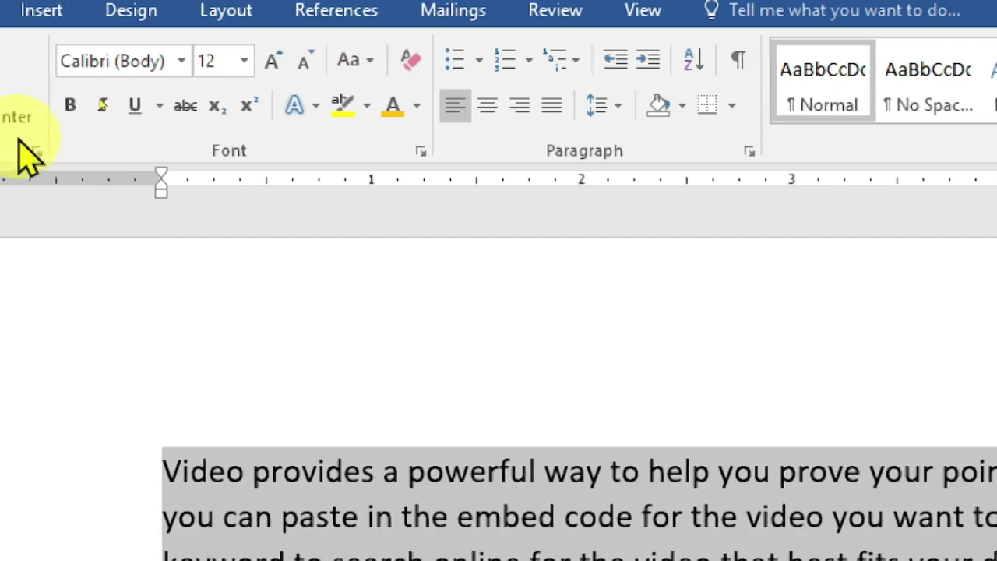
- Make the two paragraphs bold and italic, adding then removing strikethrough
{"action": "left_click", "coordinate": [71, 106]}
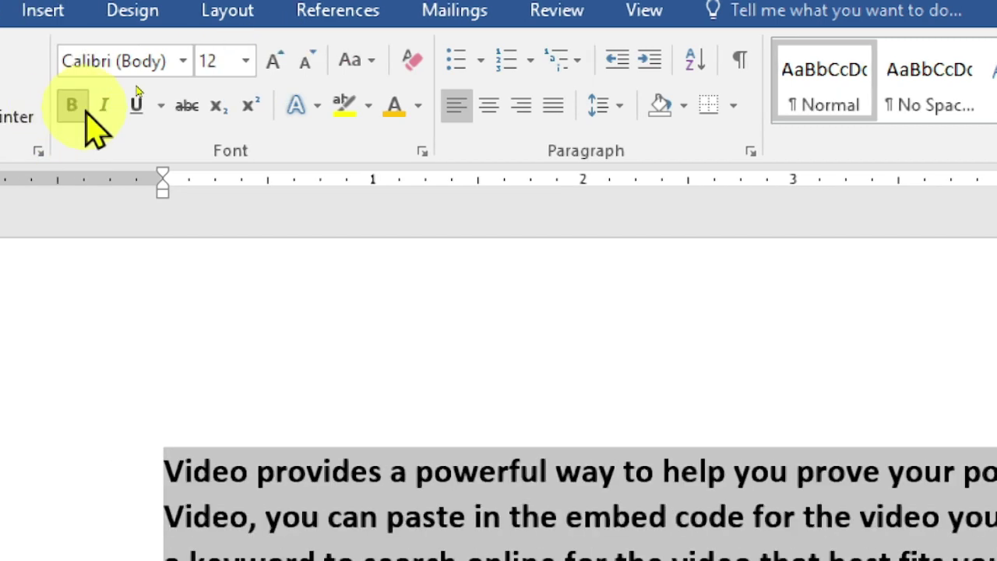
{"action": "left_click", "coordinate": [104, 106]}
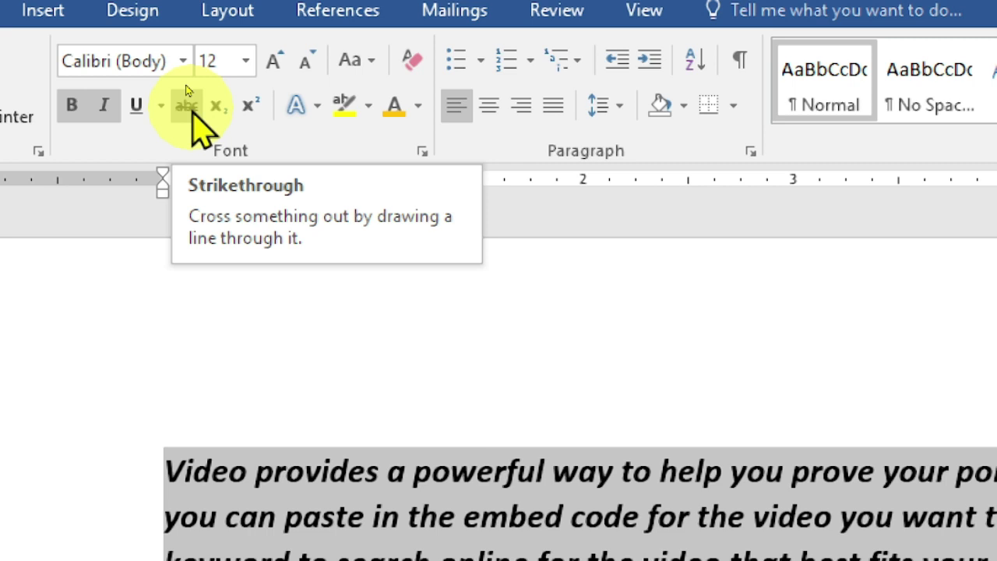
{"action": "left_click", "coordinate": [189, 113]}
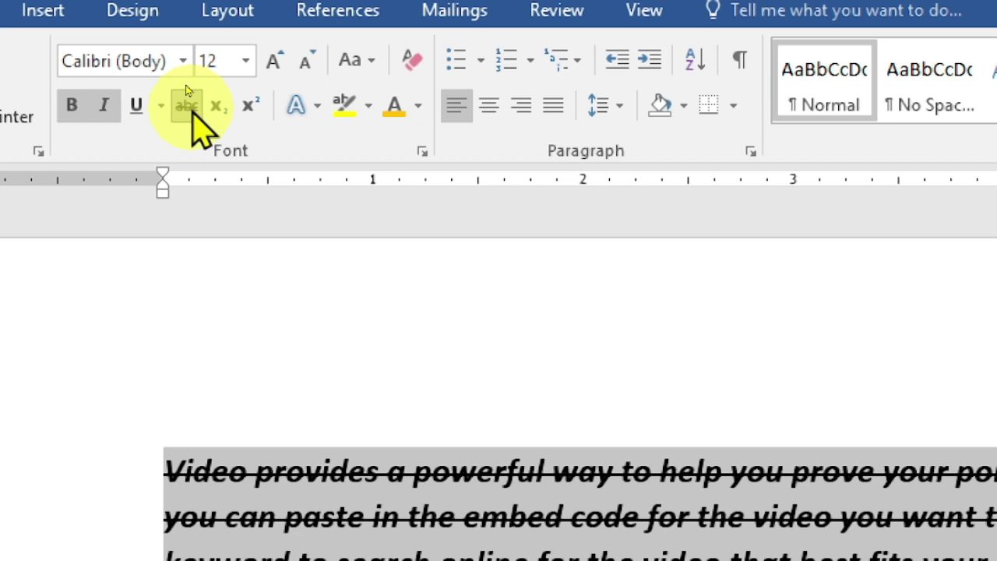
{"action": "left_click", "coordinate": [191, 110]}
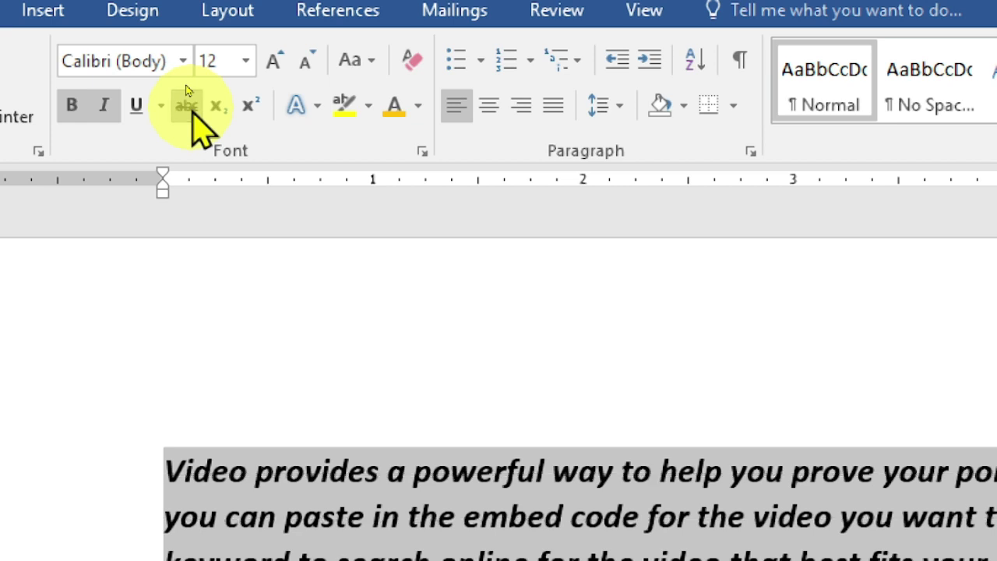
{"action": "left_click", "coordinate": [317, 108]}
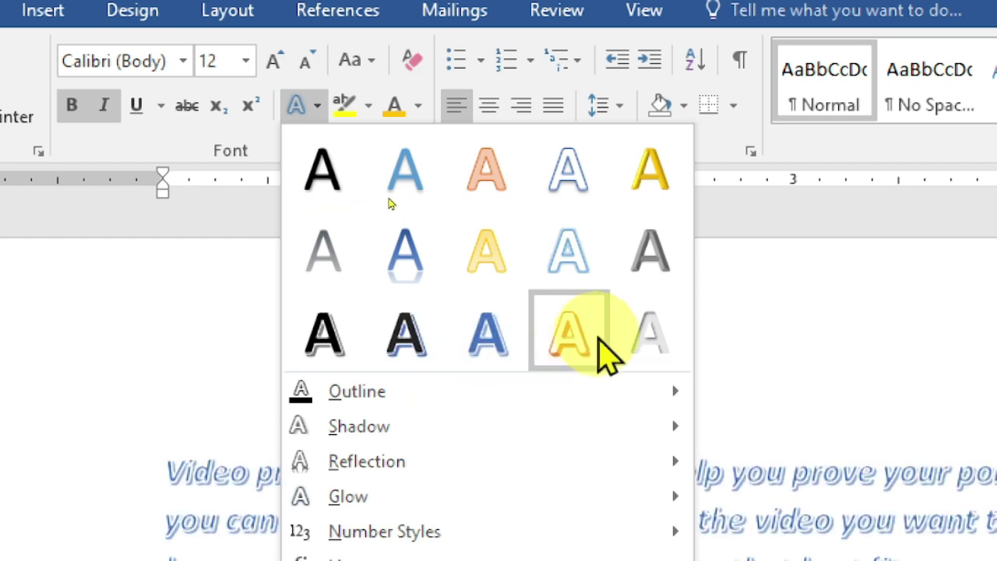
- Apply the third-row, second text effect: dark lettering with a blue shadowed outline
{"action": "left_click", "coordinate": [418, 351]}
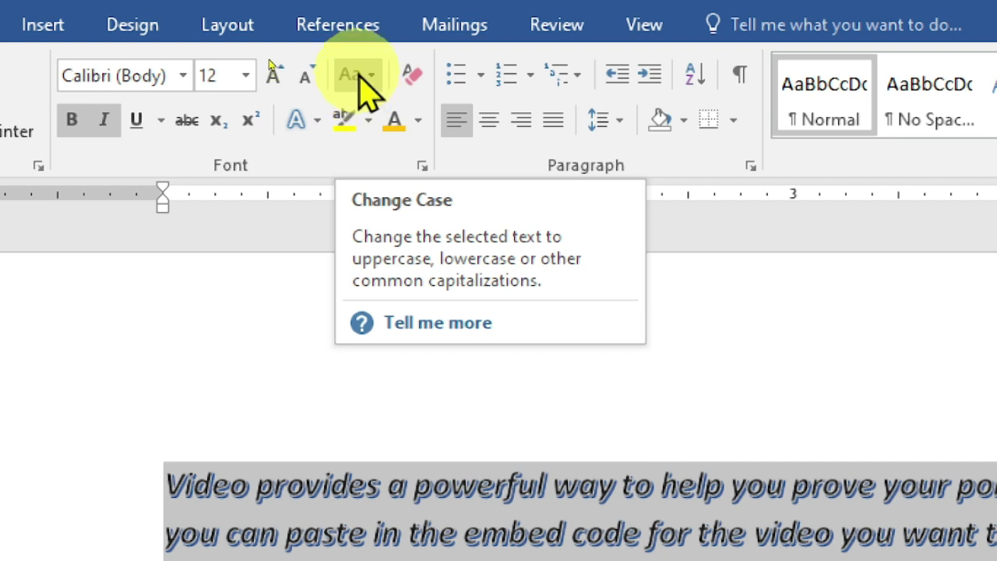
- Cycle the paragraphs through UPPERCASE, lowercase and Sentence case, then clear all formatting
{"action": "left_click", "coordinate": [364, 80]}
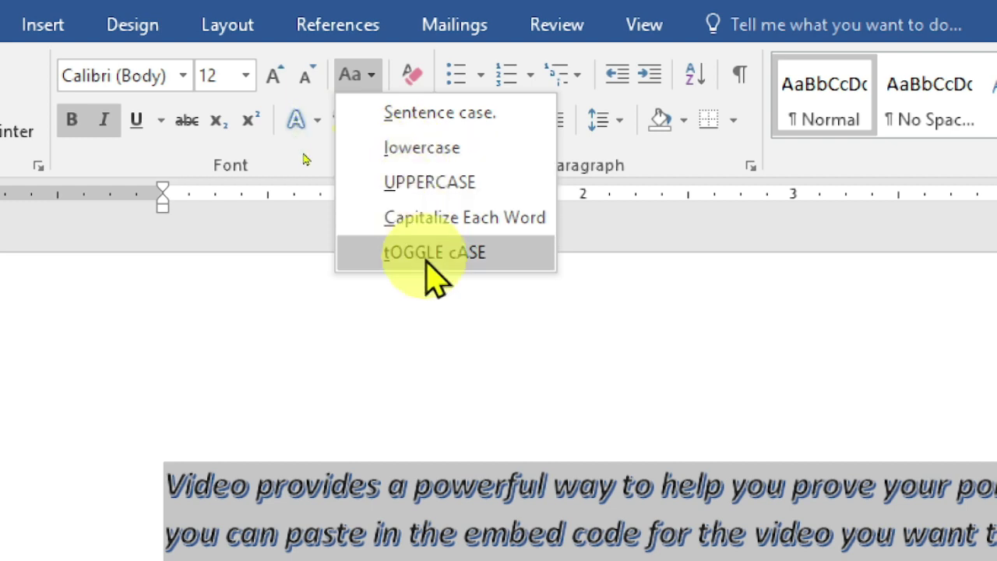
{"action": "left_click", "coordinate": [421, 191]}
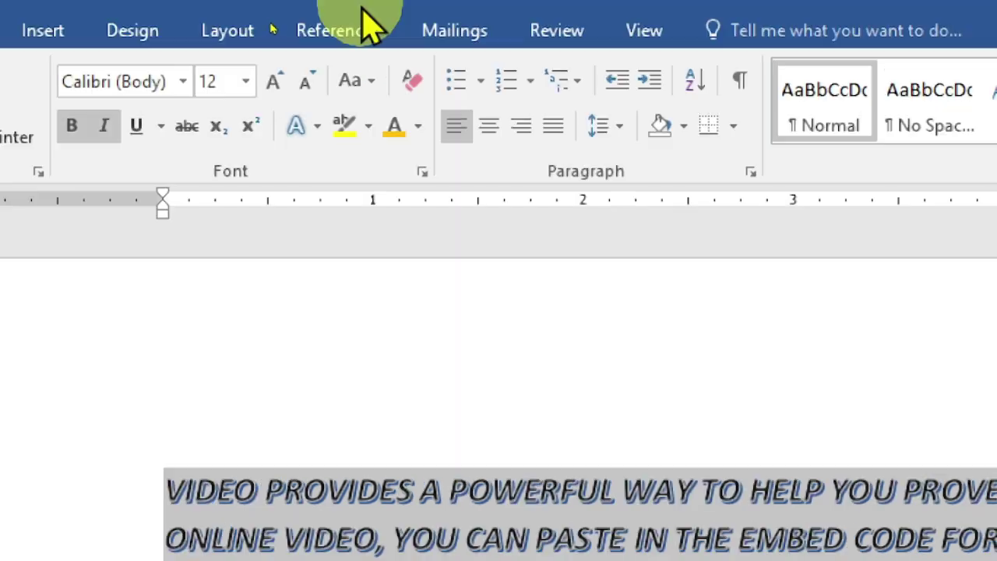
{"action": "left_click", "coordinate": [358, 85]}
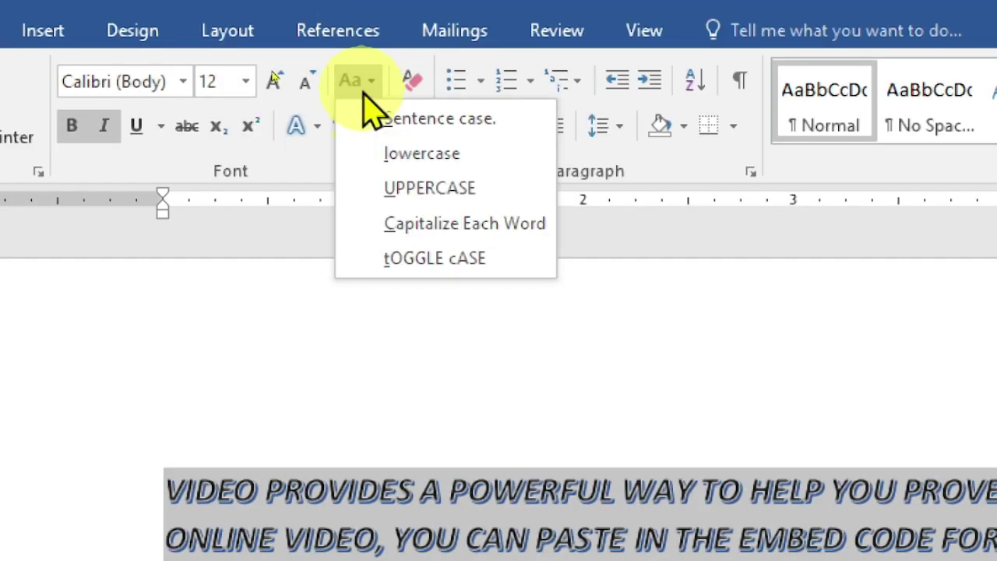
{"action": "left_click", "coordinate": [401, 154]}
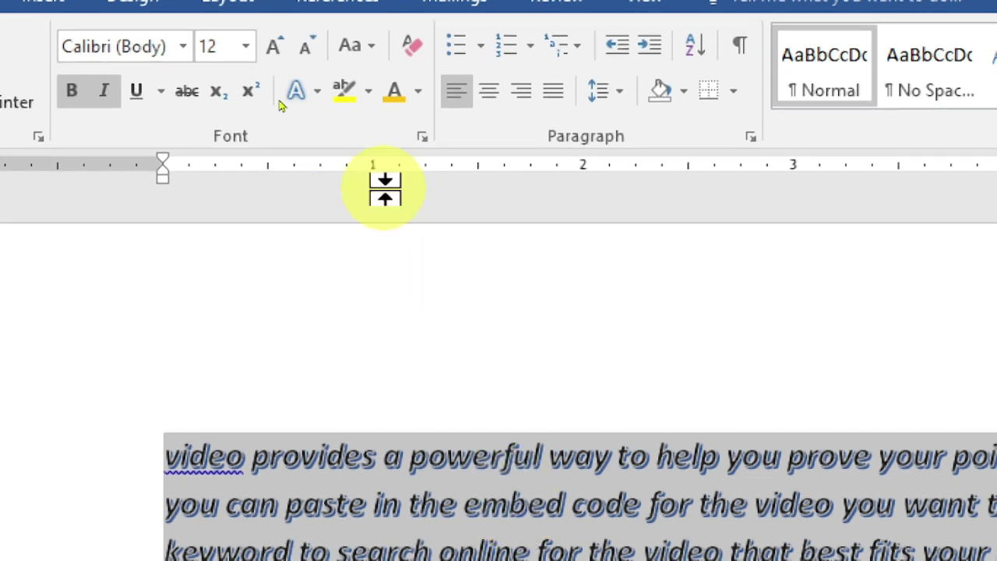
{"action": "left_click", "coordinate": [372, 46]}
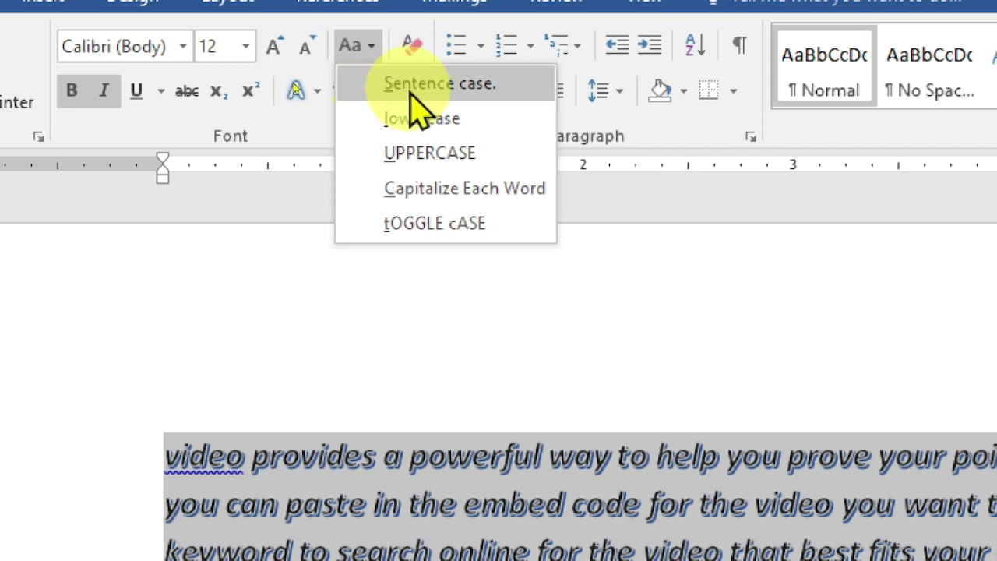
{"action": "left_click", "coordinate": [405, 87]}
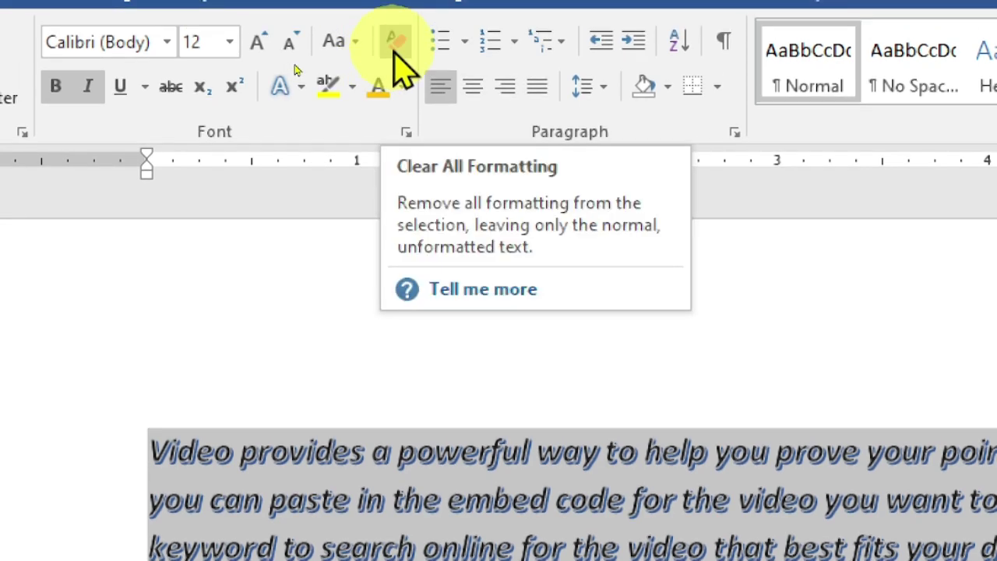
{"action": "left_click", "coordinate": [393, 43]}
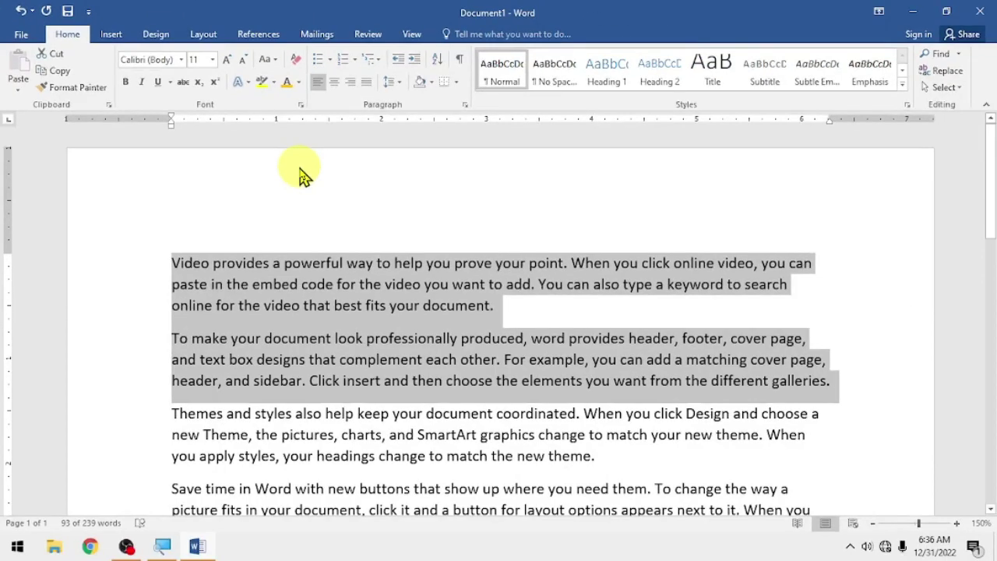
- Make the first paragraph bold 12-pt Algerian with an outline text effect and blue colour
{"action": "left_click", "coordinate": [367, 263]}
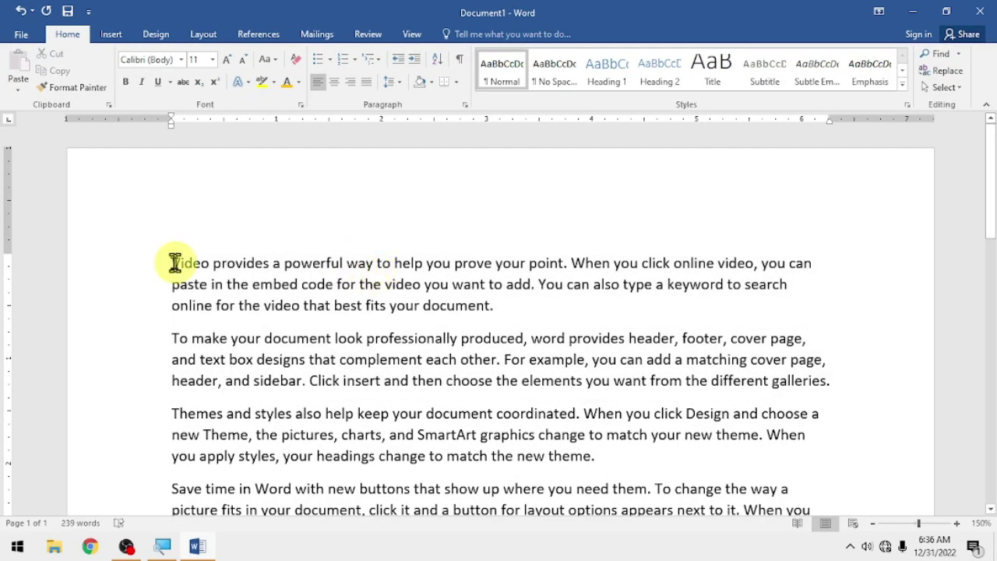
{"action": "left_click_drag", "start_coordinate": [173, 262], "coordinate": [499, 308]}
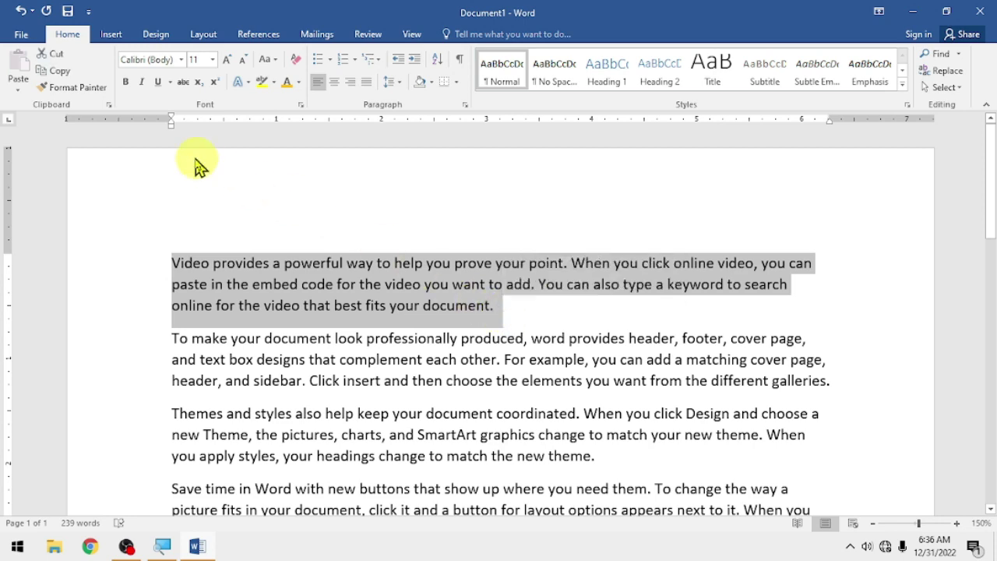
{"action": "left_click", "coordinate": [126, 82]}
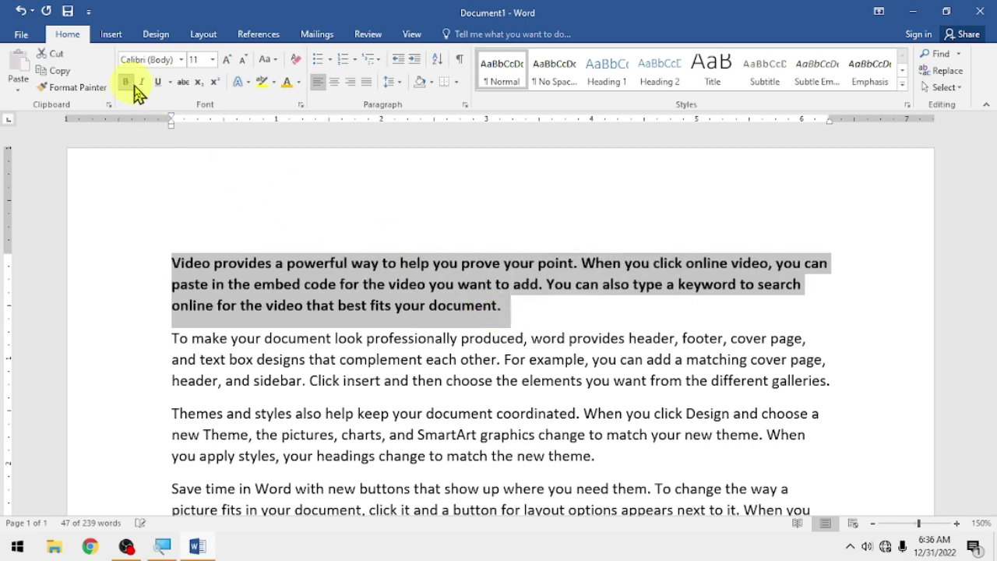
{"action": "left_click", "coordinate": [225, 59]}
{"action": "left_click", "coordinate": [243, 81]}
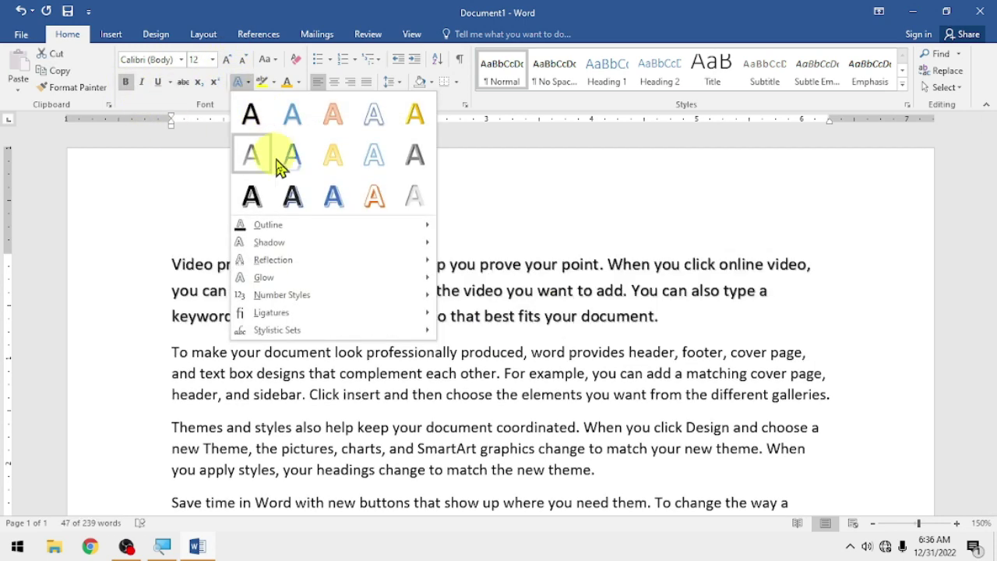
{"action": "left_click", "coordinate": [292, 195]}
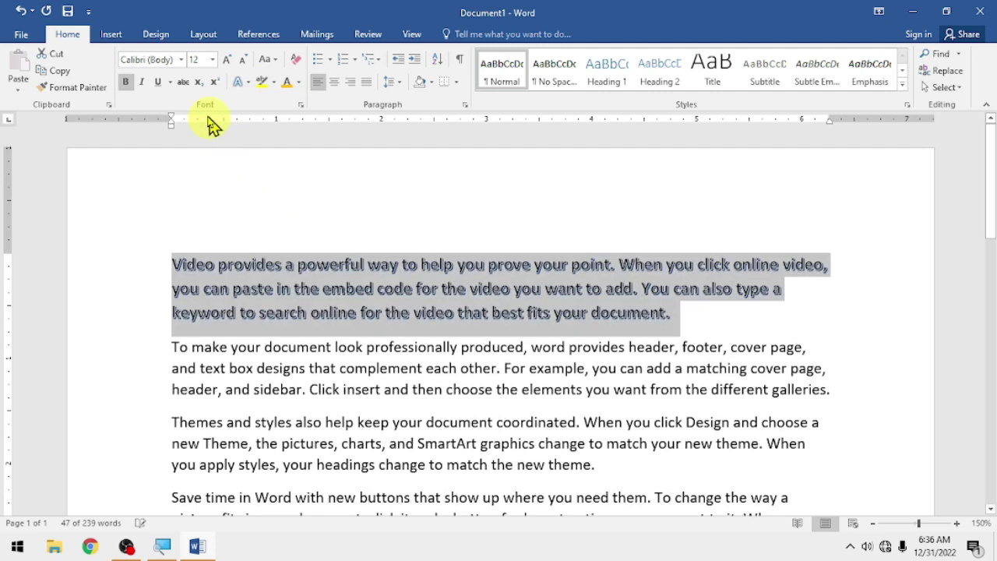
{"action": "left_click", "coordinate": [181, 60]}
{"action": "left_click", "coordinate": [190, 215]}
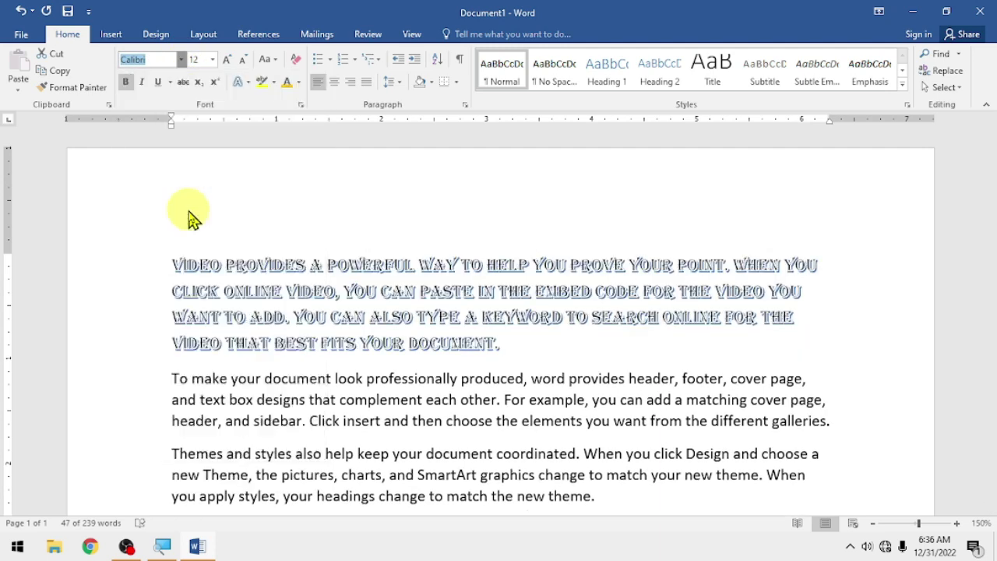
{"action": "left_click", "coordinate": [299, 83]}
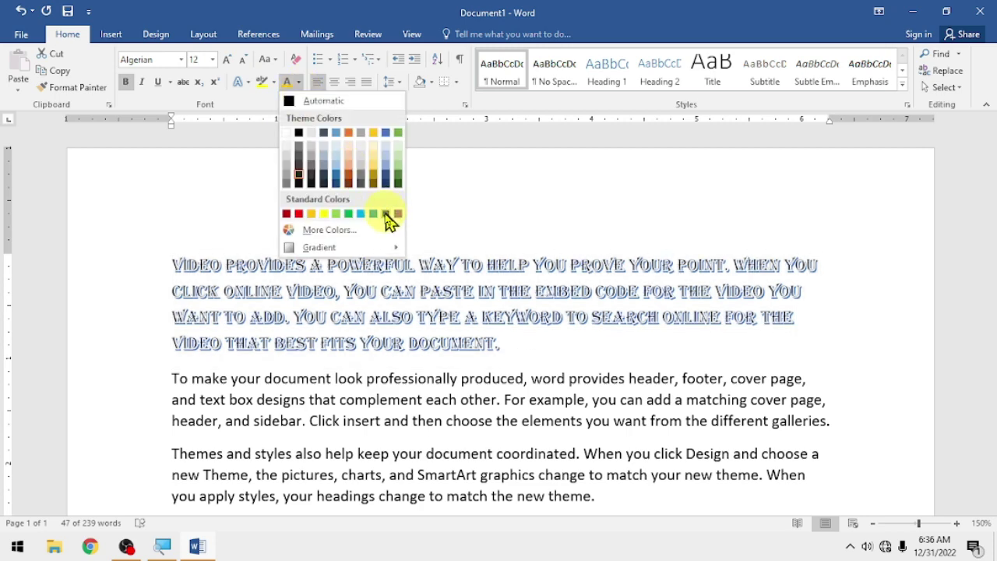
{"action": "left_click", "coordinate": [386, 214]}
{"action": "left_click", "coordinate": [415, 294]}
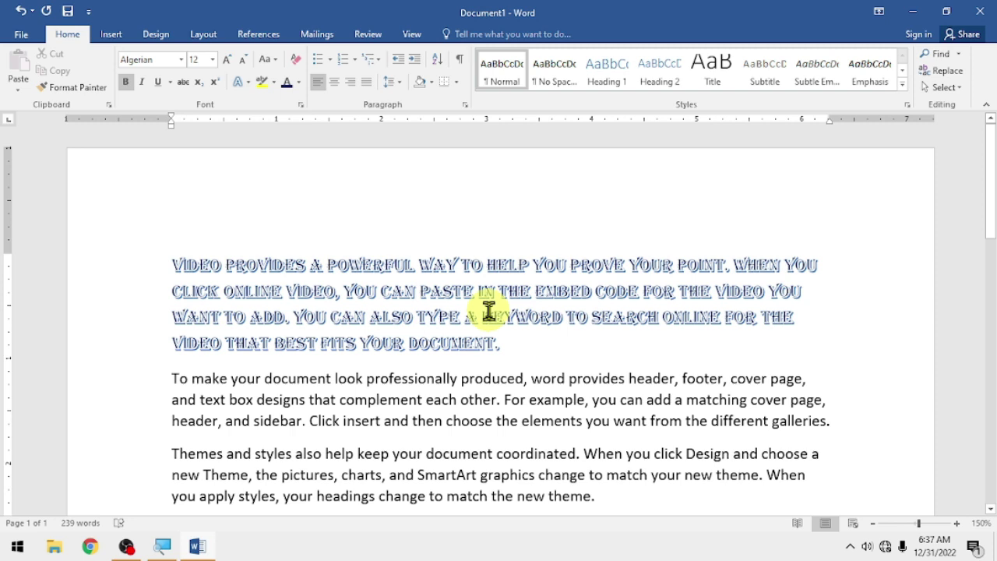
- Copy the first paragraph's Algerian outlined styling onto paragraphs two and three with Format Painter
{"action": "left_click", "coordinate": [442, 291]}
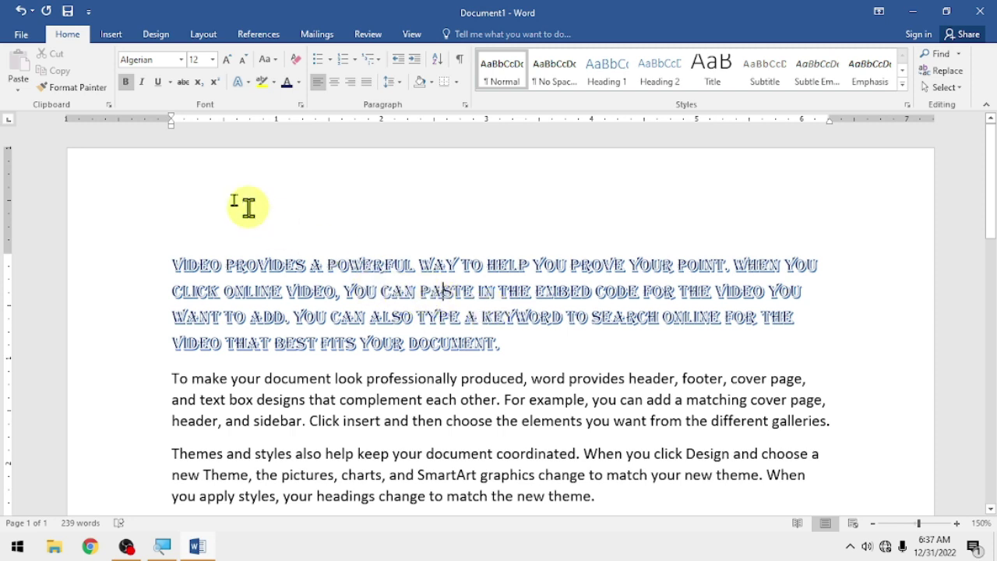
{"action": "left_click", "coordinate": [69, 89]}
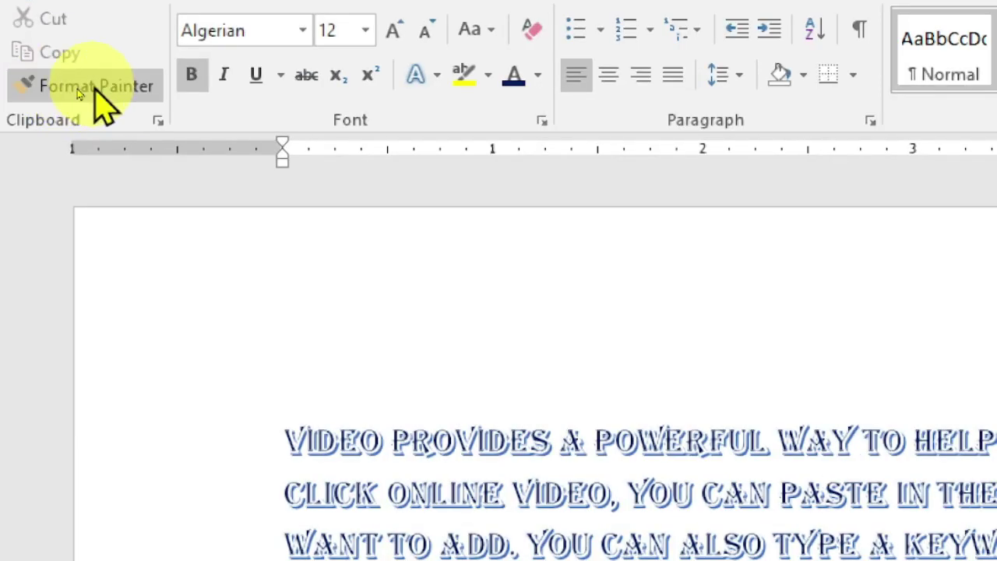
{"action": "left_click", "coordinate": [78, 92]}
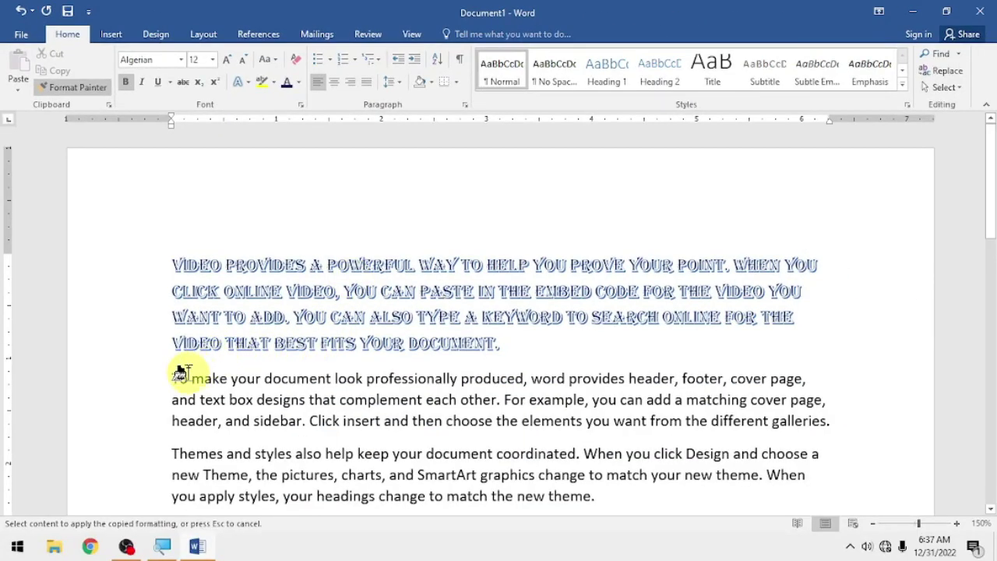
{"action": "left_click_drag", "start_coordinate": [165, 377], "coordinate": [611, 484]}
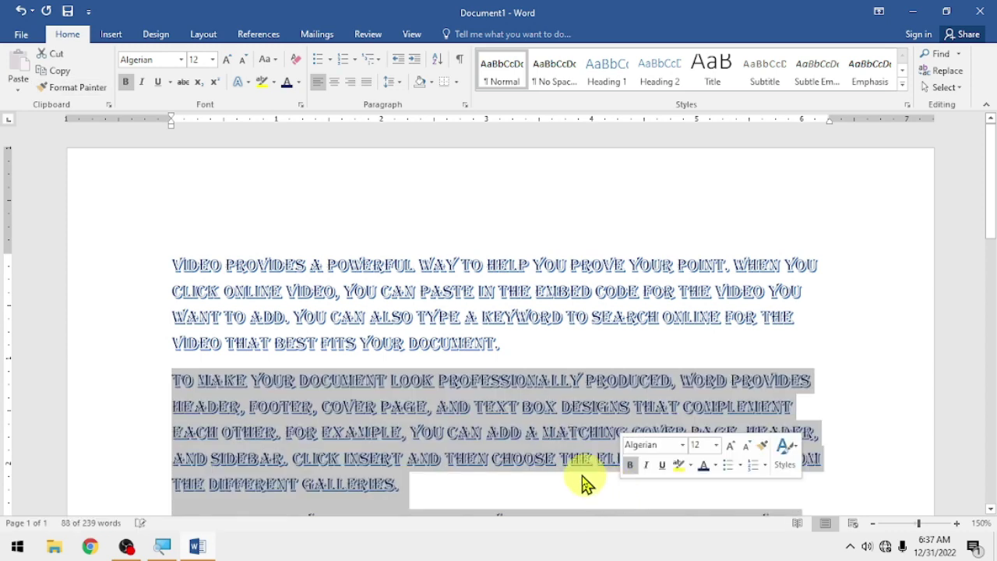
{"action": "left_click", "coordinate": [556, 458]}
{"action": "scroll", "coordinate": [514, 337], "scroll_direction": "down", "scroll_amount": 1}
{"action": "scroll", "coordinate": [574, 330], "scroll_direction": "down", "scroll_amount": 2}
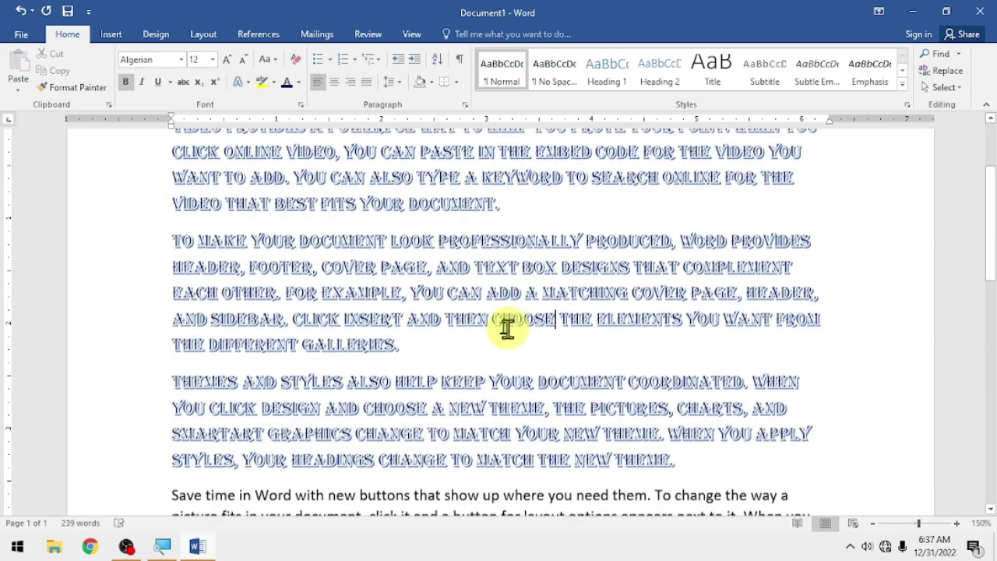
{"action": "scroll", "coordinate": [347, 415], "scroll_direction": "down", "scroll_amount": 2}
{"action": "scroll", "coordinate": [346, 415], "scroll_direction": "down", "scroll_amount": 1}
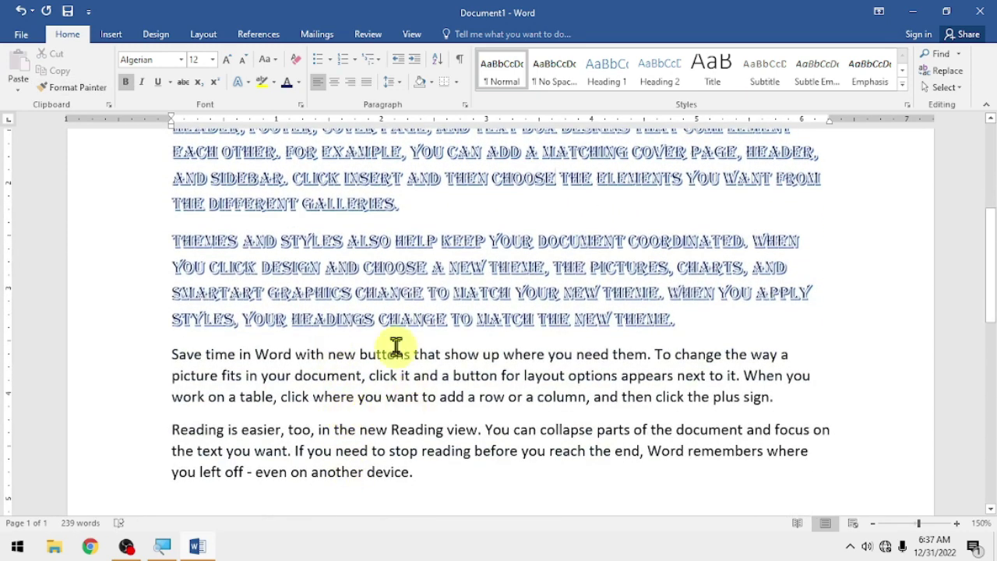
- Paint the same Algerian styling onto the last two paragraphs, then select all the text
{"action": "left_click", "coordinate": [478, 293]}
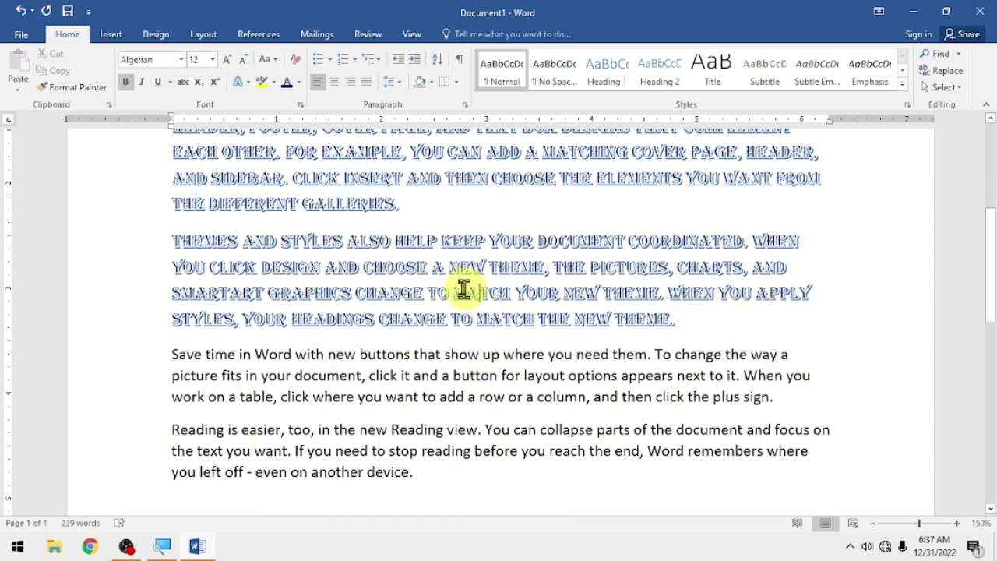
{"action": "left_click", "coordinate": [68, 88]}
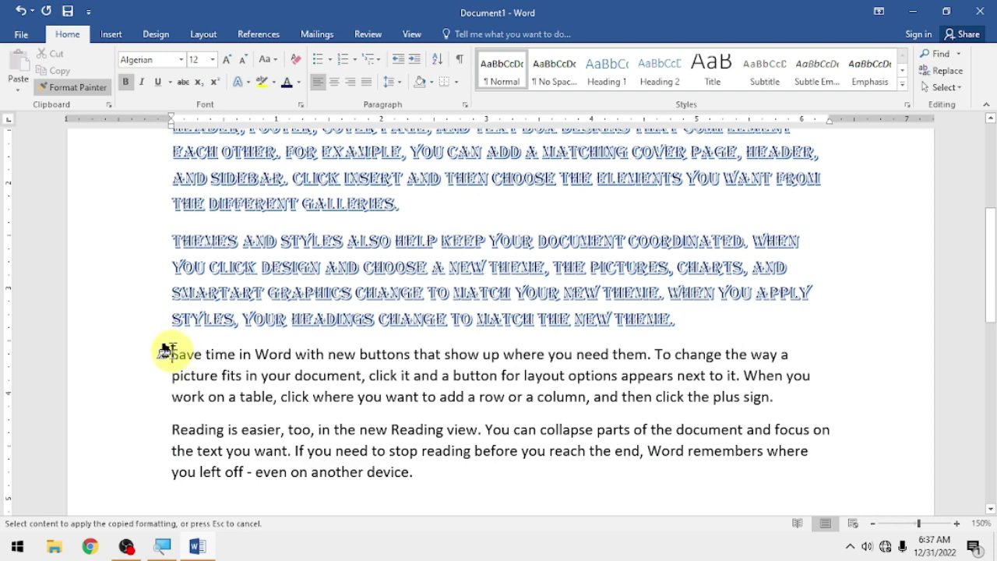
{"action": "left_click_drag", "start_coordinate": [165, 350], "coordinate": [421, 475]}
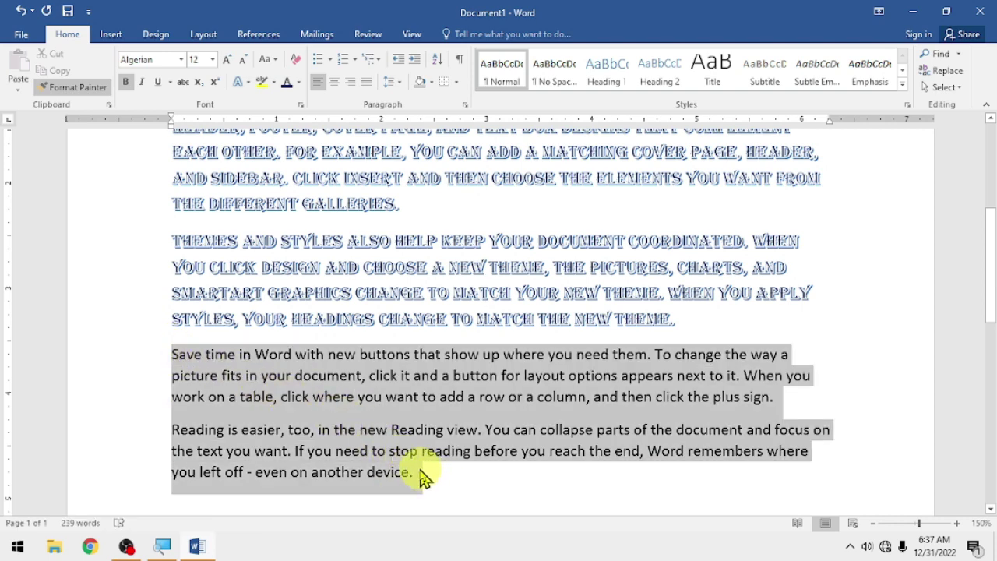
{"action": "left_click", "coordinate": [364, 431]}
{"action": "scroll", "coordinate": [362, 428], "scroll_direction": "down", "scroll_amount": 4}
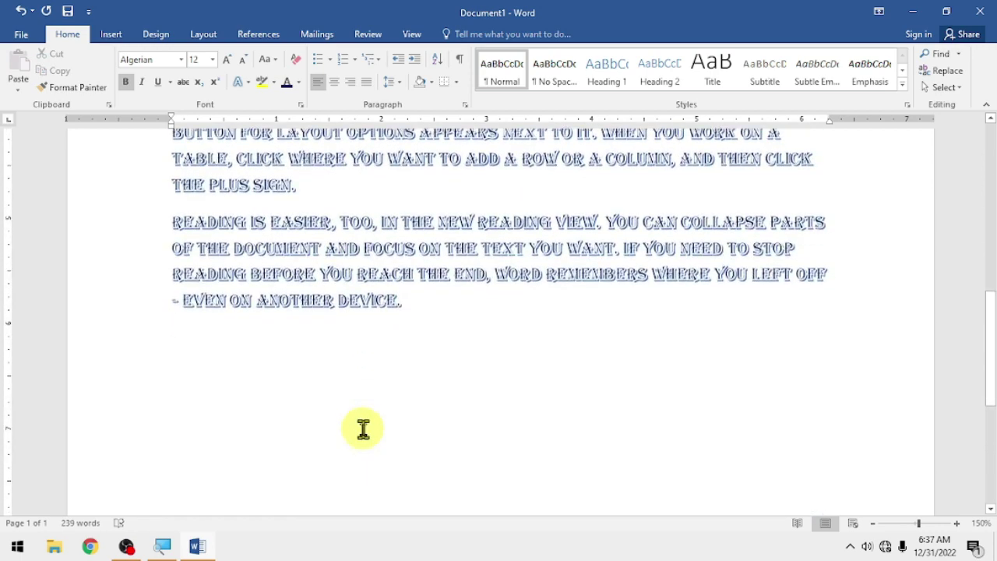
{"action": "scroll", "coordinate": [411, 356], "scroll_direction": "up", "scroll_amount": 5}
{"action": "scroll", "coordinate": [412, 356], "scroll_direction": "up", "scroll_amount": 3}
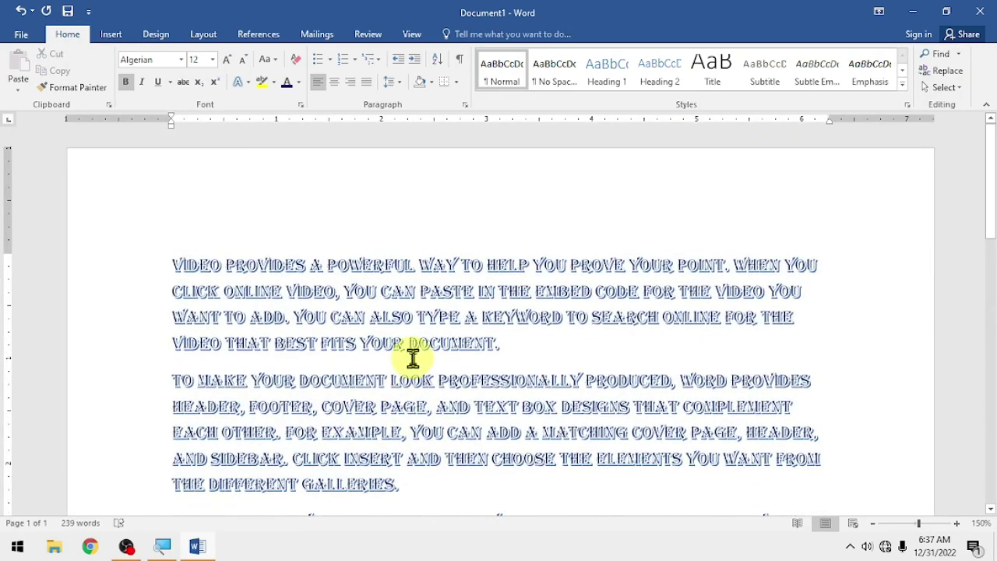
{"action": "key", "text": "ctrl+a"}
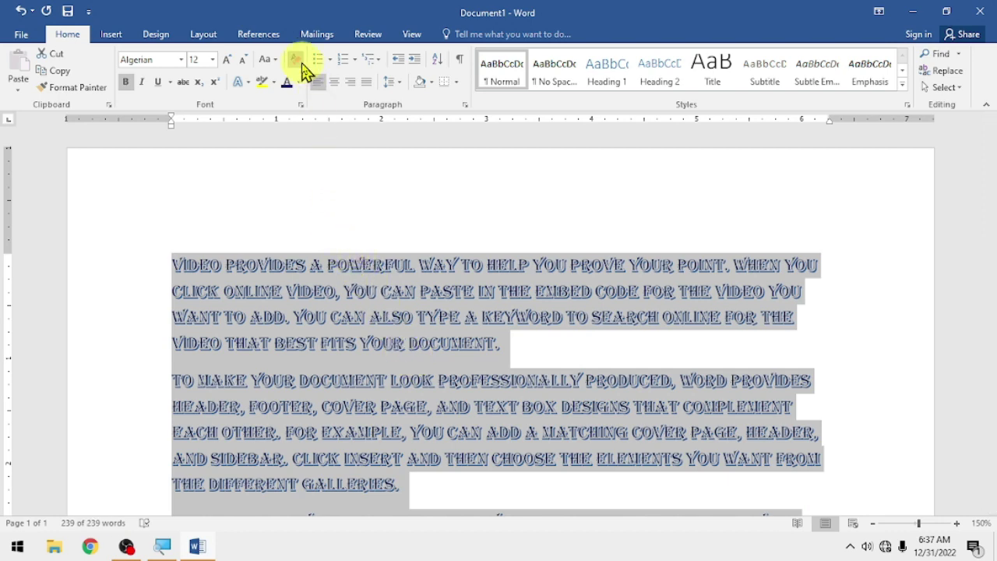
- Clear all formatting from the selected sample text, then select everything and delete it
{"action": "left_click", "coordinate": [300, 62]}
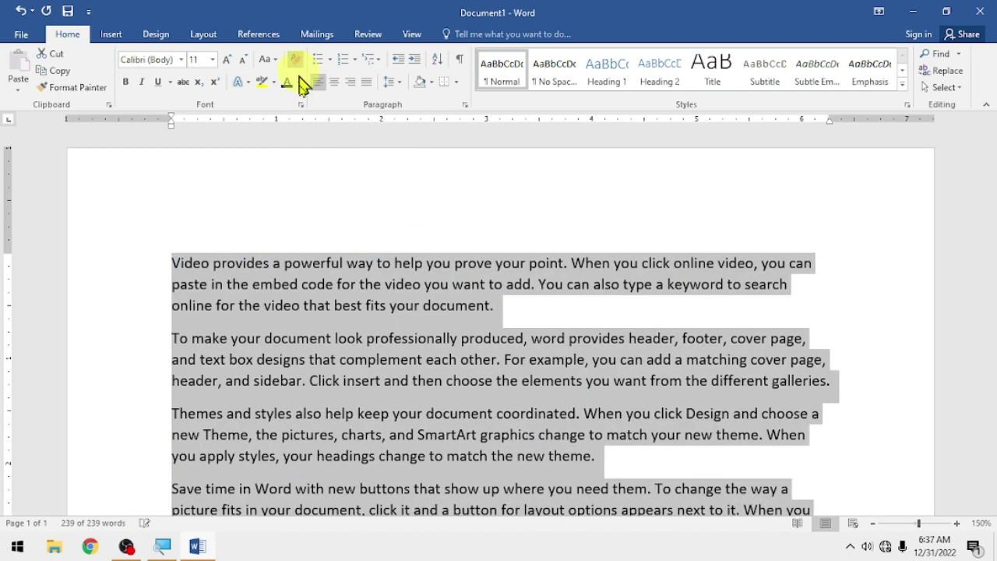
{"action": "left_click", "coordinate": [356, 285]}
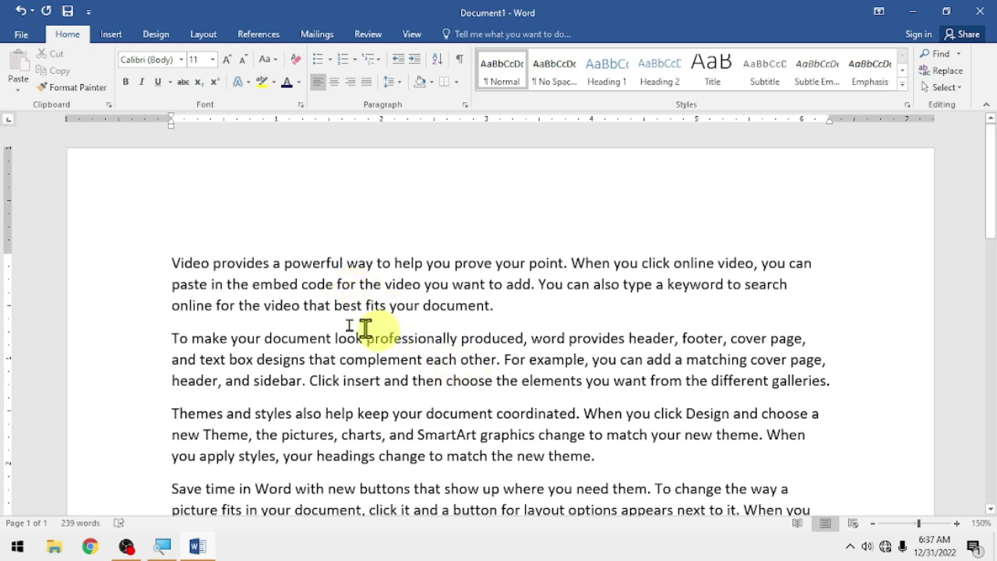
{"action": "key", "text": "ctrl+a"}
{"action": "key", "text": "Delete"}
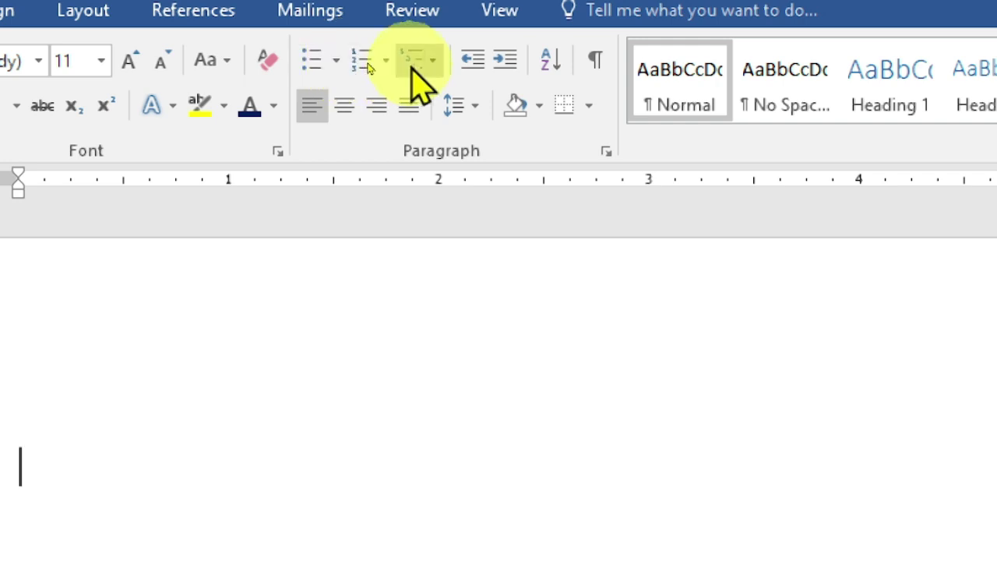
- Start a 1. 2. 3. numbered list from the Numbering gallery
{"action": "left_click", "coordinate": [337, 60]}
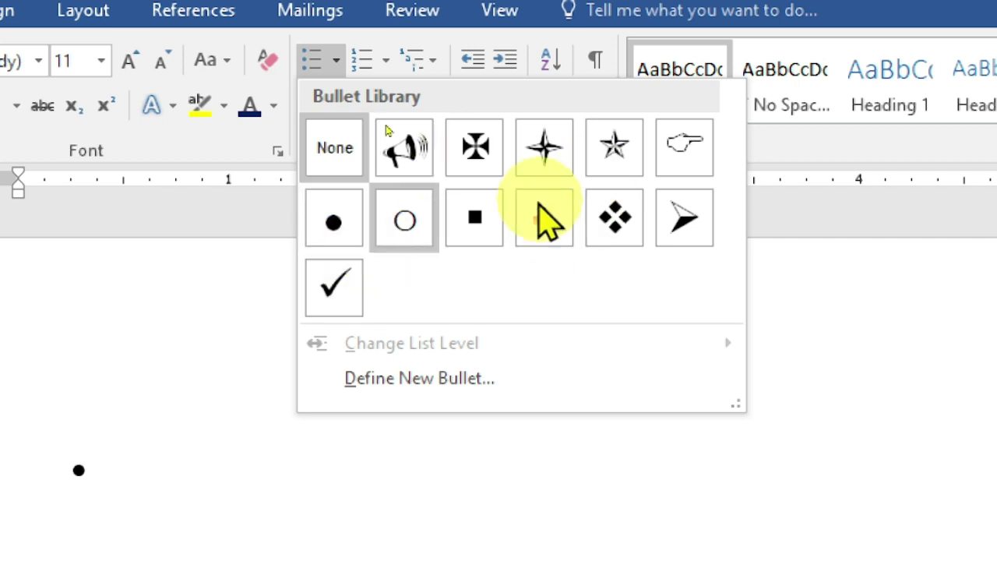
{"action": "left_click", "coordinate": [386, 62]}
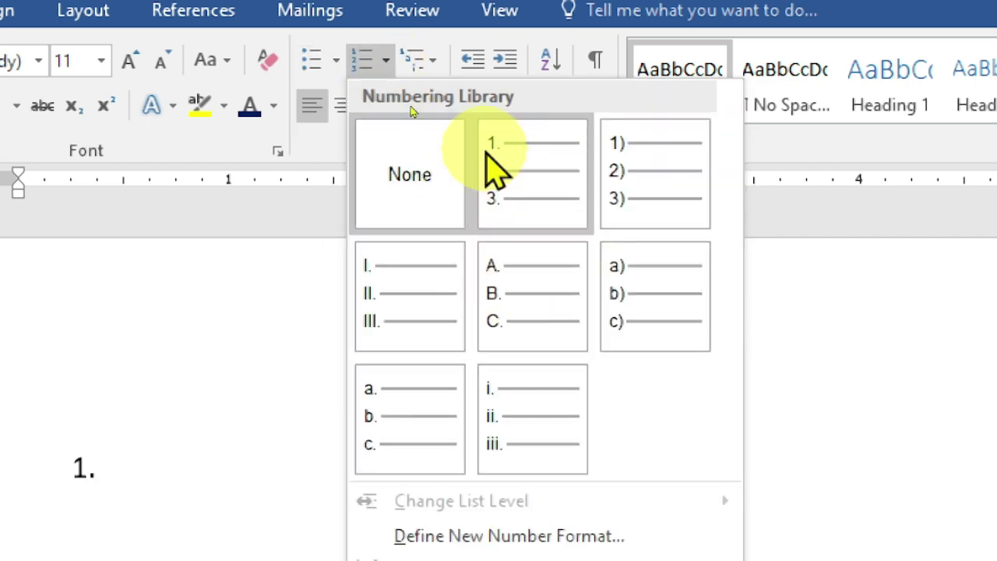
{"action": "left_click", "coordinate": [507, 174]}
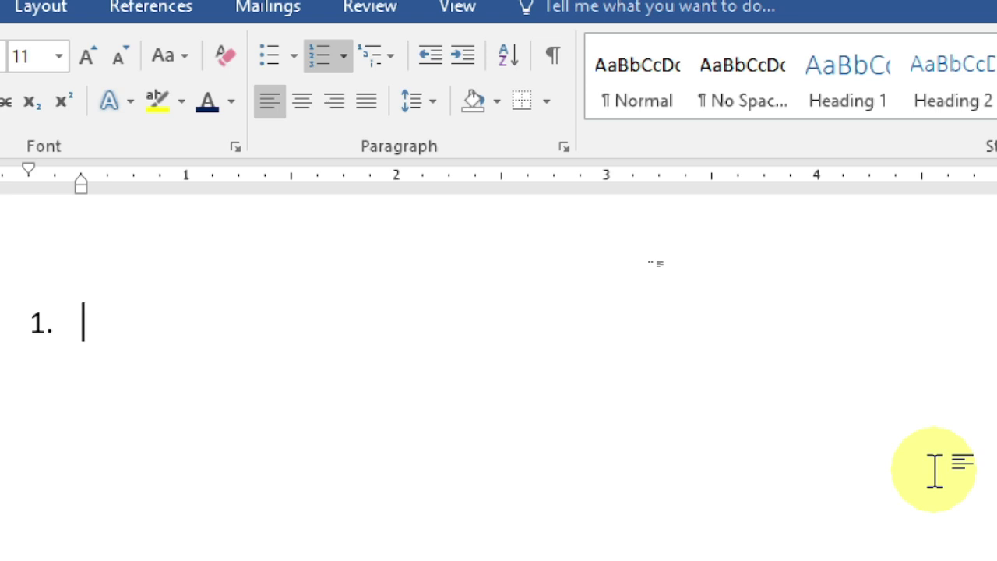
- Type the first list items, correcting the misspelling Hourse to Horse
{"action": "type", "text": "mo"}
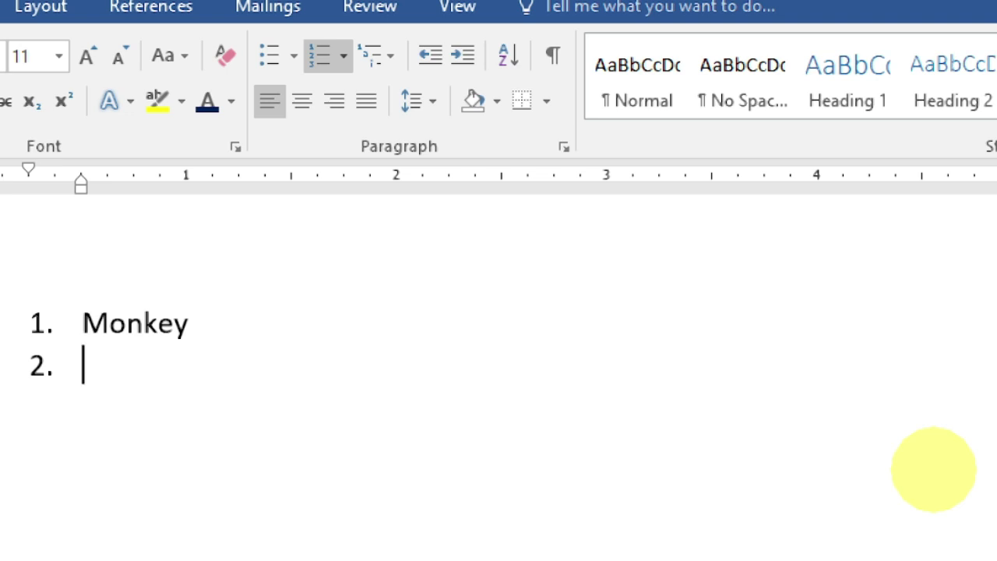
{"action": "type", "text": "hourse"}
{"action": "type", "text": "Hourse"}
{"action": "key", "text": "Return"}
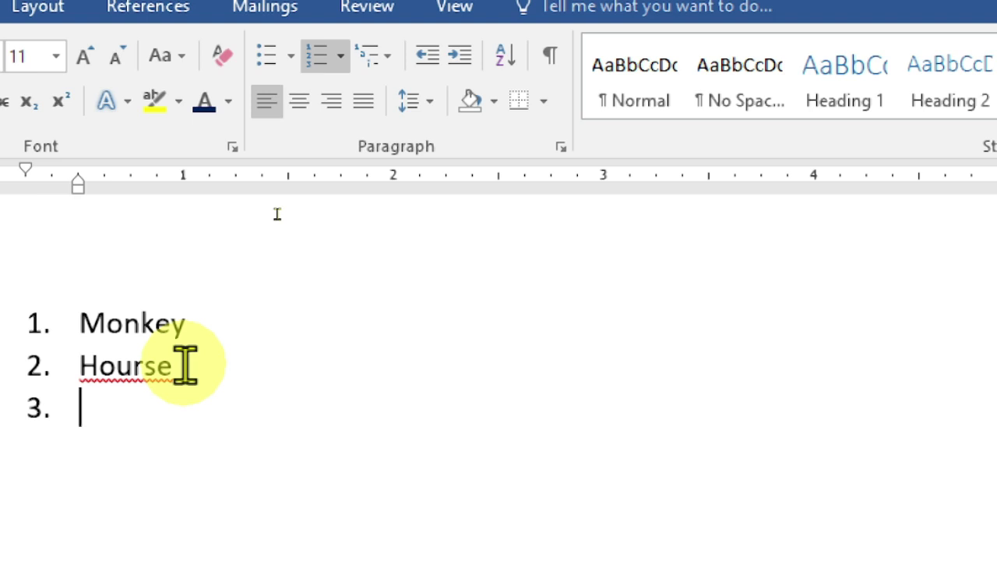
{"action": "right_click", "coordinate": [133, 368]}
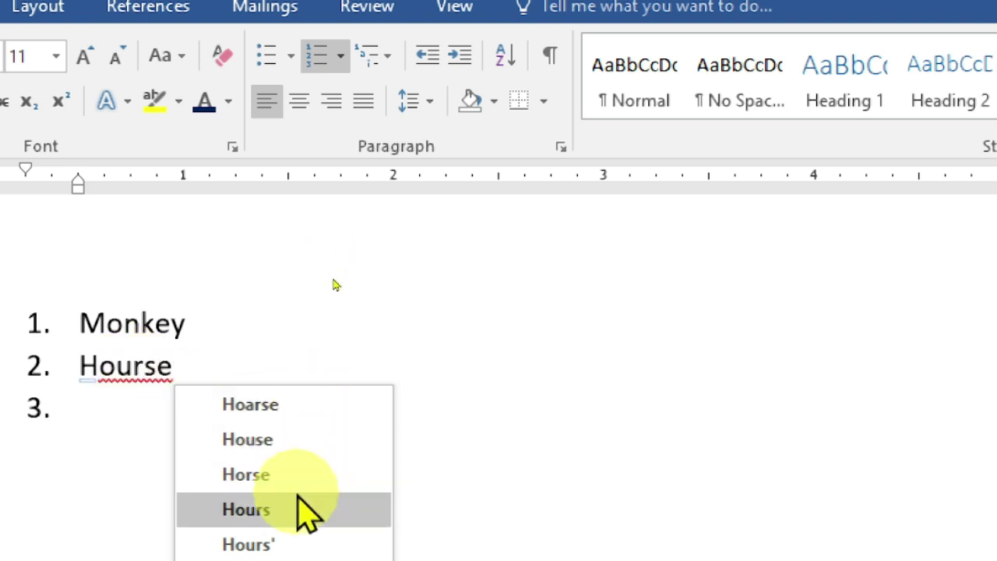
{"action": "left_click", "coordinate": [271, 470]}
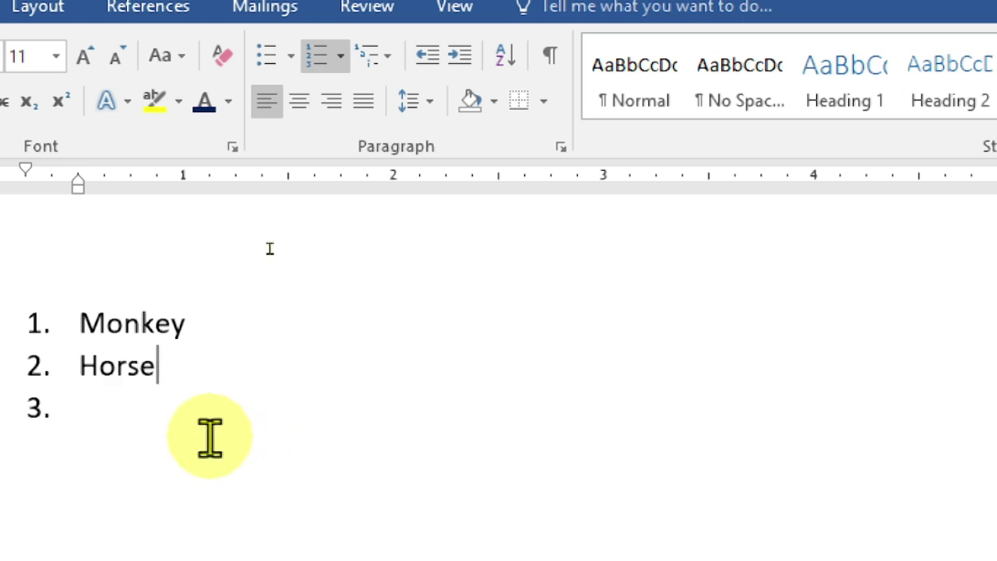
- Add Lion as item 3 followed by several D items, then select the whole list
{"action": "left_click", "coordinate": [103, 408]}
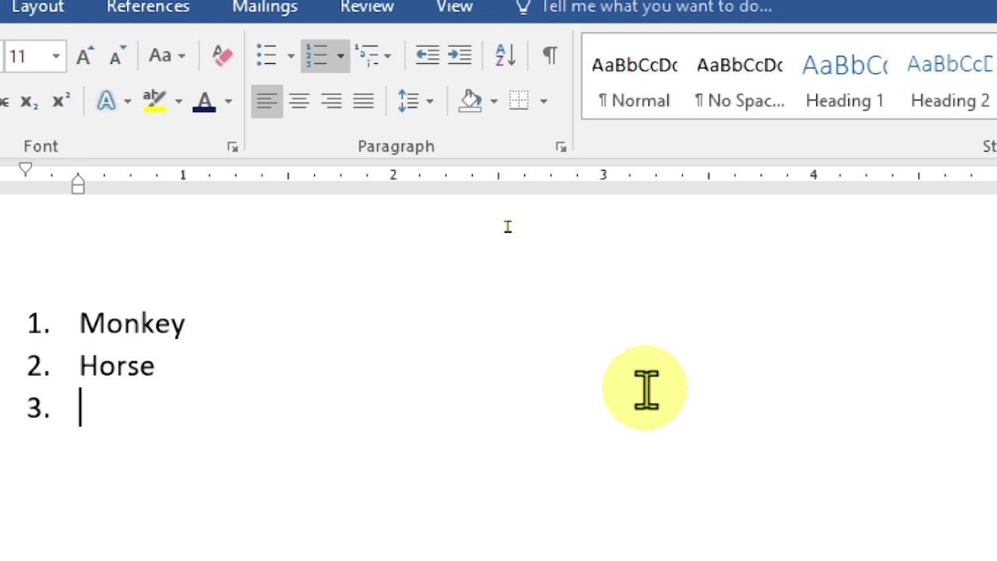
{"action": "type", "text": "lion"}
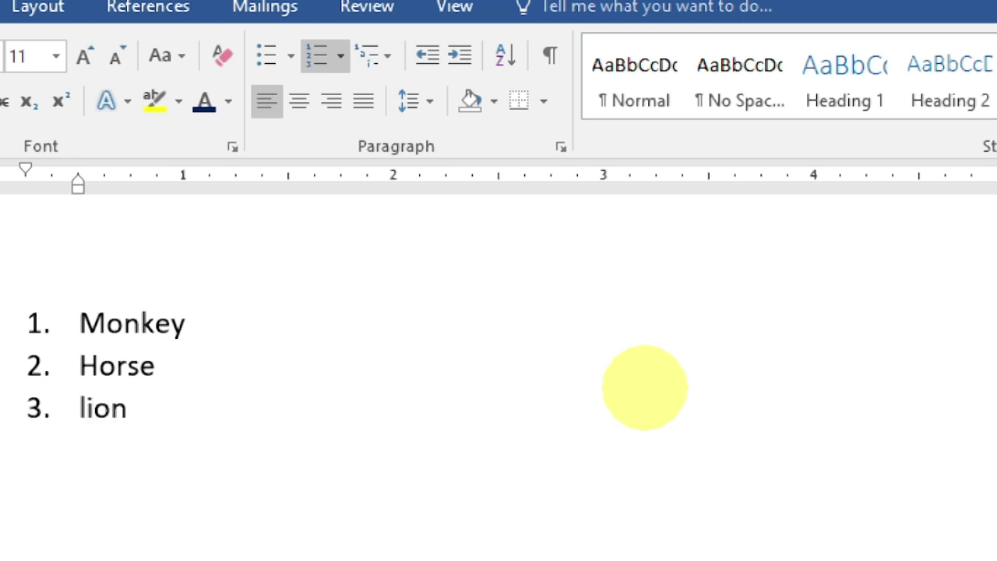
{"action": "type", "text": "'"}
{"action": "key", "text": "BackSpace"}
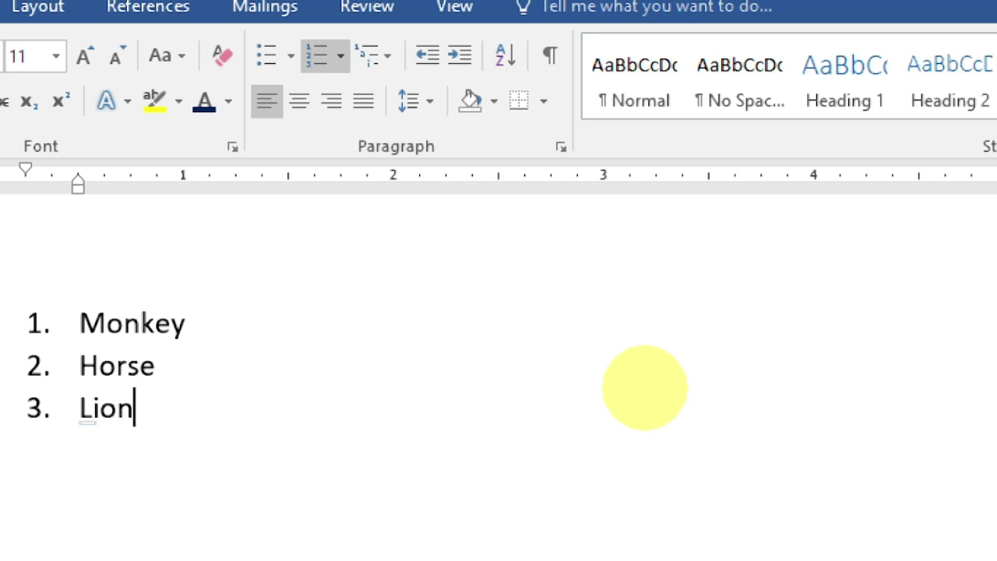
{"action": "key", "text": "Return"}
{"action": "type", "text": "D"}
{"action": "key", "text": "Return"}
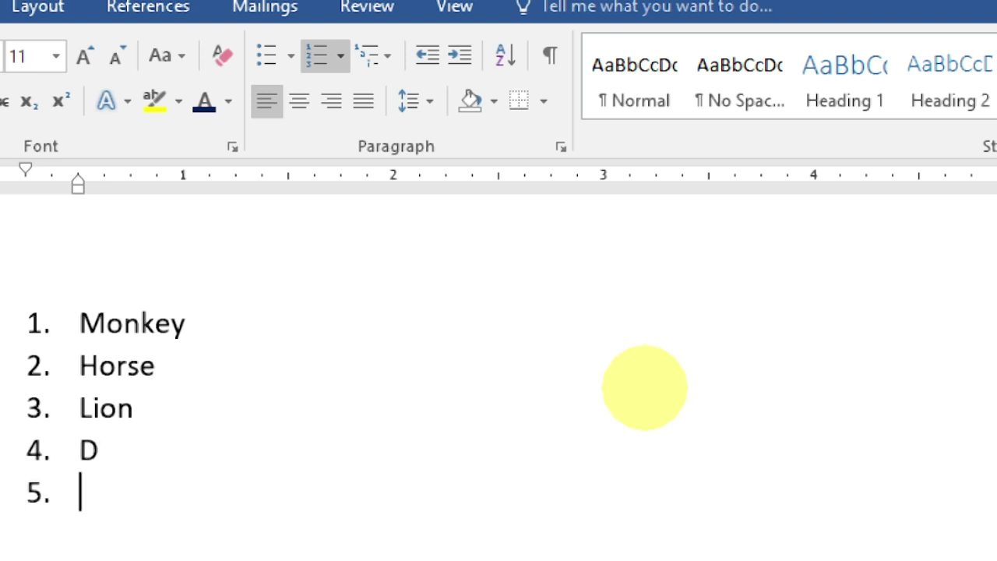
{"action": "type", "text": "D"}
{"action": "key", "text": "Return"}
{"action": "type", "text": "D"}
{"action": "key", "text": "Return"}
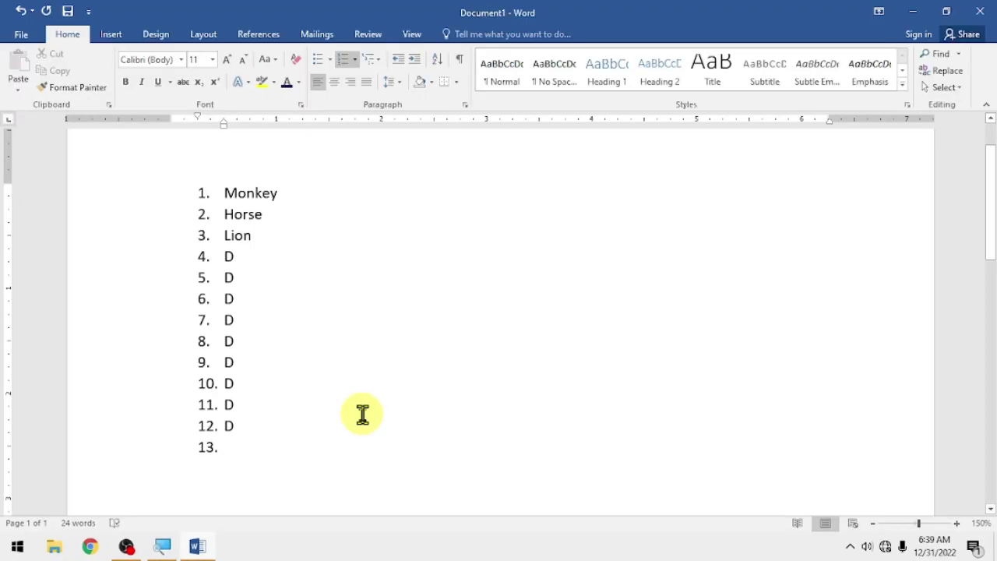
{"action": "key", "text": "ctrl+a"}
- Delete the numbered list and apply the 1) a) i) multilevel list style
{"action": "key", "text": "Delete"}
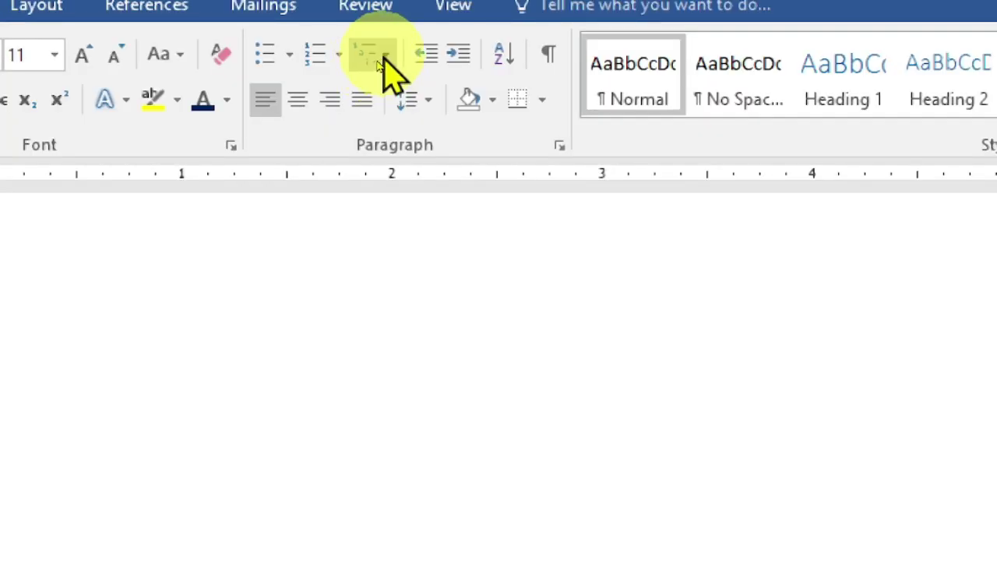
{"action": "left_click", "coordinate": [380, 62]}
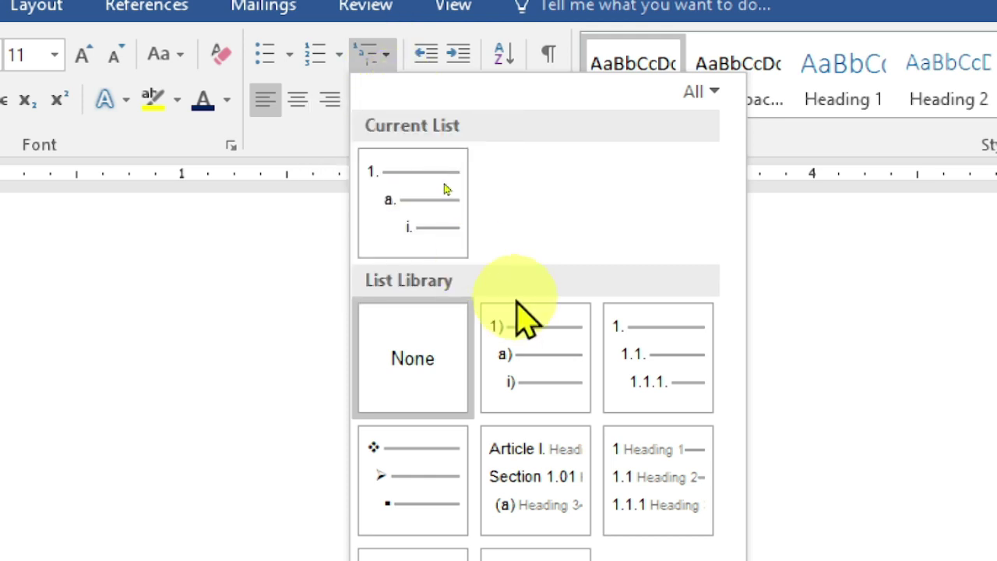
{"action": "mouse_move", "coordinate": [535, 357]}
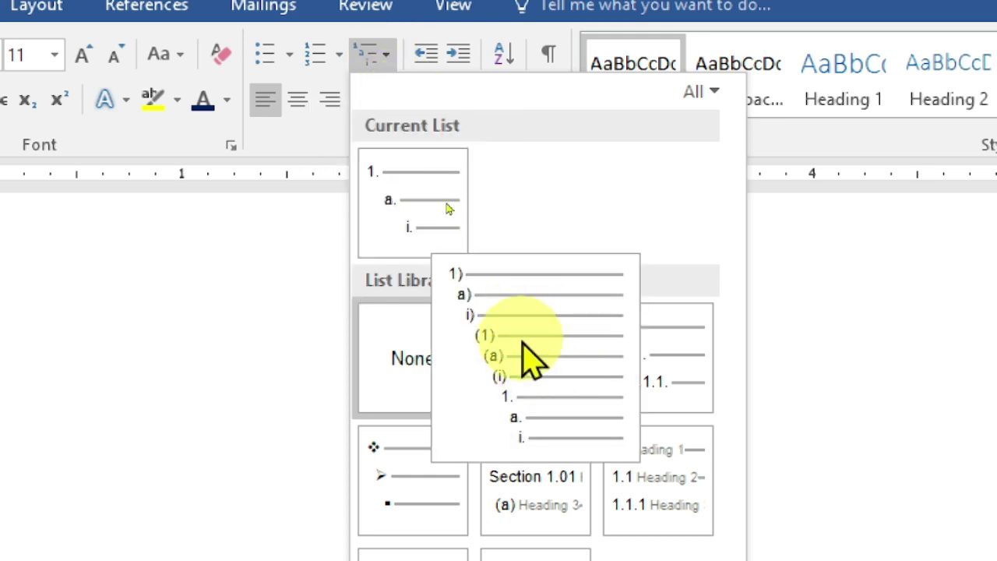
{"action": "left_click", "coordinate": [523, 360]}
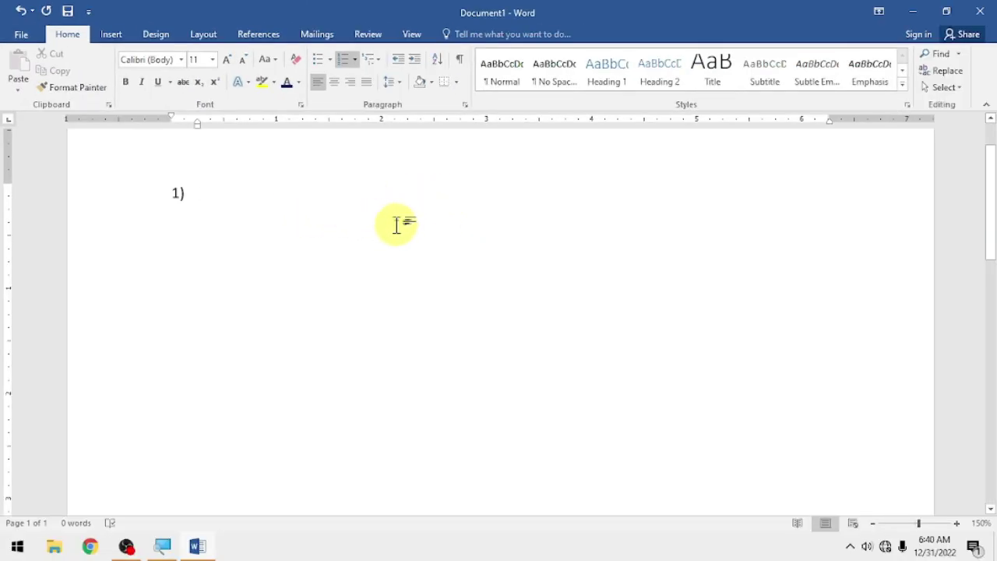
- Type question 1, 'how many types of computer based on size', and indent a line for options
{"action": "type", "text": "how m"}
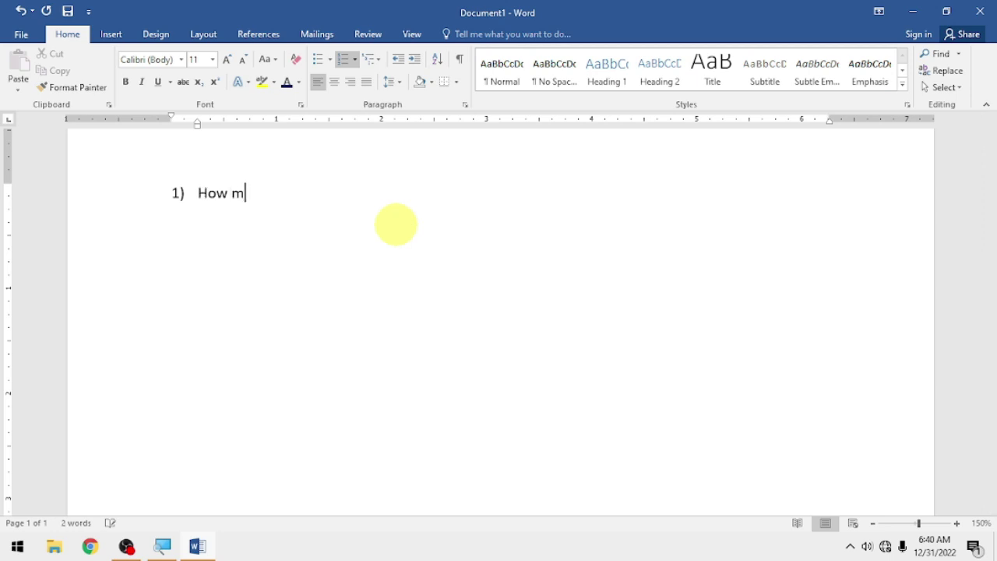
{"action": "type", "text": "any types of co"}
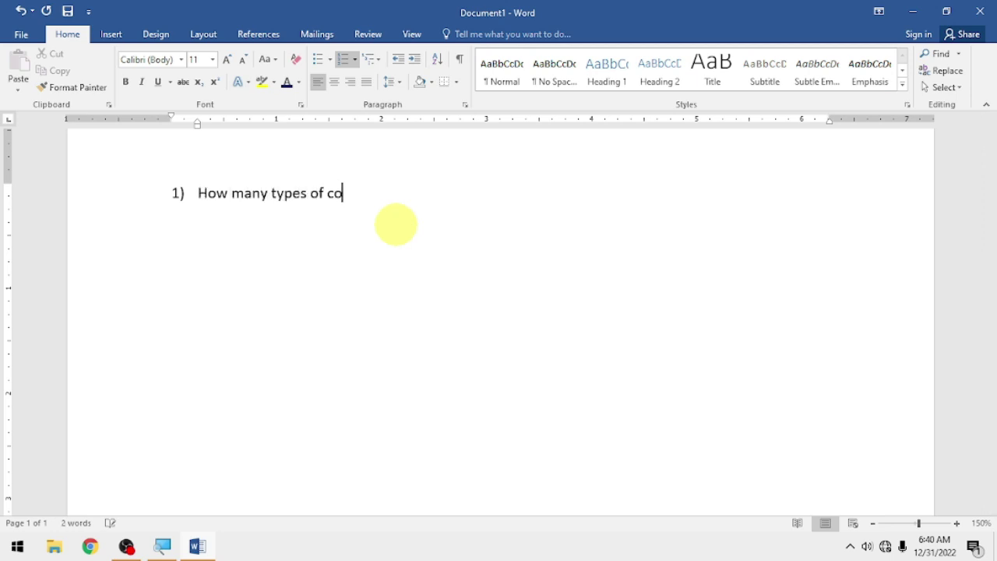
{"action": "type", "text": "mputer b"}
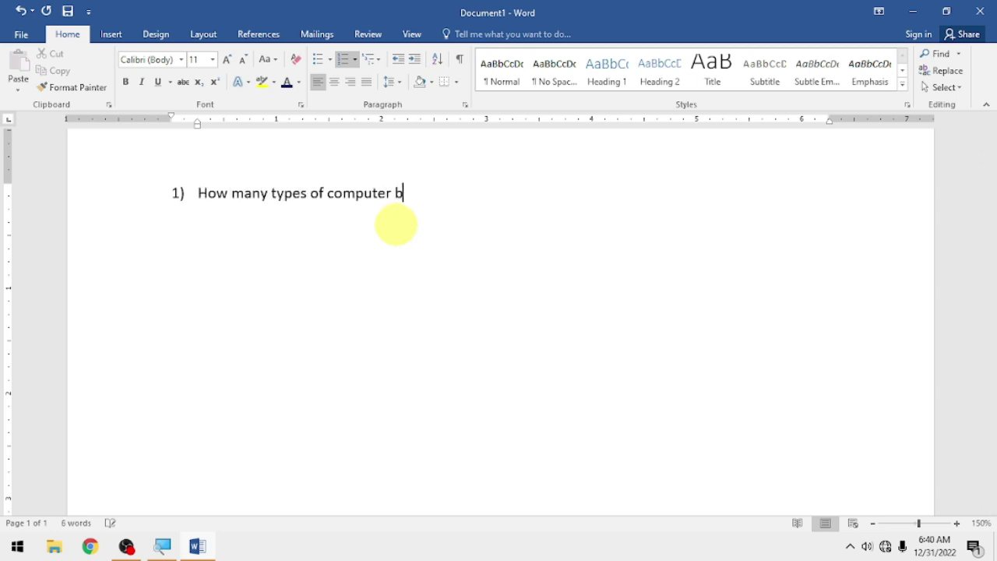
{"action": "type", "text": "ased on siz"}
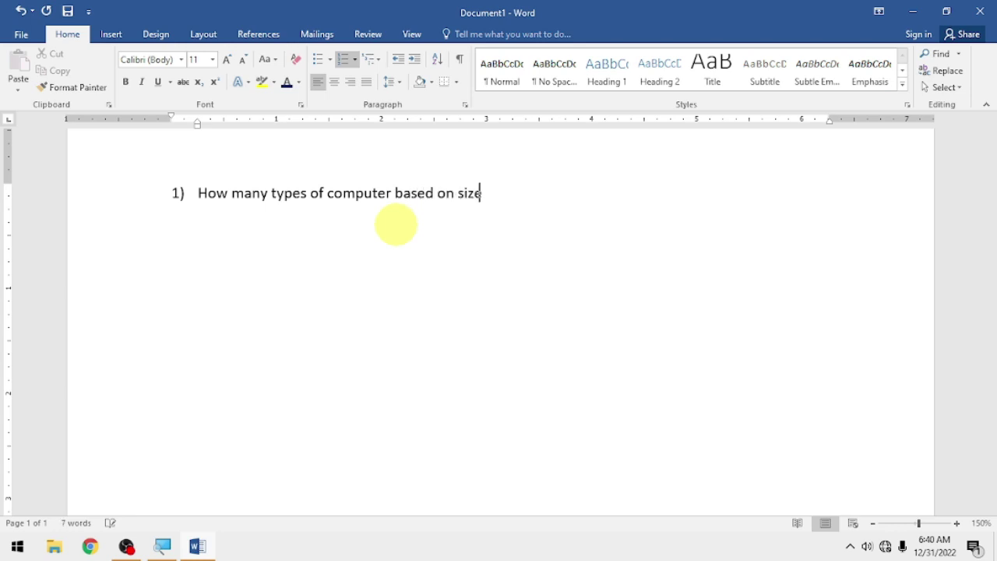
{"action": "type", "text": "e"}
{"action": "key", "text": "Return"}
{"action": "key", "text": "Tab"}
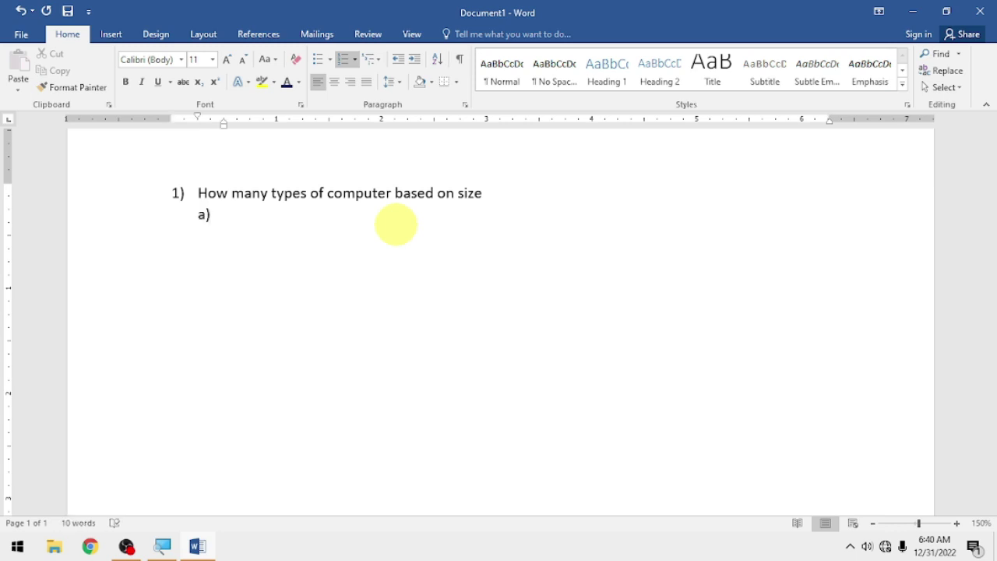
- Enter answer options 4, 3, 2 and 1, then start question 2
{"action": "type", "text": "4"}
{"action": "key", "text": "Return"}
{"action": "type", "text": "3"}
{"action": "key", "text": "Return"}
{"action": "type", "text": "3"}
{"action": "key", "text": "Return"}
{"action": "key", "text": "Return"}
{"action": "key", "text": "BackSpace"}
{"action": "key", "text": "BackSpace"}
{"action": "type", "text": "2"}
{"action": "key", "text": "Return"}
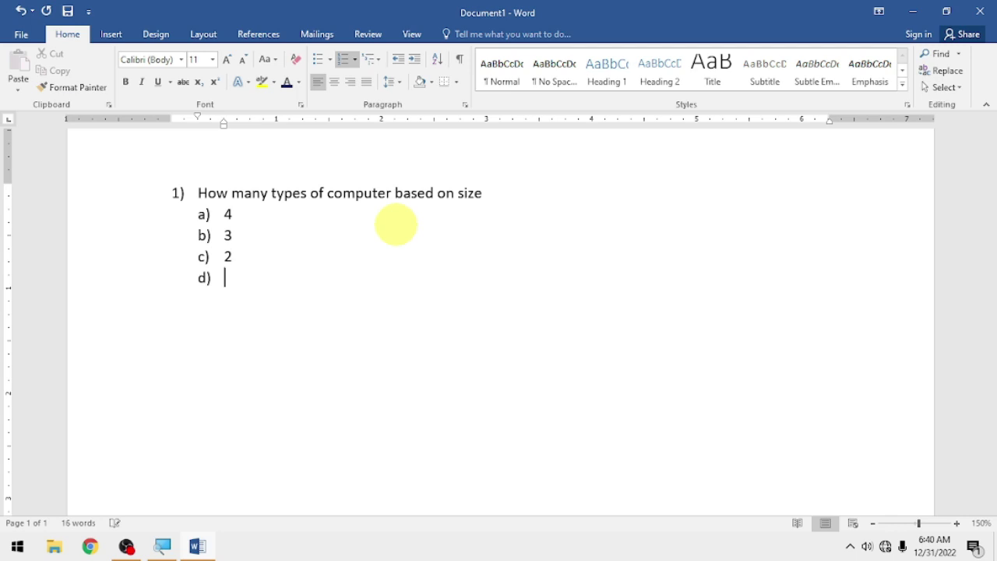
{"action": "type", "text": "1"}
{"action": "key", "text": "Return"}
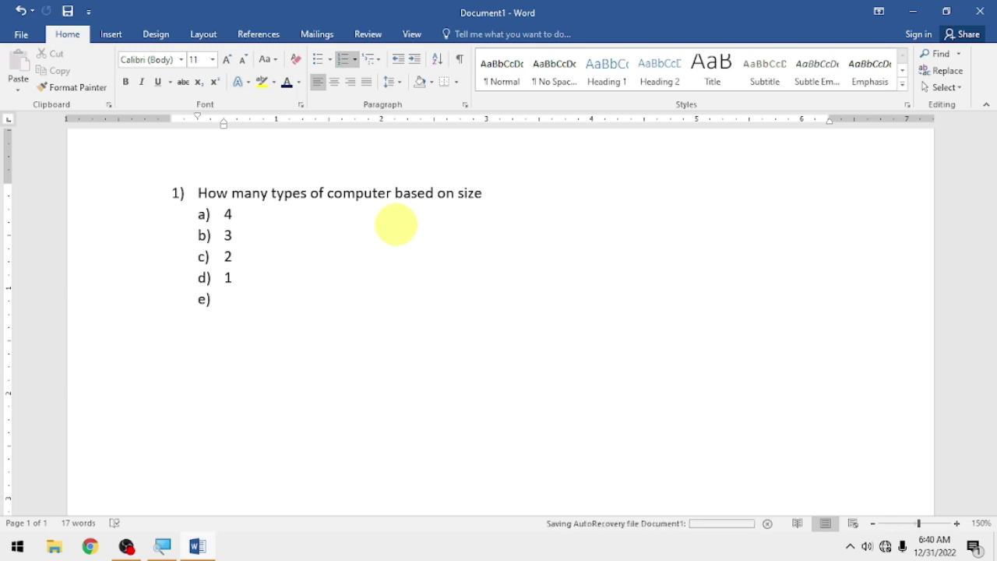
{"action": "key", "text": "Return"}
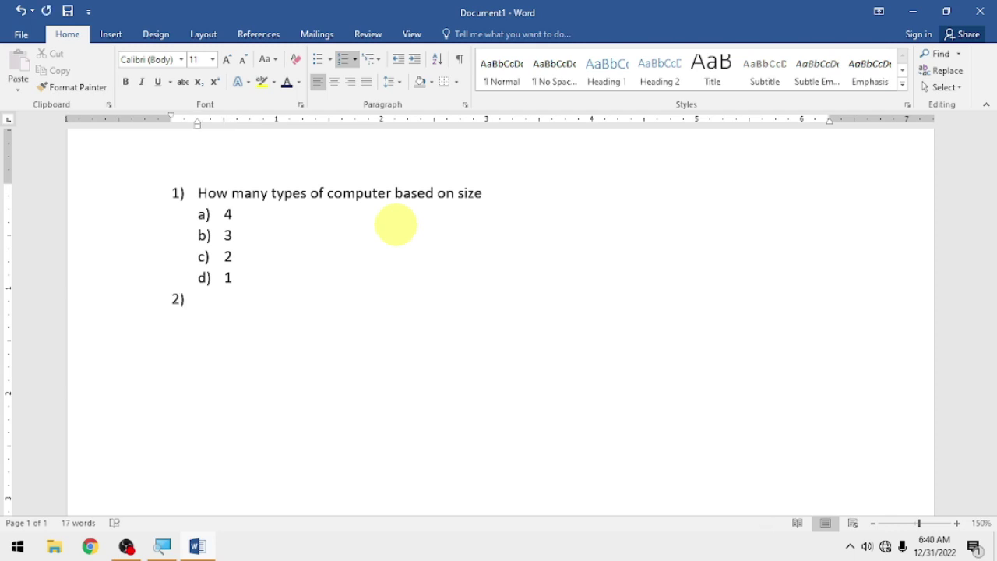
- Type question 2, 'how many types of printer?', and indent a line for its answers
{"action": "type", "text": "how many"}
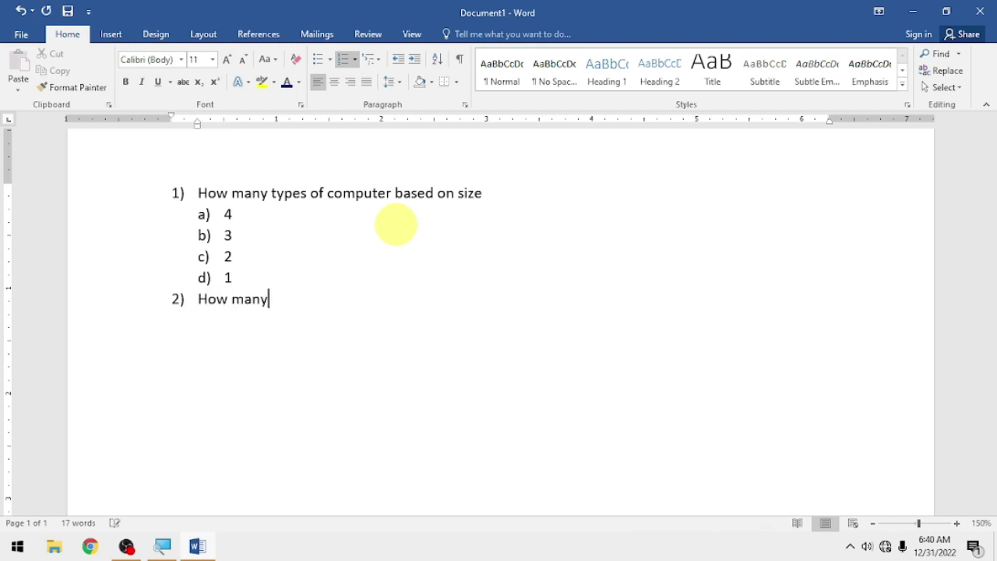
{"action": "type", "text": " tyup"}
{"action": "key", "text": "BackSpace"}
{"action": "key", "text": "BackSpace"}
{"action": "type", "text": "pes of print"}
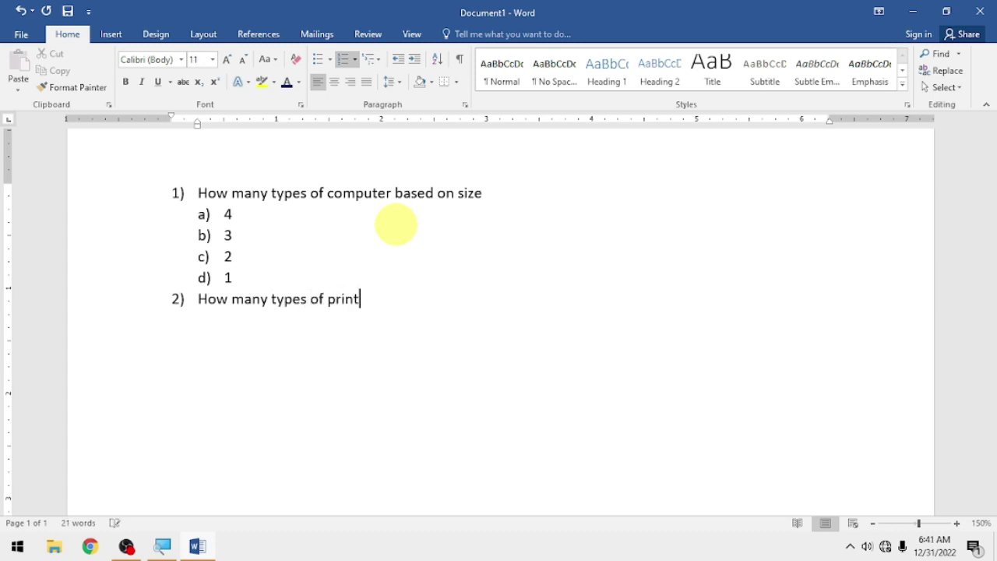
{"action": "type", "text": "er?"}
{"action": "key", "text": "Return"}
{"action": "key", "text": "Tab"}
- Enter answer options 5, 6, 4 and 2, then promote the next line to question 3
{"action": "type", "text": "5"}
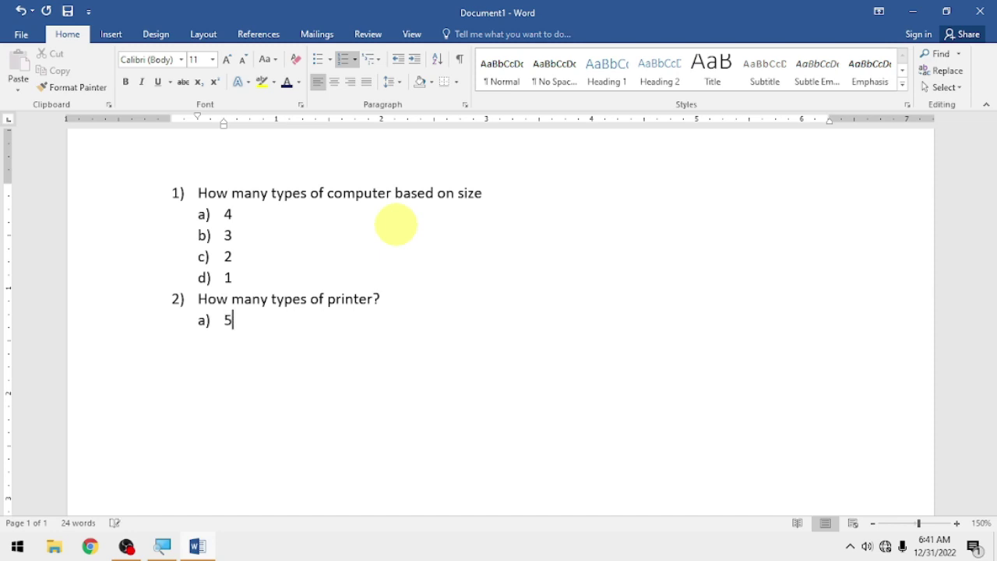
{"action": "key", "text": "Return"}
{"action": "type", "text": "6"}
{"action": "key", "text": "Return"}
{"action": "type", "text": "4"}
{"action": "key", "text": "Return"}
{"action": "type", "text": "2"}
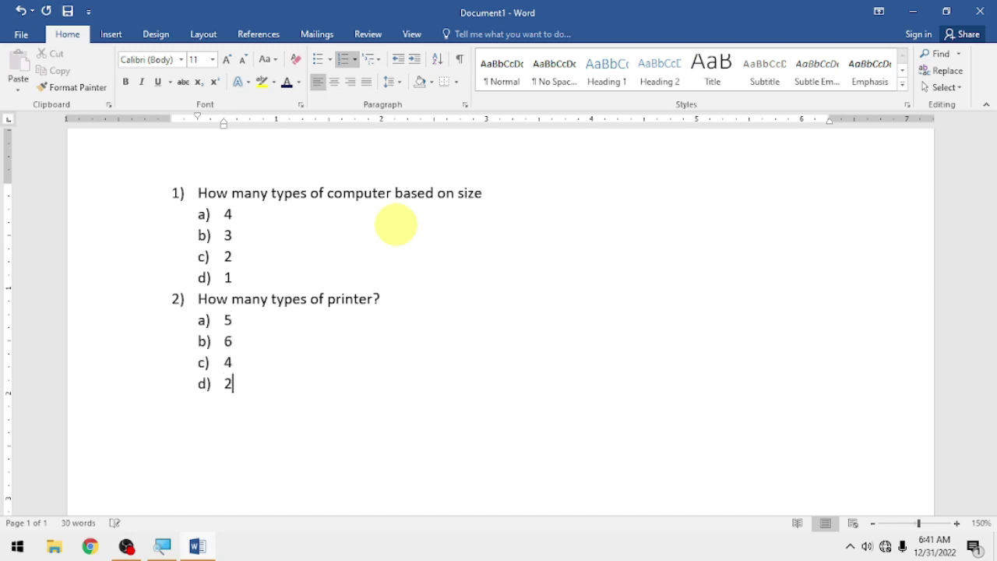
{"action": "key", "text": "Return"}
{"action": "key", "text": "shift+Tab"}
- Delete the whole quiz and generate sample paragraphs with =rand()
{"action": "key", "text": "ctrl+a"}
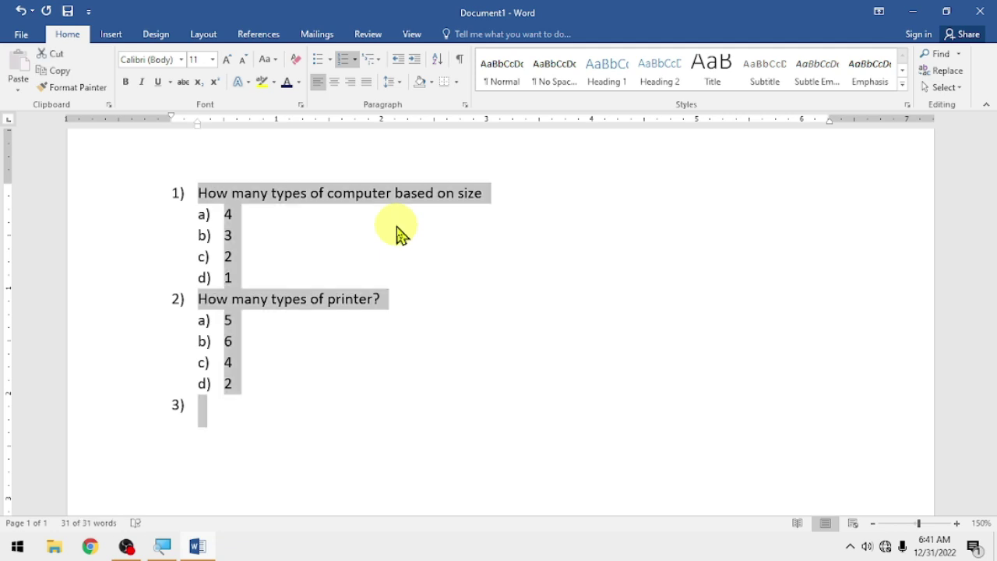
{"action": "key", "text": "Delete"}
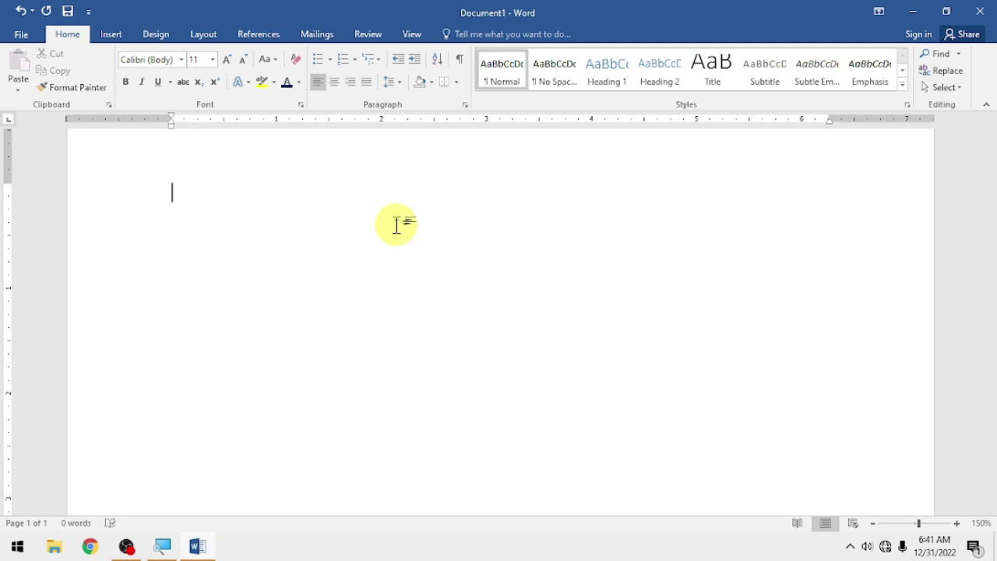
{"action": "type", "text": "=rand"}
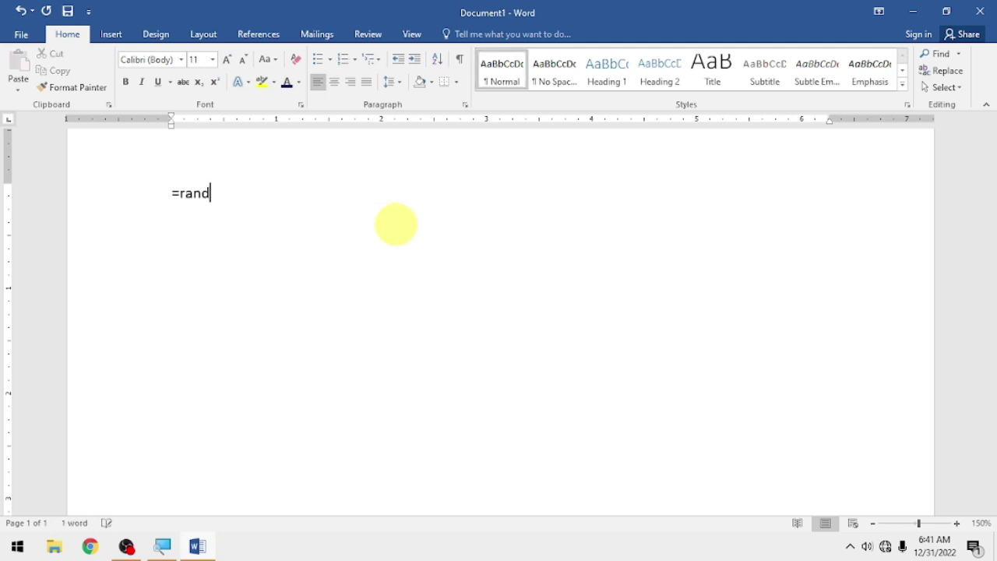
{"action": "type", "text": "()"}
{"action": "key", "text": "Return"}
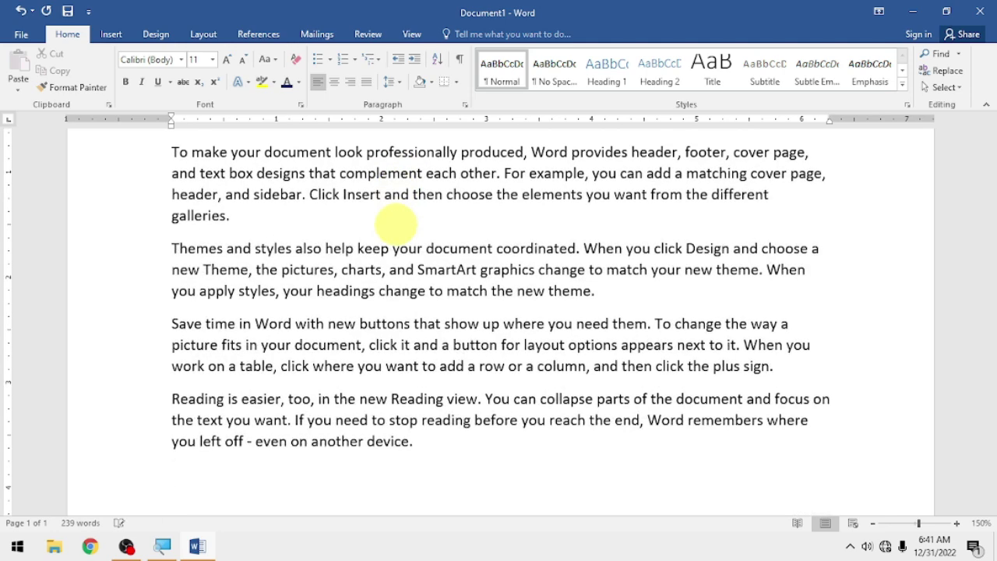
{"action": "scroll", "coordinate": [396, 224], "scroll_direction": "up", "scroll_amount": 3}
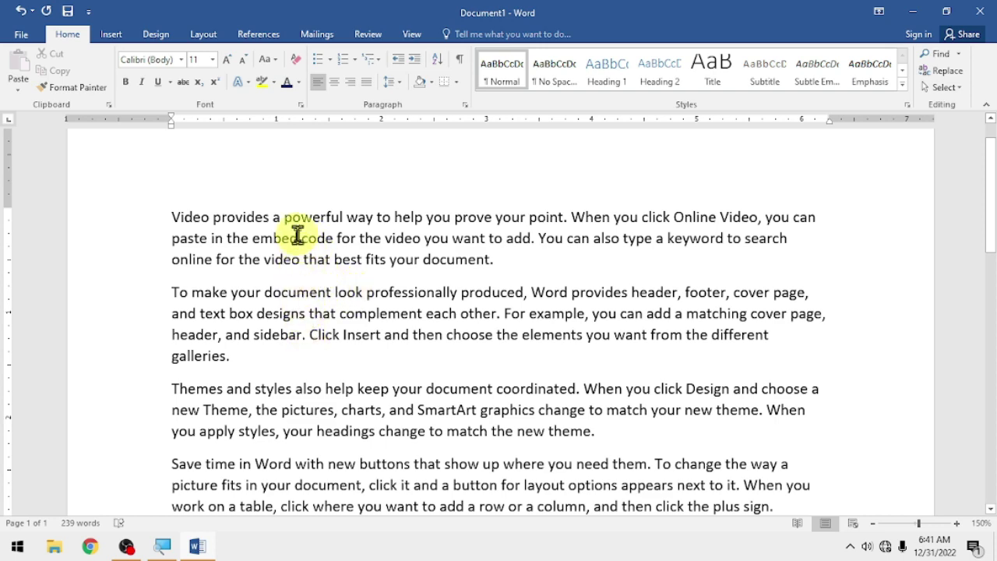
- Select all the sample text and apply Remove Space After Paragraph
{"action": "key", "text": "ctrl+a"}
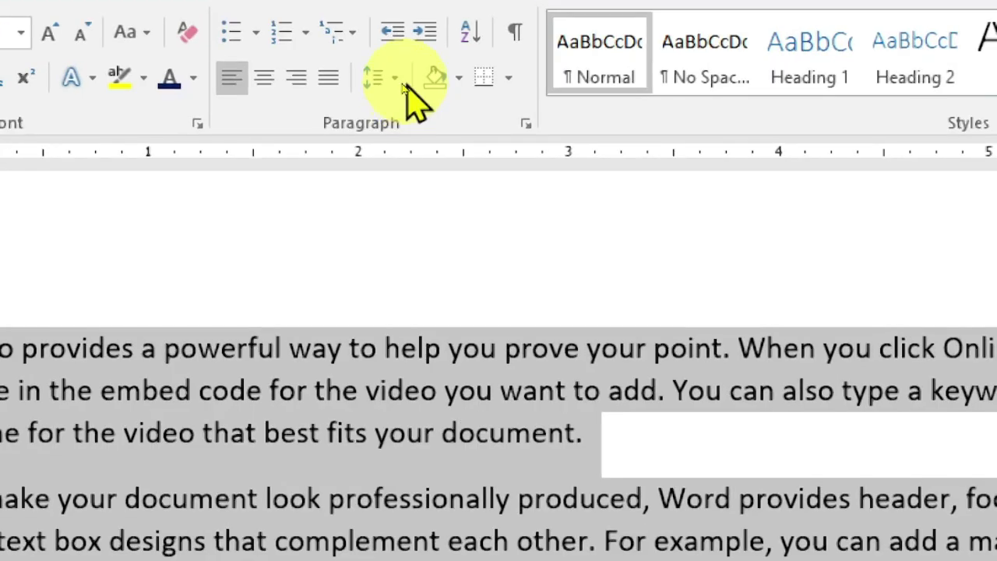
{"action": "left_click", "coordinate": [392, 84]}
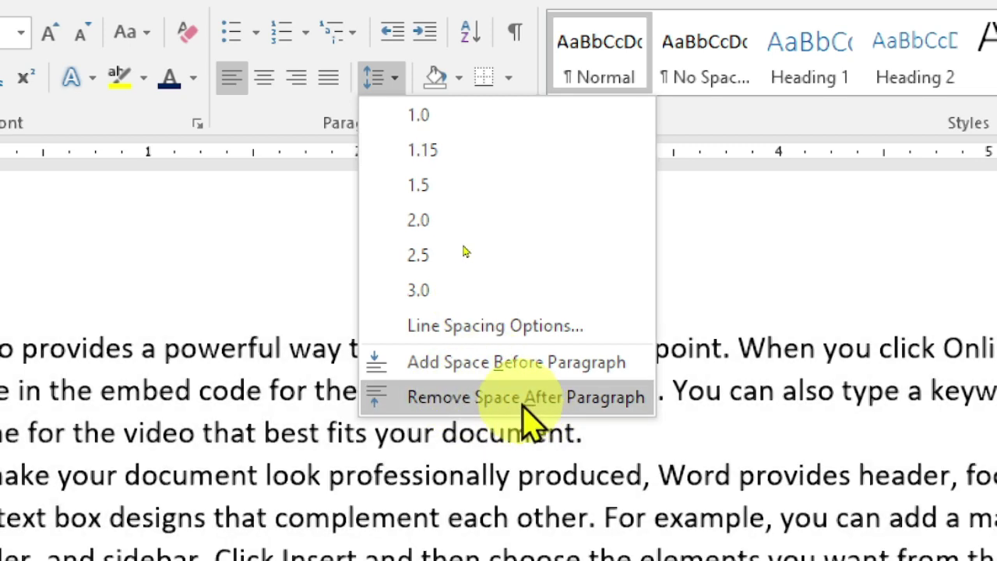
{"action": "left_click", "coordinate": [526, 401]}
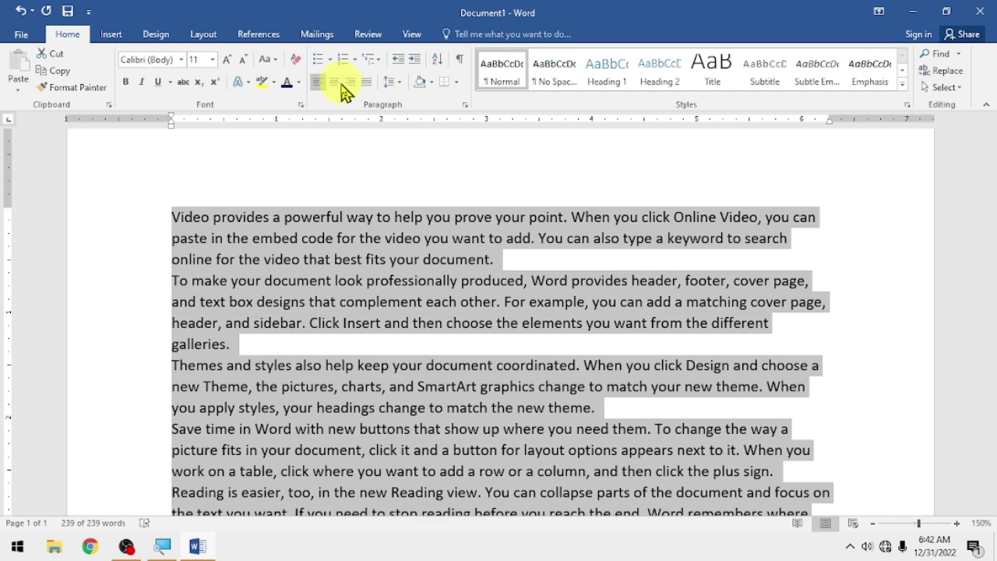
- Try centred, right-aligned and justified layouts, then settle on left alignment for the paragraphs
{"action": "left_click", "coordinate": [333, 81]}
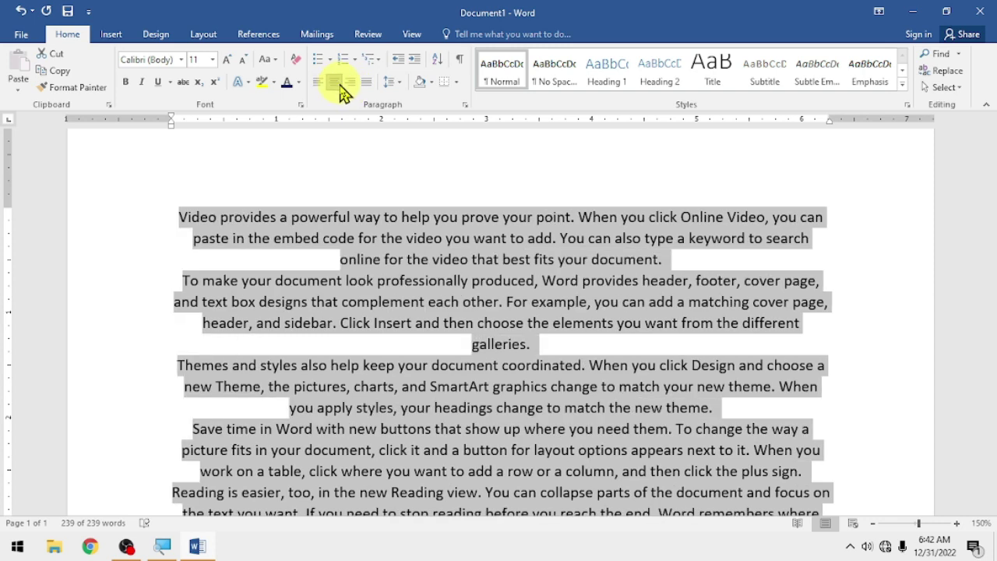
{"action": "left_click", "coordinate": [349, 83]}
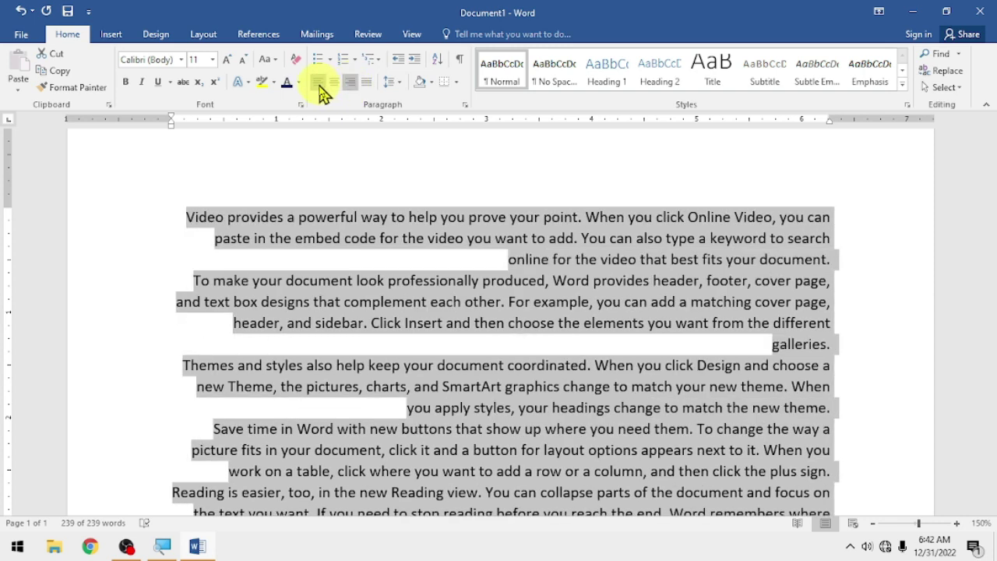
{"action": "left_click", "coordinate": [318, 83]}
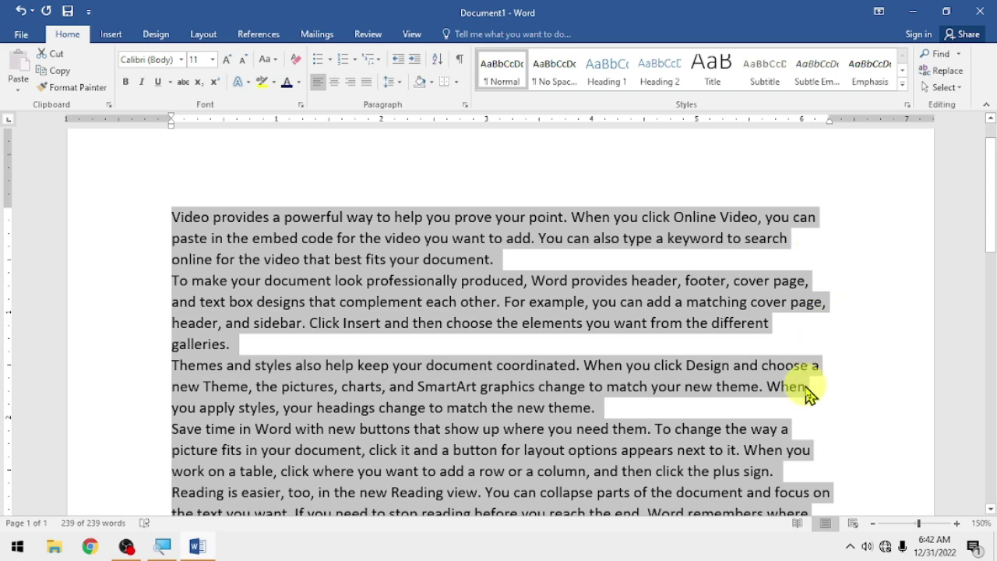
{"action": "left_click", "coordinate": [368, 83]}
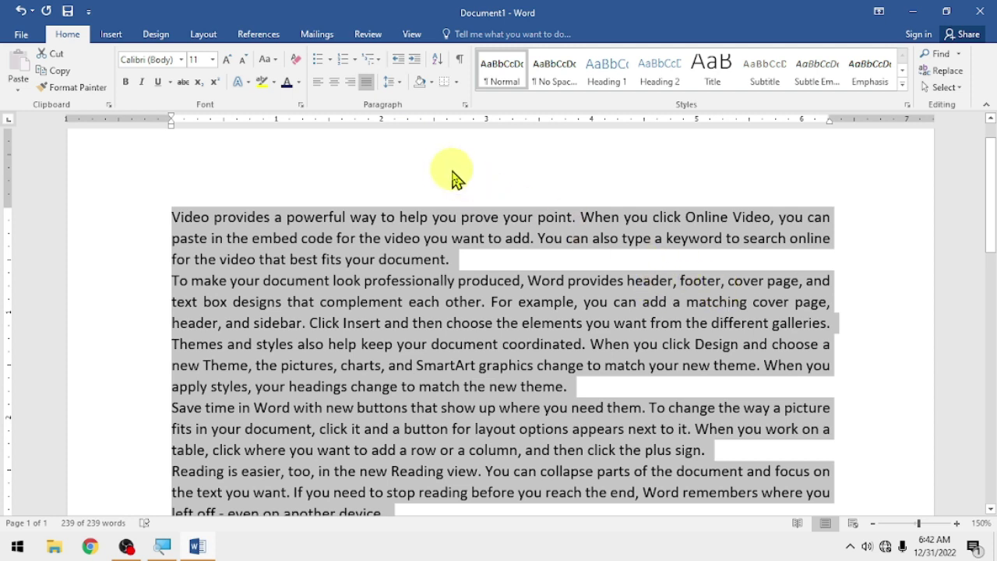
{"action": "left_click", "coordinate": [317, 82]}
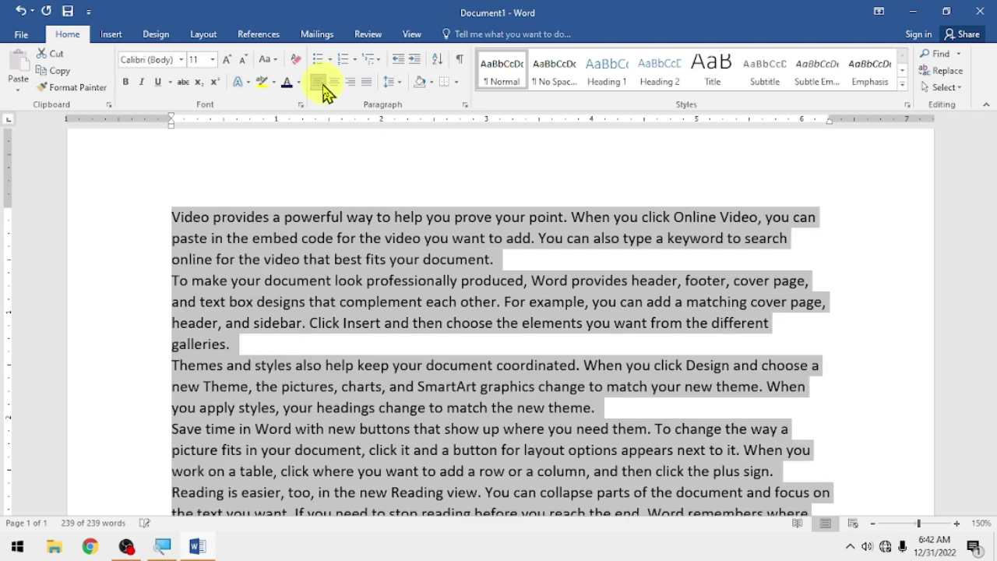
{"action": "left_click", "coordinate": [432, 242]}
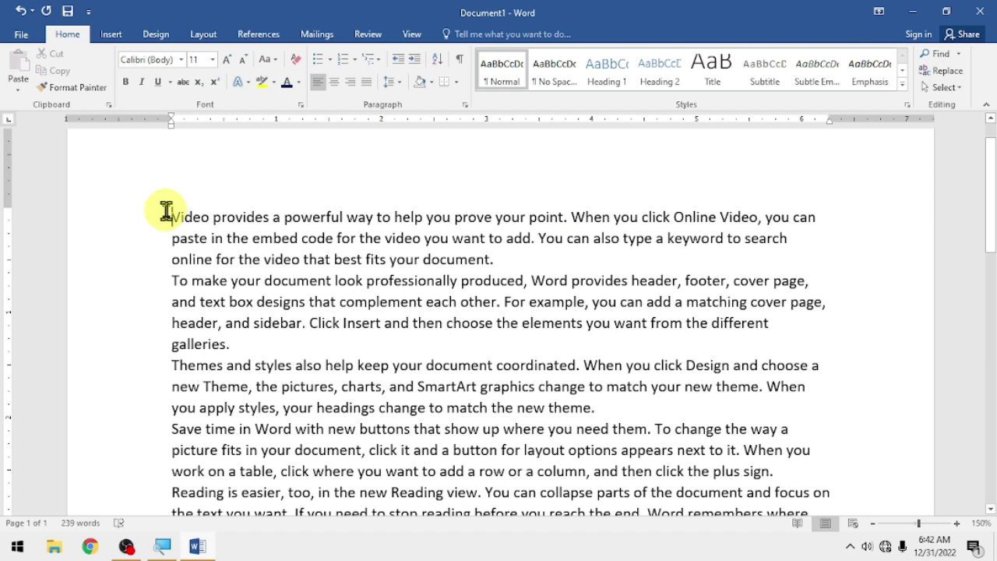
- Insert a 'Chapter 1' line above the first paragraph and select it
{"action": "left_click", "coordinate": [167, 217]}
{"action": "key", "text": "Return"}
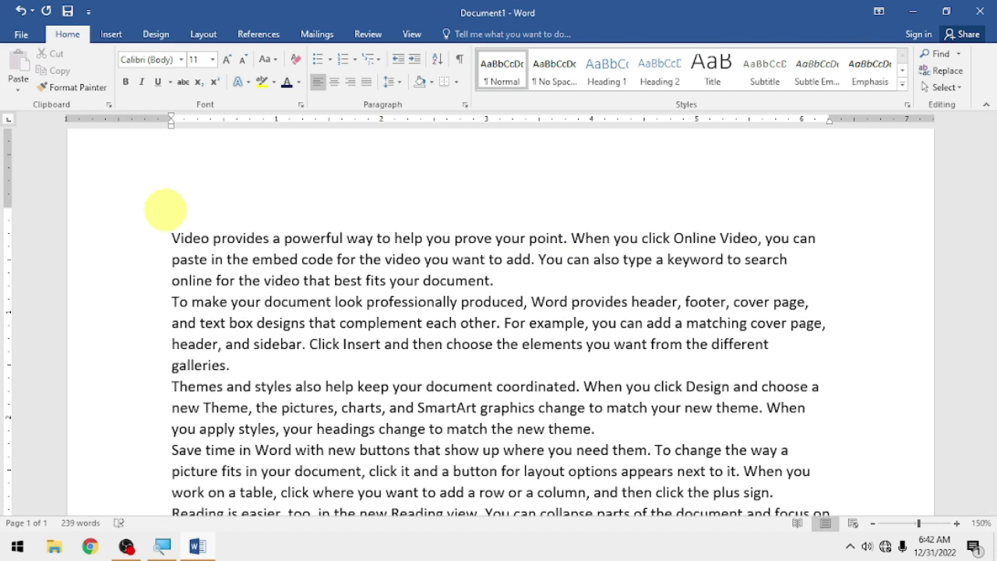
{"action": "left_click", "coordinate": [165, 209]}
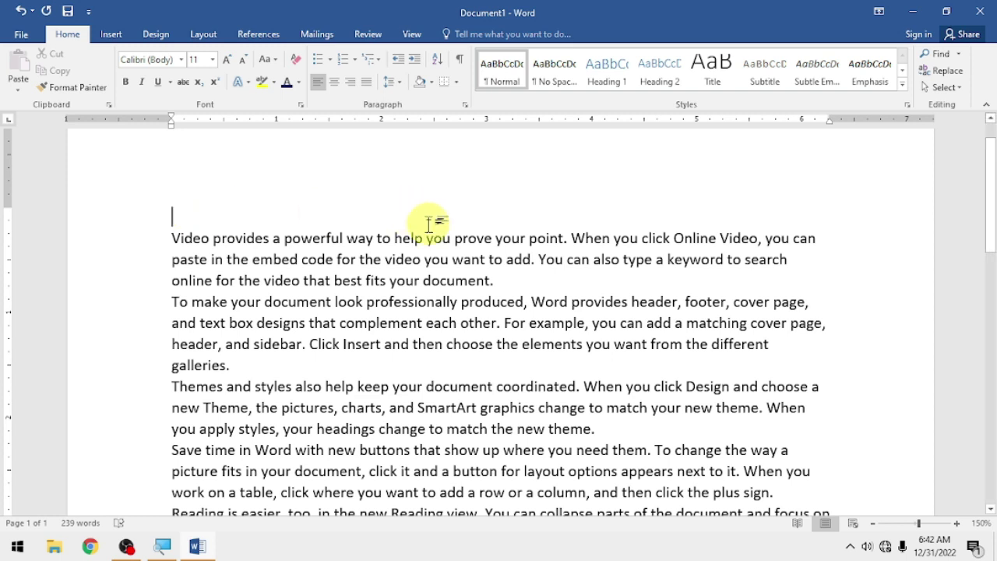
{"action": "type", "text": "chapter"}
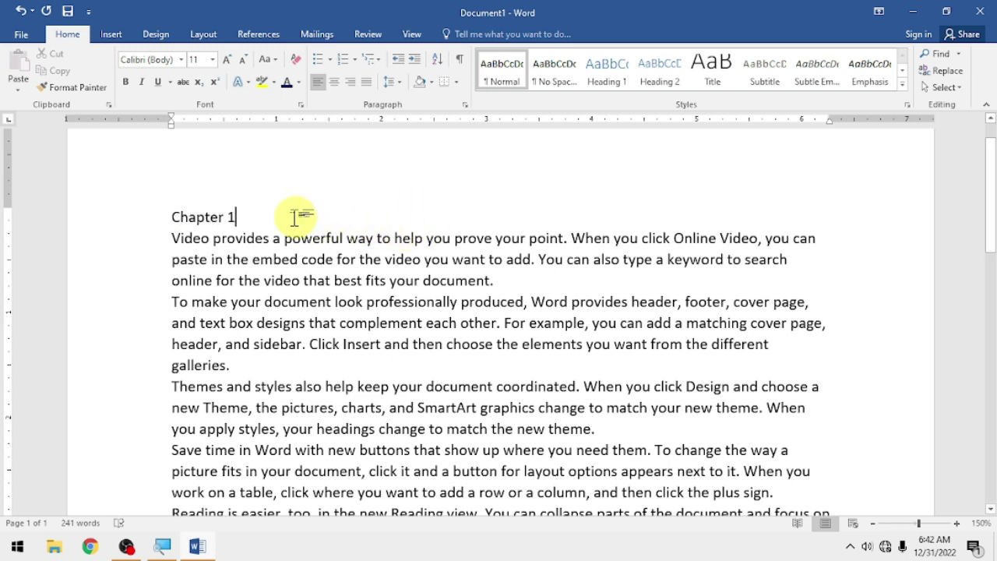
{"action": "left_click_drag", "start_coordinate": [256, 217], "coordinate": [196, 220]}
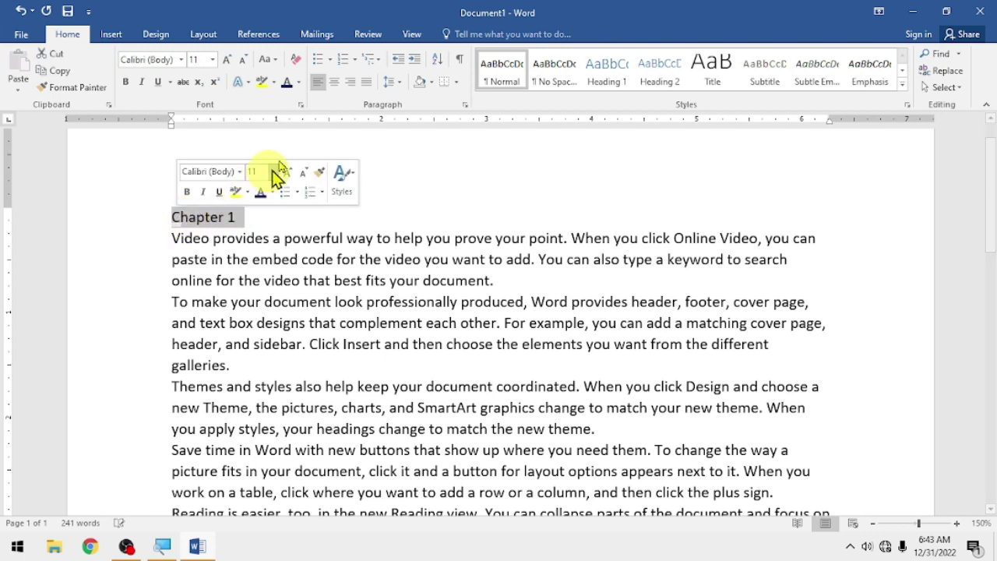
- Make the Chapter 1 heading centred, bold and 18 pt, with dark blue shading
{"action": "left_click", "coordinate": [334, 85]}
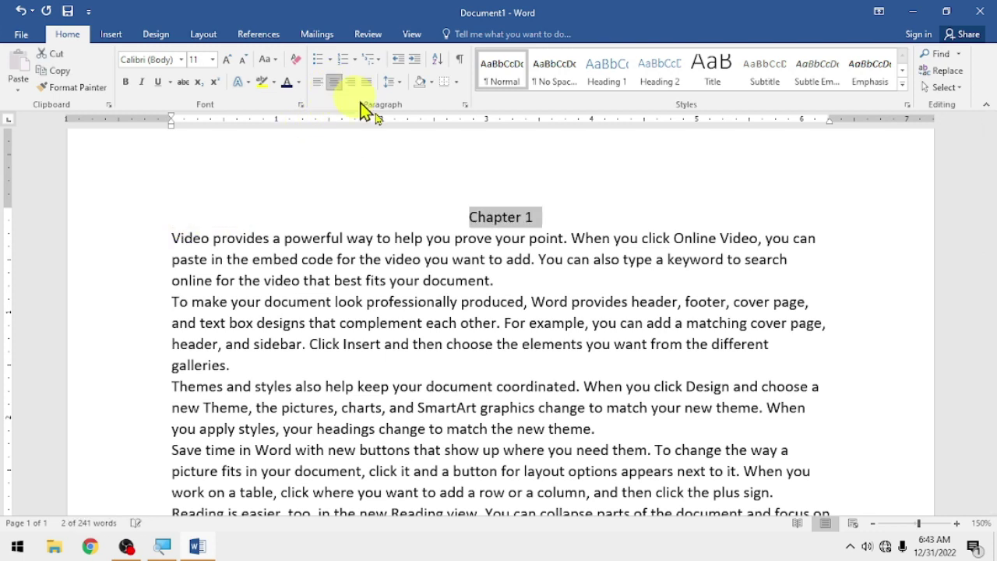
{"action": "left_click", "coordinate": [125, 82]}
{"action": "left_click", "coordinate": [224, 61]}
{"action": "left_click", "coordinate": [224, 60]}
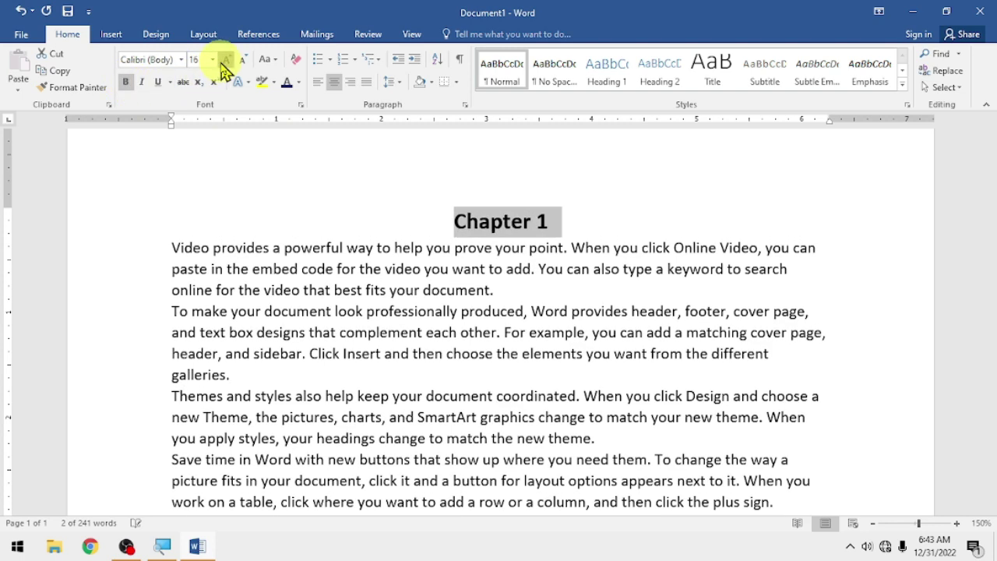
{"action": "left_click", "coordinate": [223, 60]}
{"action": "left_click", "coordinate": [224, 60]}
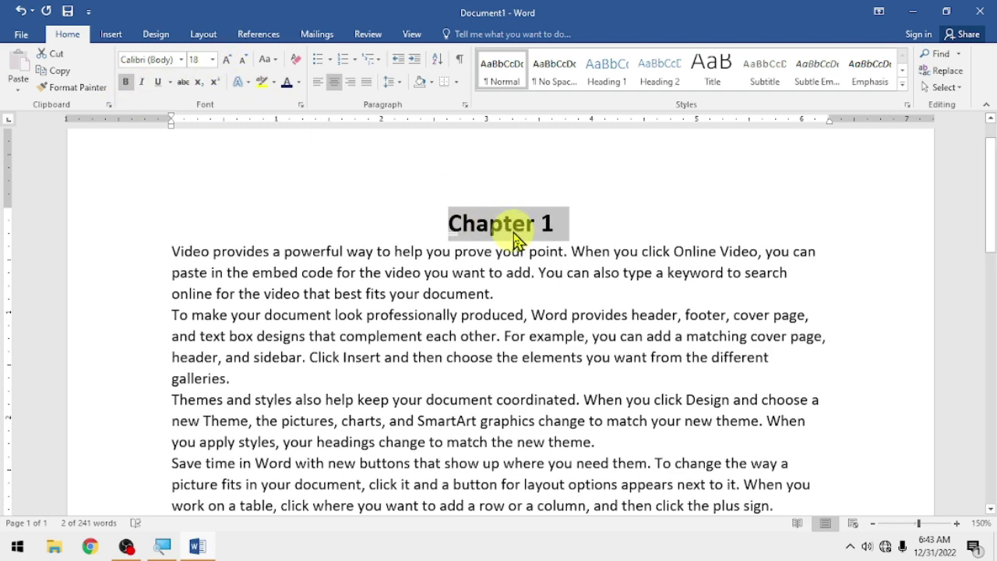
{"action": "left_click", "coordinate": [433, 83]}
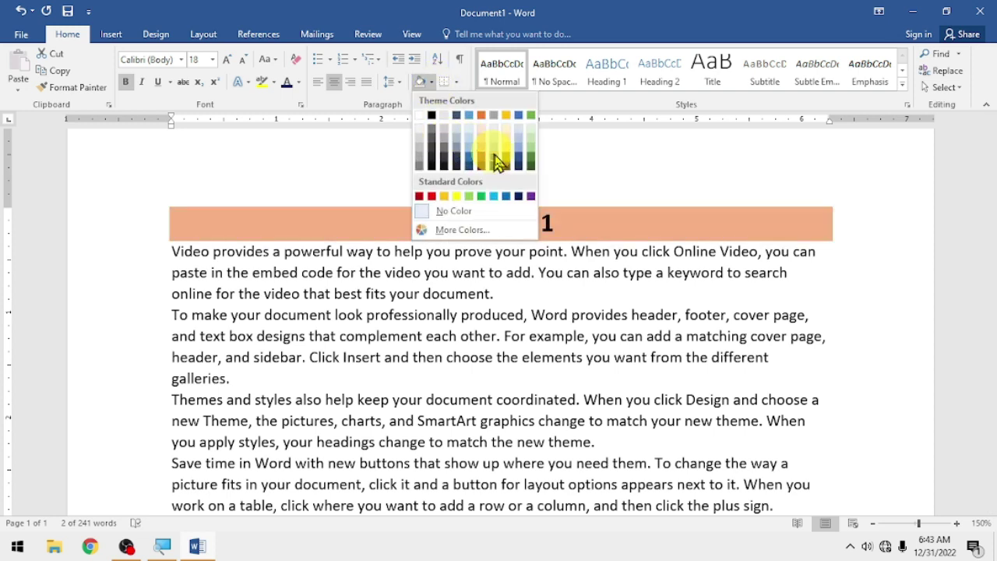
{"action": "left_click", "coordinate": [518, 196]}
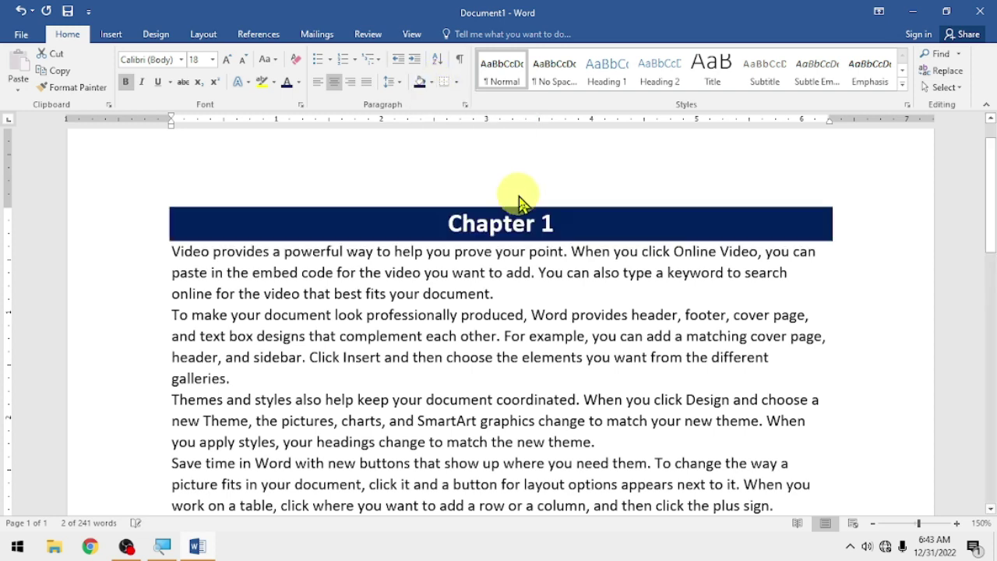
{"action": "left_click", "coordinate": [573, 279]}
- Add a new 'Chapter 2' line after the galleries paragraph
{"action": "scroll", "coordinate": [573, 279], "scroll_direction": "down", "scroll_amount": 2}
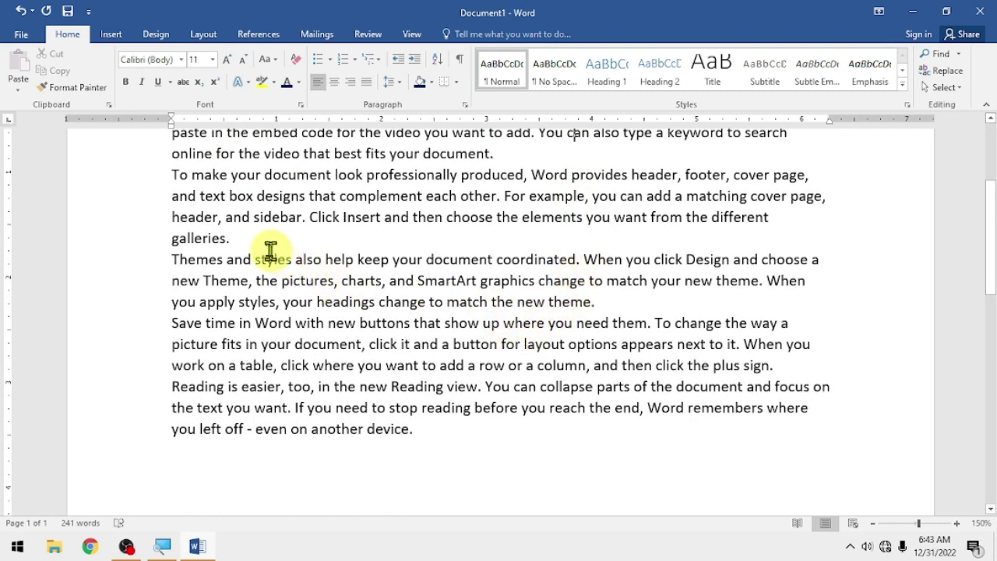
{"action": "key", "text": "Return"}
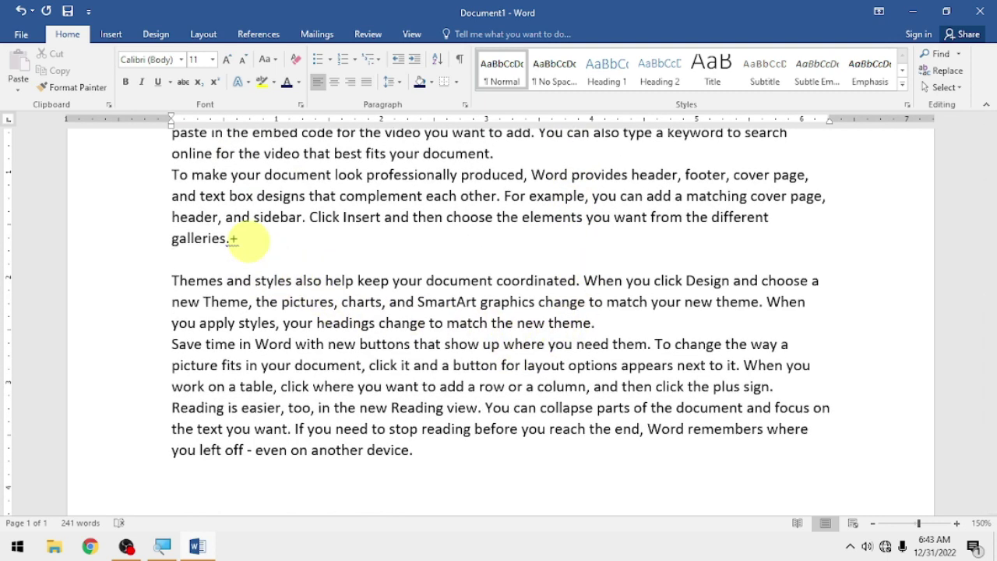
{"action": "type", "text": "chapter 2"}
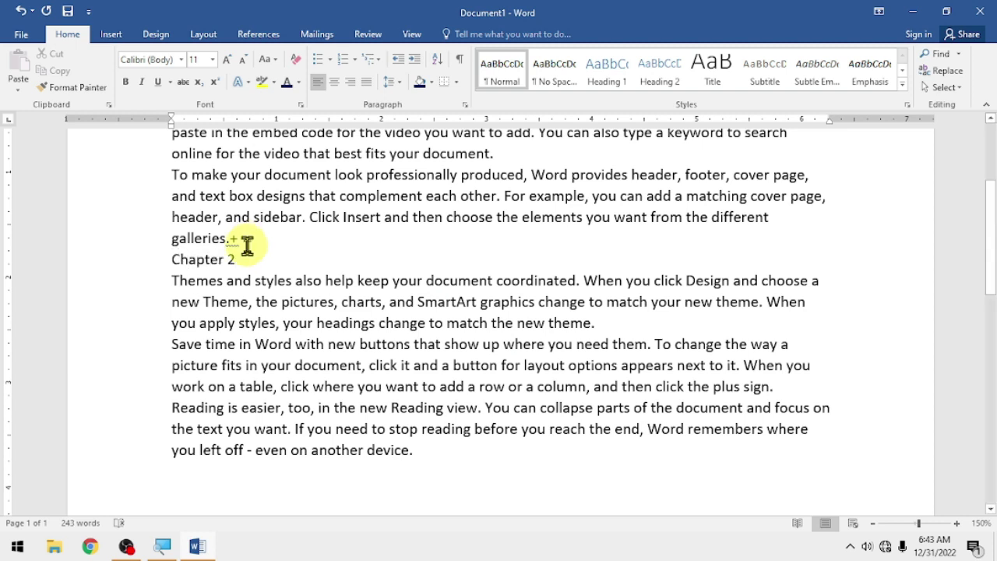
- Format the Chapter 2 heading bold, 16 pt, with dark blue shading, centred
{"action": "left_click_drag", "start_coordinate": [237, 260], "coordinate": [172, 259]}
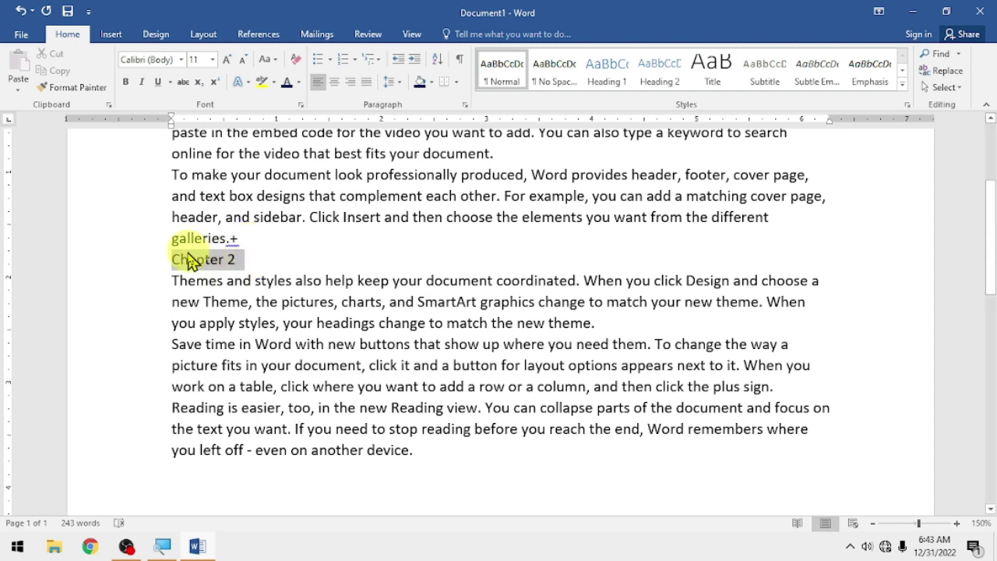
{"action": "left_click", "coordinate": [125, 82]}
{"action": "left_click", "coordinate": [225, 60]}
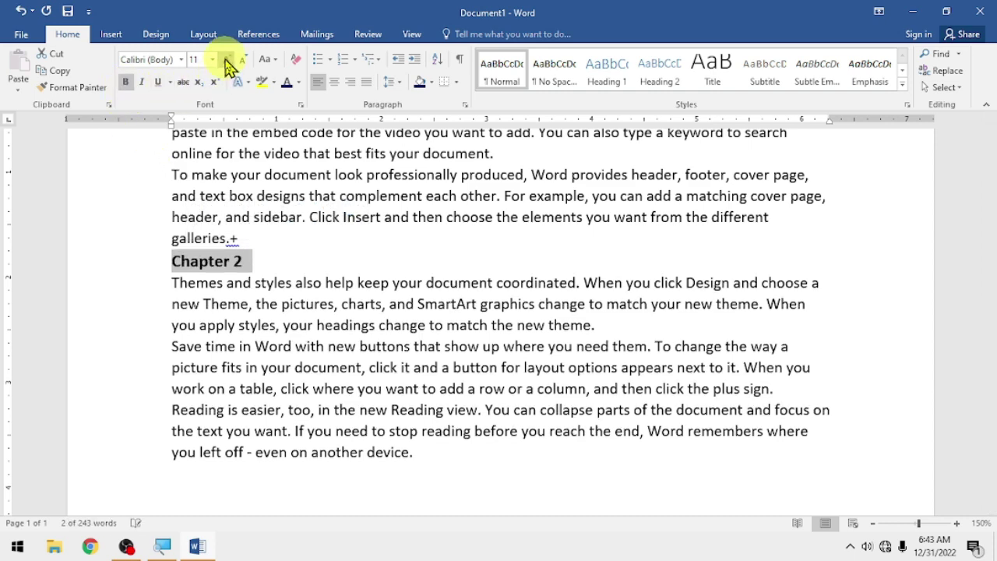
{"action": "left_click", "coordinate": [225, 60]}
{"action": "left_click", "coordinate": [225, 60]}
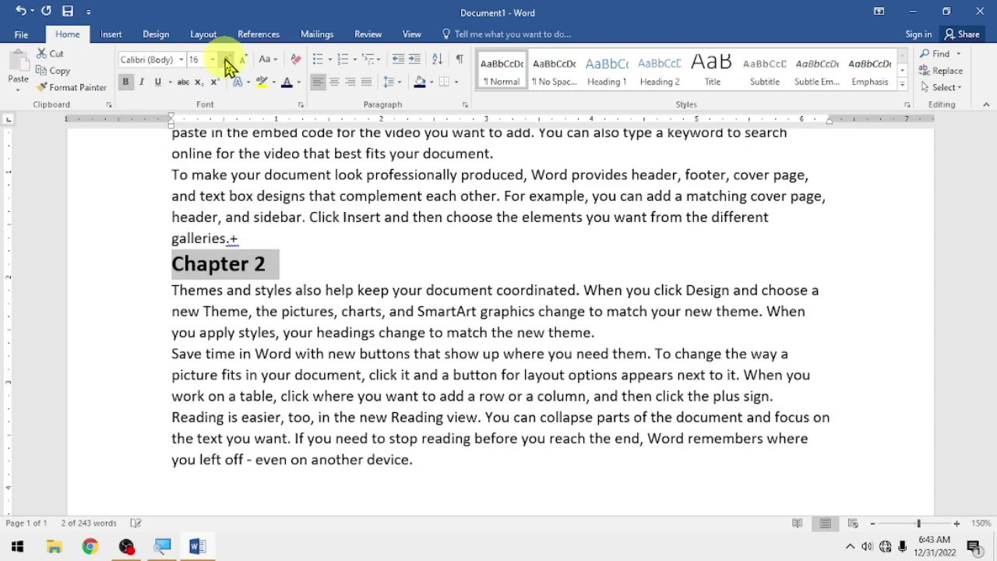
{"action": "left_click", "coordinate": [432, 83]}
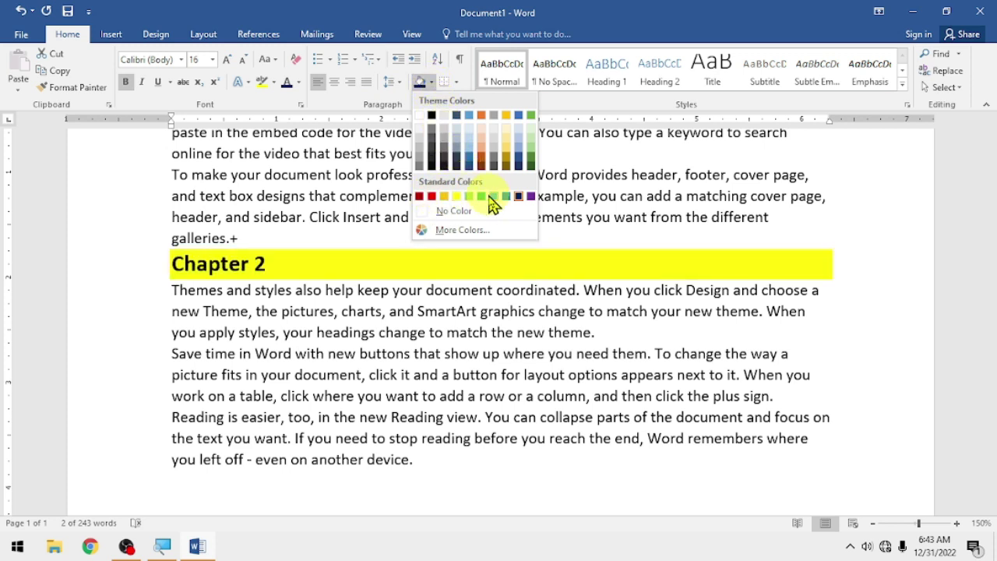
{"action": "left_click", "coordinate": [517, 198]}
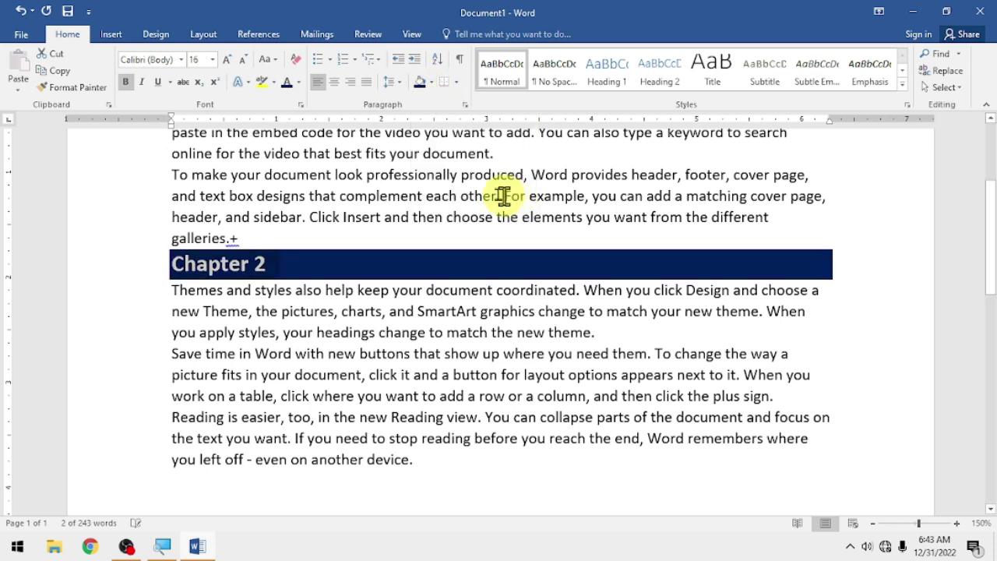
{"action": "left_click", "coordinate": [340, 82]}
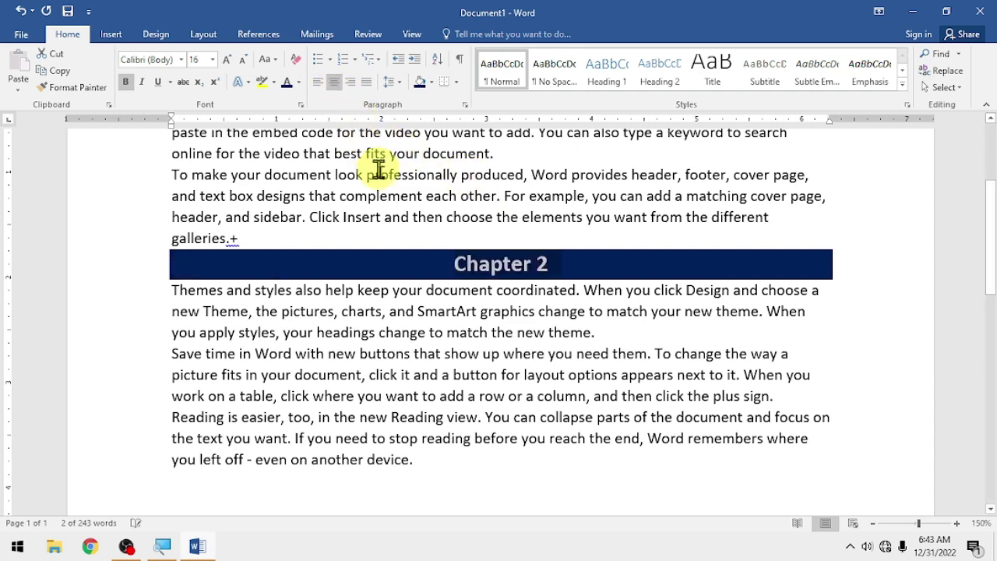
{"action": "scroll", "coordinate": [390, 187], "scroll_direction": "up", "scroll_amount": 3}
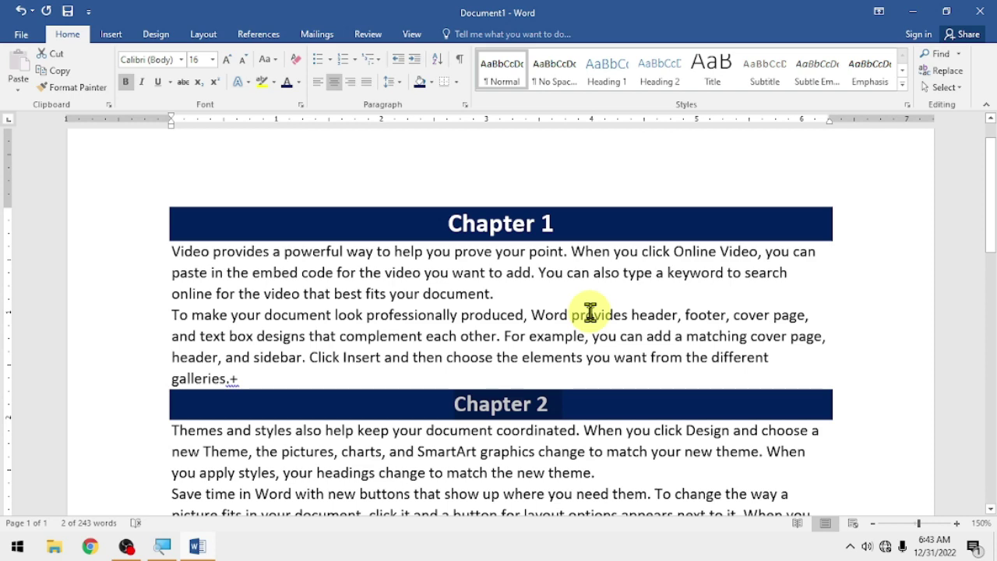
{"action": "scroll", "coordinate": [589, 312], "scroll_direction": "up", "scroll_amount": 1}
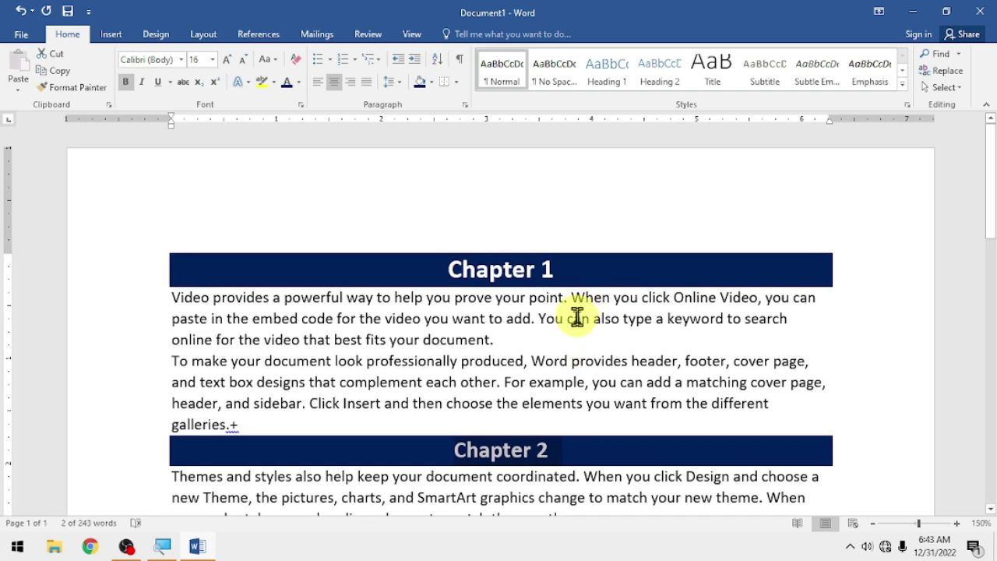
- Clear all formatting and text from the document and type the numbers 5, 4, 3, 2, 1 on separate lines
{"action": "left_click", "coordinate": [566, 319]}
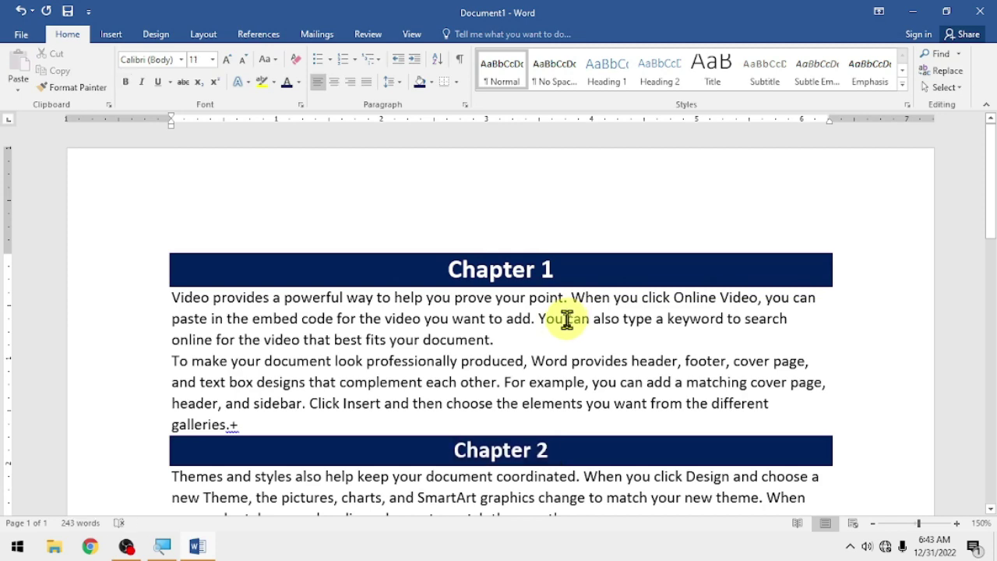
{"action": "key", "text": "ctrl+a"}
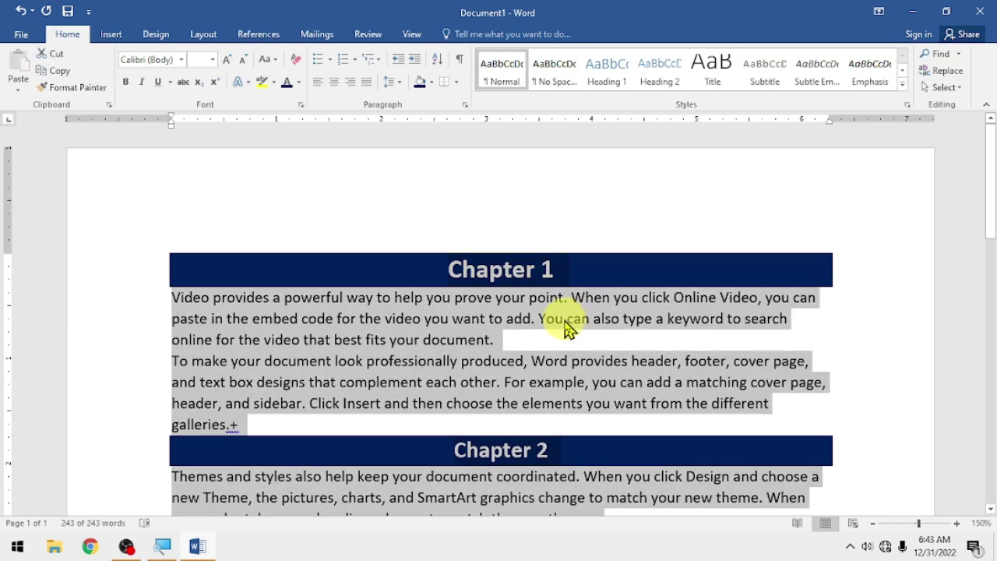
{"action": "left_click", "coordinate": [295, 61]}
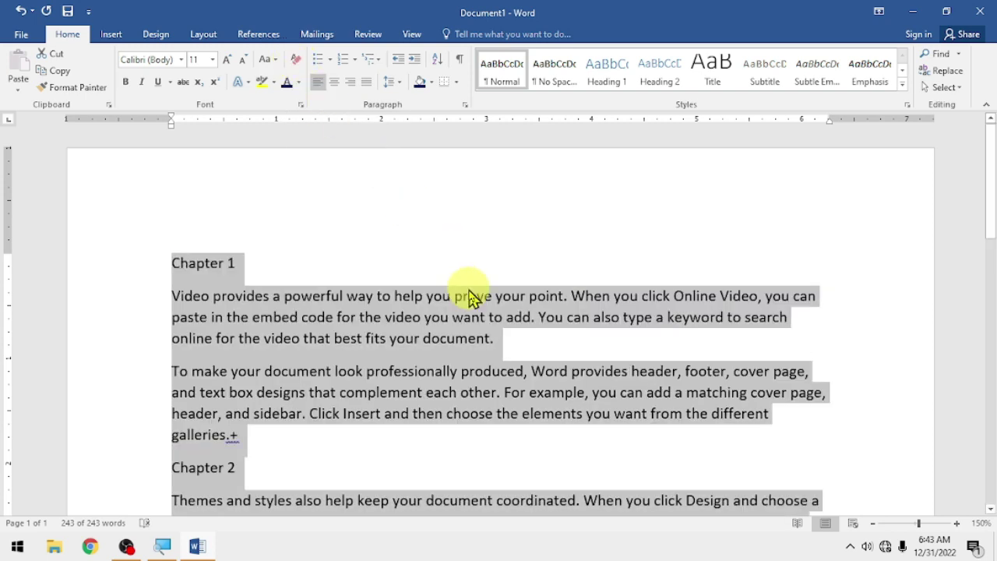
{"action": "key", "text": "Delete"}
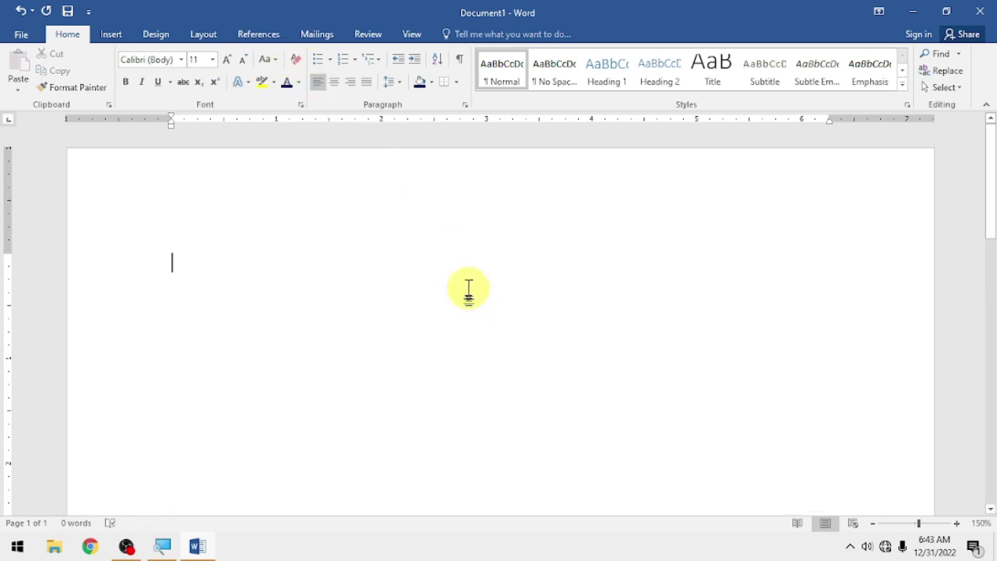
{"action": "type", "text": "5"}
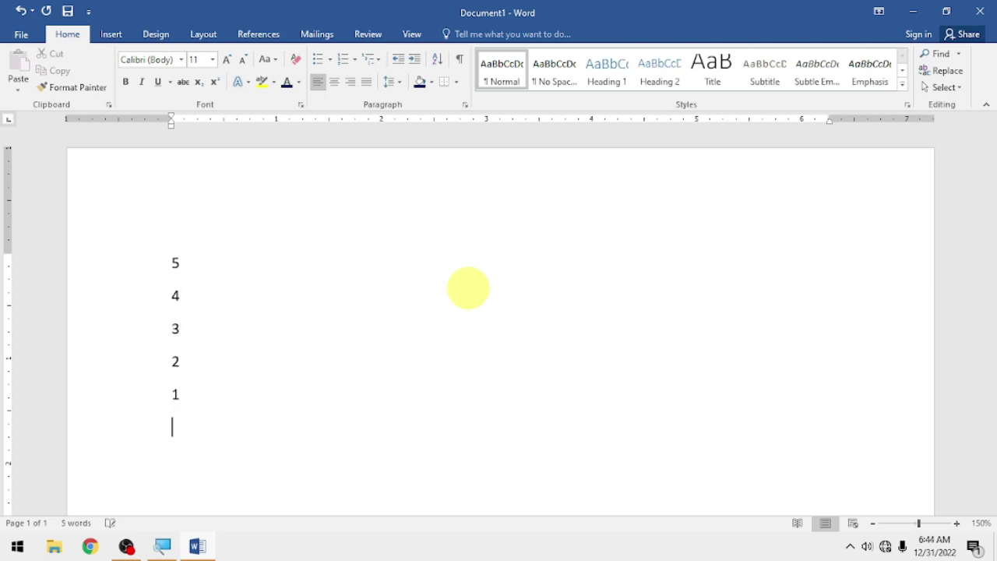
{"action": "type", "text": "10"}
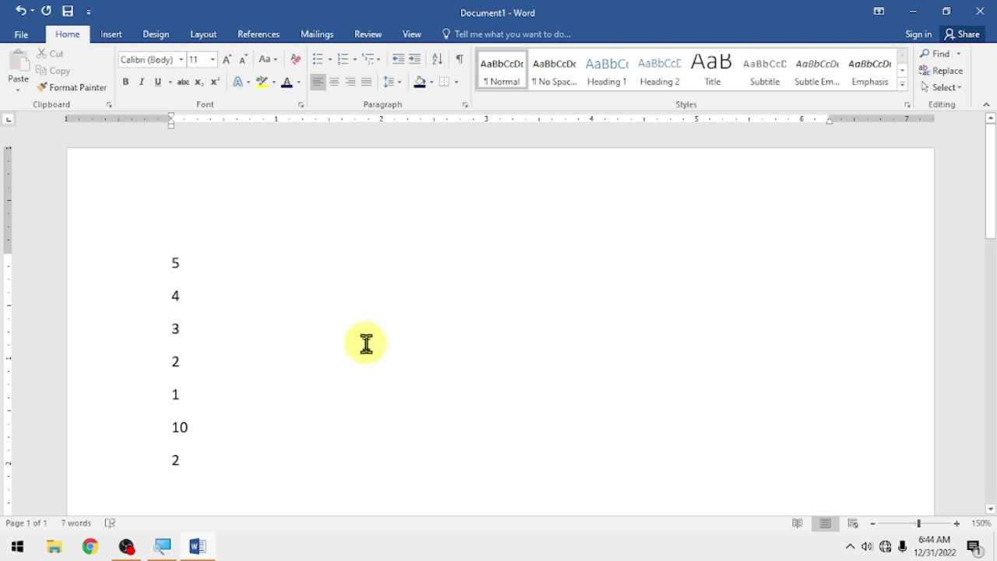
- Sort the selected number list numerically in ascending order
{"action": "left_click_drag", "start_coordinate": [170, 262], "coordinate": [181, 464]}
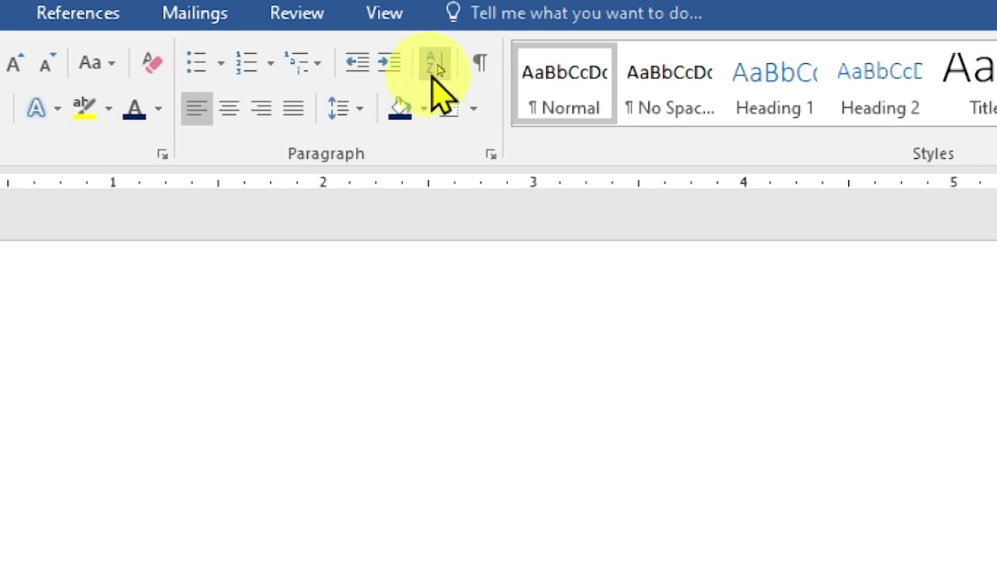
{"action": "left_click", "coordinate": [439, 68]}
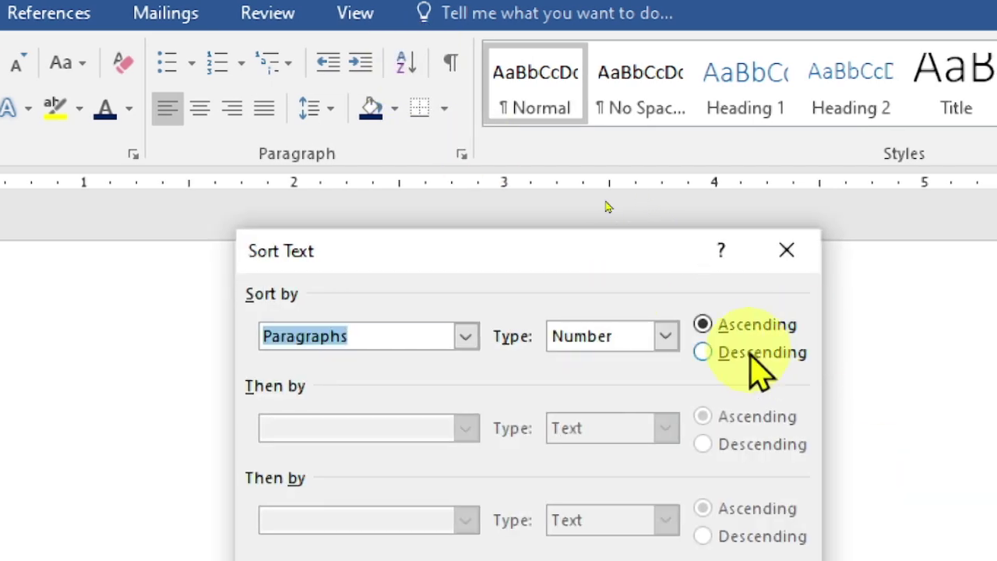
{"action": "left_click", "coordinate": [732, 319]}
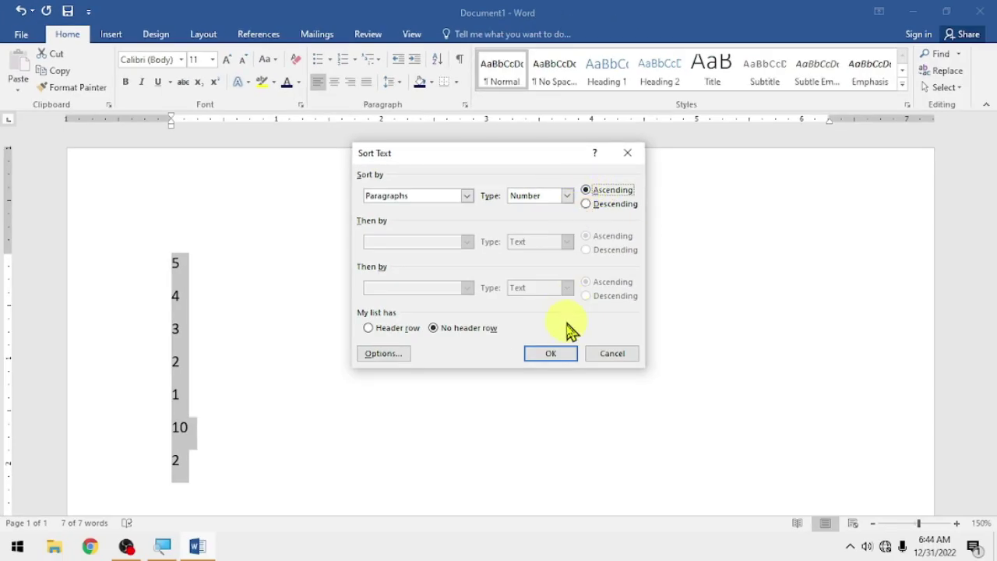
{"action": "left_click", "coordinate": [567, 352]}
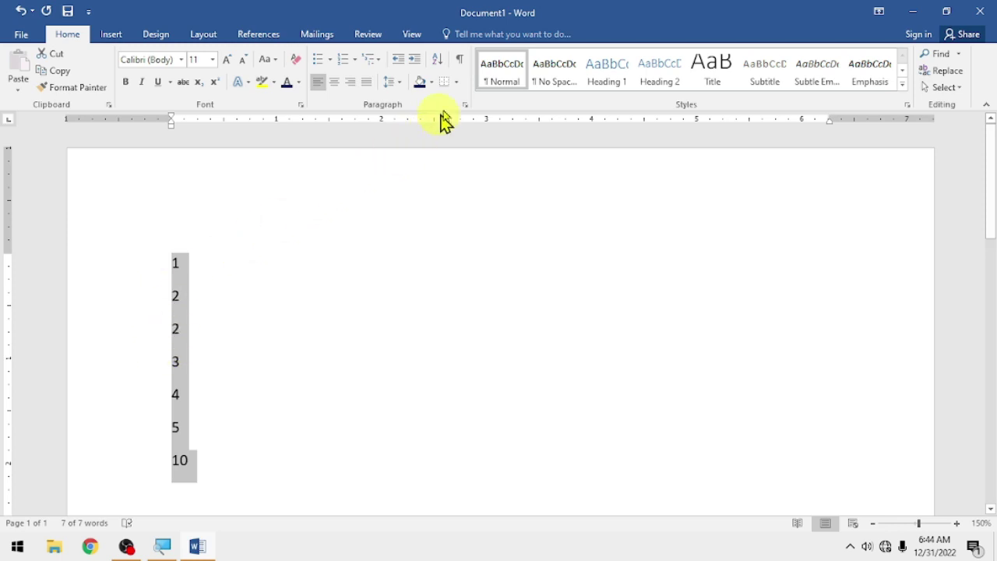
- Re-sort the list descending so it reads 10, 5, 4, 3, 2, 2, 1
{"action": "left_click", "coordinate": [436, 60]}
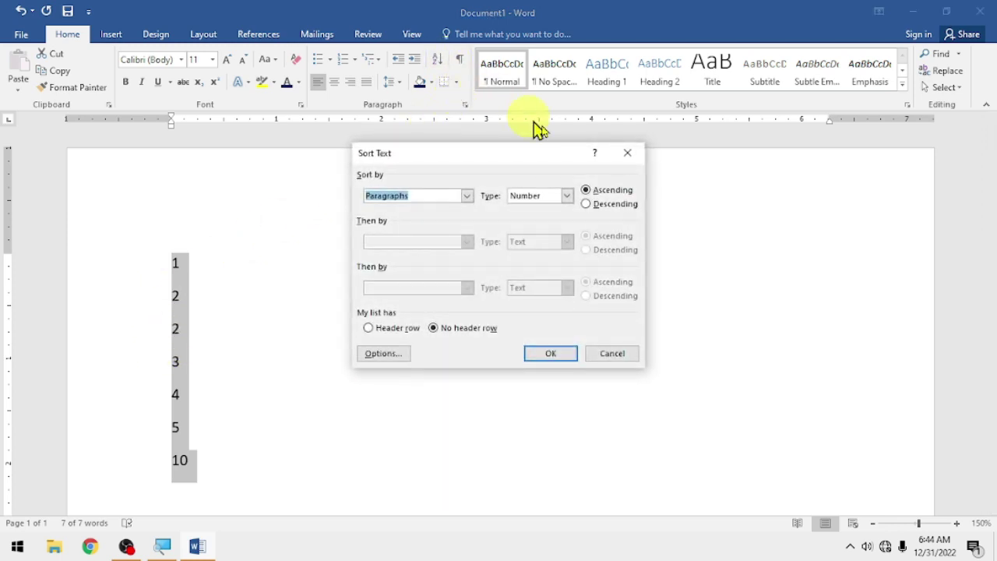
{"action": "left_click", "coordinate": [611, 208]}
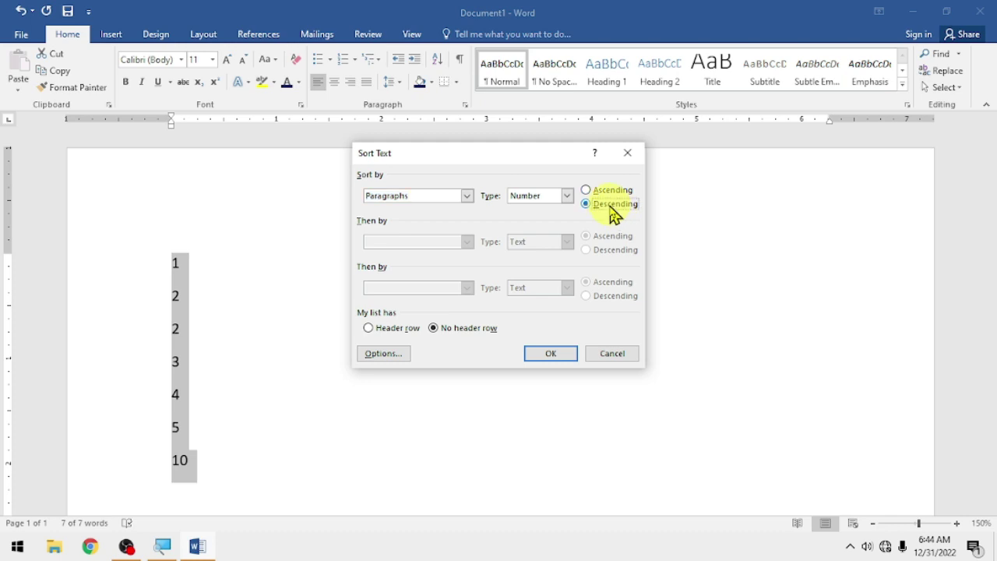
{"action": "left_click", "coordinate": [550, 358]}
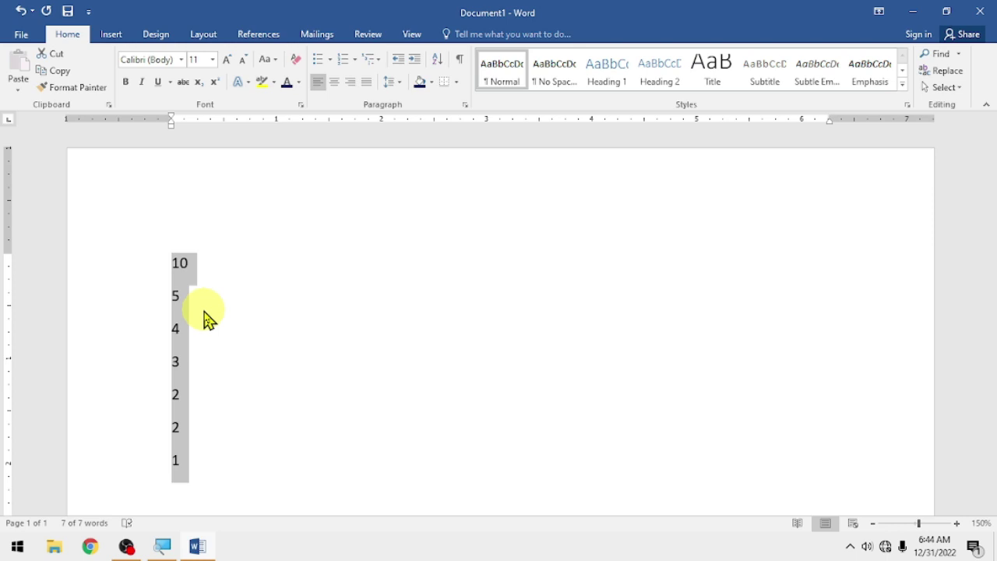
- Delete the sorted number list, leaving an empty page, and show the Insert ribbon
{"action": "key", "text": "Delete"}
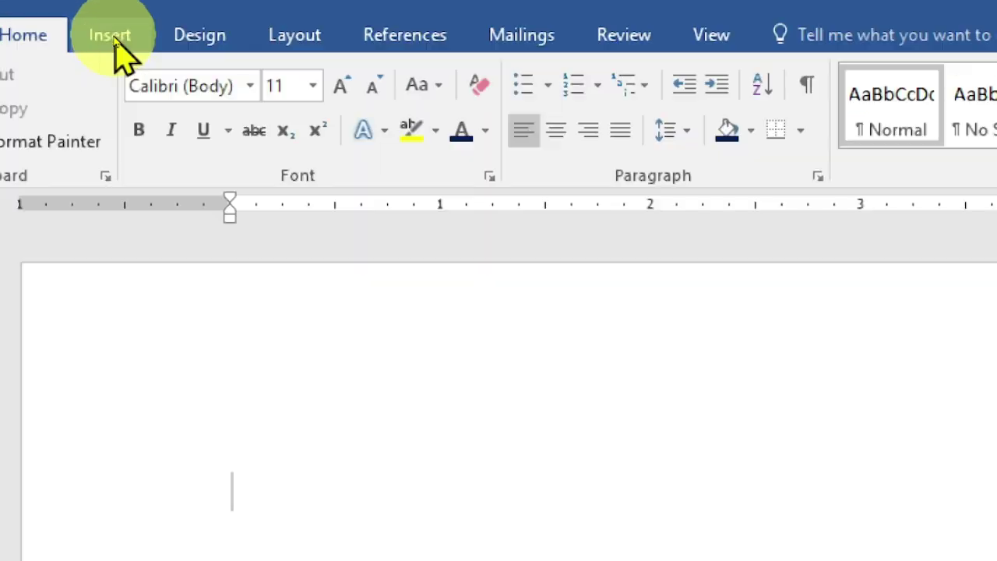
{"action": "left_click", "coordinate": [111, 36]}
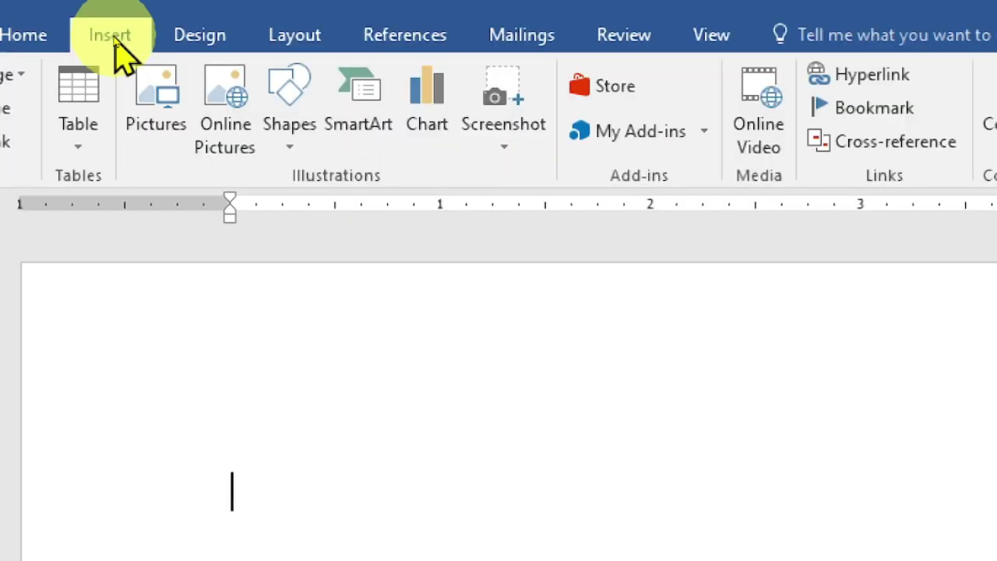
{"action": "key", "text": "super"}
{"action": "key", "text": "Escape"}
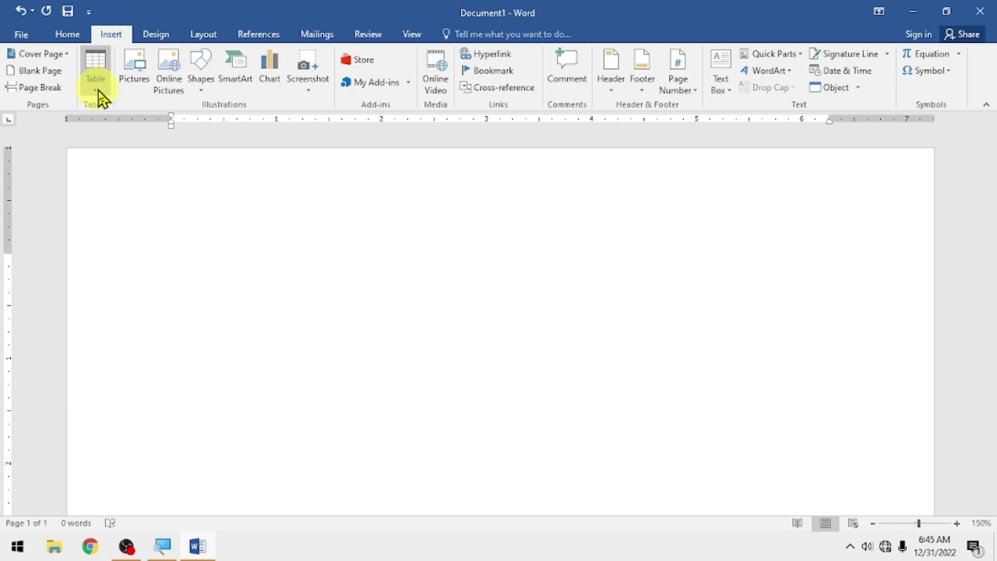
- Insert a table of 5 columns and 11 rows through the Insert Table dialog
{"action": "left_click", "coordinate": [98, 89]}
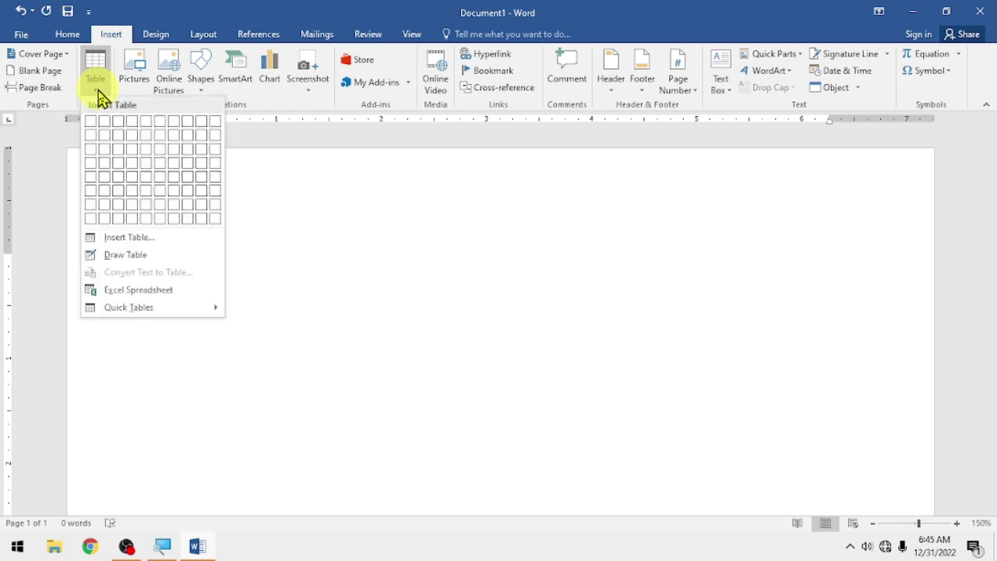
{"action": "left_click", "coordinate": [126, 237]}
{"action": "left_click_drag", "start_coordinate": [454, 182], "coordinate": [422, 193]}
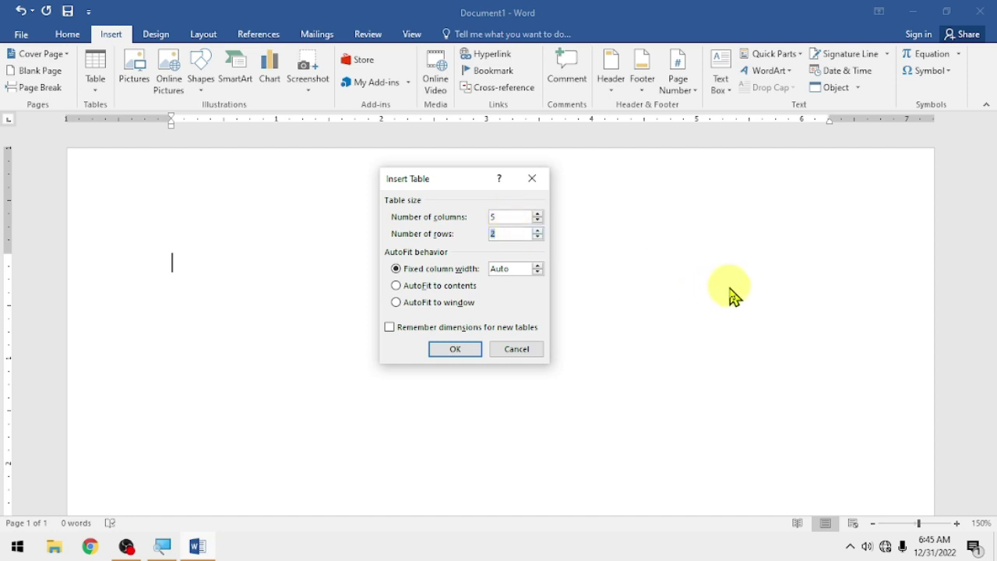
{"action": "type", "text": "11"}
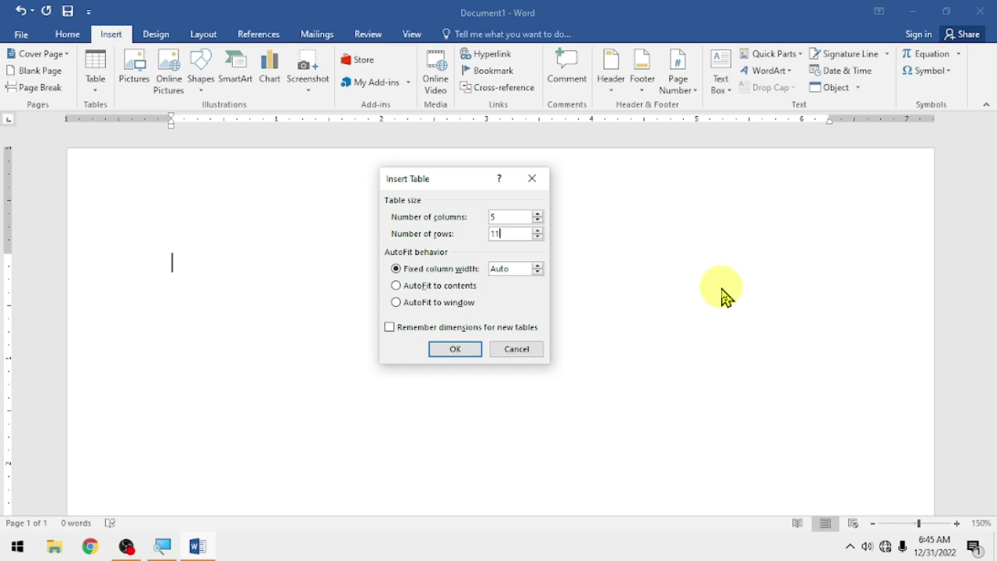
{"action": "left_click", "coordinate": [465, 349]}
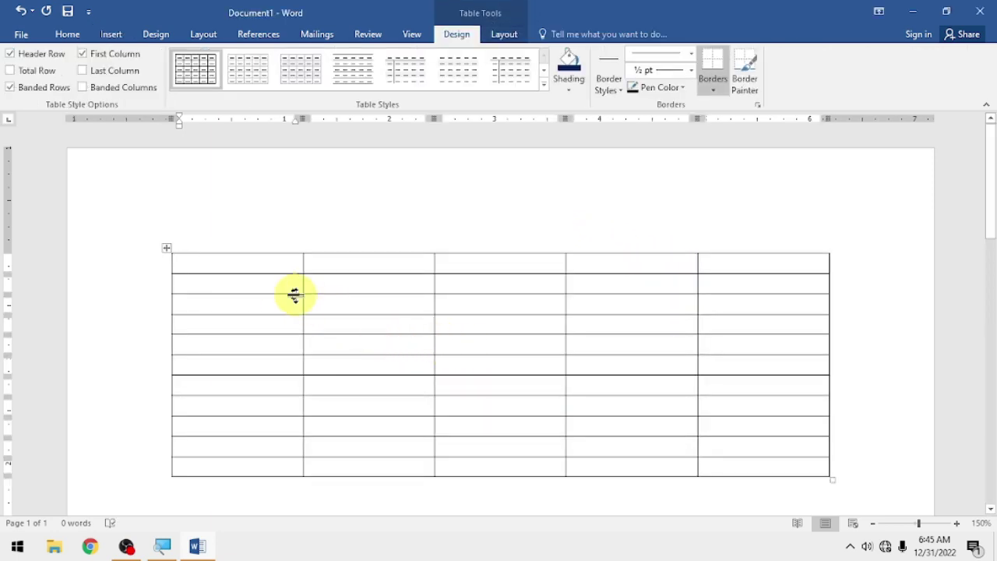
- Type the column headers Sn., Name, Math, Chem. and Total across the first row
{"action": "type", "text": "S"}
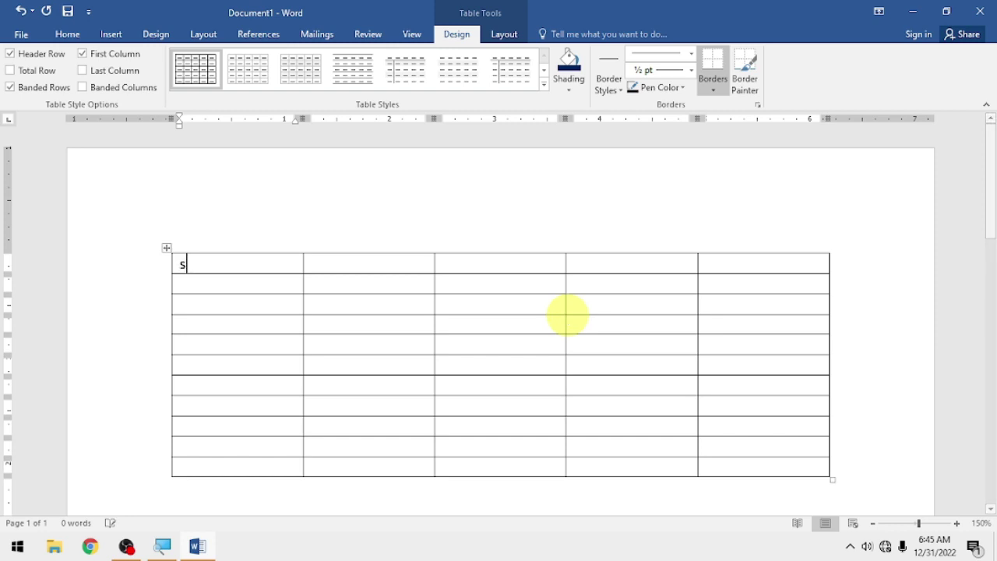
{"action": "type", "text": "n."}
{"action": "key", "text": "Tab"}
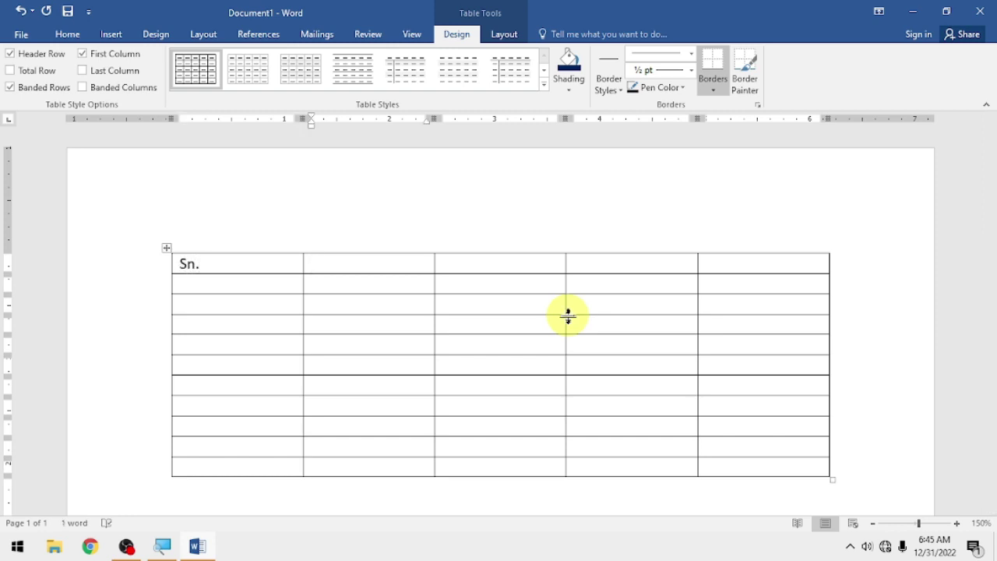
{"action": "type", "text": "name"}
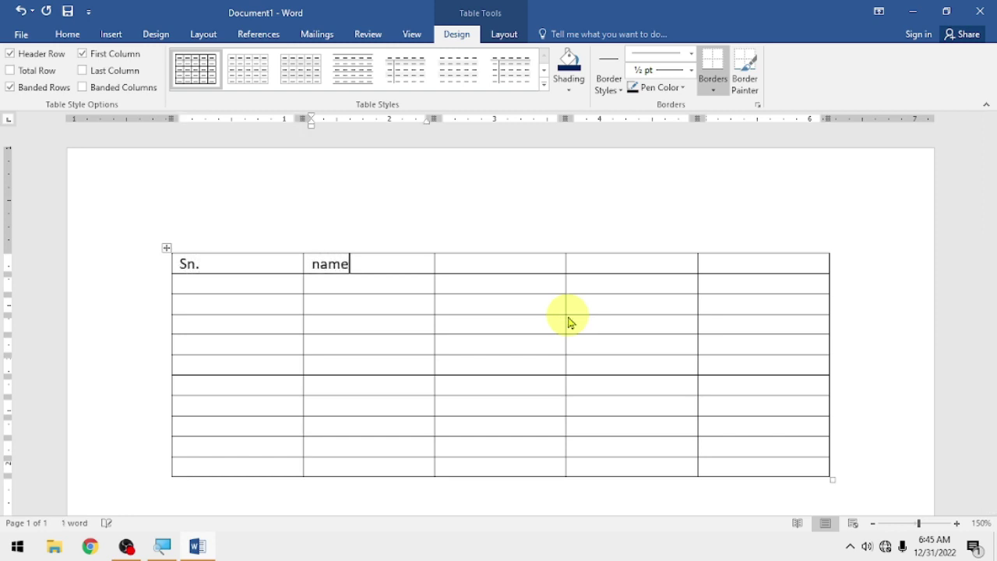
{"action": "key", "text": "Tab"}
{"action": "type", "text": "math"}
{"action": "key", "text": "Tab"}
{"action": "type", "text": "c"}
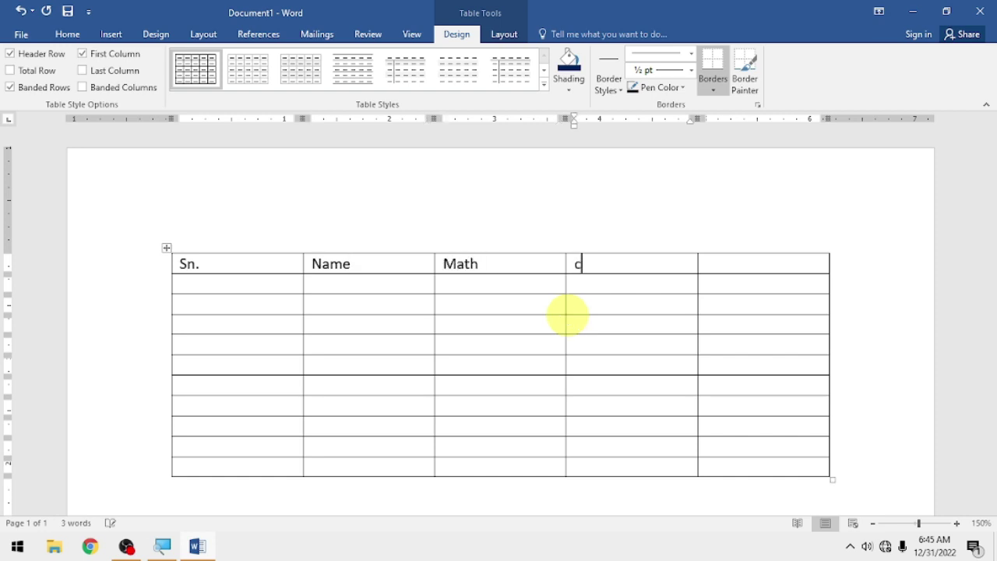
{"action": "type", "text": "hem."}
{"action": "key", "text": "Tab"}
{"action": "type", "text": "total"}
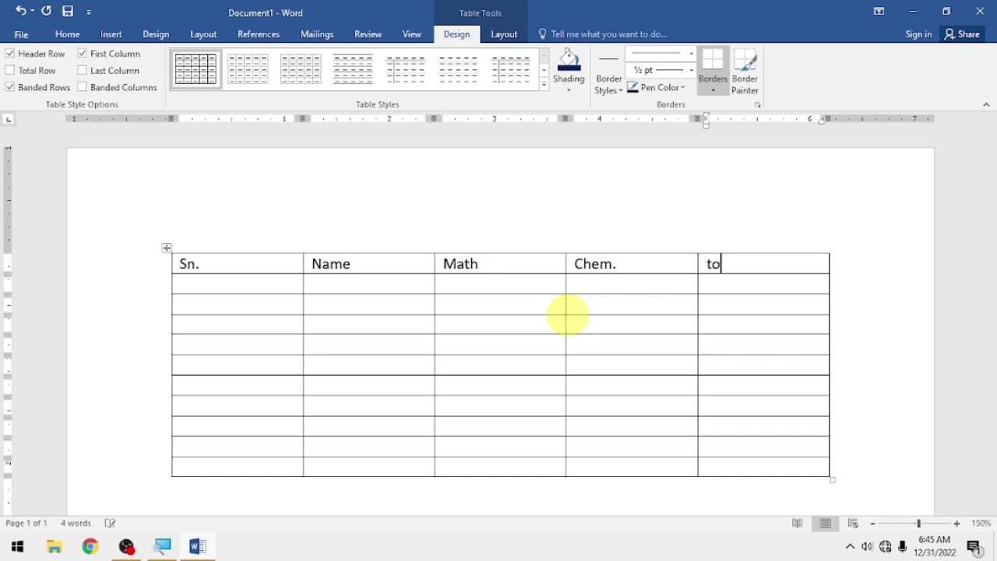
{"action": "key", "text": "Tab"}
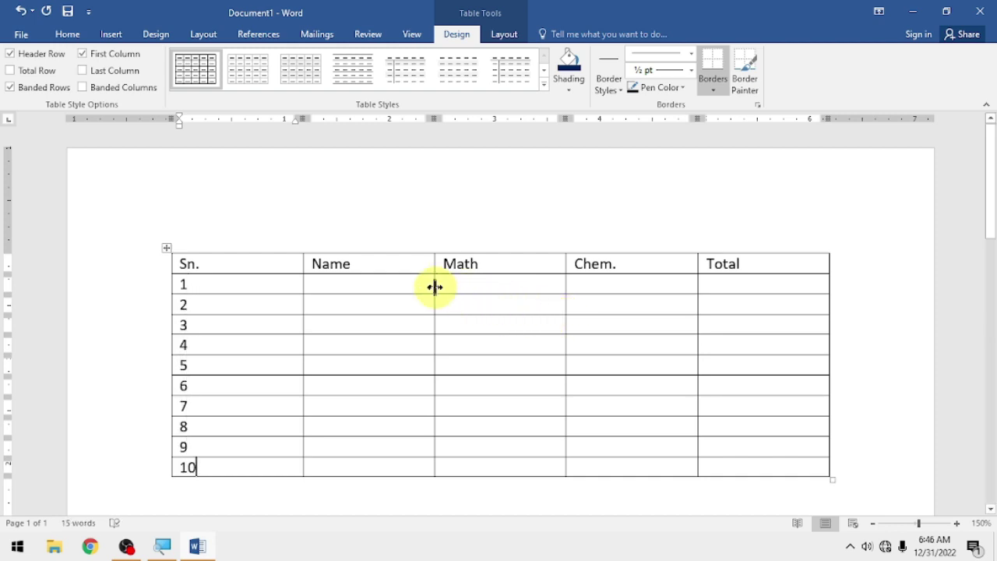
- Begin entering student names down the Name column
{"action": "left_click", "coordinate": [400, 282]}
{"action": "type", "text": "mo"}
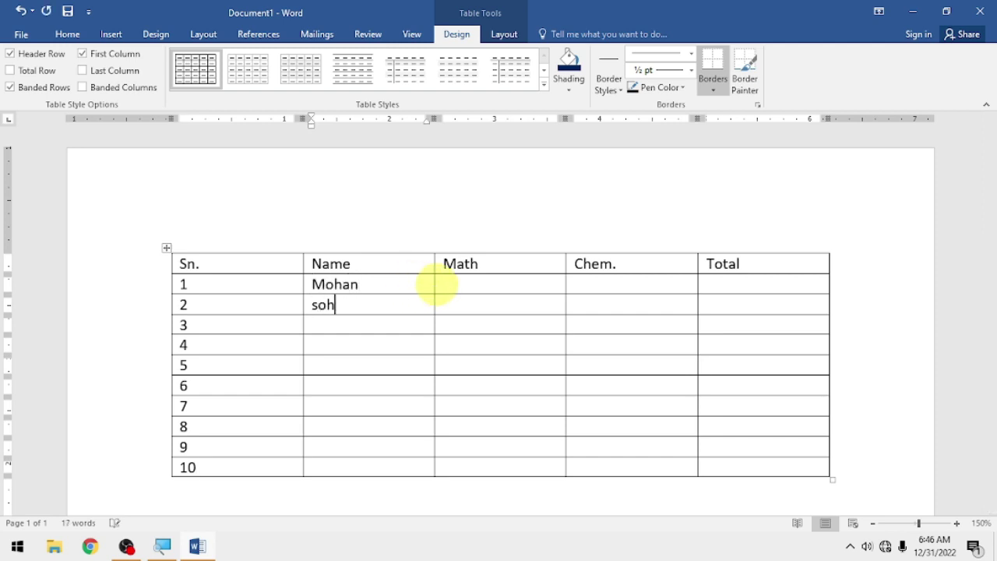
{"action": "key", "text": "Down"}
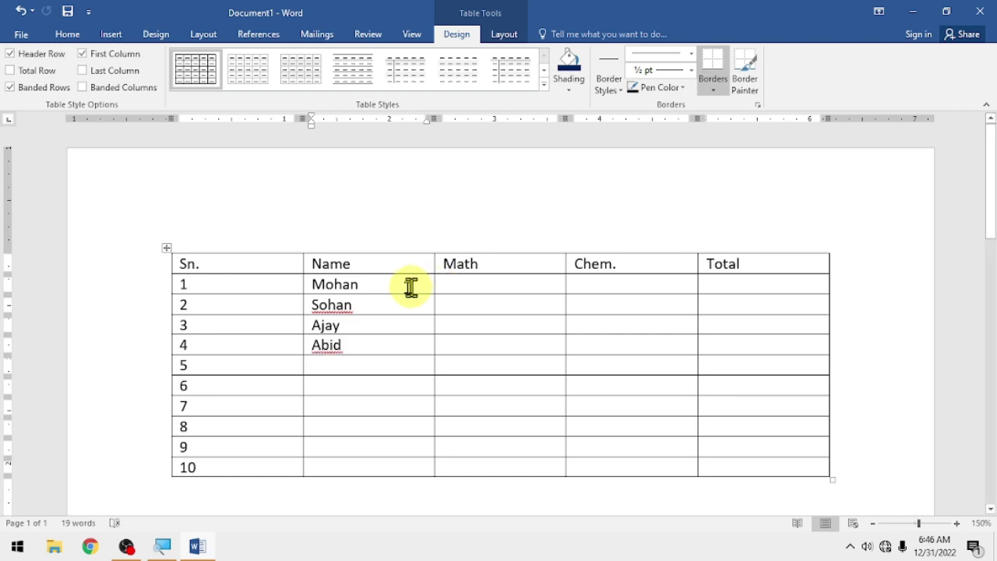
- Fill Name rows 5–10 by pasting the four entered student names
{"action": "left_click_drag", "start_coordinate": [333, 294], "coordinate": [358, 344]}
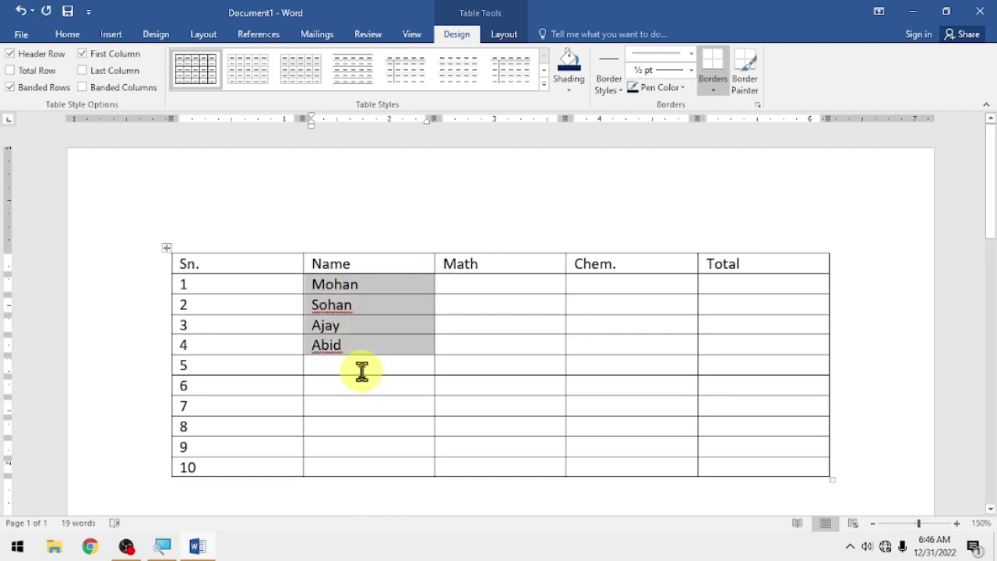
{"action": "left_click_drag", "start_coordinate": [363, 369], "coordinate": [394, 458]}
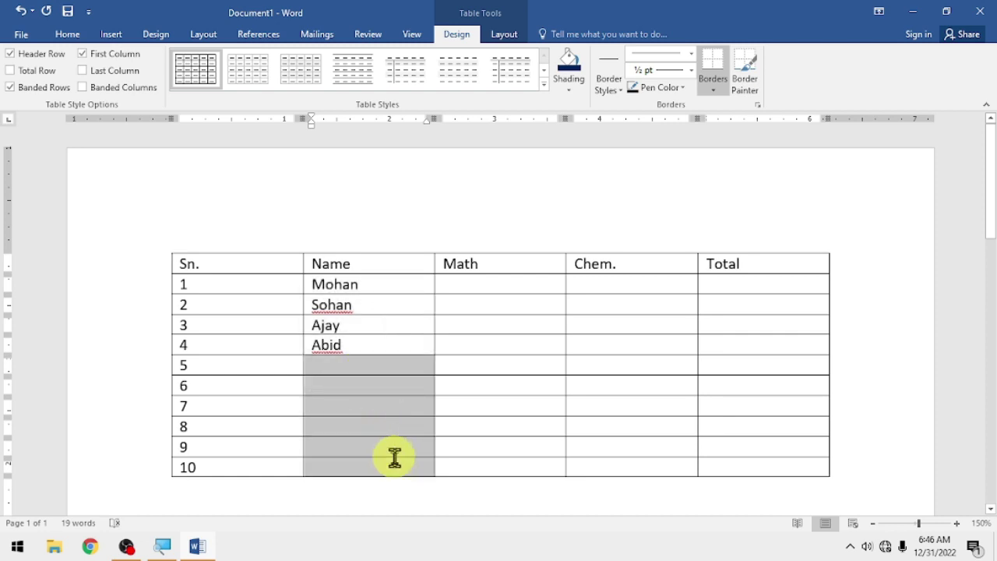
{"action": "type", "text": "Mohan Sohan Ajay Abid Mohan Sohan"}
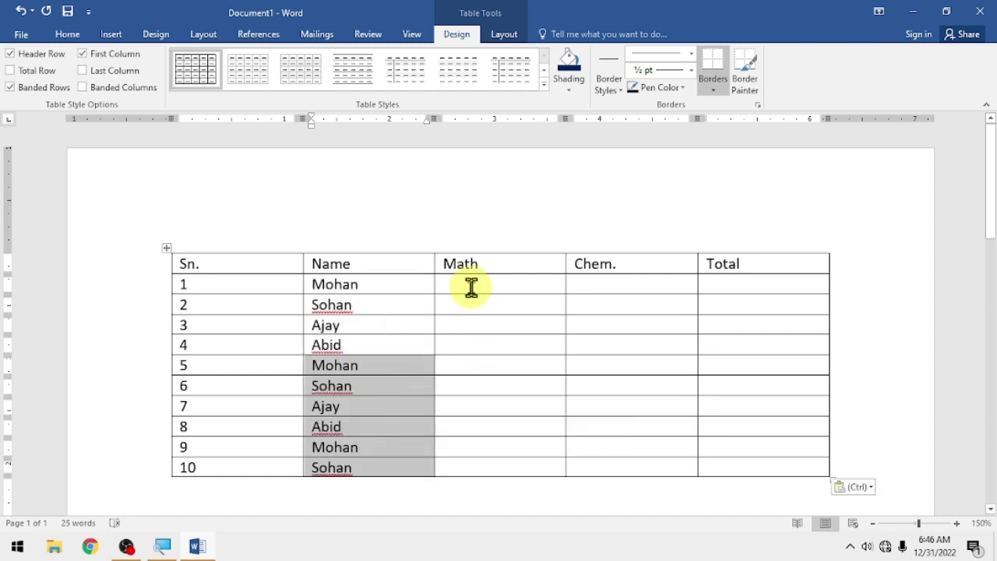
- Enter Math marks starting at 55, paste them into rows 5–10, and copy them into Chem
{"action": "left_click", "coordinate": [470, 286]}
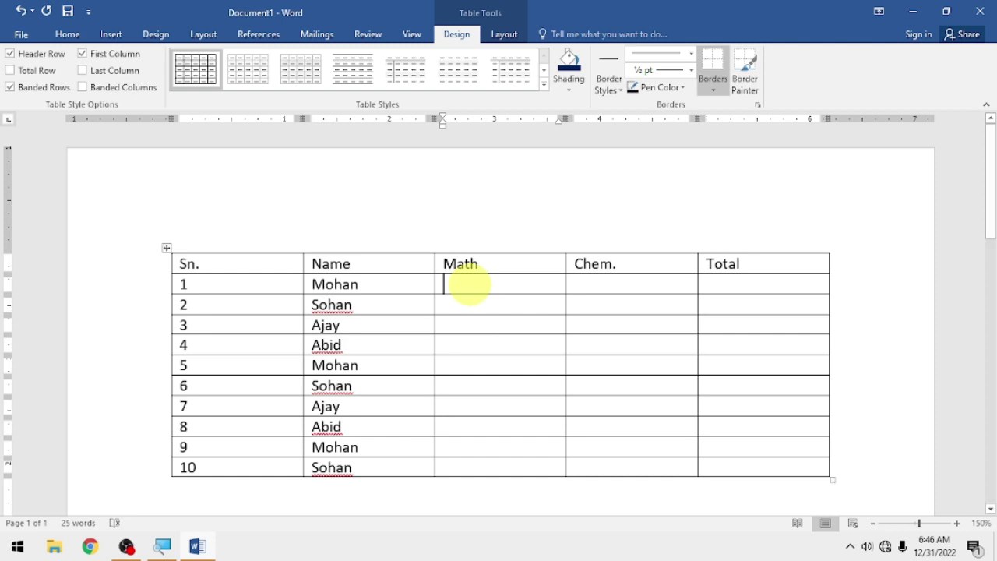
{"action": "type", "text": "55"}
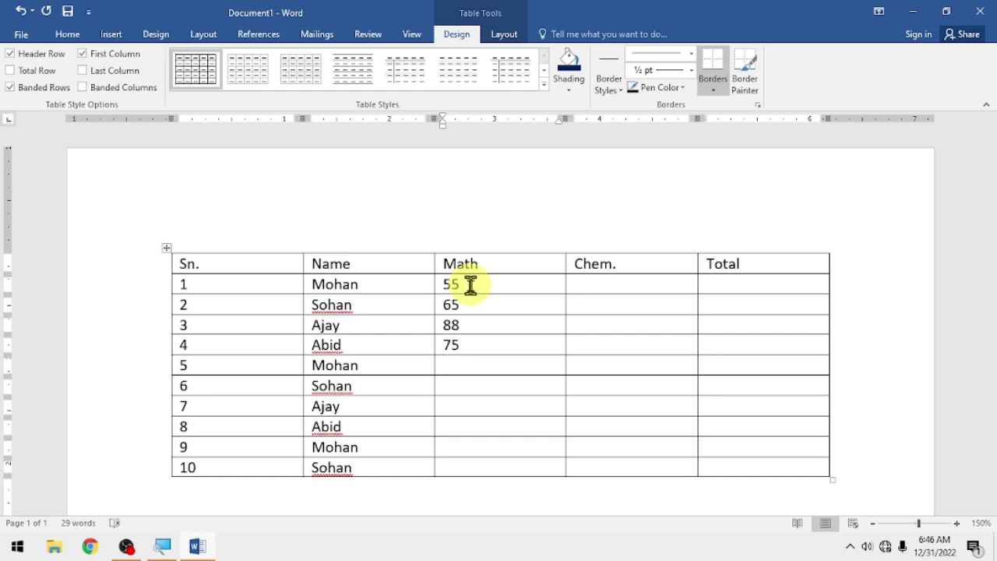
{"action": "mouse_move", "coordinate": [469, 286]}
{"action": "left_mouse_down"}
{"action": "mouse_move", "coordinate": [474, 336]}
{"action": "mouse_move", "coordinate": [517, 459]}
{"action": "left_mouse_up"}
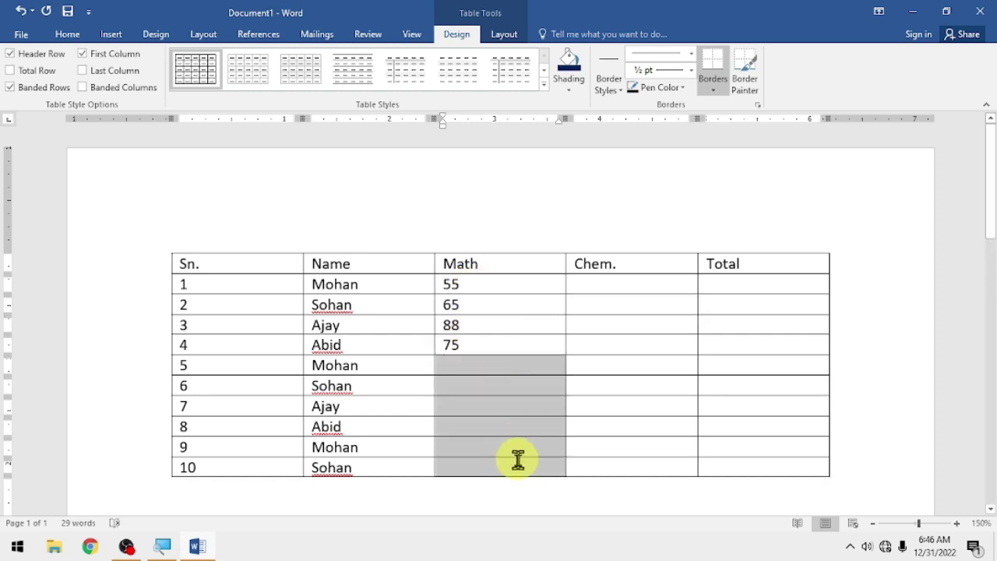
{"action": "key", "text": "ctrl+v"}
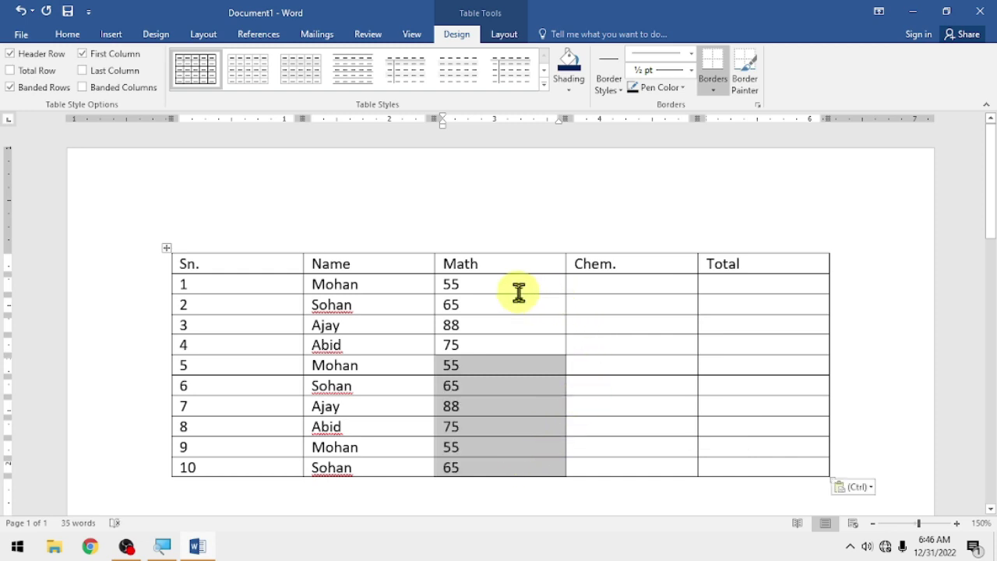
{"action": "left_click_drag", "start_coordinate": [516, 287], "coordinate": [516, 467]}
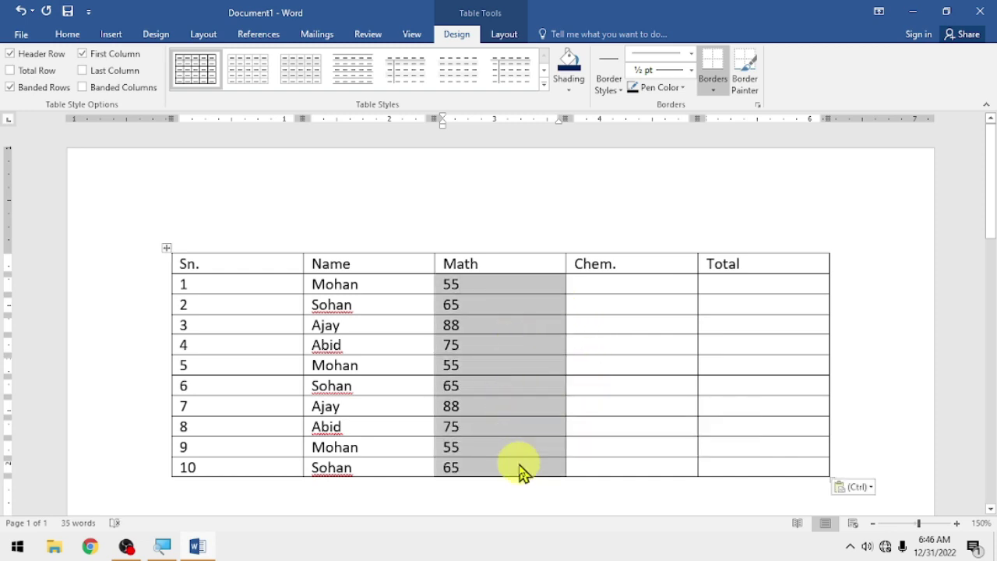
{"action": "left_click_drag", "start_coordinate": [635, 292], "coordinate": [632, 469]}
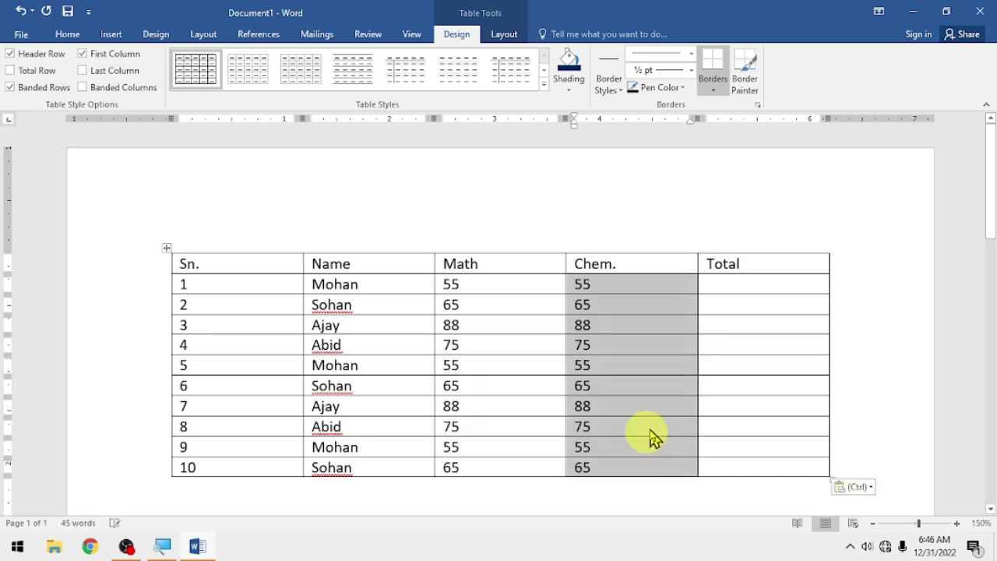
{"action": "left_click", "coordinate": [762, 289]}
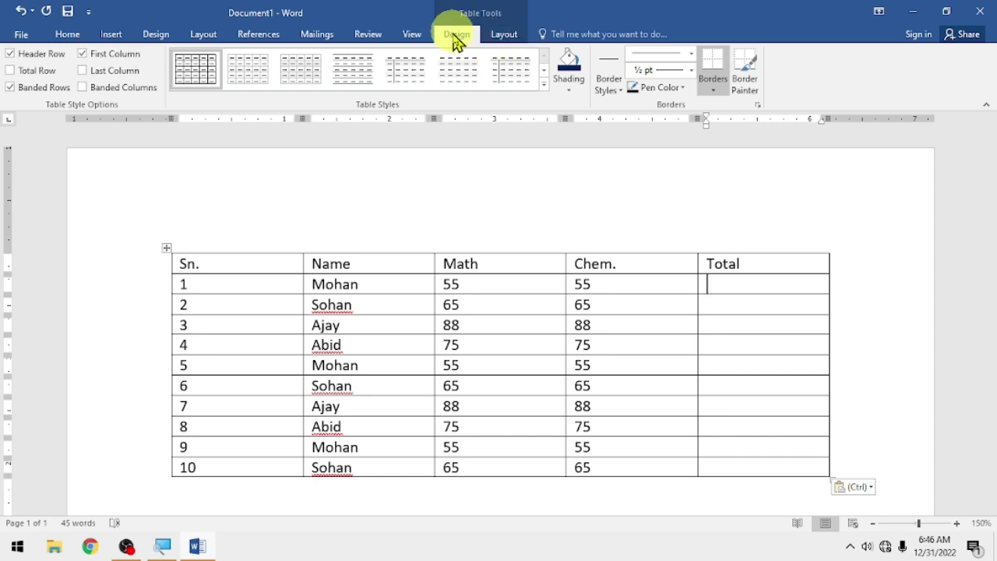
{"action": "left_click", "coordinate": [545, 88]}
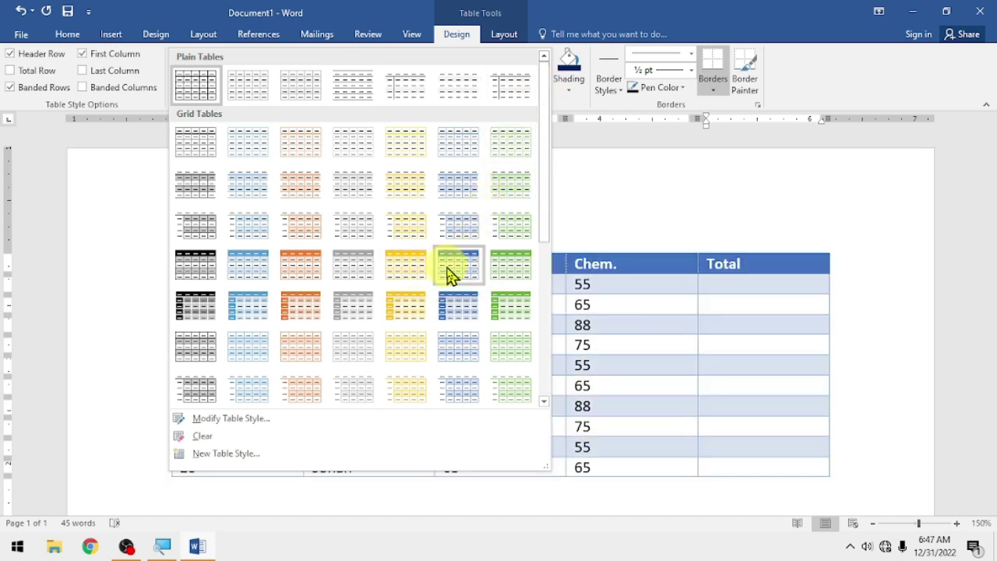
{"action": "left_click", "coordinate": [459, 305]}
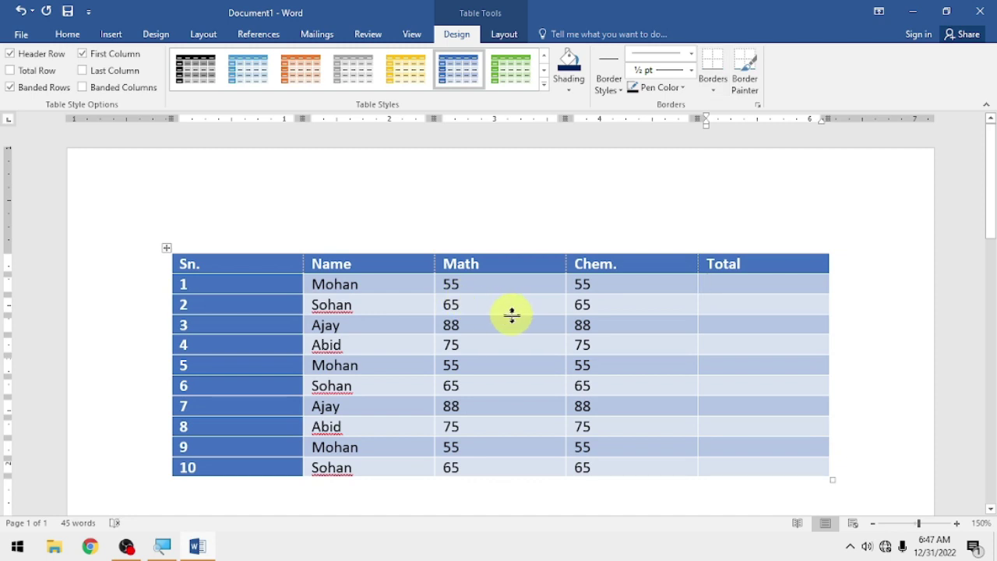
{"action": "left_click", "coordinate": [543, 89]}
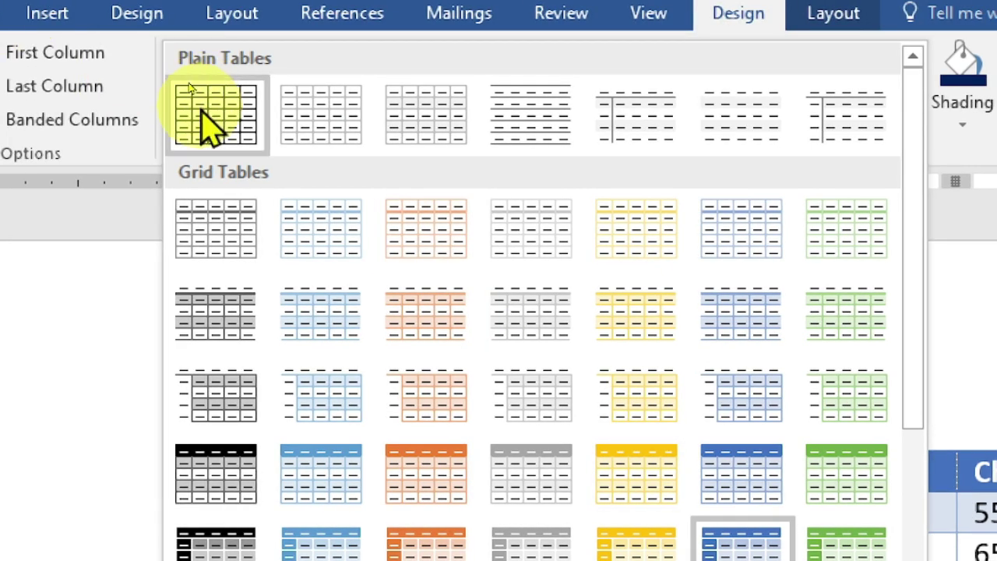
{"action": "left_click", "coordinate": [201, 110]}
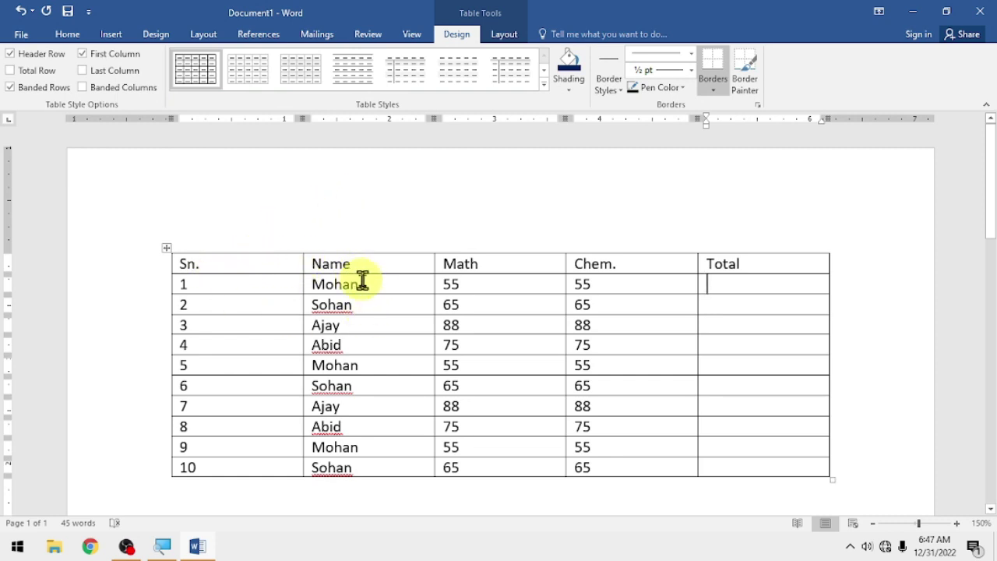
- Centre text horizontally and vertically in every table cell, then select the header row
{"action": "left_click", "coordinate": [166, 247]}
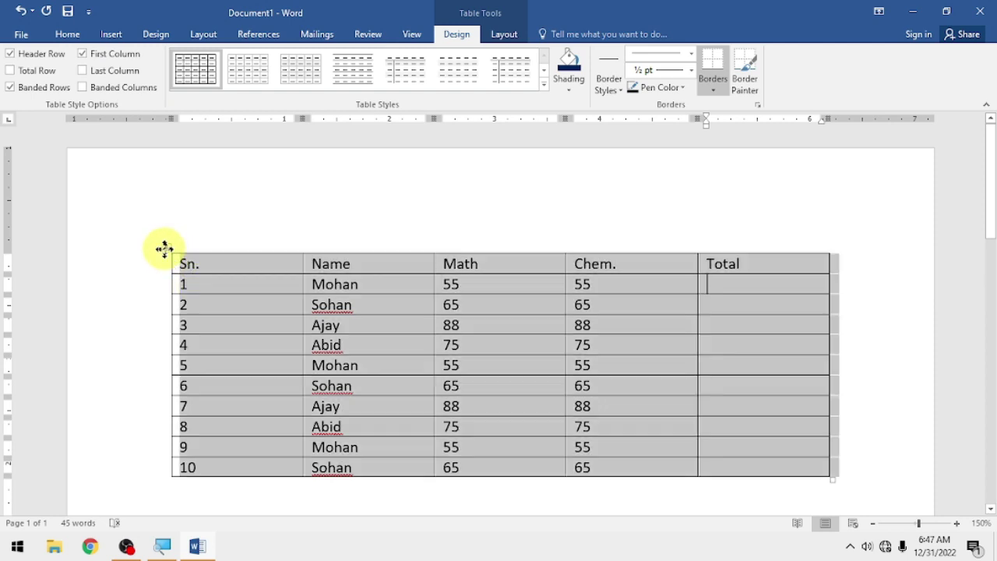
{"action": "left_click", "coordinate": [502, 39]}
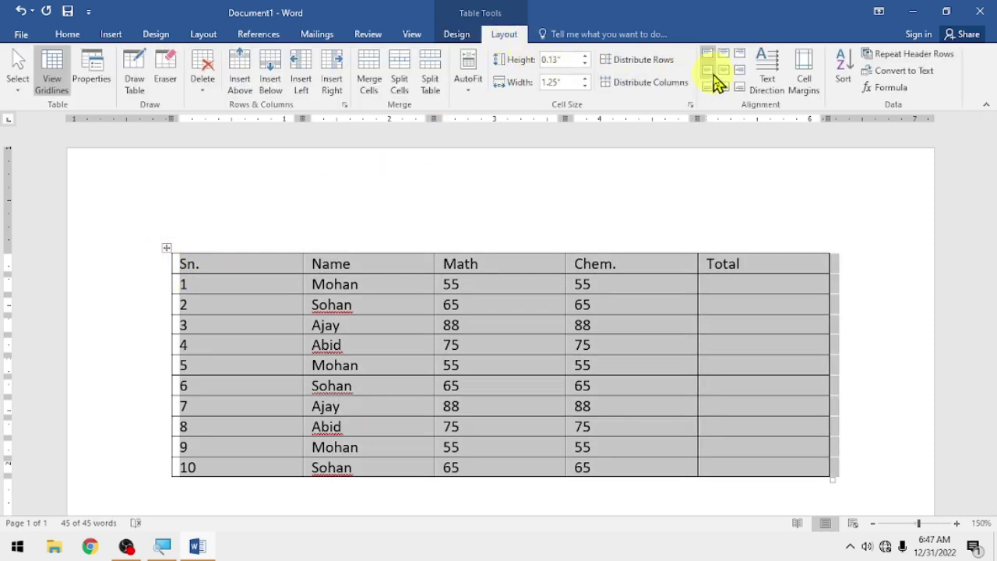
{"action": "left_click", "coordinate": [730, 86]}
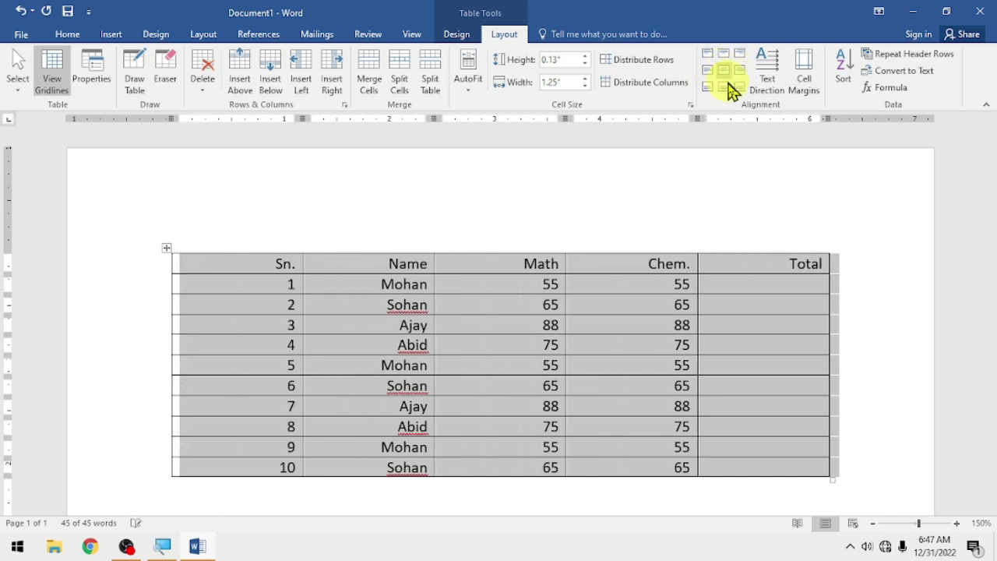
{"action": "left_click", "coordinate": [726, 81]}
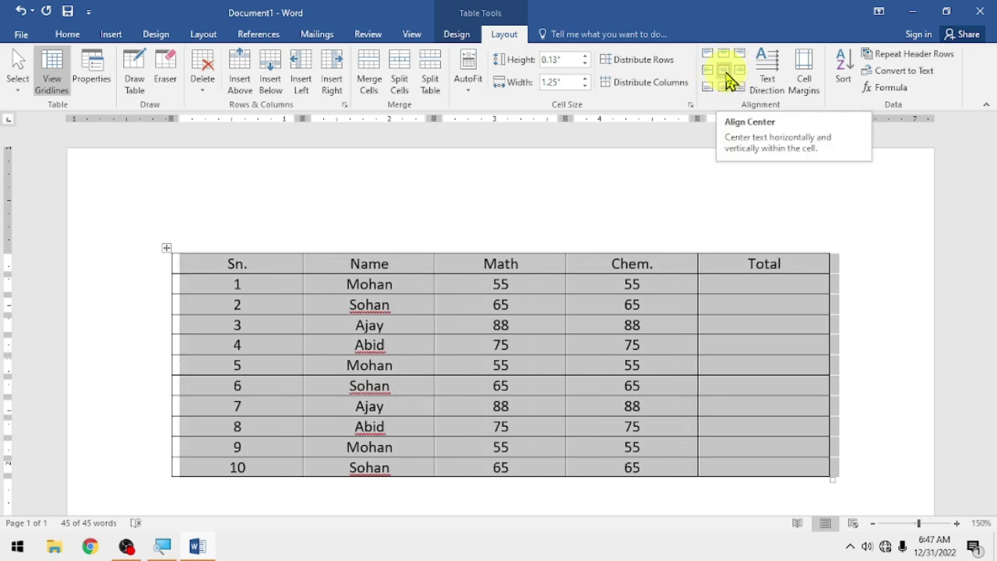
{"action": "left_click", "coordinate": [726, 75]}
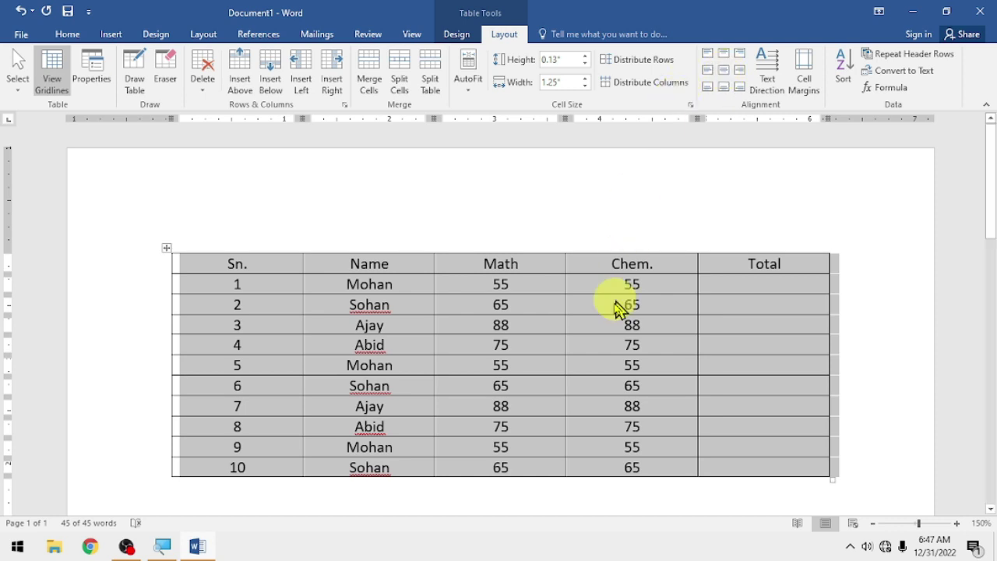
{"action": "left_click", "coordinate": [490, 315]}
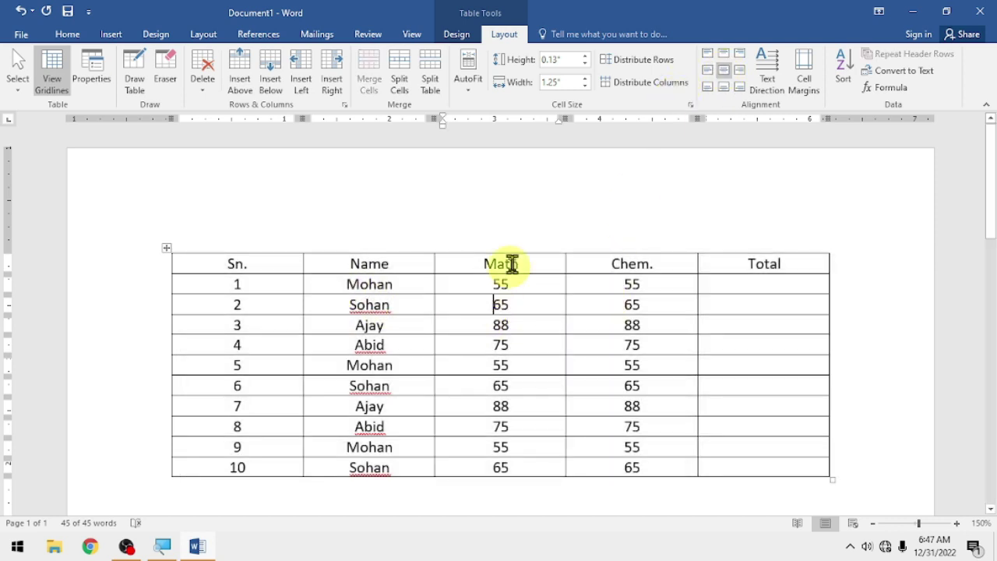
{"action": "left_click", "coordinate": [459, 37]}
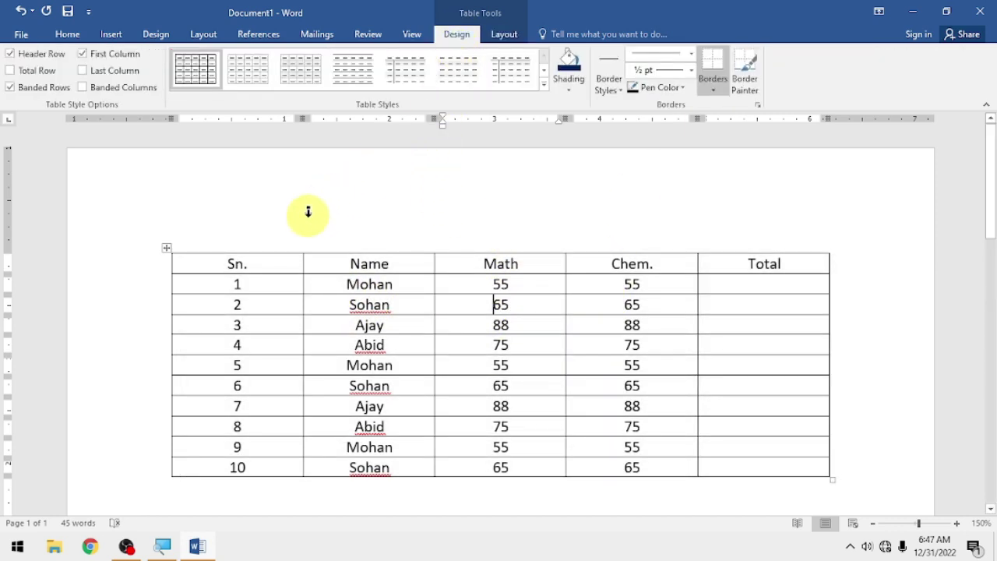
{"action": "left_click_drag", "start_coordinate": [207, 265], "coordinate": [783, 272]}
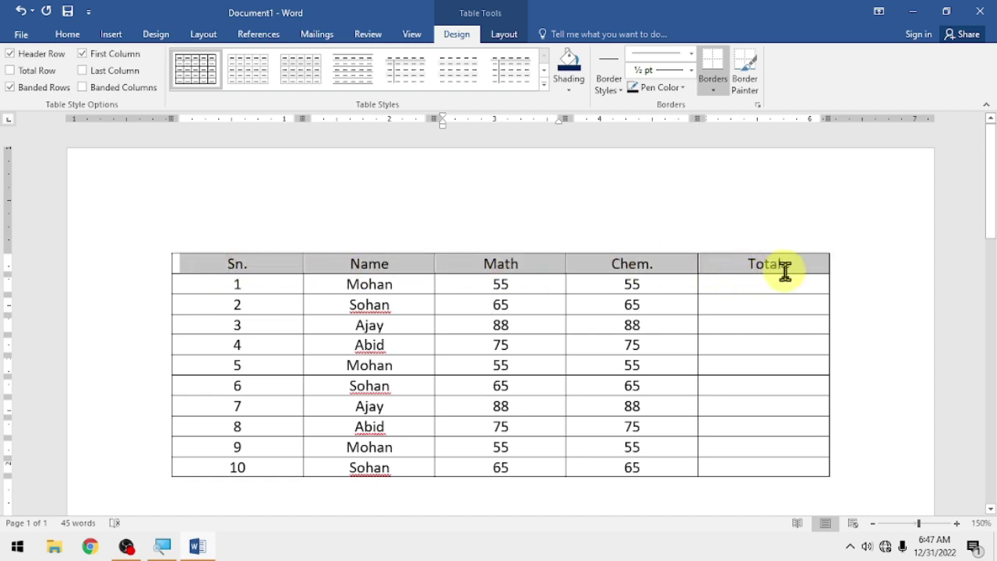
- Apply dark blue shading to the header row and yellow shading to rows 1–10
{"action": "left_click", "coordinate": [568, 87]}
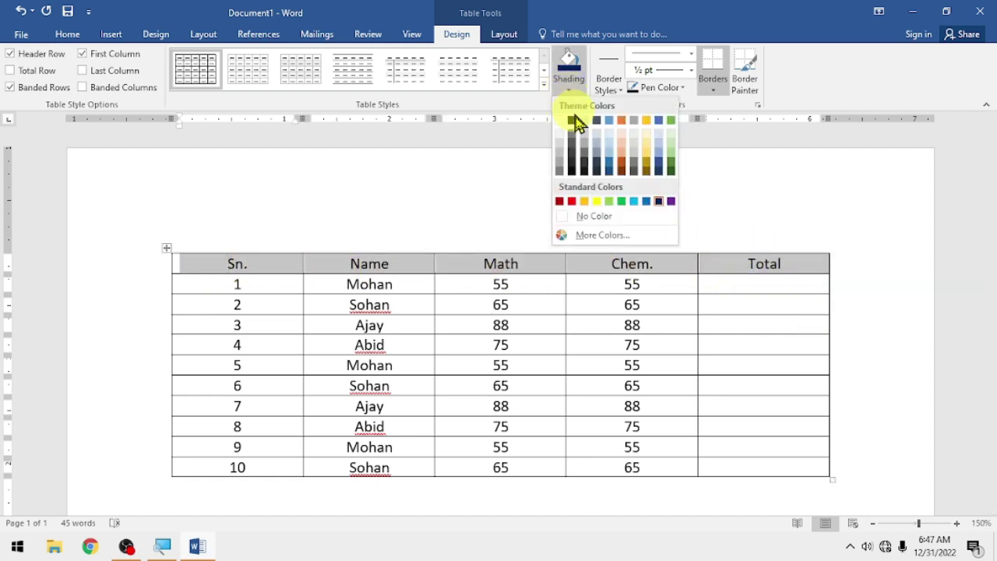
{"action": "left_click", "coordinate": [658, 201]}
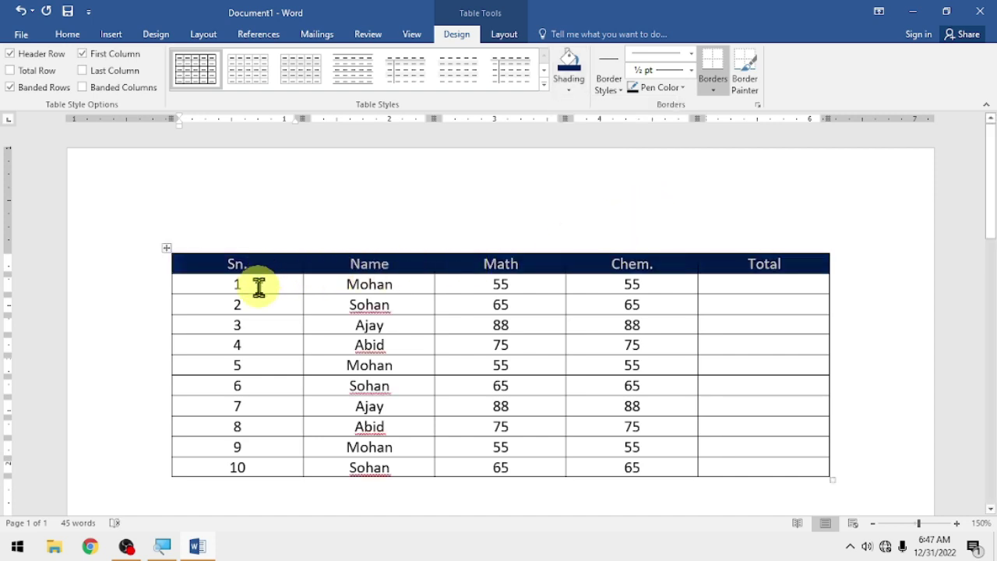
{"action": "mouse_move", "coordinate": [258, 285]}
{"action": "left_mouse_down"}
{"action": "mouse_move", "coordinate": [764, 453]}
{"action": "mouse_move", "coordinate": [762, 465]}
{"action": "left_mouse_up"}
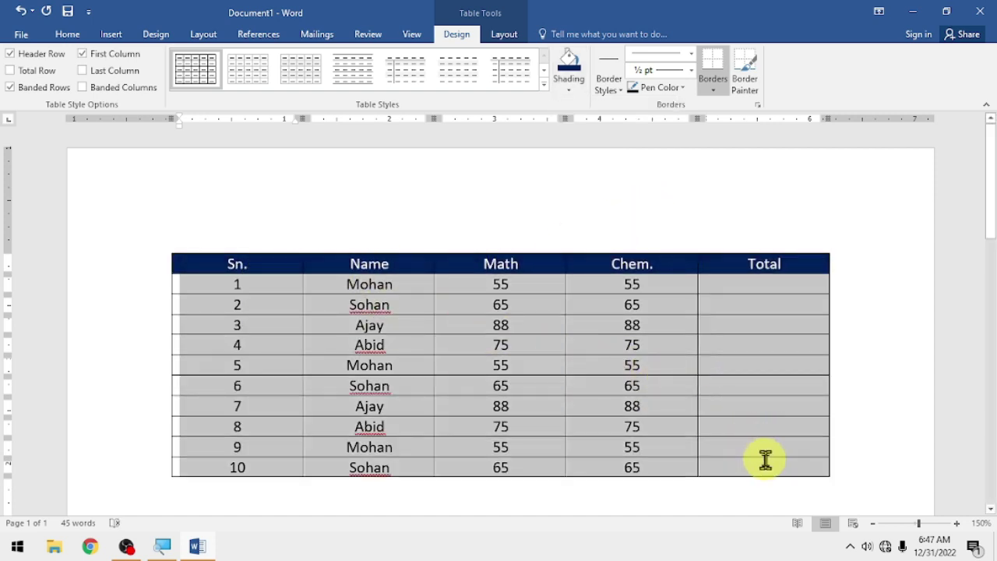
{"action": "left_click", "coordinate": [570, 98]}
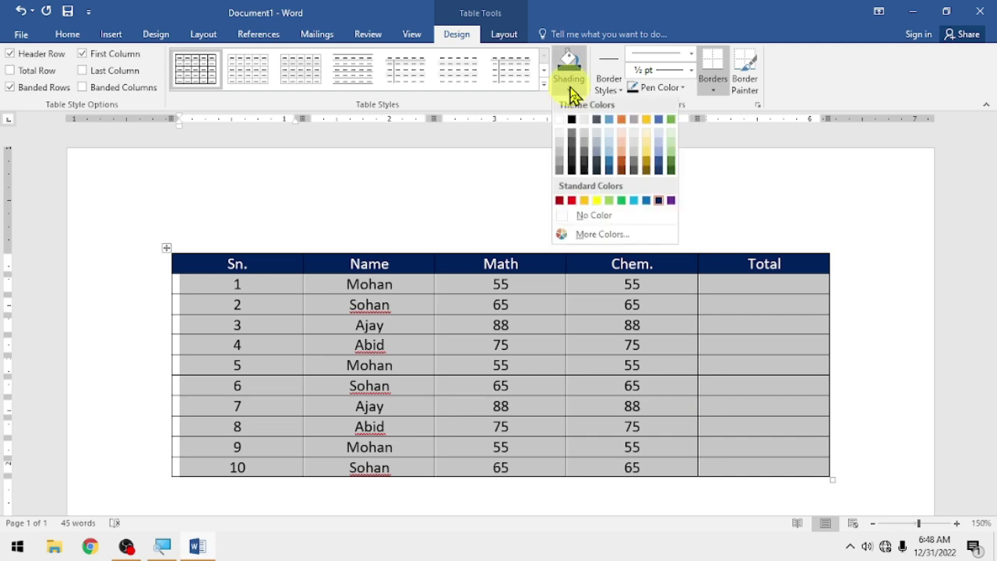
{"action": "left_click", "coordinate": [596, 203]}
{"action": "left_click", "coordinate": [737, 290]}
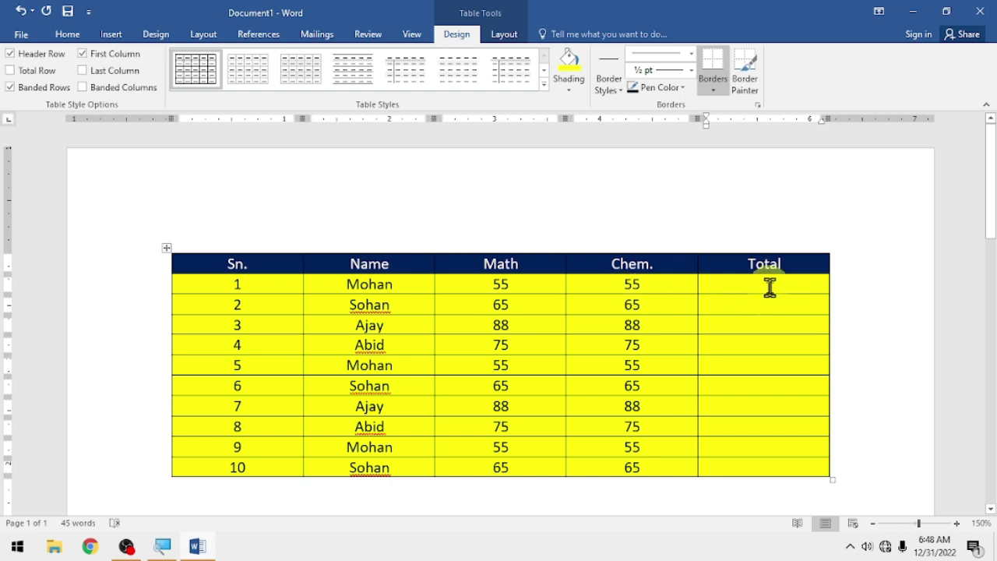
- Insert a SUM(LEFT) formula in row 1's Total cell, giving 110
{"action": "left_click", "coordinate": [505, 31]}
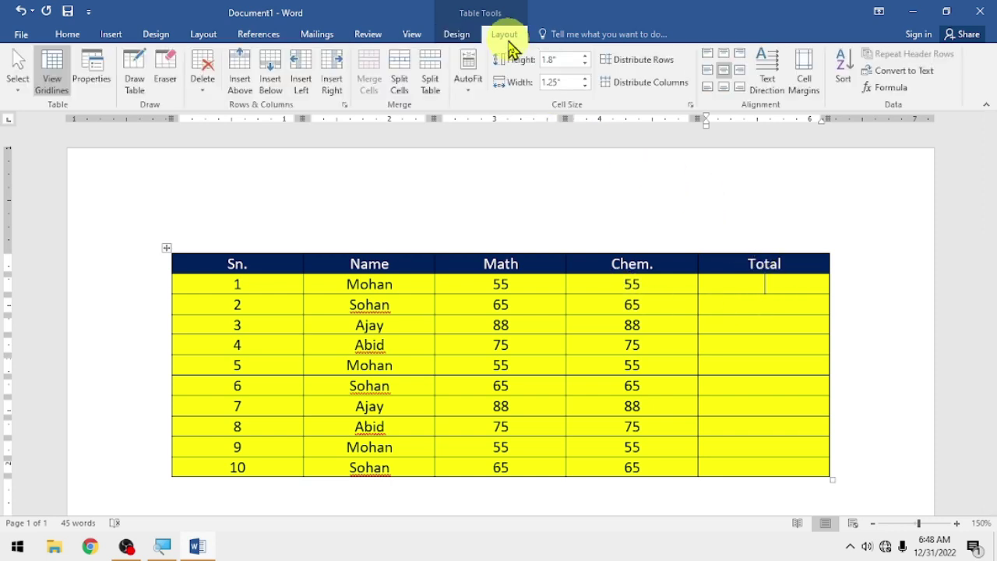
{"action": "left_click", "coordinate": [883, 88]}
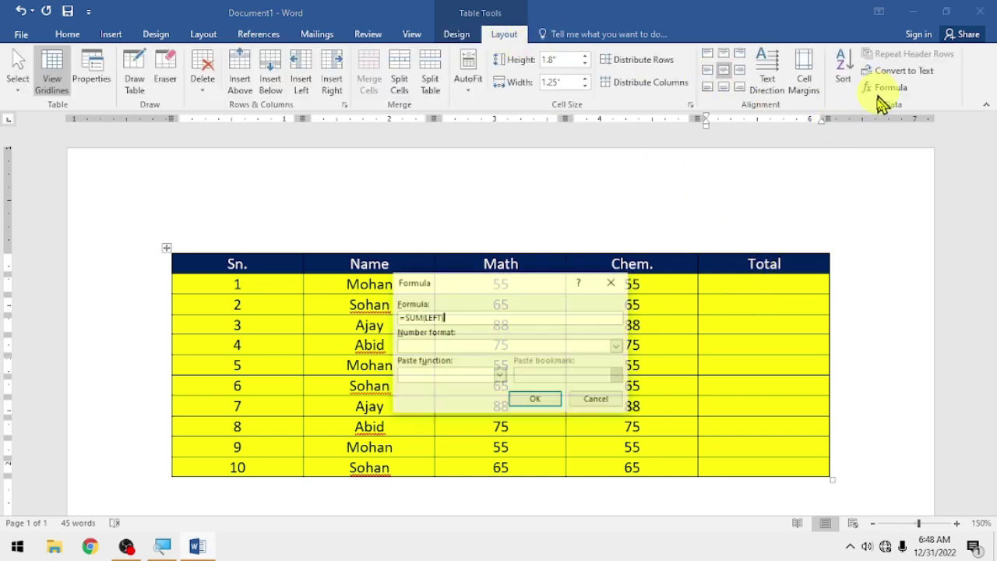
{"action": "left_click_drag", "start_coordinate": [520, 281], "coordinate": [547, 289]}
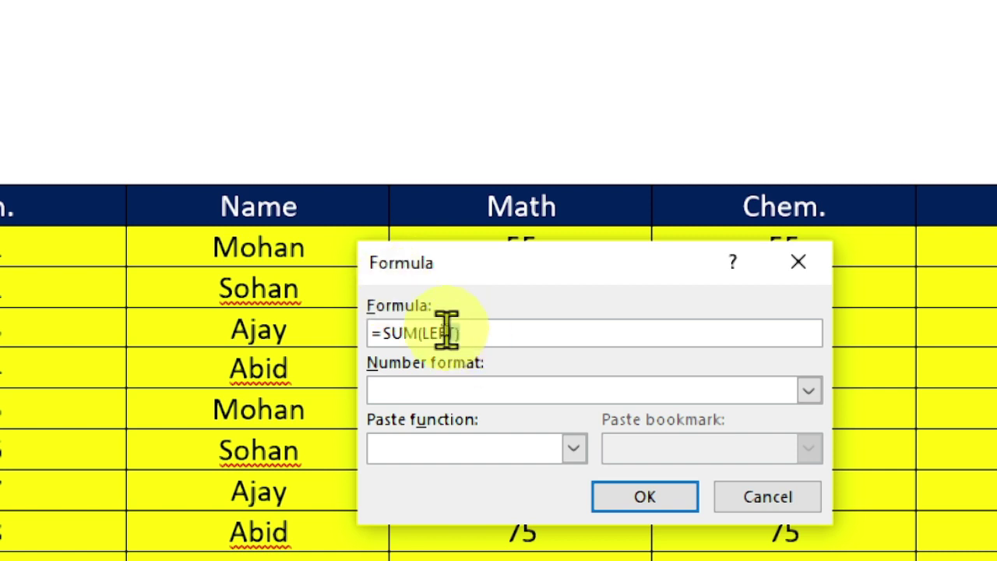
{"action": "double_click", "coordinate": [448, 331]}
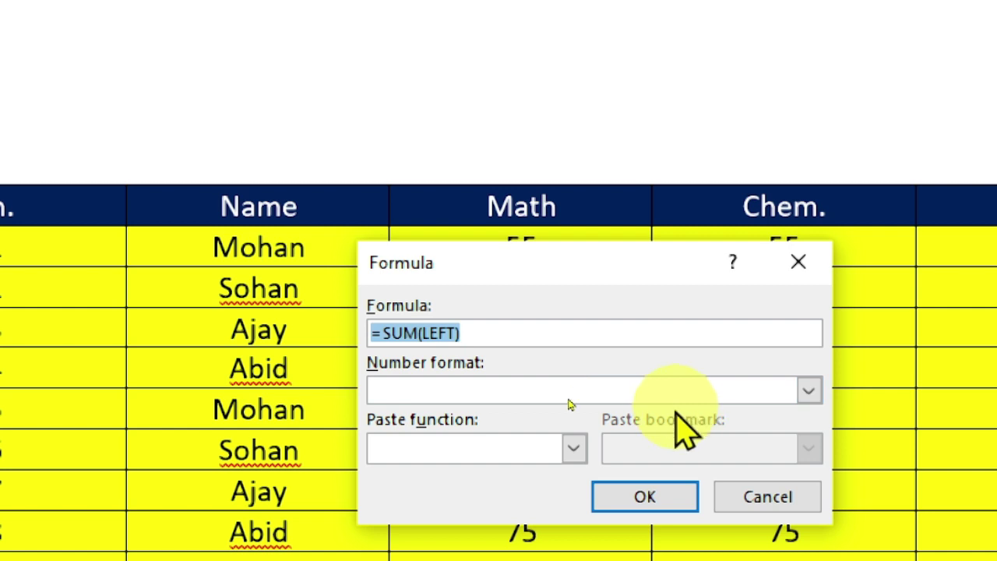
{"action": "left_click", "coordinate": [643, 500]}
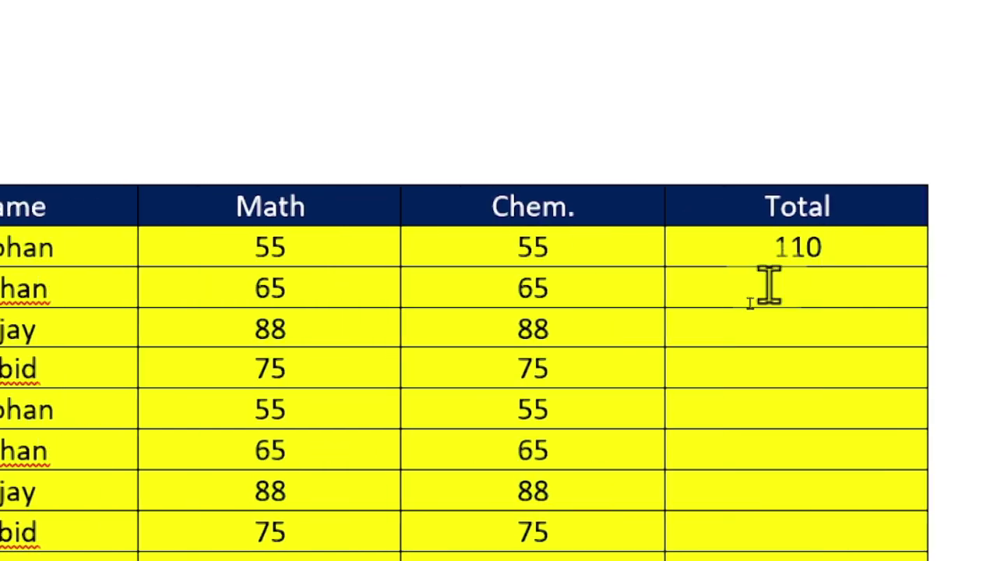
- Enter =SUM(LEFT) in row 2's Total cell to get 130
{"action": "left_click", "coordinate": [759, 291]}
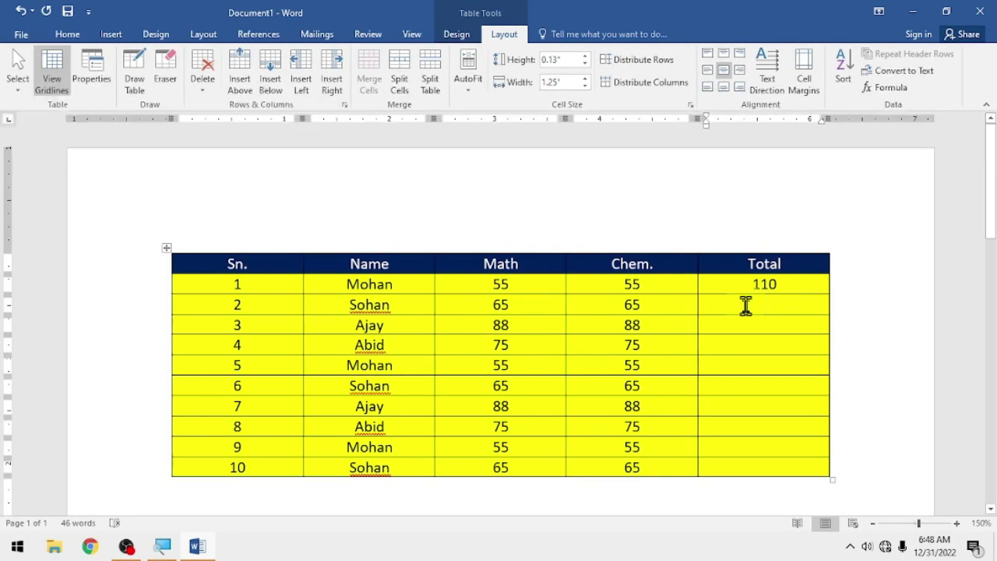
{"action": "left_click", "coordinate": [889, 88]}
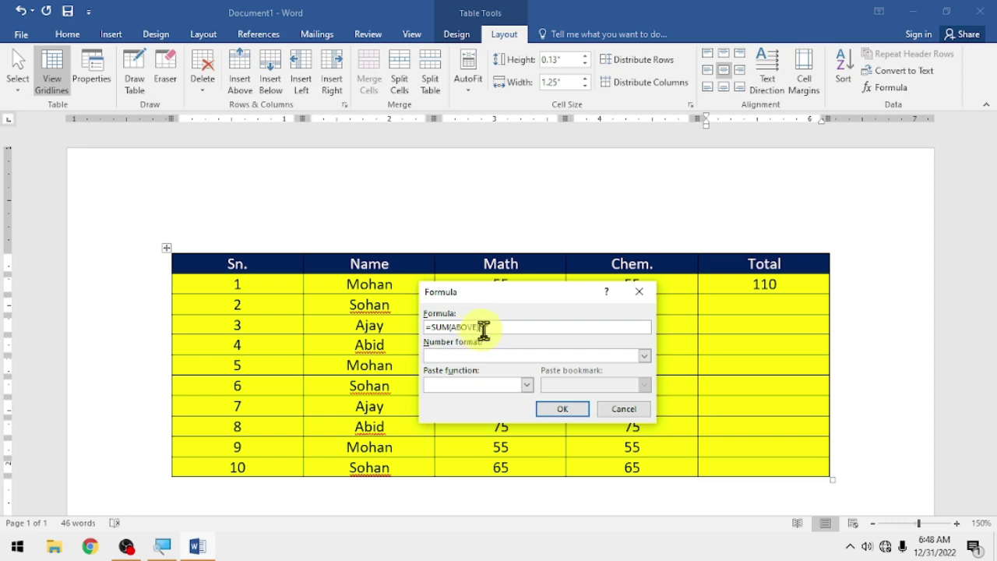
{"action": "left_click_drag", "start_coordinate": [492, 329], "coordinate": [410, 330]}
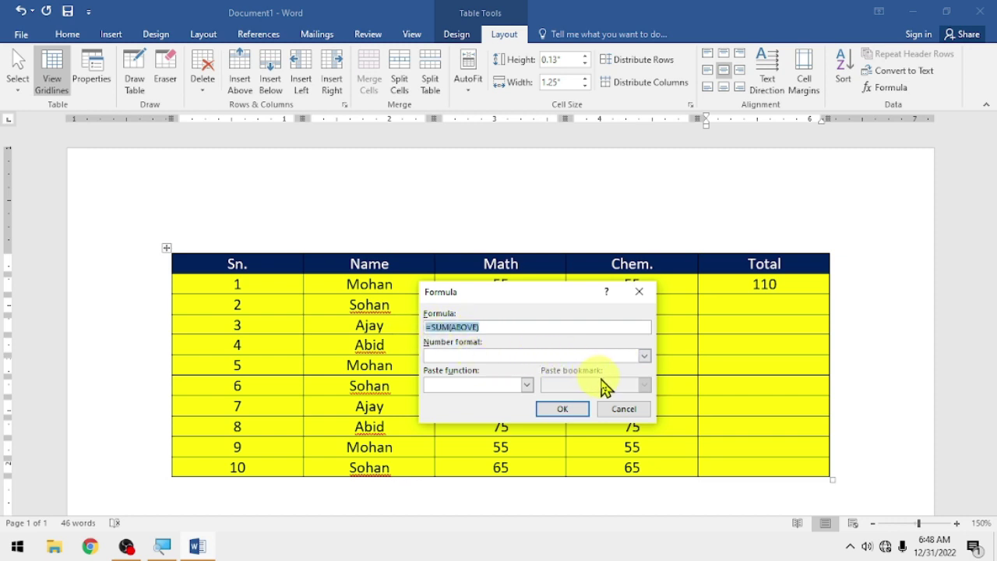
{"action": "type", "text": "=SUM(LEFT)"}
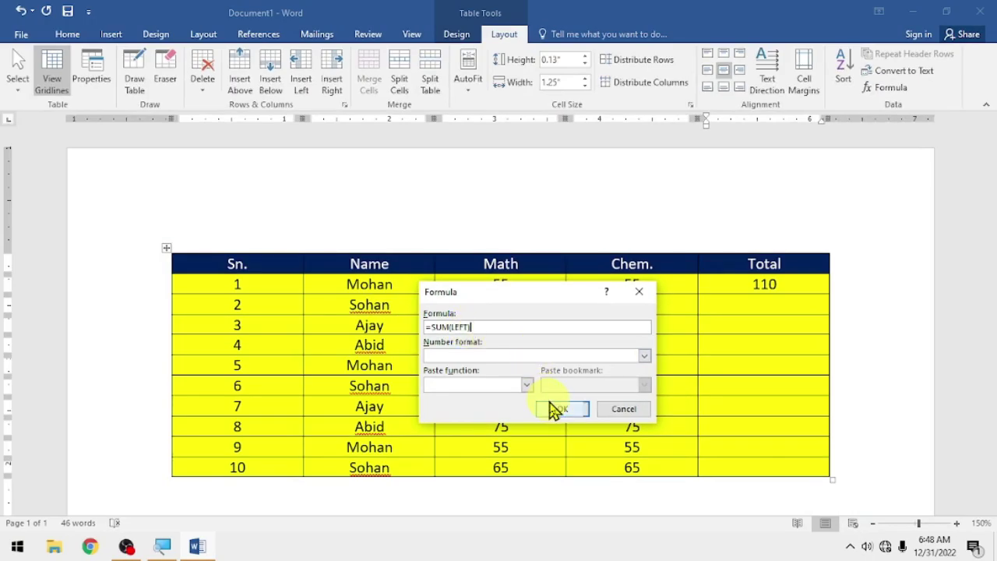
{"action": "left_click", "coordinate": [555, 409]}
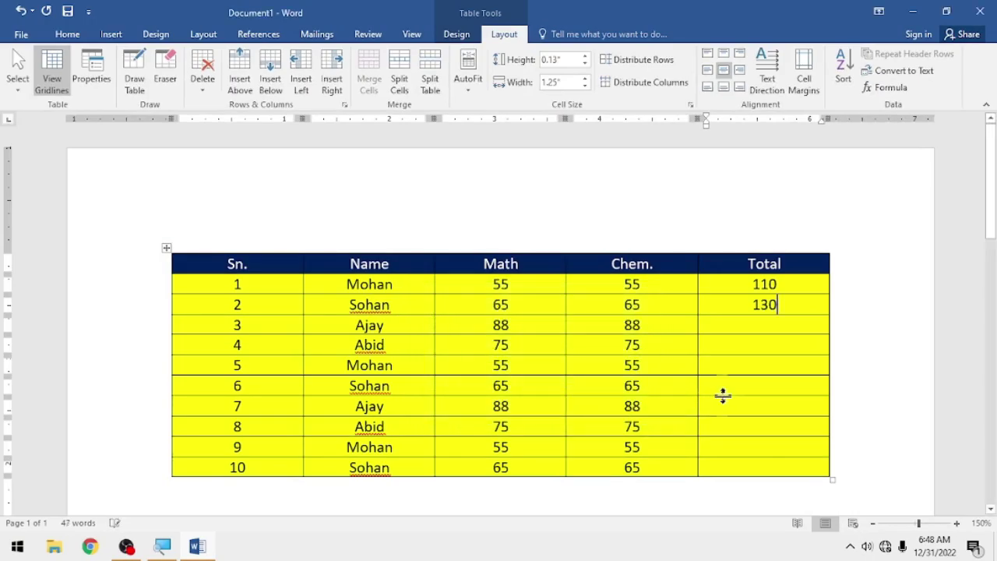
- Enter =SUM(LEFT) in row 3's Total cell to get 176
{"action": "left_click", "coordinate": [766, 321]}
{"action": "left_click", "coordinate": [887, 88]}
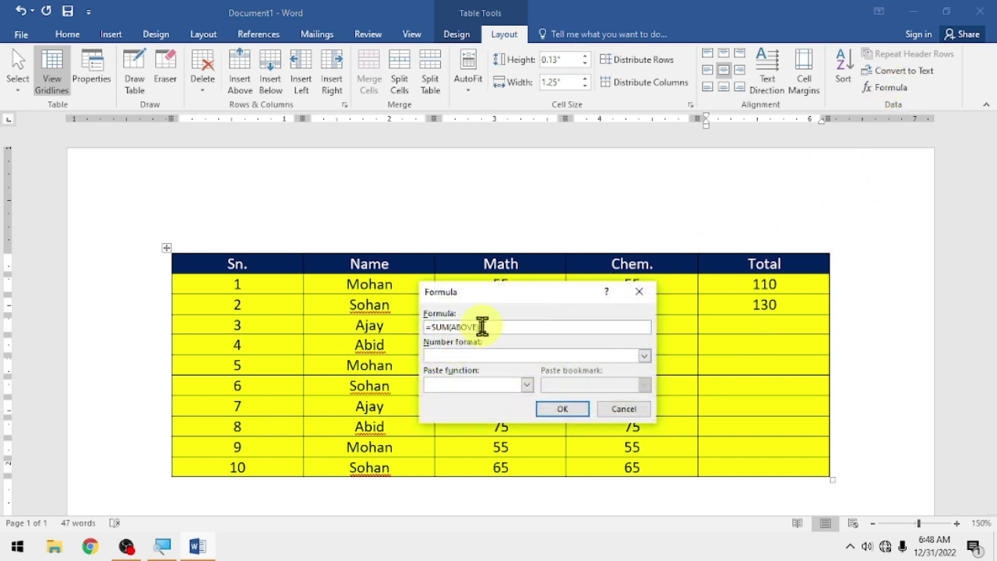
{"action": "left_click_drag", "start_coordinate": [481, 326], "coordinate": [407, 327]}
{"action": "type", "text": "=SUM(LEFT)"}
{"action": "left_click", "coordinate": [562, 413]}
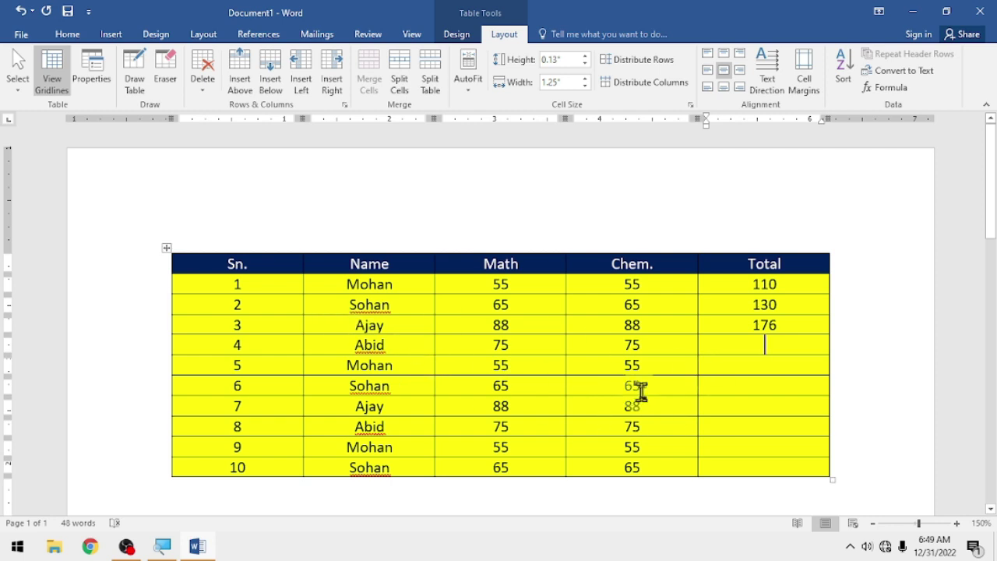
- Delete the marks table, then draw a 2.51 x 4.42 inch rectangle filled dark navy
{"action": "left_click", "coordinate": [166, 247]}
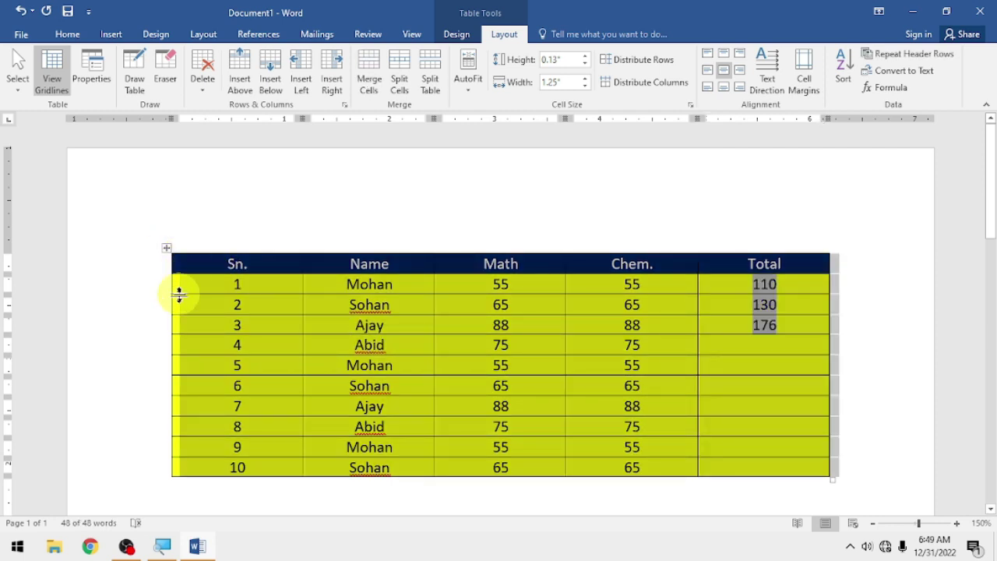
{"action": "key", "text": "BackSpace"}
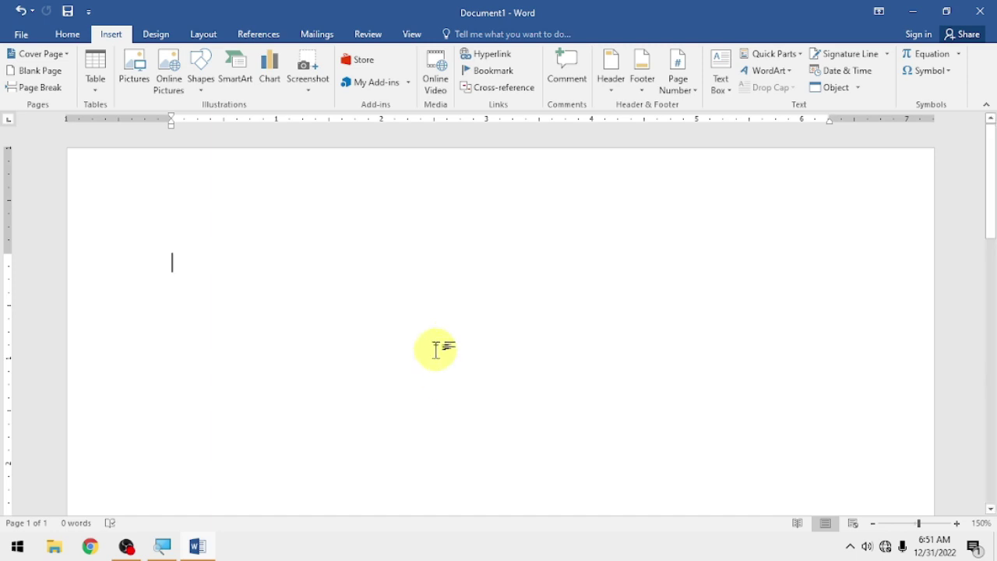
{"action": "left_click", "coordinate": [212, 91]}
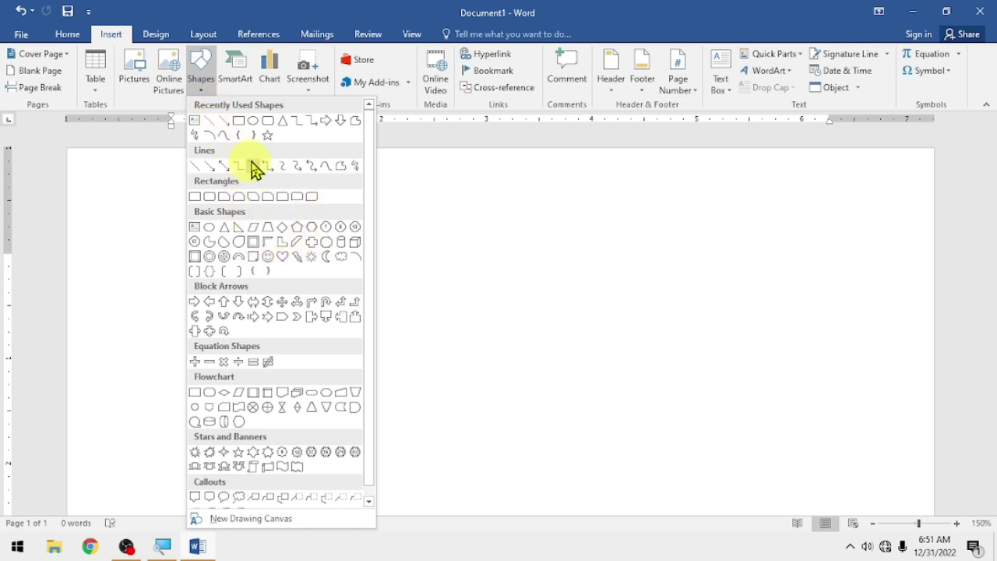
{"action": "left_click", "coordinate": [238, 122]}
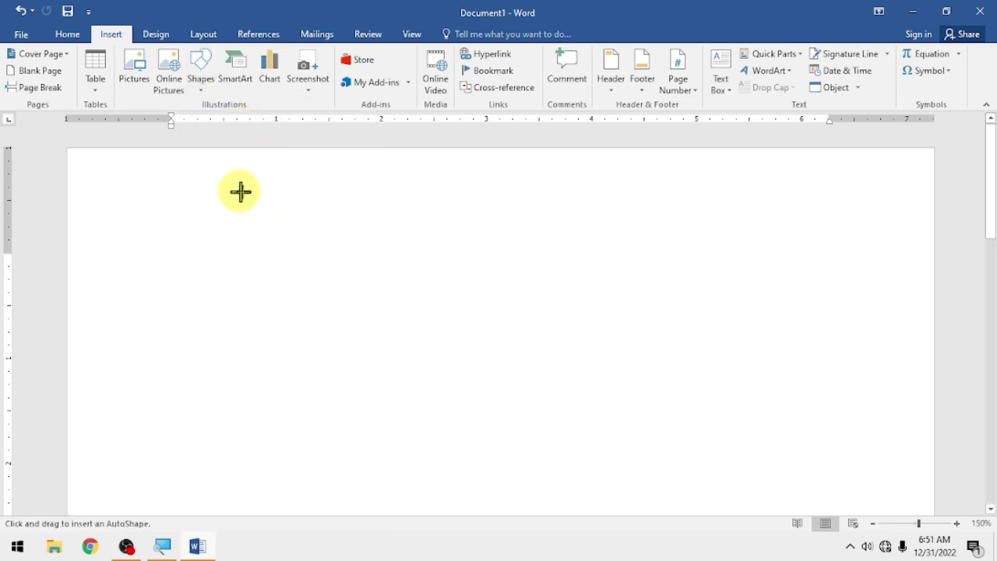
{"action": "left_click_drag", "start_coordinate": [238, 191], "coordinate": [704, 455]}
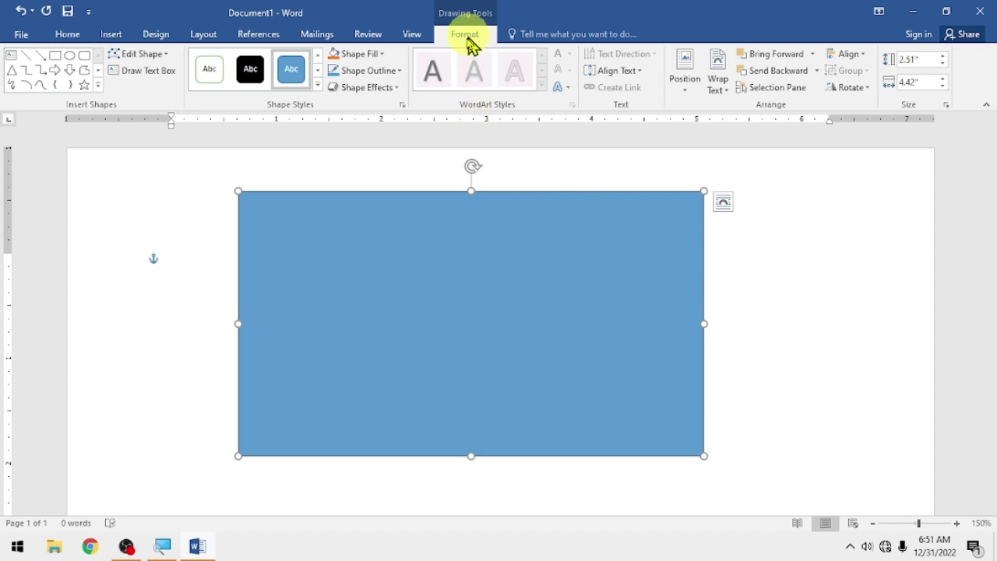
{"action": "left_click", "coordinate": [378, 54]}
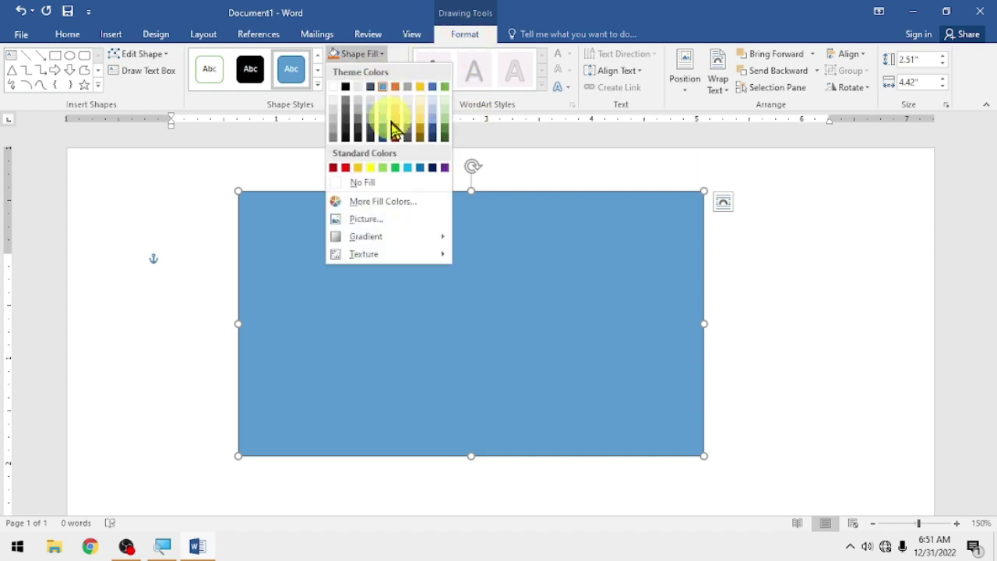
{"action": "left_click", "coordinate": [432, 168]}
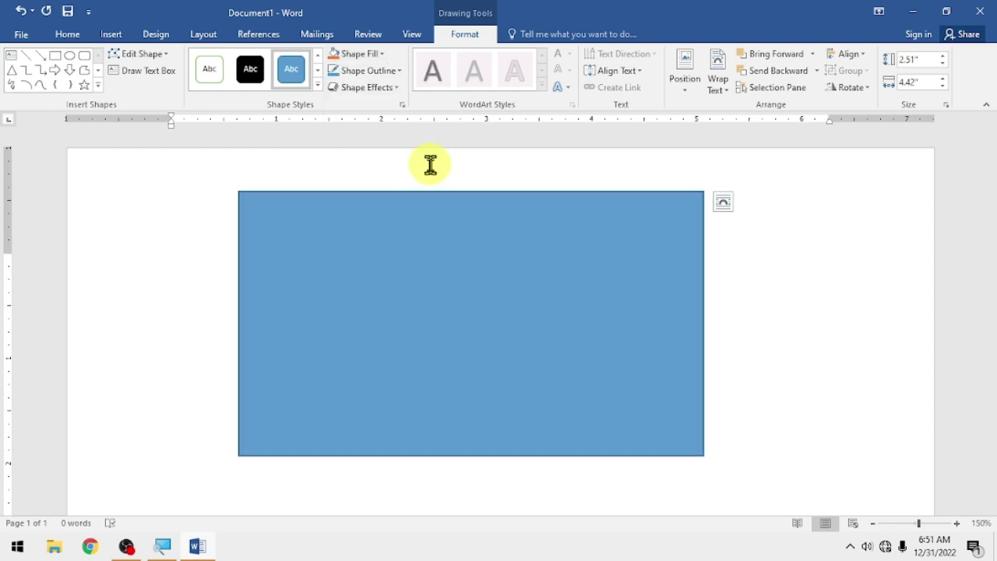
- Draw a thin 0.44 x 4.43 inch strip across the card top, filled yellow with no outline
{"action": "left_click", "coordinate": [55, 55]}
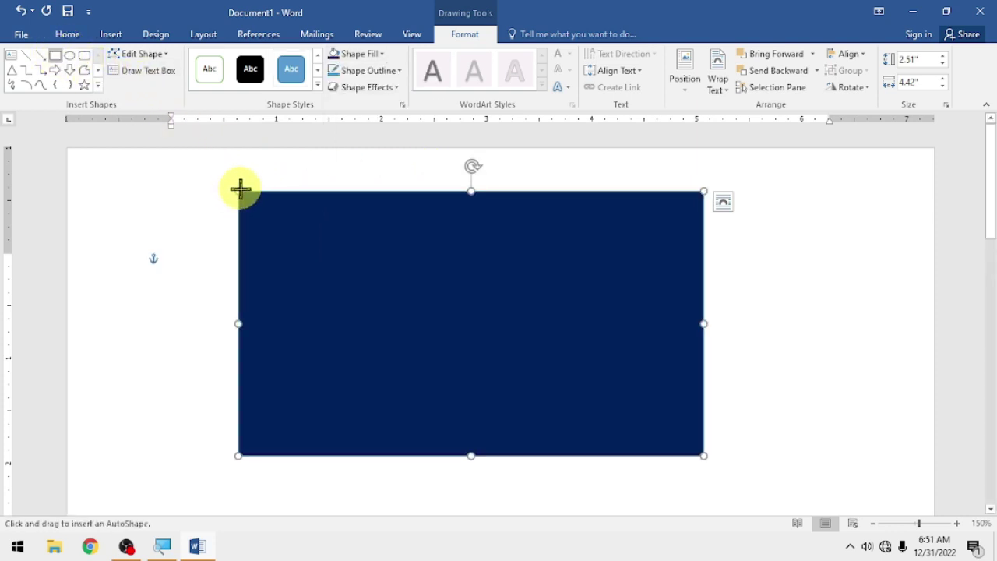
{"action": "left_click_drag", "start_coordinate": [239, 191], "coordinate": [697, 230]}
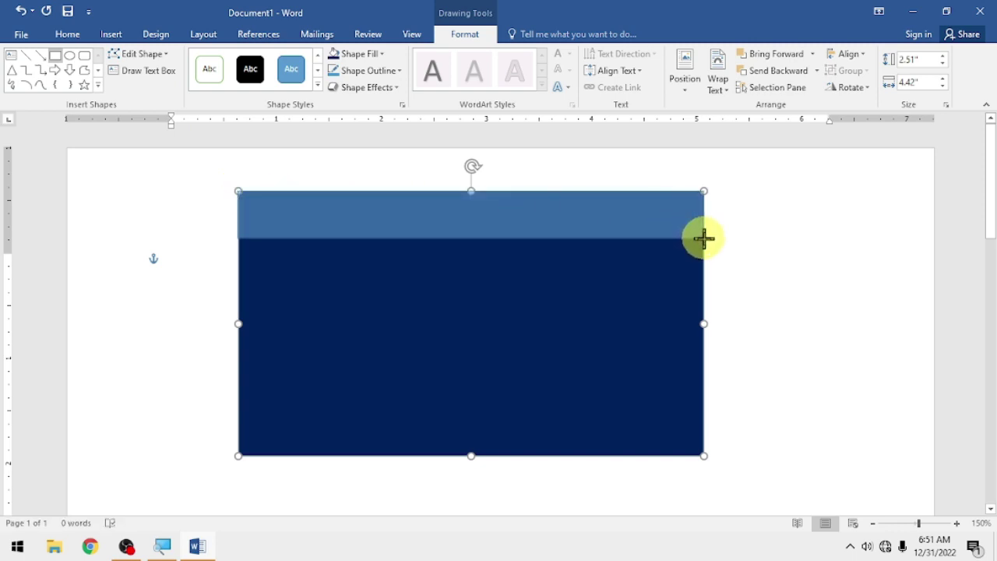
{"action": "left_click_drag", "start_coordinate": [697, 230], "coordinate": [703, 238]}
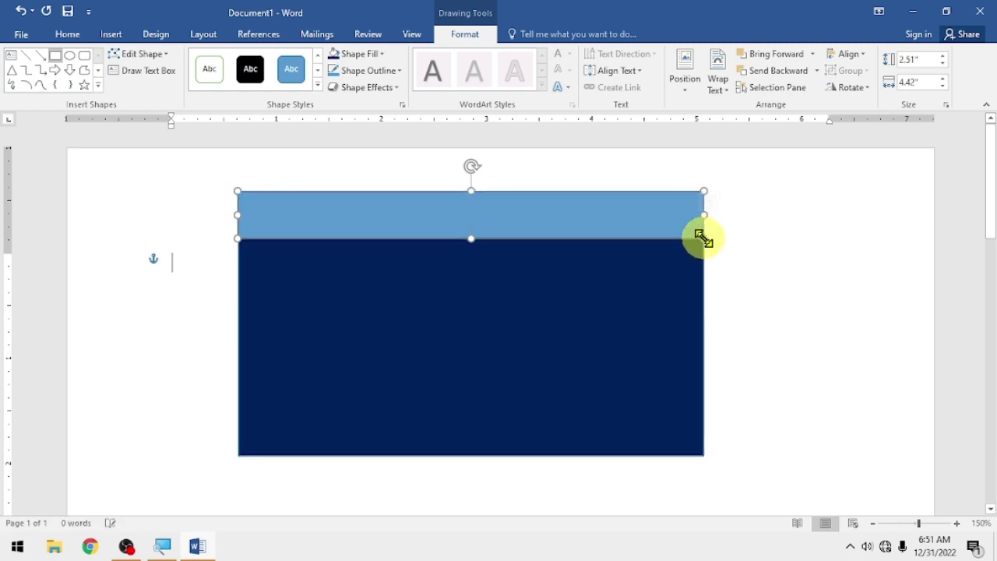
{"action": "left_click", "coordinate": [364, 54]}
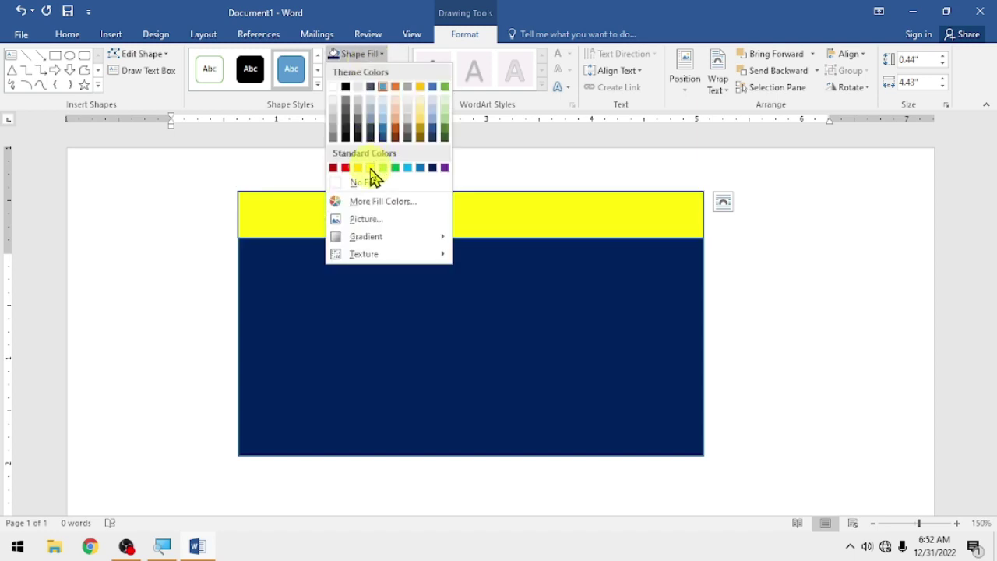
{"action": "left_click", "coordinate": [371, 171]}
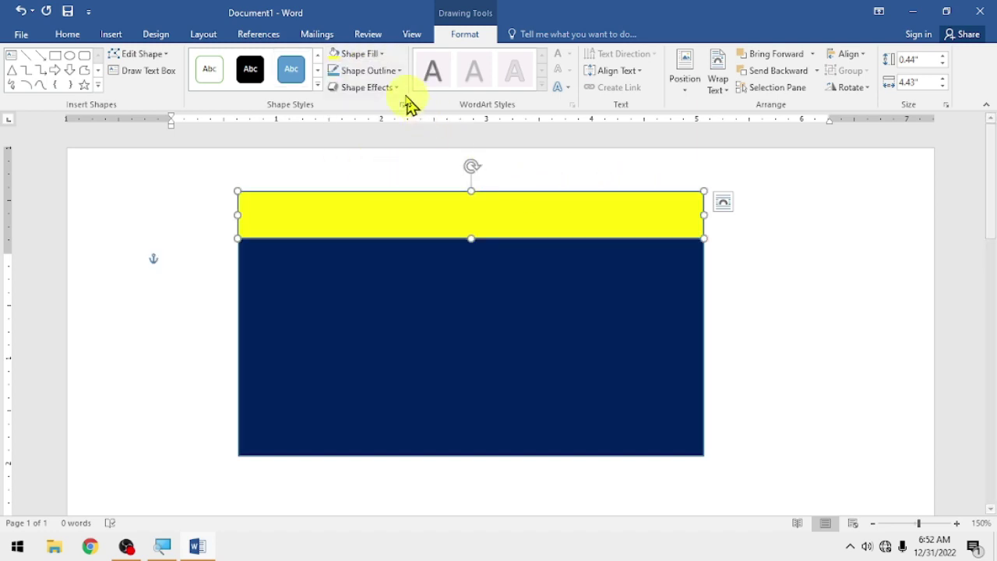
{"action": "left_click", "coordinate": [391, 71]}
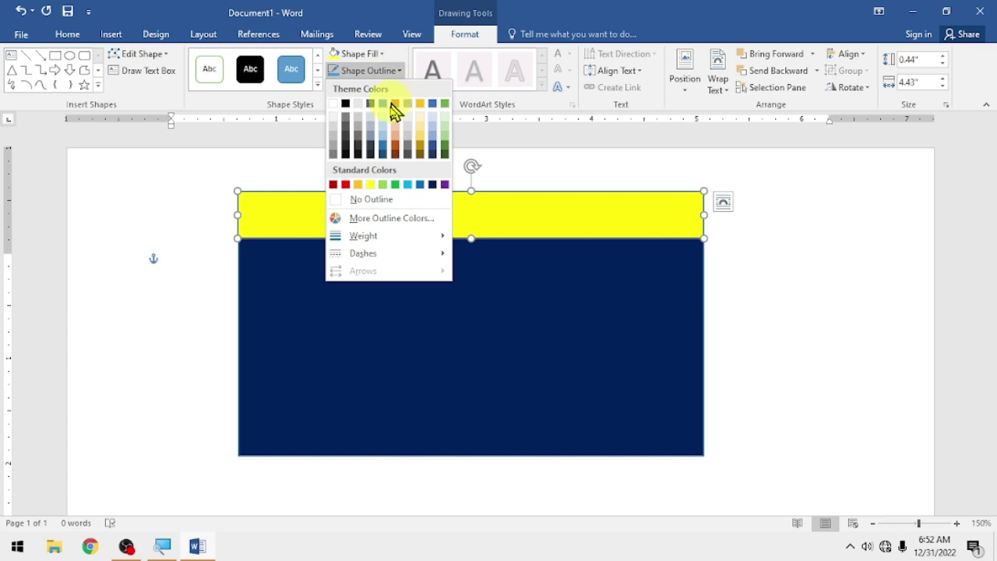
{"action": "left_click", "coordinate": [380, 206]}
{"action": "key", "text": "ctrl+Up"}
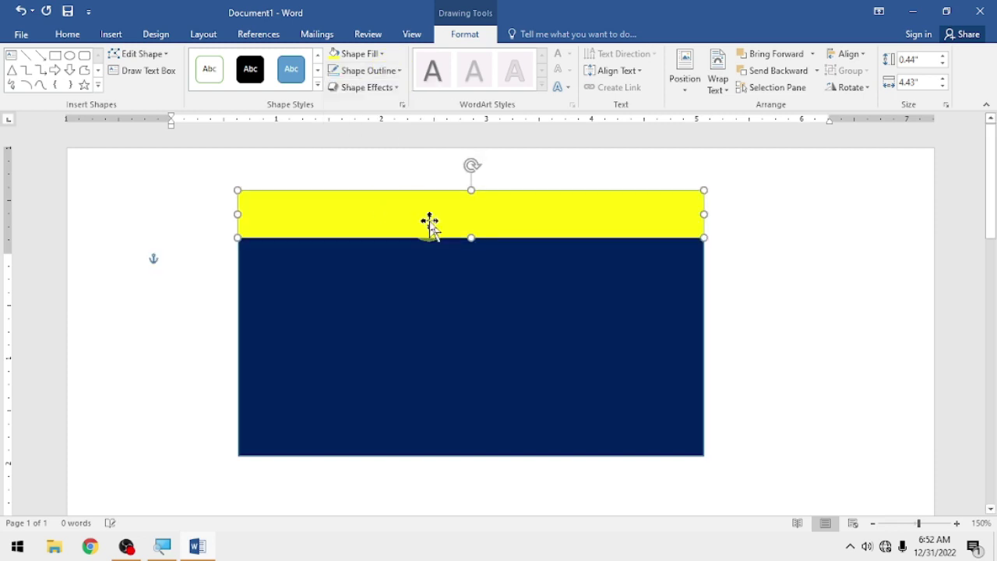
{"action": "left_click", "coordinate": [440, 265]}
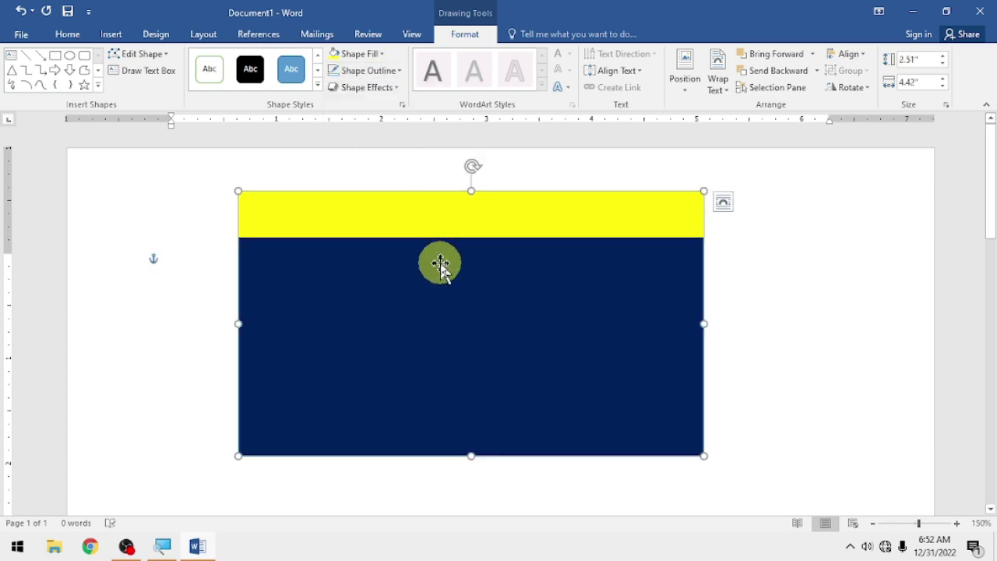
- Draw a rounded photo box at the card's right and a left-side text box starting 'NAME: -'
{"action": "left_click", "coordinate": [84, 56]}
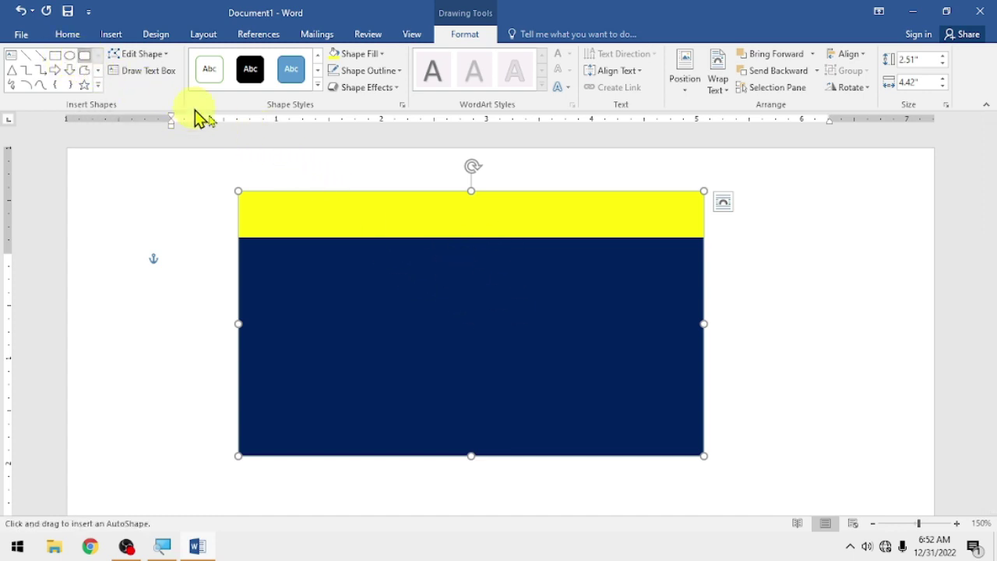
{"action": "mouse_move", "coordinate": [620, 252]}
{"action": "left_mouse_down"}
{"action": "mouse_move", "coordinate": [690, 339]}
{"action": "mouse_move", "coordinate": [697, 331]}
{"action": "left_mouse_up"}
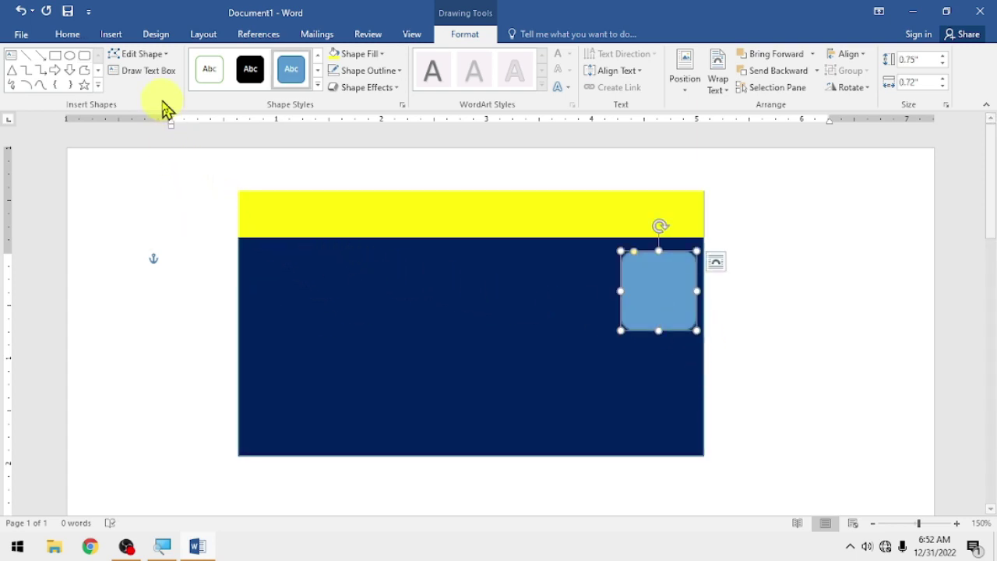
{"action": "left_click", "coordinate": [148, 70]}
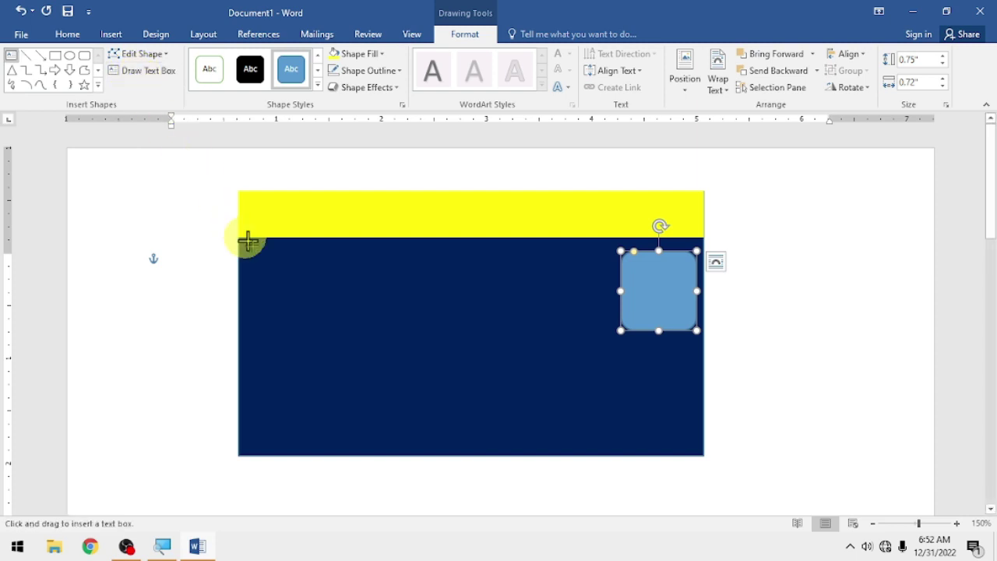
{"action": "left_click_drag", "start_coordinate": [262, 251], "coordinate": [454, 404]}
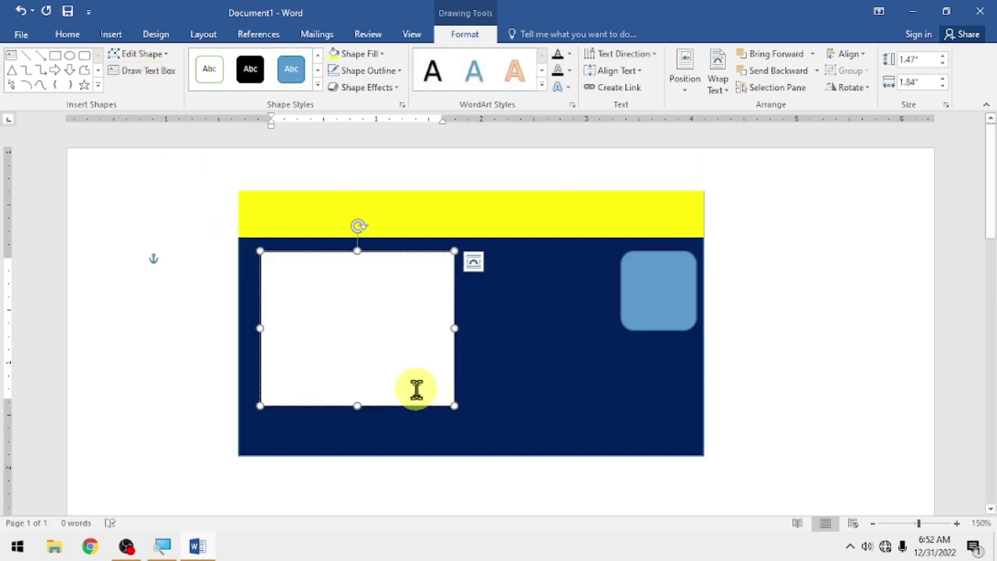
{"action": "type", "text": "NAME: -"}
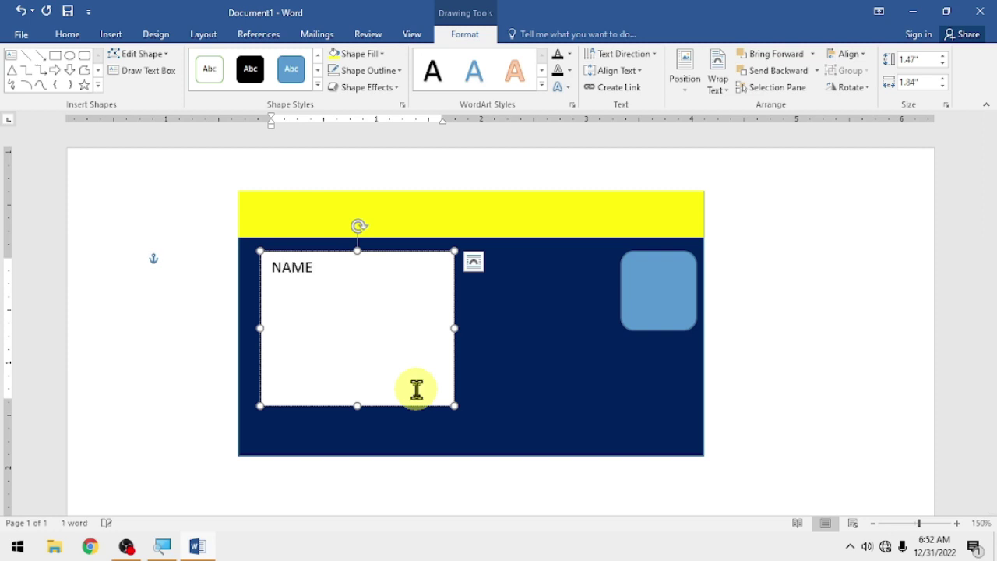
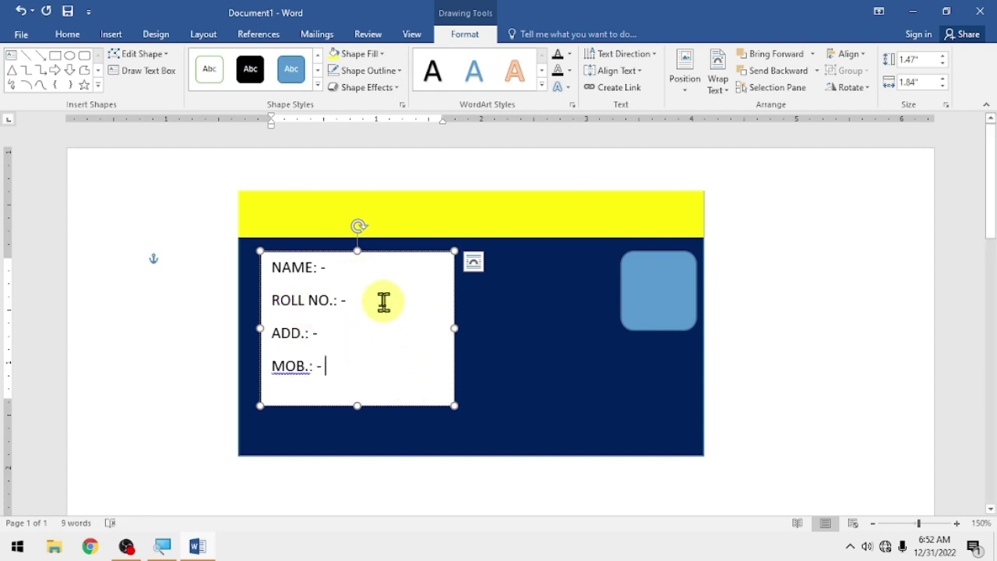
- Give the label text box No Fill and No Outline so the navy card shows through
{"action": "left_click", "coordinate": [382, 62]}
{"action": "left_click", "coordinate": [369, 184]}
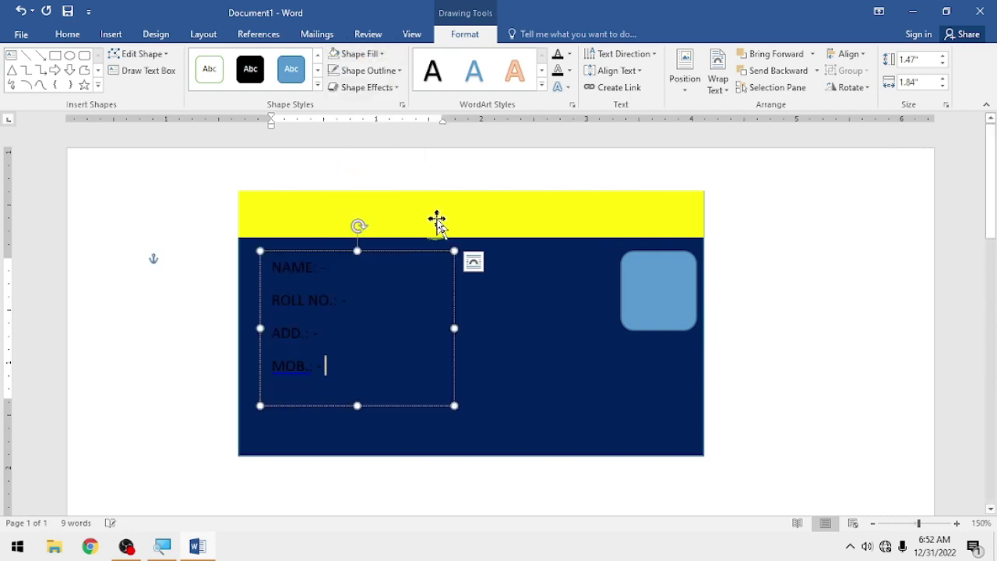
{"action": "left_click", "coordinate": [373, 70]}
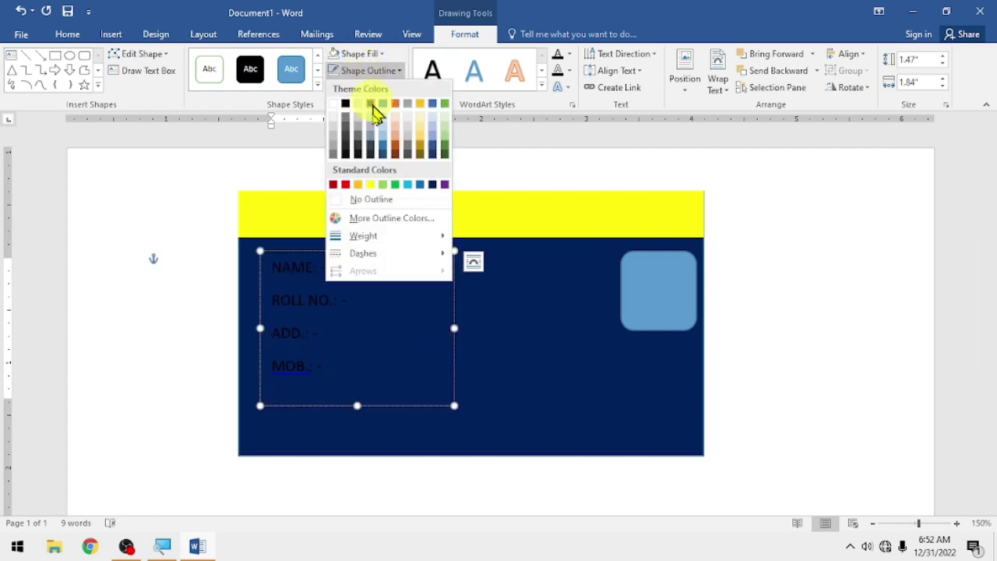
{"action": "left_click", "coordinate": [382, 199]}
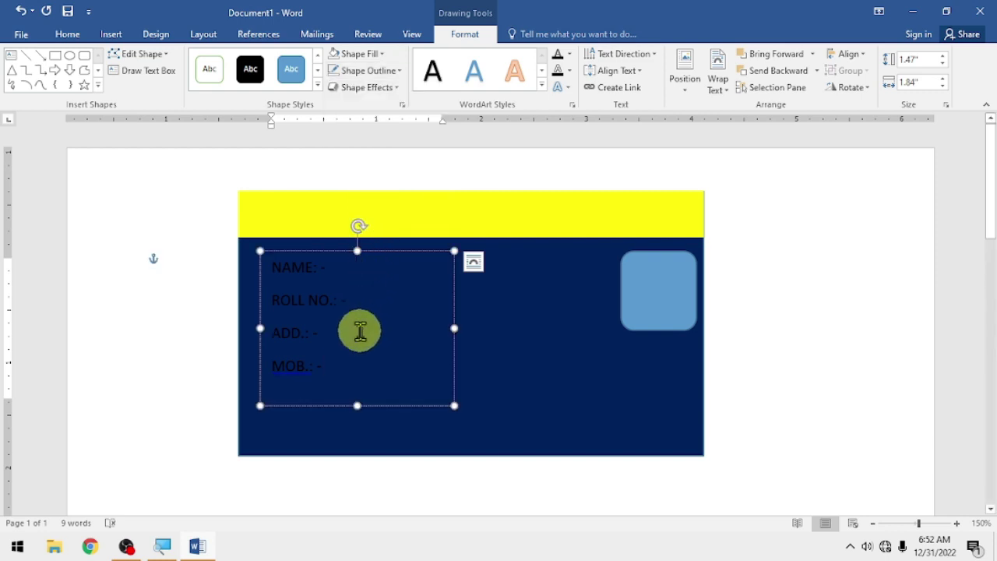
- Make the NAME, ROLL NO., ADD. and MOB. labels bold, 14 pt and yellow, and nudge the box left
{"action": "right_click", "coordinate": [289, 288]}
{"action": "left_click", "coordinate": [301, 256]}
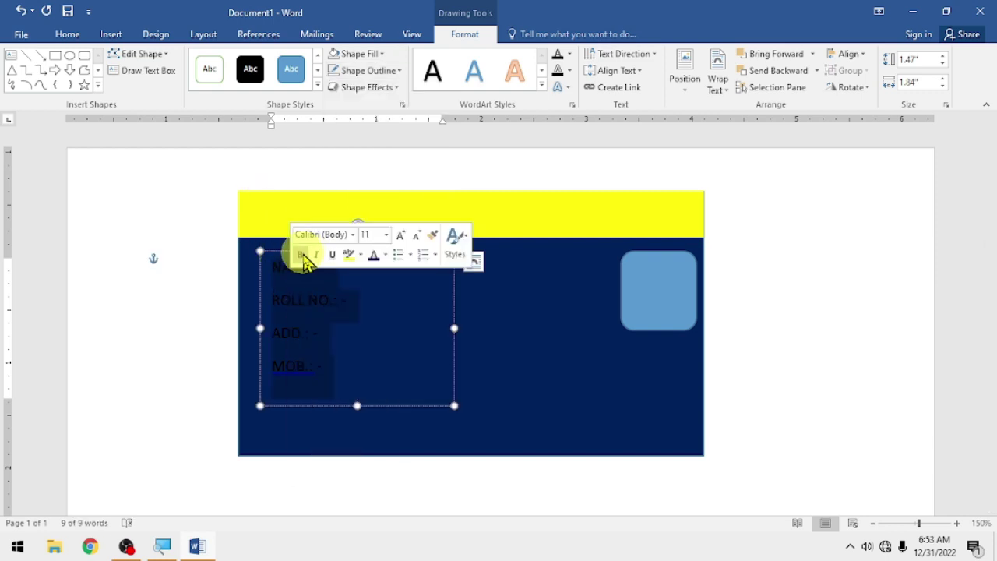
{"action": "left_click", "coordinate": [400, 236]}
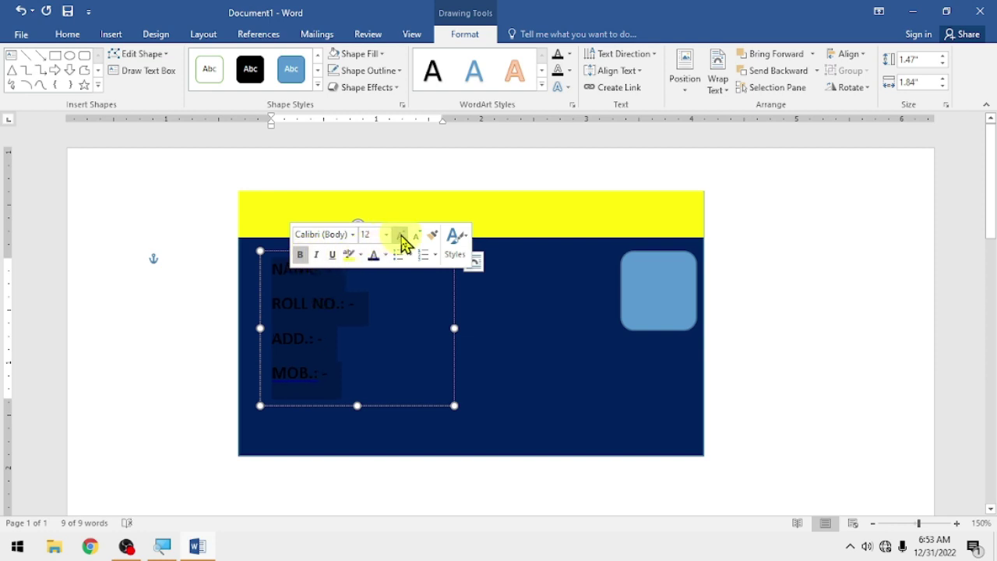
{"action": "left_click", "coordinate": [401, 237]}
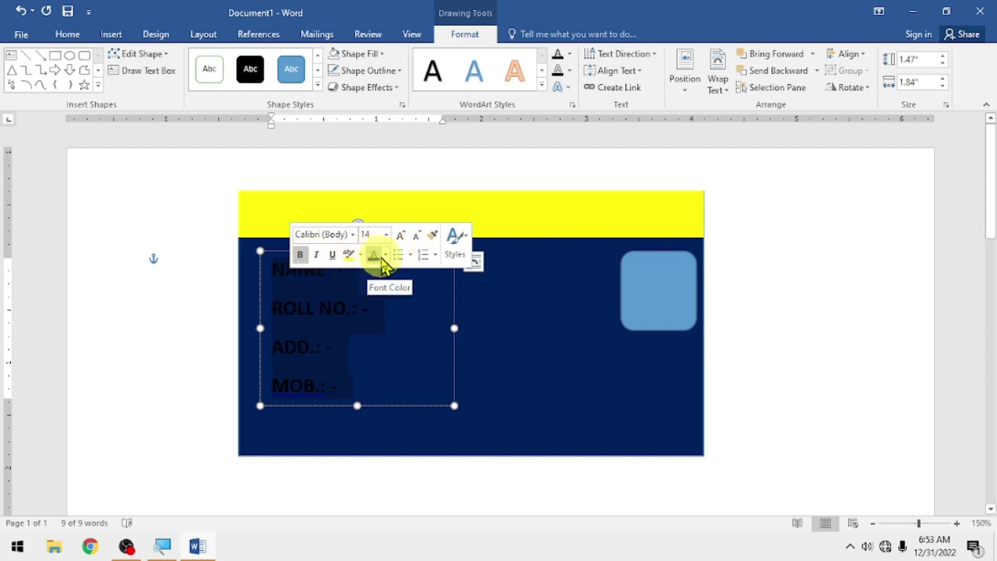
{"action": "left_click", "coordinate": [384, 257]}
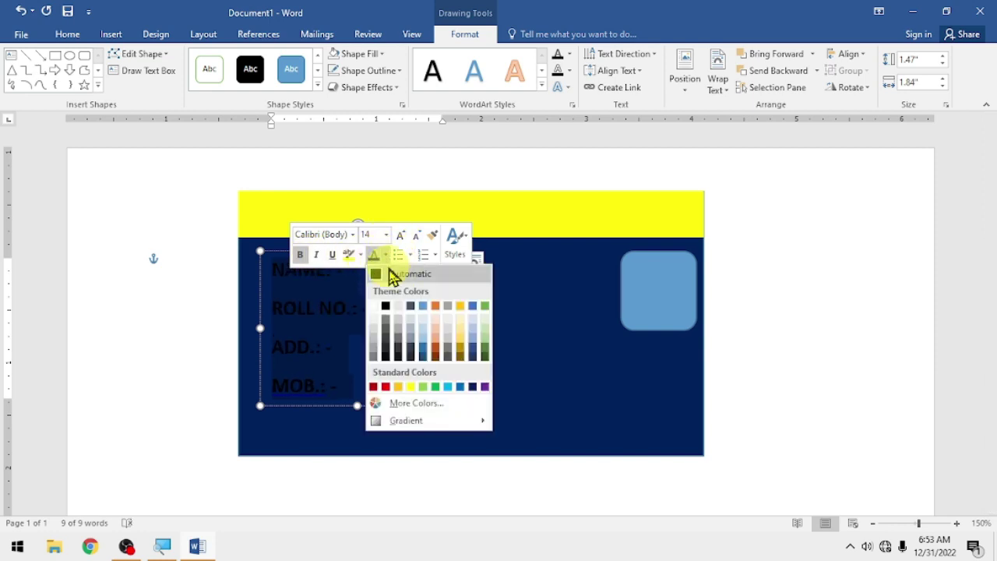
{"action": "left_click", "coordinate": [410, 386]}
{"action": "left_click", "coordinate": [382, 309]}
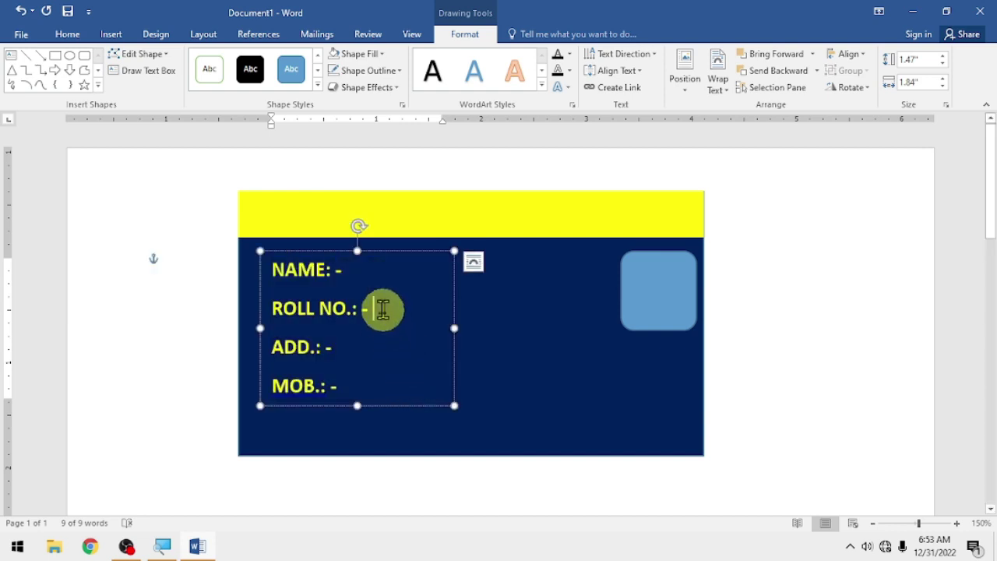
{"action": "left_click_drag", "start_coordinate": [380, 257], "coordinate": [364, 254]}
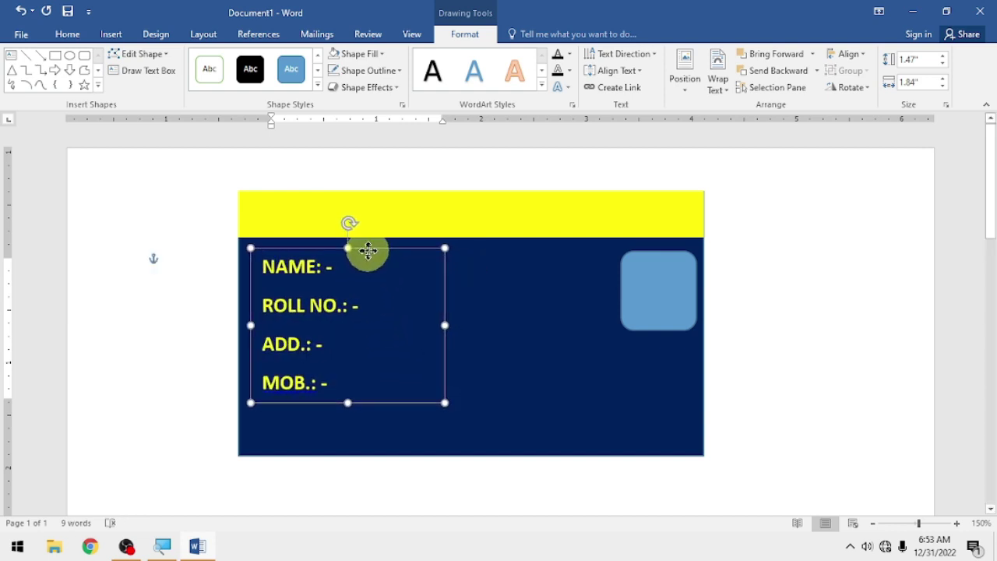
{"action": "left_click", "coordinate": [488, 294]}
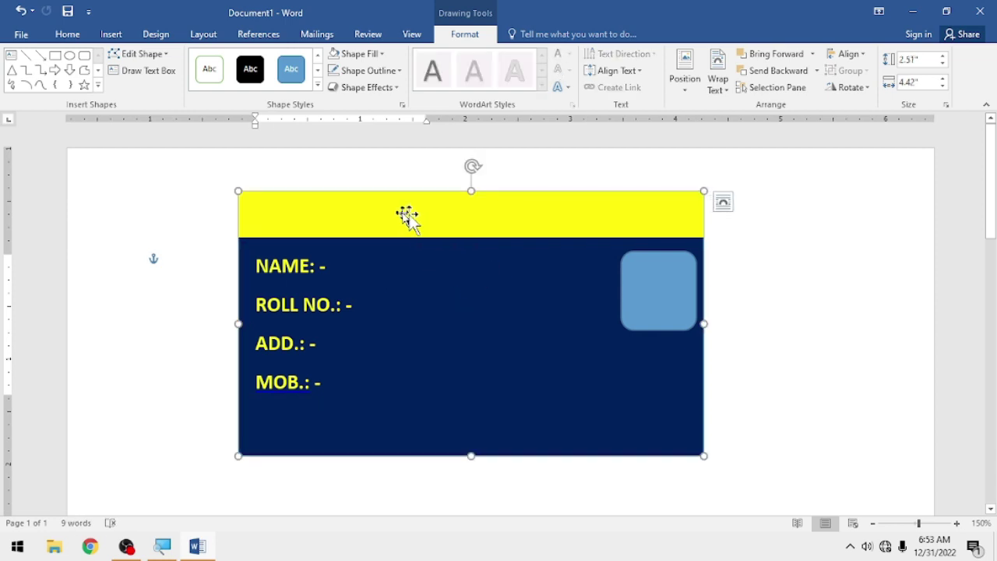
- Draw a text box across the yellow band with the bold title BRILLIANT COMPUTER EDUCATION
{"action": "left_click", "coordinate": [145, 73]}
{"action": "left_click_drag", "start_coordinate": [304, 194], "coordinate": [645, 229]}
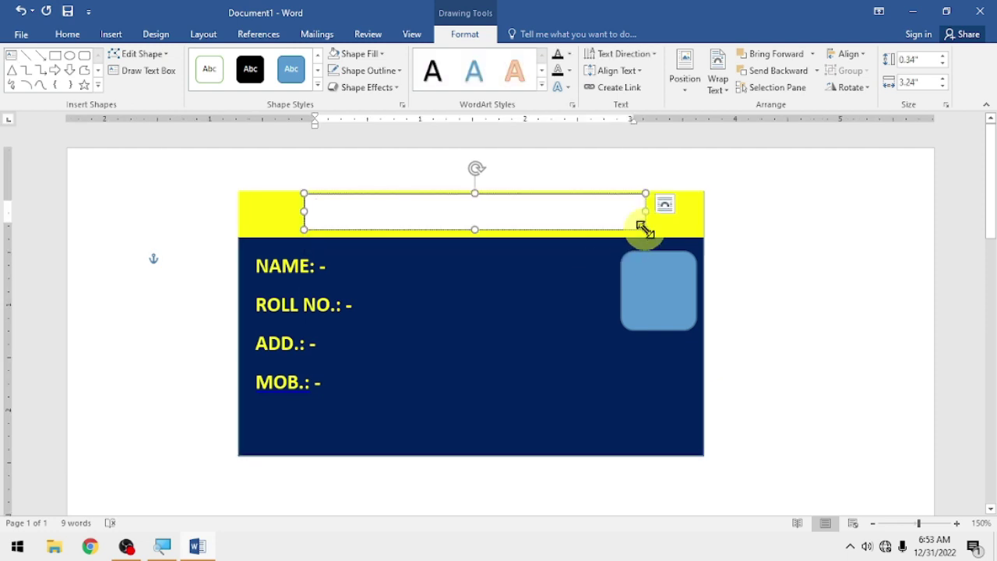
{"action": "type", "text": "BRILLIANT COMPUTER EDUCATION"}
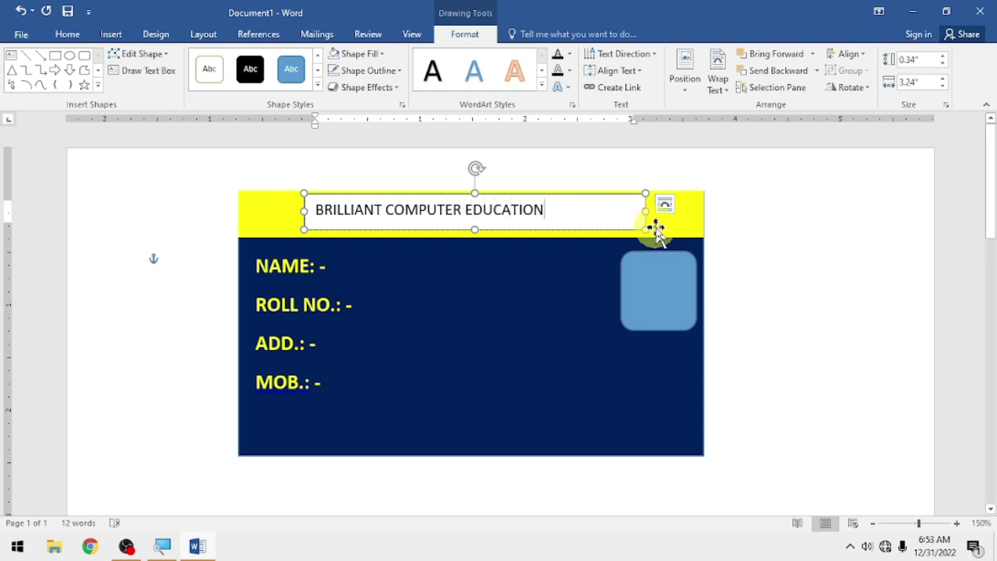
{"action": "key", "text": "ctrl+a"}
{"action": "key", "text": "ctrl+b"}
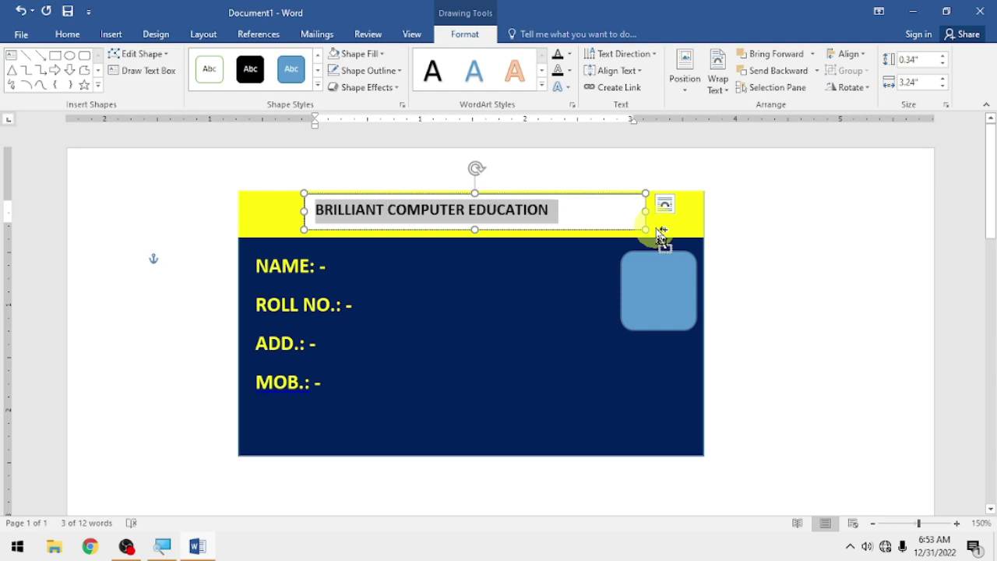
{"action": "key", "text": "ctrl+shift+period"}
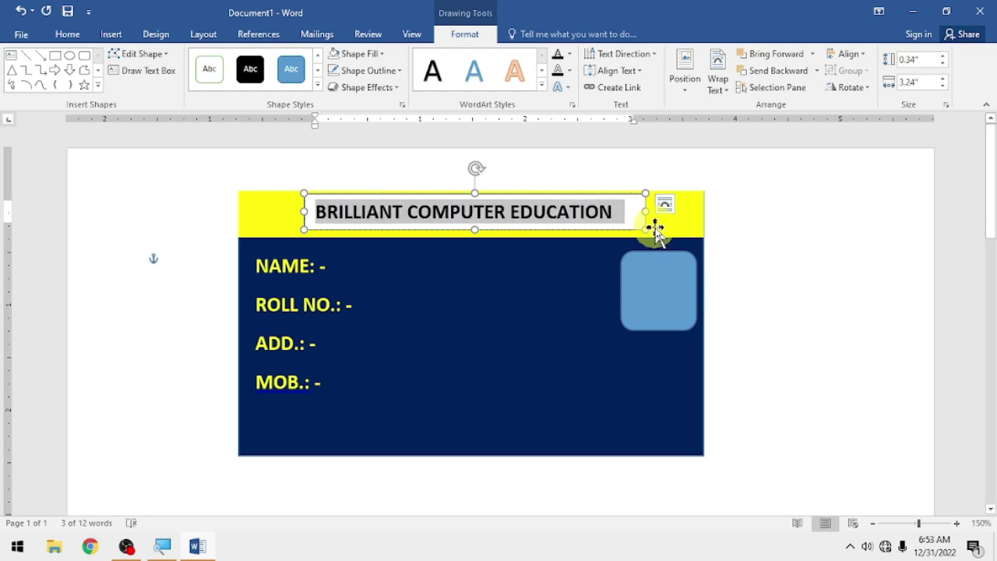
- Fill the title box yellow with no outline and nudge it slightly right
{"action": "left_click", "coordinate": [364, 53]}
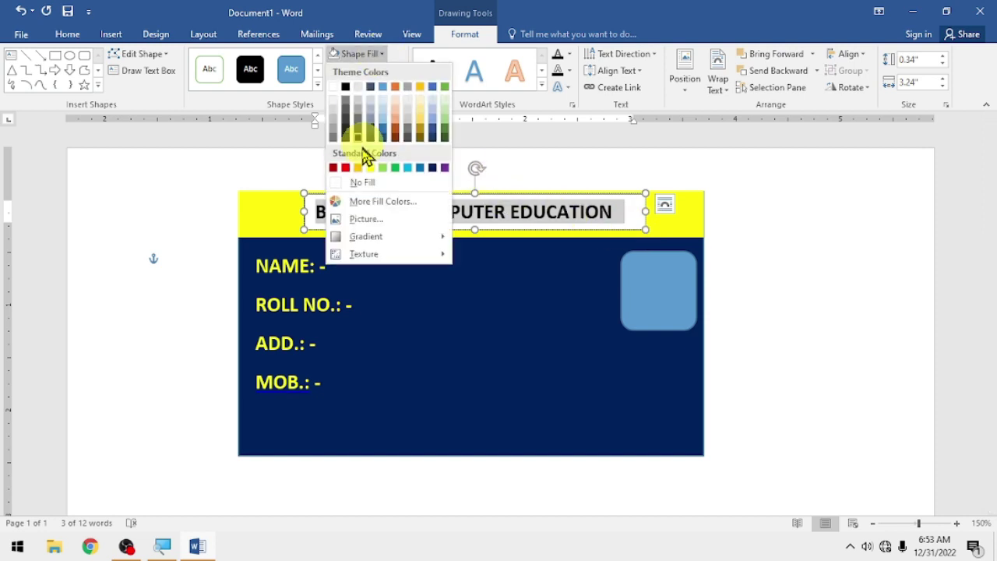
{"action": "left_click", "coordinate": [370, 167]}
{"action": "left_click", "coordinate": [382, 70]}
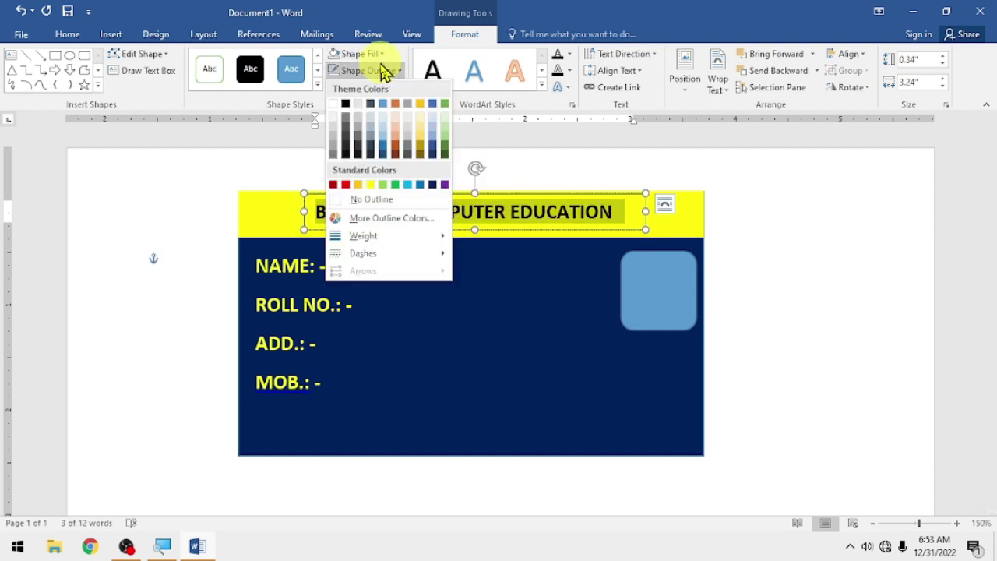
{"action": "left_click", "coordinate": [393, 199]}
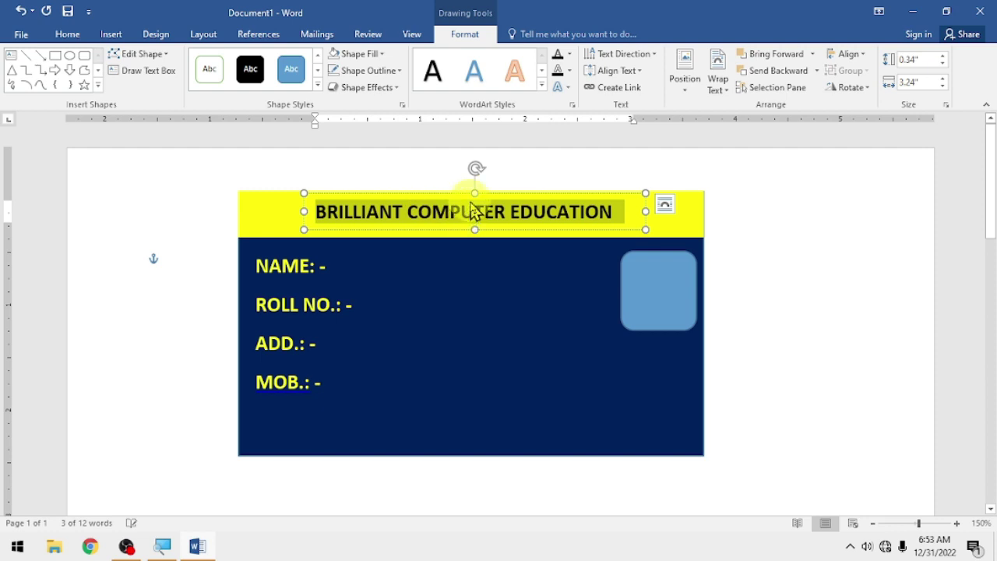
{"action": "left_click_drag", "start_coordinate": [463, 193], "coordinate": [466, 193]}
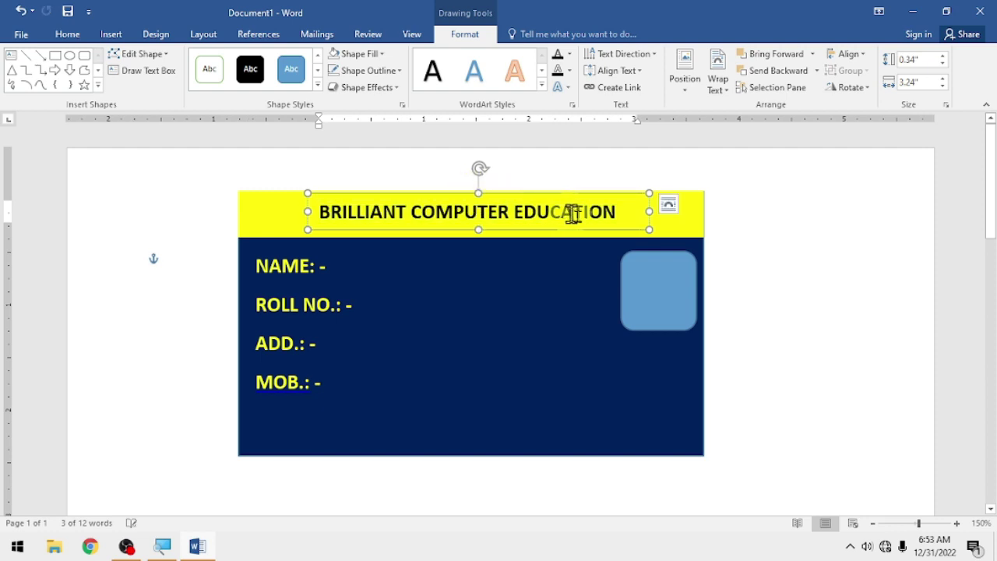
- Set the title to 18 pt, widen its box to 5.25" so it fits one line, and shift it left
{"action": "left_click_drag", "start_coordinate": [622, 214], "coordinate": [320, 213]}
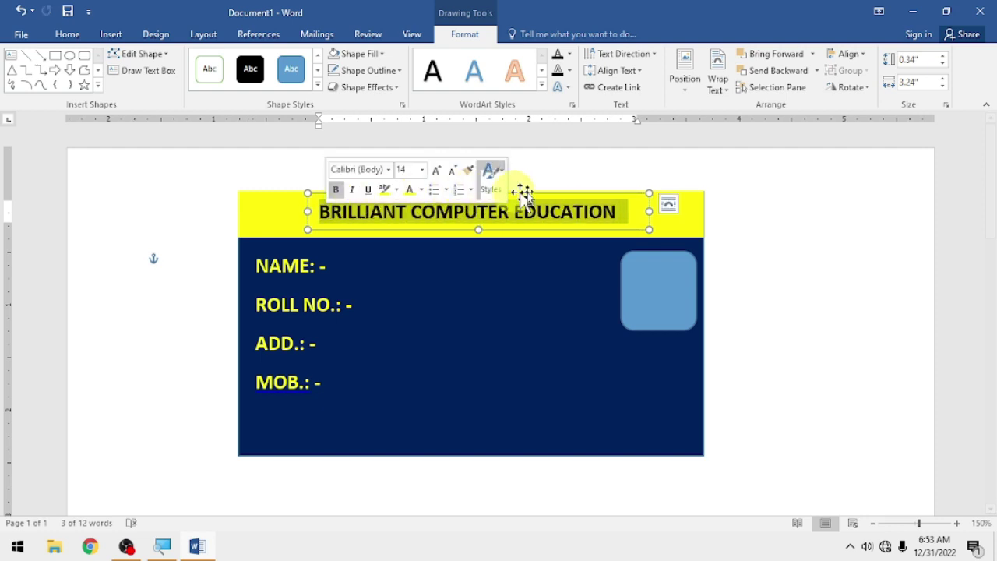
{"action": "left_click", "coordinate": [436, 170]}
{"action": "left_click", "coordinate": [437, 170]}
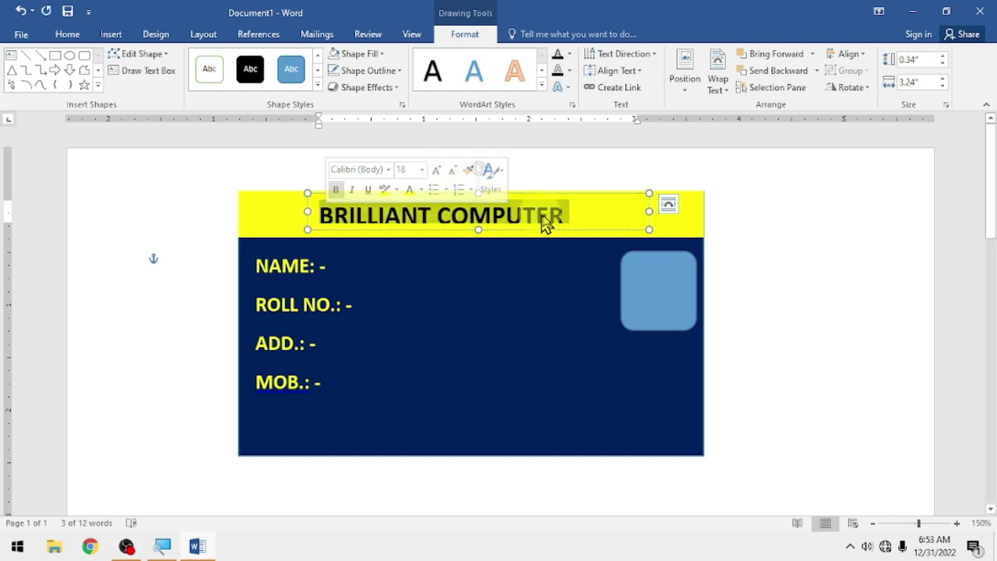
{"action": "left_click", "coordinate": [548, 218]}
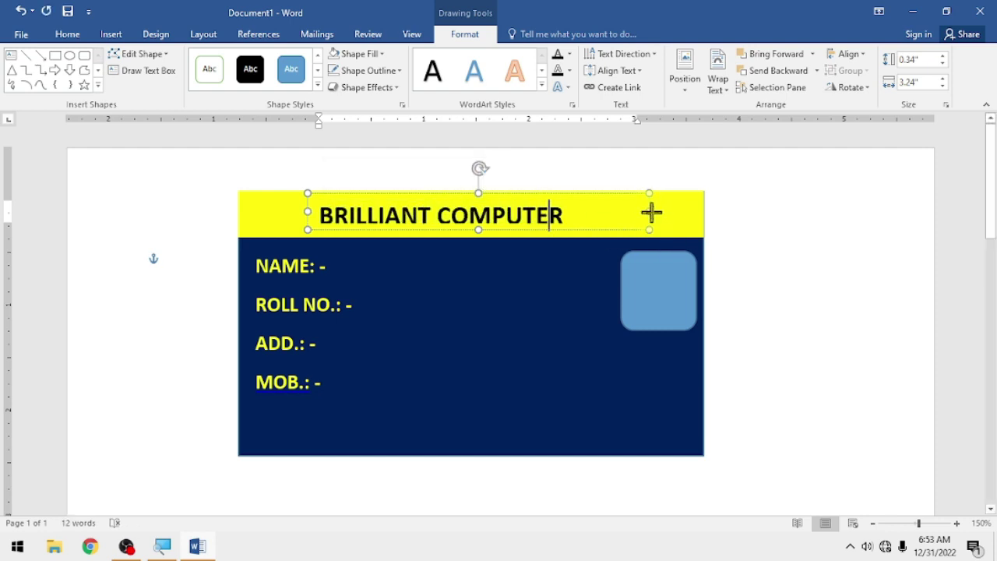
{"action": "left_click_drag", "start_coordinate": [650, 211], "coordinate": [831, 211]}
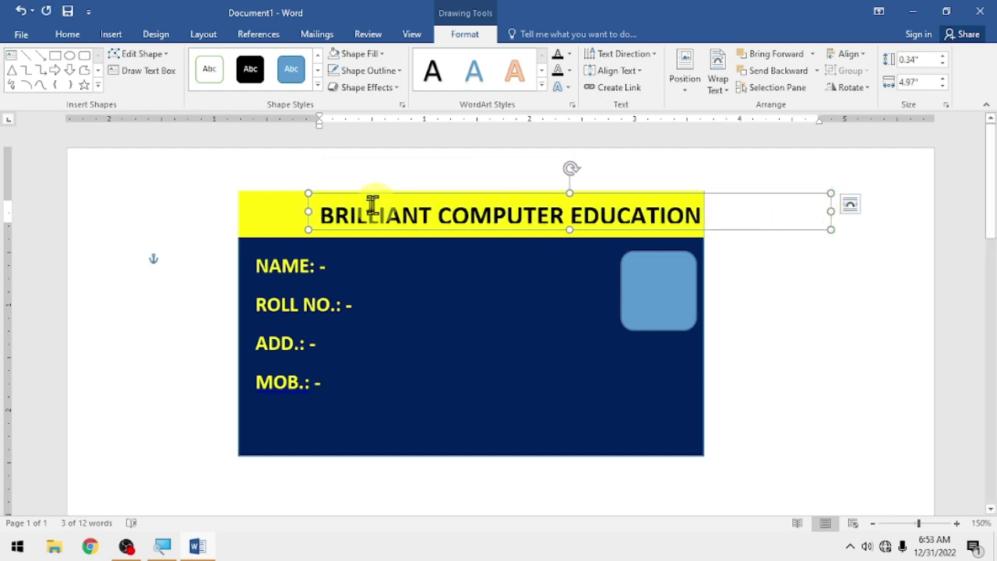
{"action": "left_click_drag", "start_coordinate": [305, 211], "coordinate": [278, 211]}
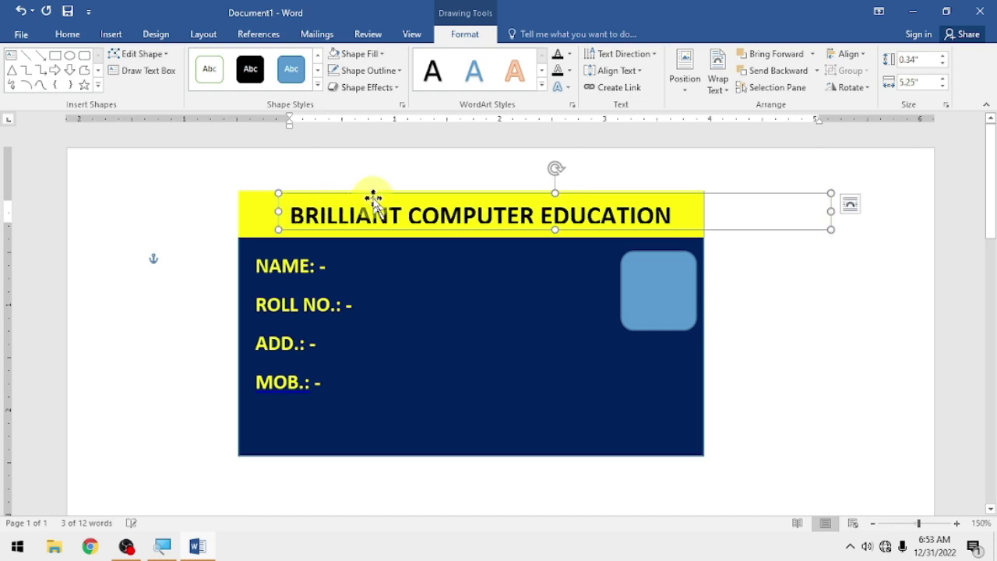
{"action": "left_click_drag", "start_coordinate": [379, 194], "coordinate": [360, 190]}
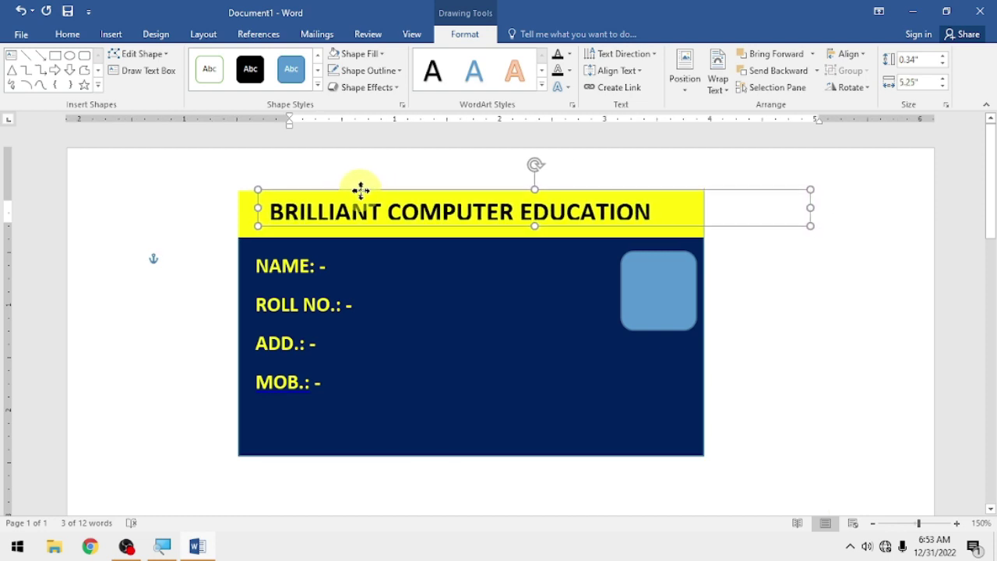
- Select everything with Ctrl+A and delete the ID card and all its text boxes
{"action": "left_click", "coordinate": [407, 263]}
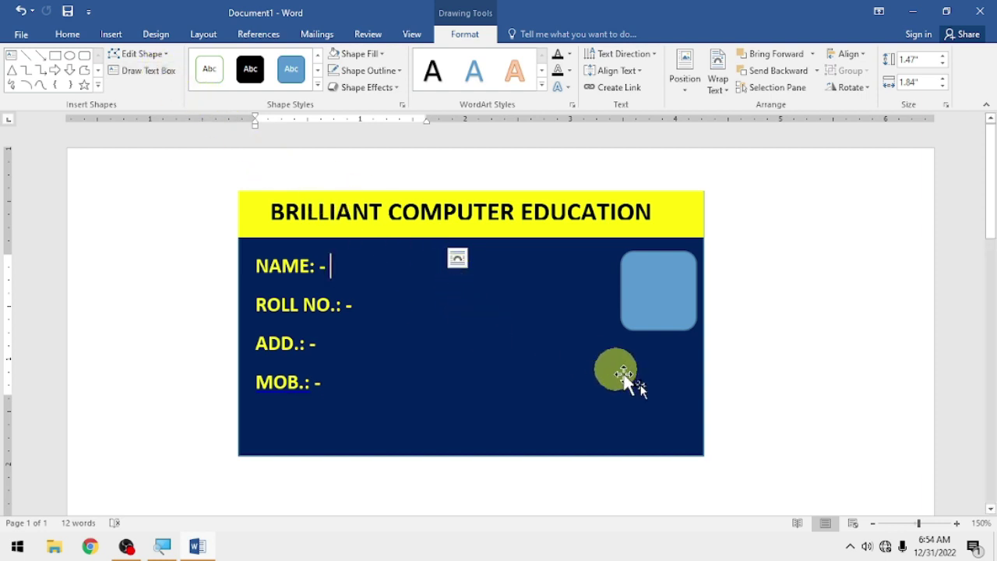
{"action": "left_click", "coordinate": [790, 401]}
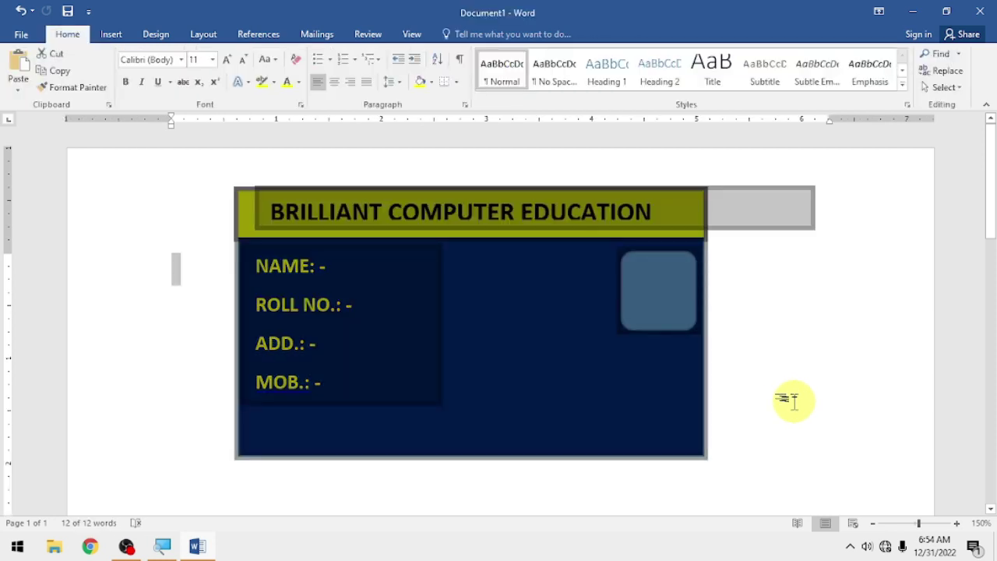
{"action": "key", "text": "ctrl+a"}
{"action": "key", "text": "Delete"}
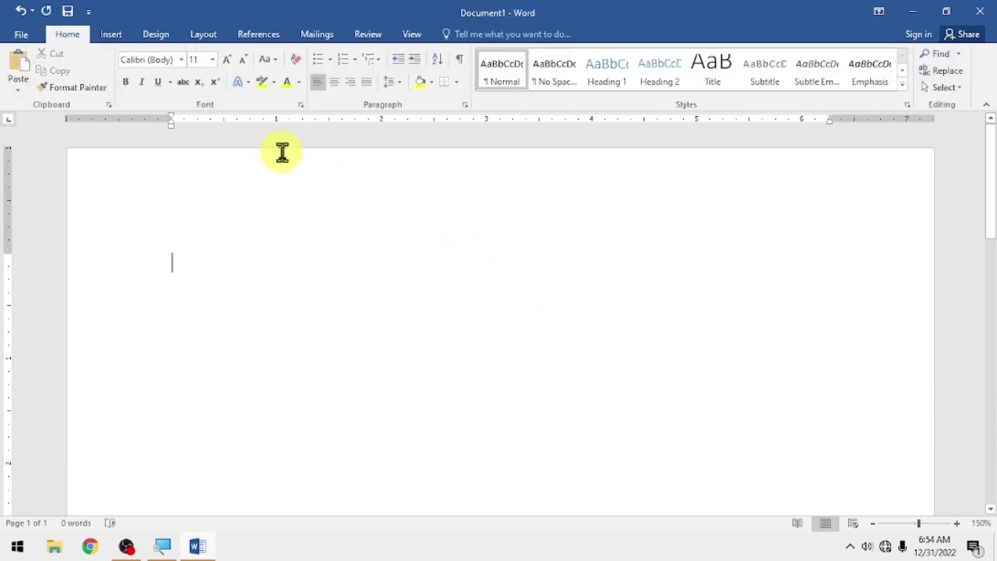
- Generate five pages of sample text with =RAND(50) and return to the top of page 1
{"action": "left_click", "coordinate": [155, 39]}
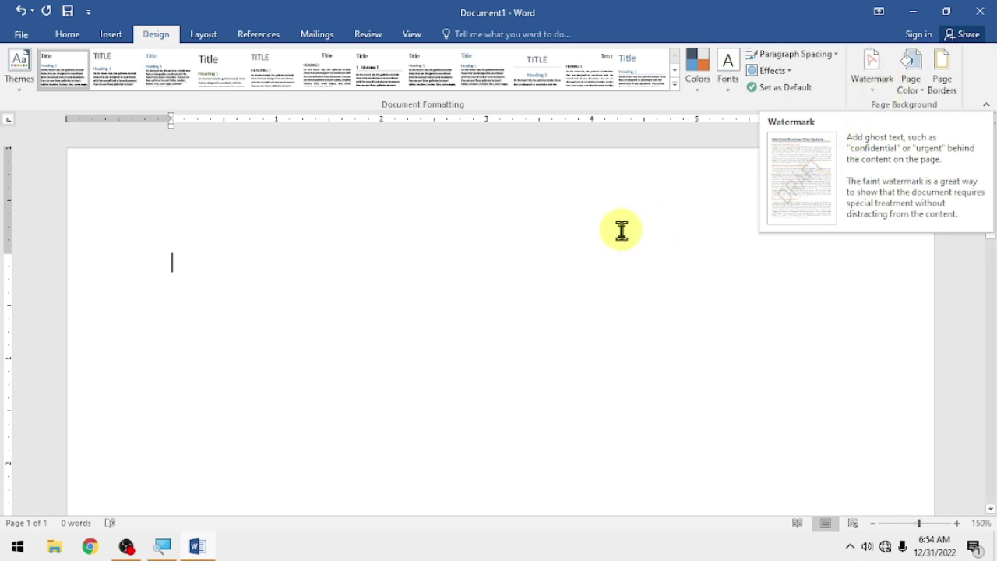
{"action": "type", "text": "=RAND(50"}
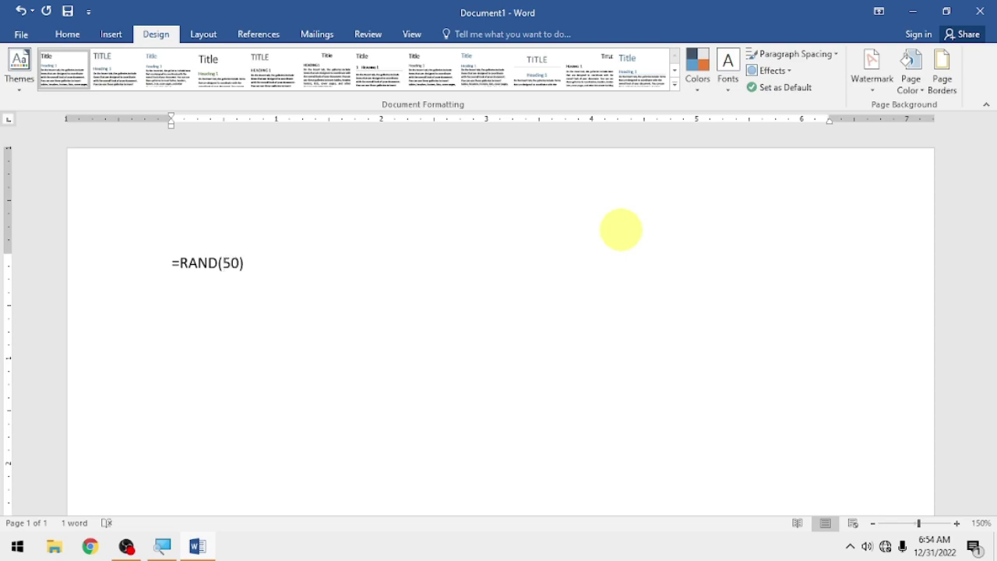
{"action": "key", "text": "Return"}
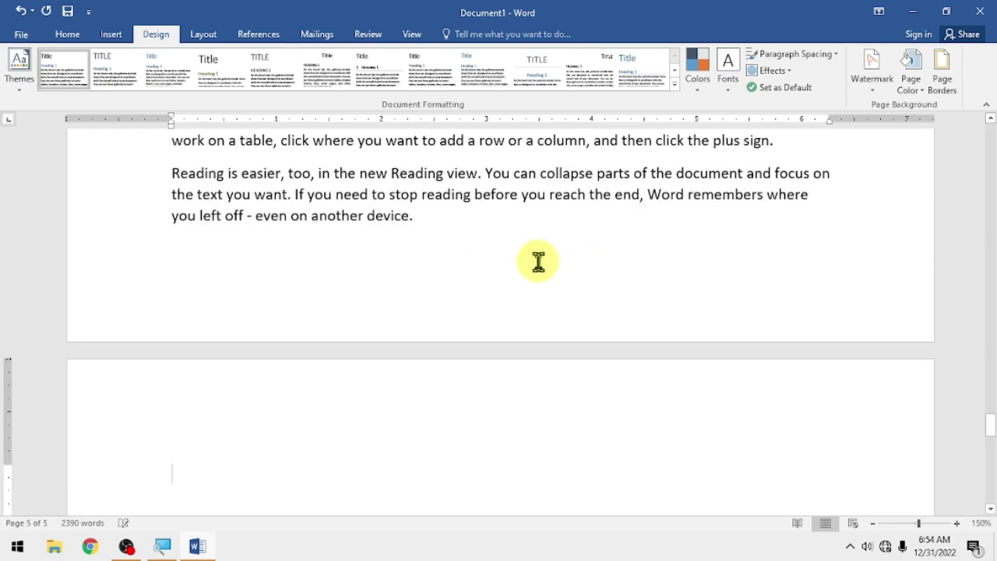
{"action": "scroll", "coordinate": [538, 263], "scroll_direction": "up", "scroll_amount": 5}
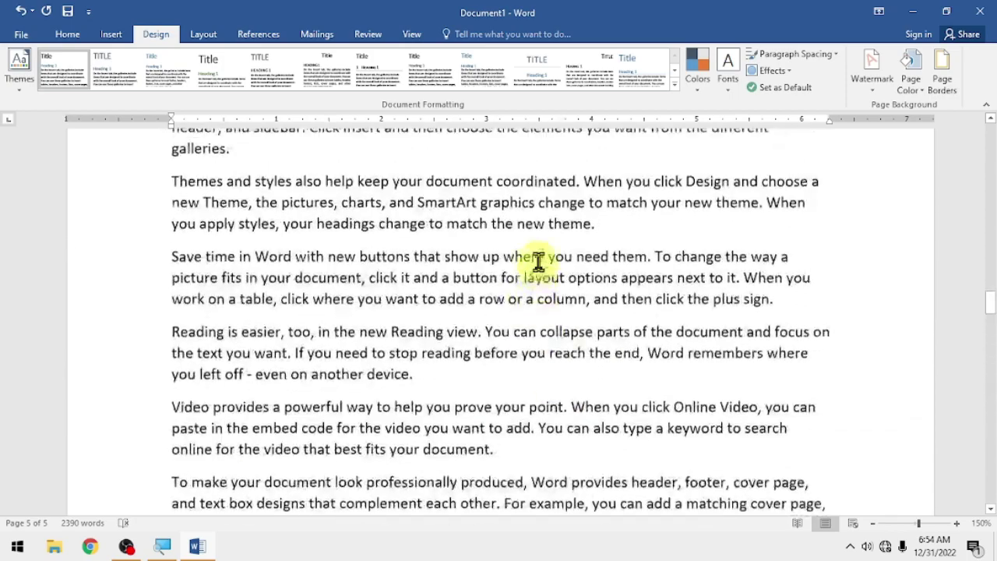
{"action": "scroll", "coordinate": [538, 263], "scroll_direction": "up", "scroll_amount": 5}
{"action": "scroll", "coordinate": [538, 263], "scroll_direction": "up", "scroll_amount": 1}
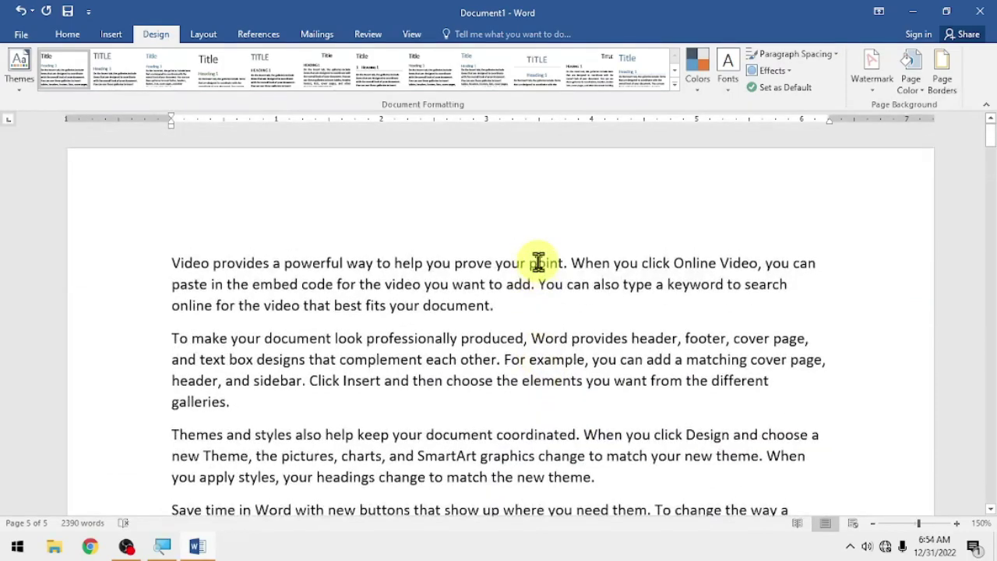
- Create a custom text watermark reading BRILLIANT COMPUTER EDUCATION in Arial Black
{"action": "left_click", "coordinate": [873, 78]}
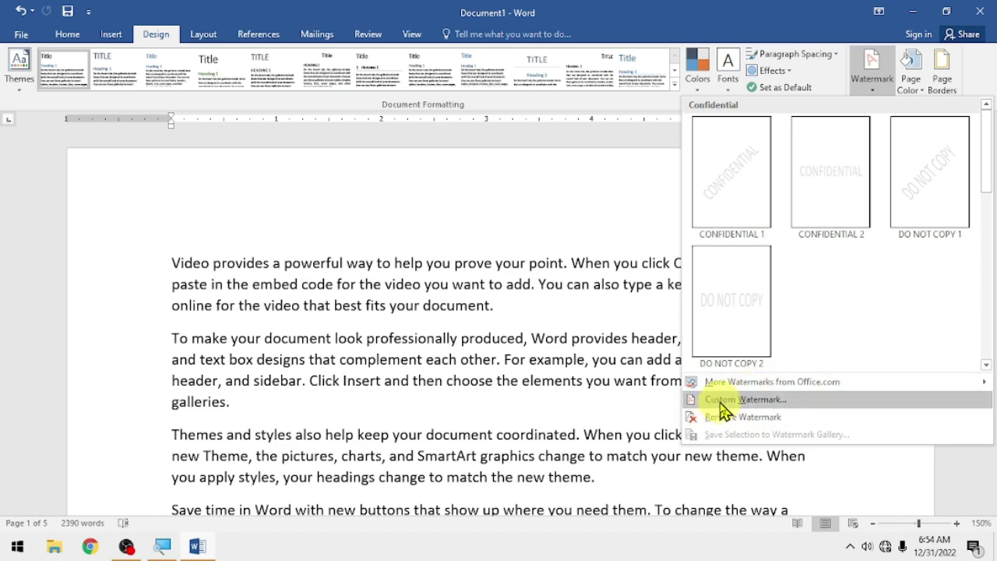
{"action": "left_click", "coordinate": [720, 399]}
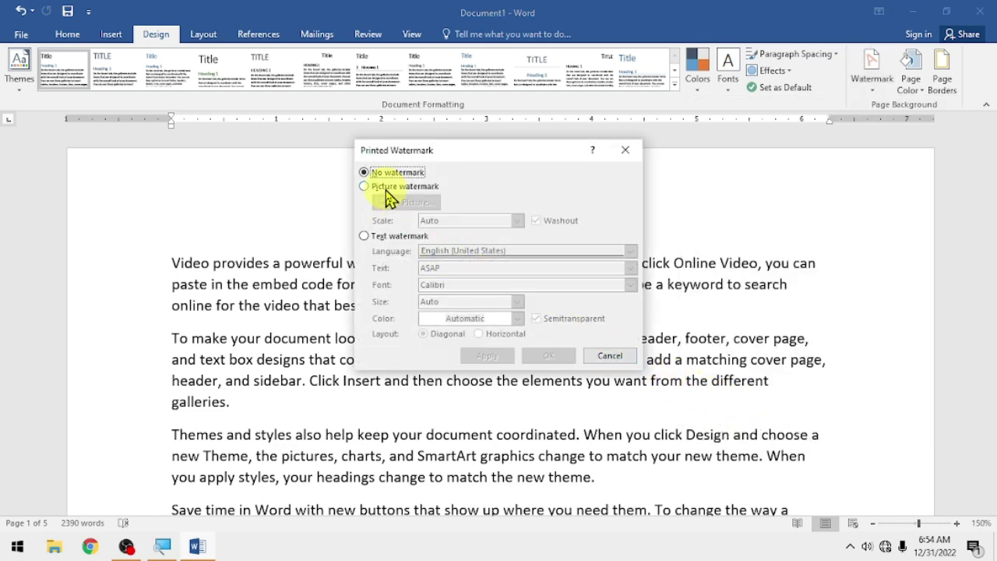
{"action": "left_click", "coordinate": [365, 236]}
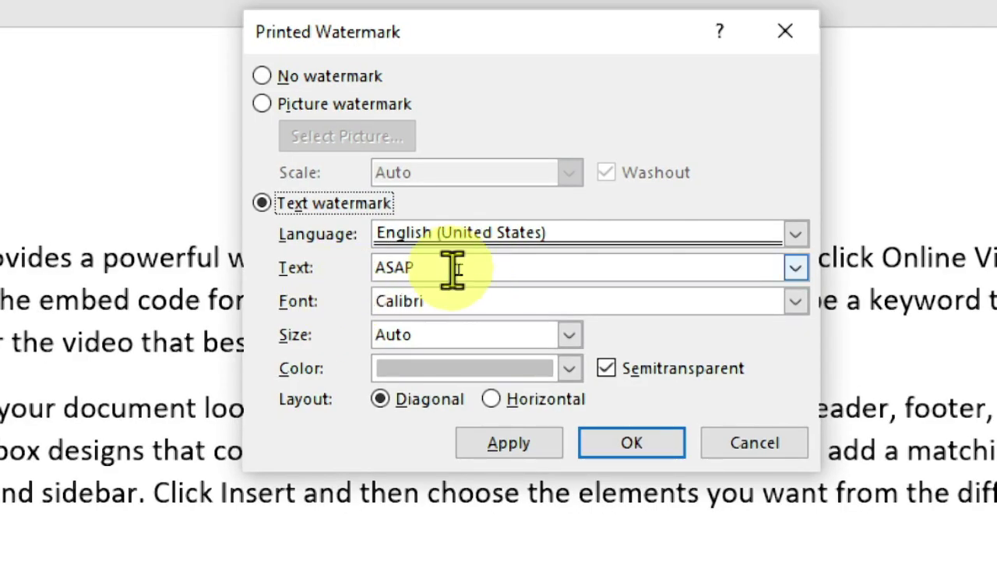
{"action": "left_click_drag", "start_coordinate": [408, 267], "coordinate": [268, 270]}
{"action": "type", "text": "BRILLIANT COMPUTER EDUCATION"}
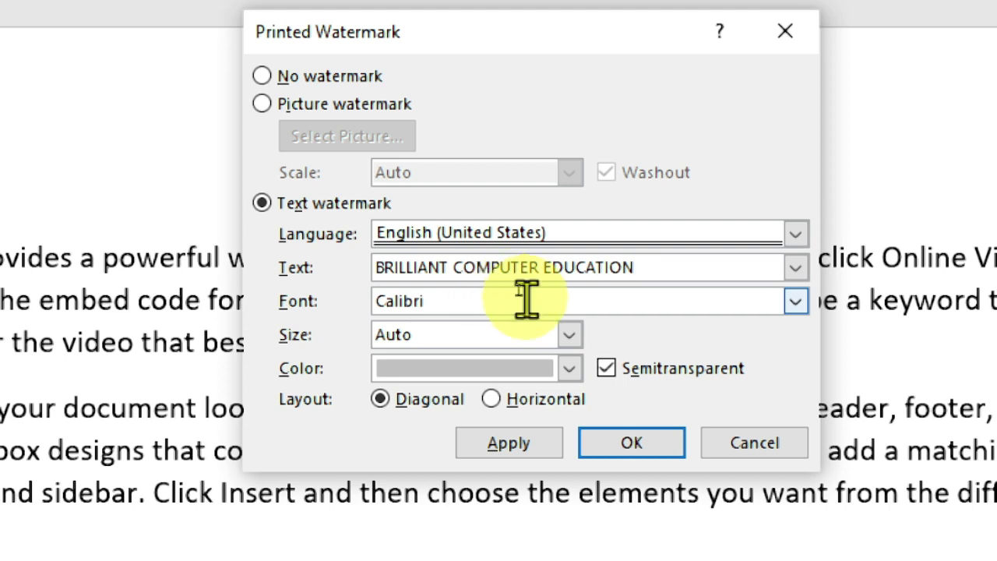
{"action": "left_click", "coordinate": [795, 305]}
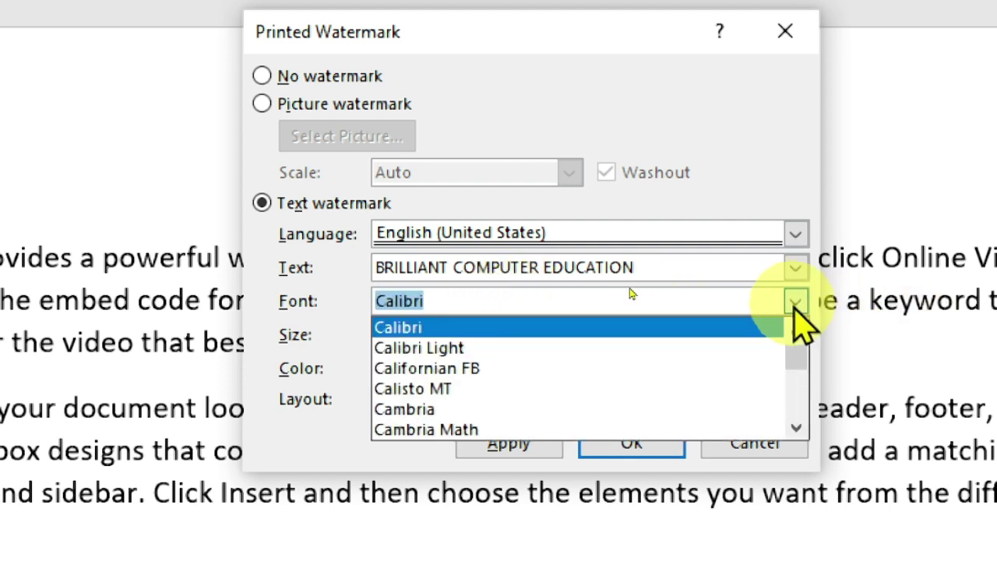
{"action": "type", "text": "A"}
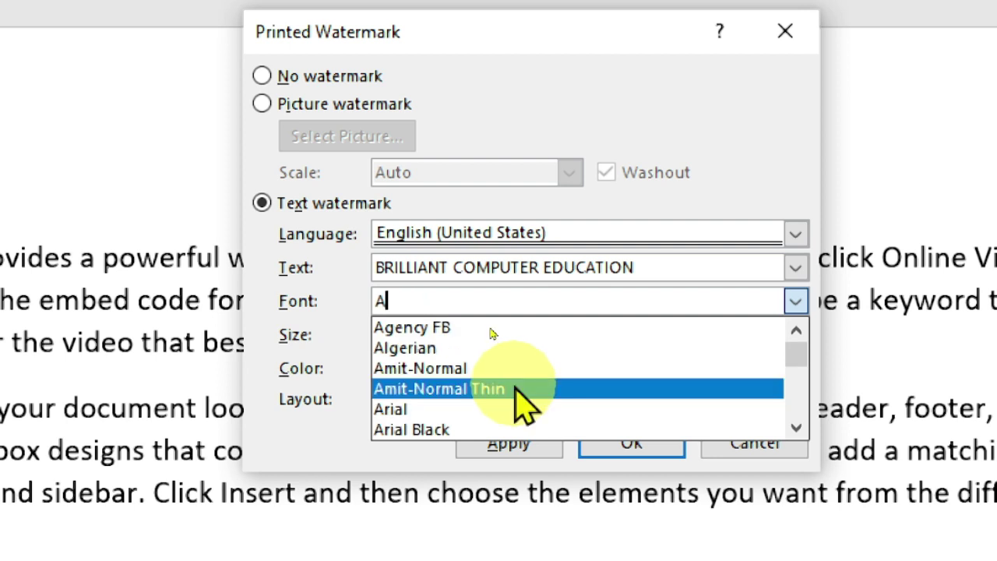
{"action": "left_click", "coordinate": [421, 431]}
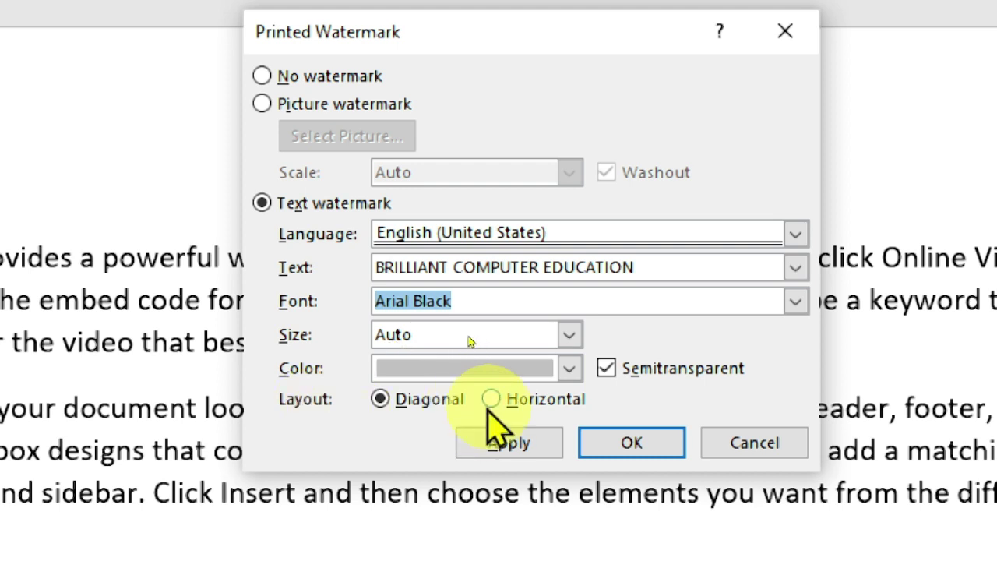
- Make the watermark dark blue, semitransparent and diagonal, and apply it
{"action": "left_click", "coordinate": [569, 369]}
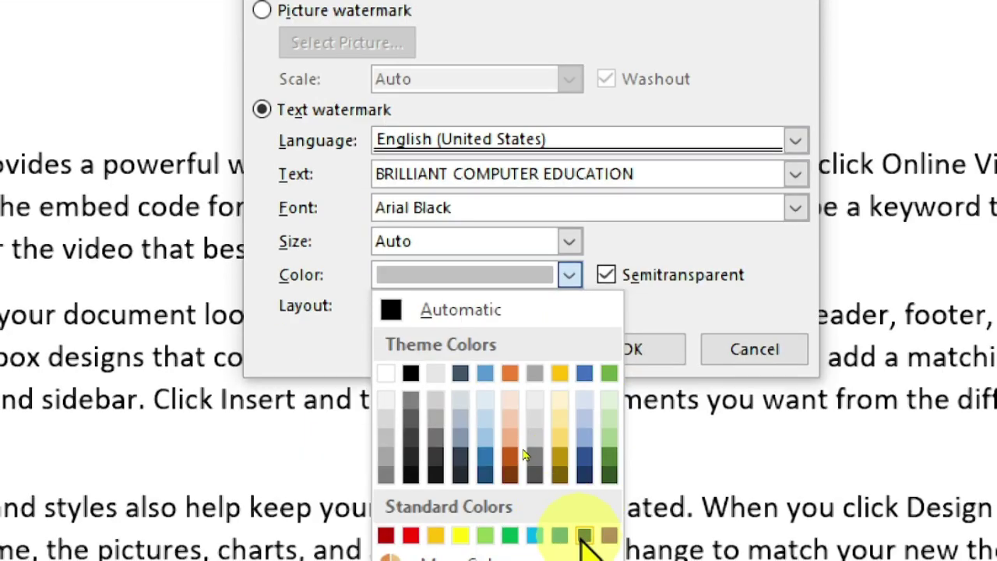
{"action": "left_click", "coordinate": [584, 535]}
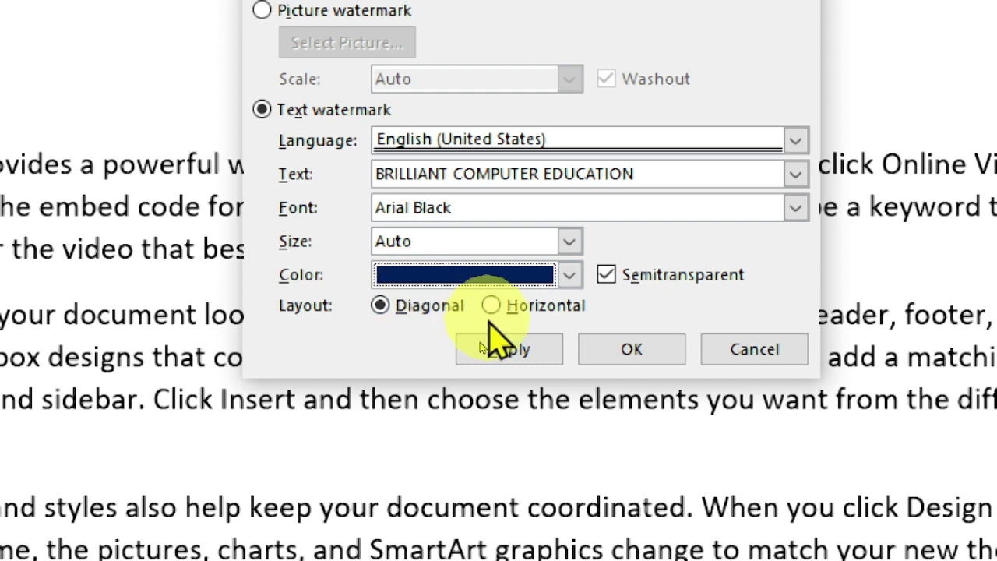
{"action": "left_click", "coordinate": [482, 345]}
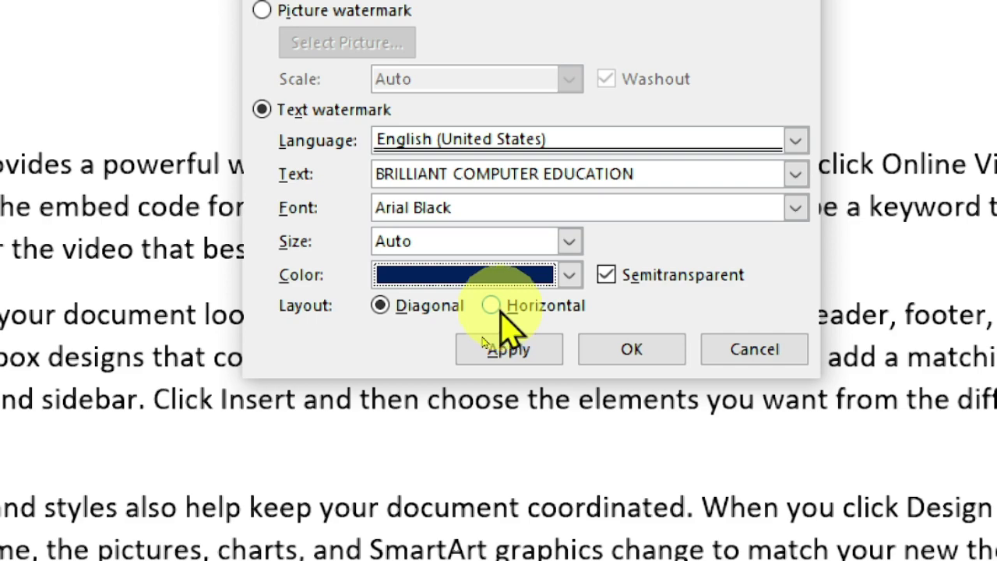
{"action": "left_click", "coordinate": [427, 312]}
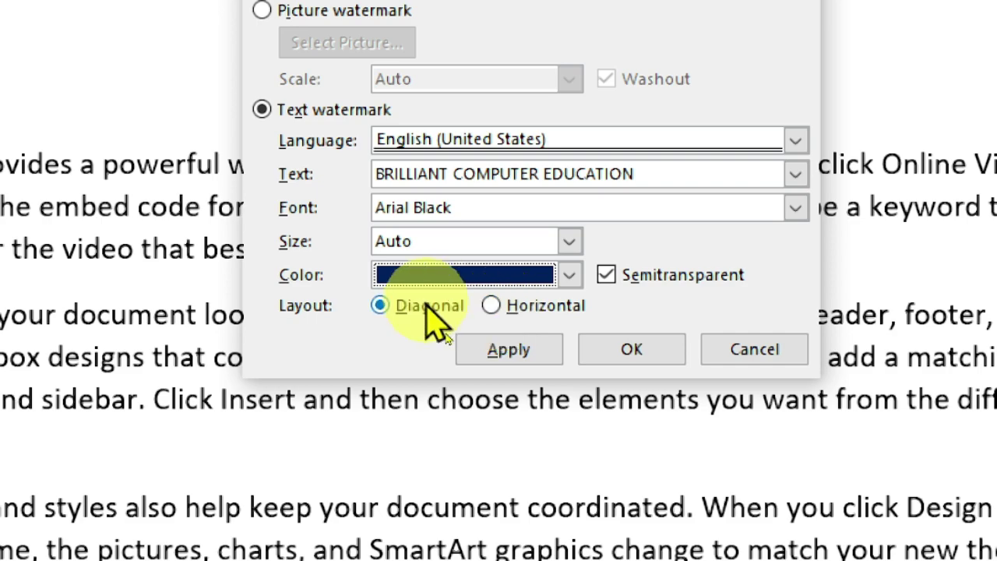
{"action": "left_click", "coordinate": [668, 364]}
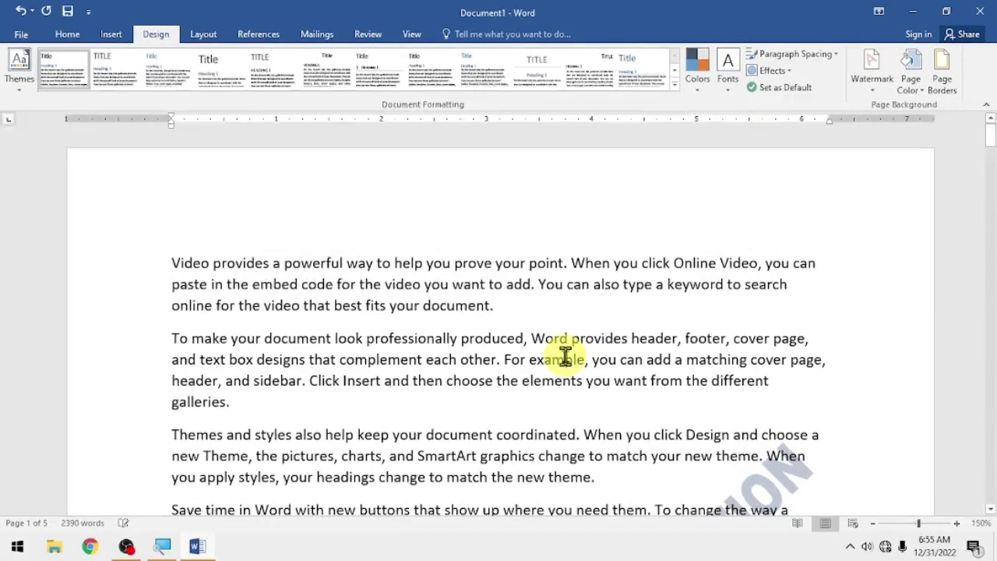
{"action": "scroll", "coordinate": [600, 362], "scroll_direction": "down", "scroll_amount": 5}
{"action": "scroll", "coordinate": [605, 362], "scroll_direction": "down", "scroll_amount": 2}
{"action": "scroll", "coordinate": [603, 366], "scroll_direction": "down", "scroll_amount": 5}
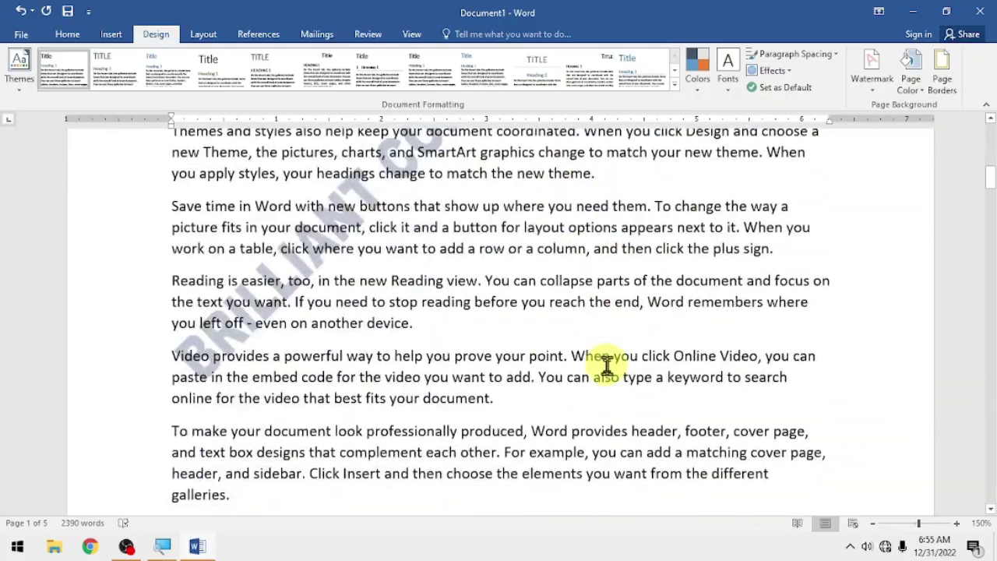
{"action": "scroll", "coordinate": [604, 366], "scroll_direction": "down", "scroll_amount": 5}
{"action": "scroll", "coordinate": [614, 366], "scroll_direction": "down", "scroll_amount": 2}
{"action": "scroll", "coordinate": [614, 365], "scroll_direction": "down", "scroll_amount": 5}
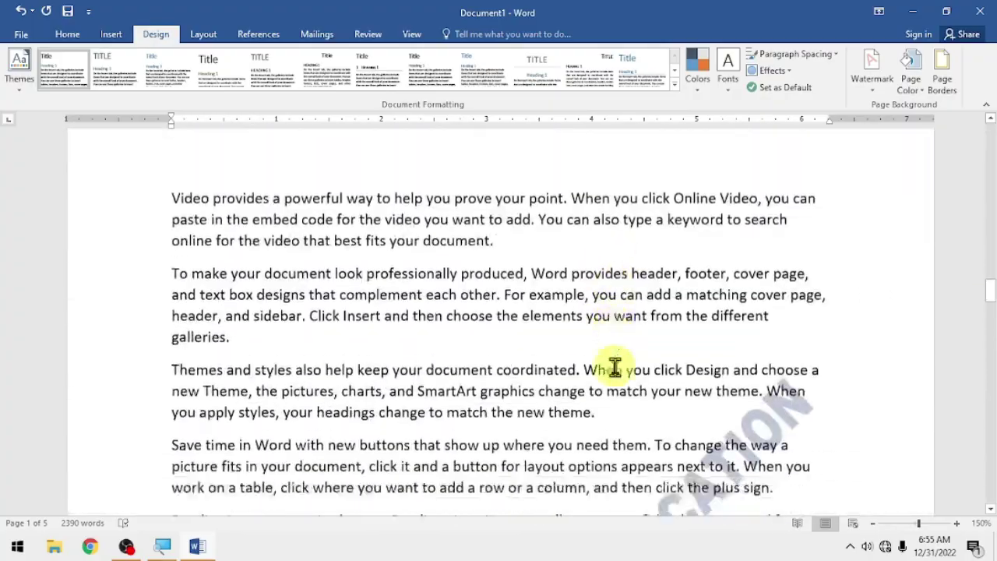
{"action": "scroll", "coordinate": [614, 366], "scroll_direction": "down", "scroll_amount": 3}
{"action": "scroll", "coordinate": [614, 366], "scroll_direction": "down", "scroll_amount": 4}
{"action": "scroll", "coordinate": [614, 366], "scroll_direction": "down", "scroll_amount": 5}
{"action": "scroll", "coordinate": [615, 366], "scroll_direction": "down", "scroll_amount": 5}
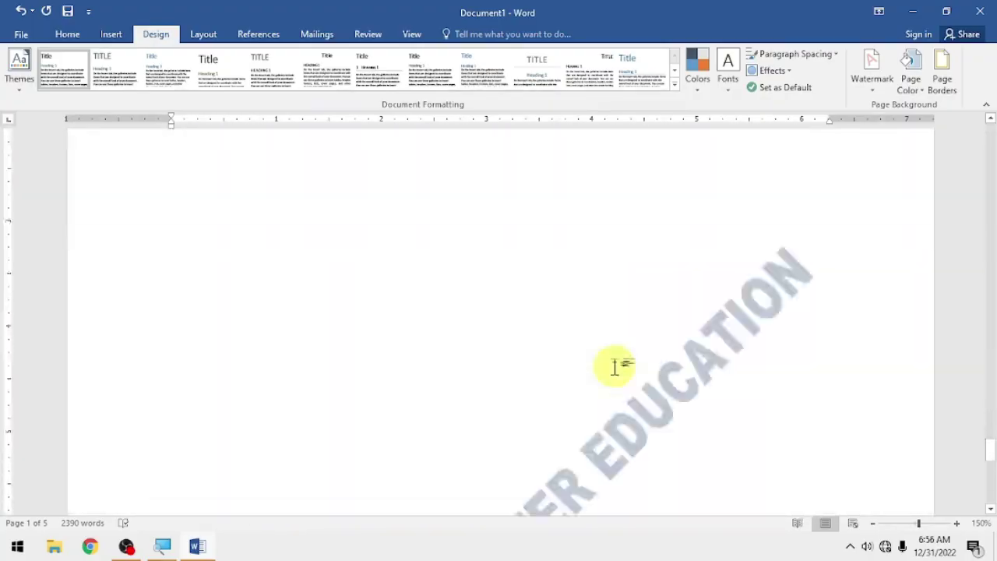
{"action": "scroll", "coordinate": [614, 366], "scroll_direction": "down", "scroll_amount": 3}
{"action": "scroll", "coordinate": [614, 366], "scroll_direction": "down", "scroll_amount": 2}
{"action": "scroll", "coordinate": [614, 366], "scroll_direction": "up", "scroll_amount": 5}
{"action": "scroll", "coordinate": [615, 366], "scroll_direction": "up", "scroll_amount": 5}
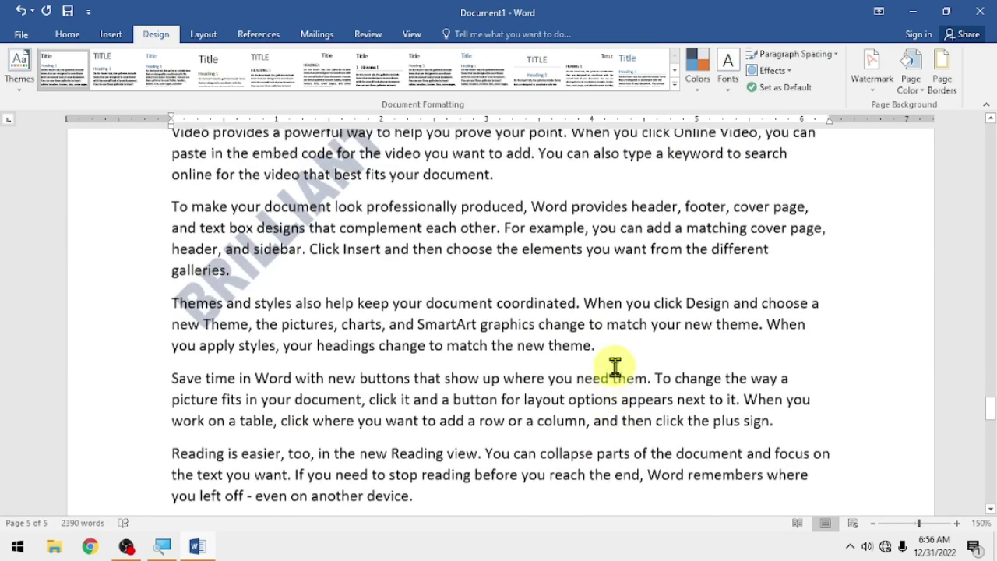
{"action": "key", "text": "ctrl+p"}
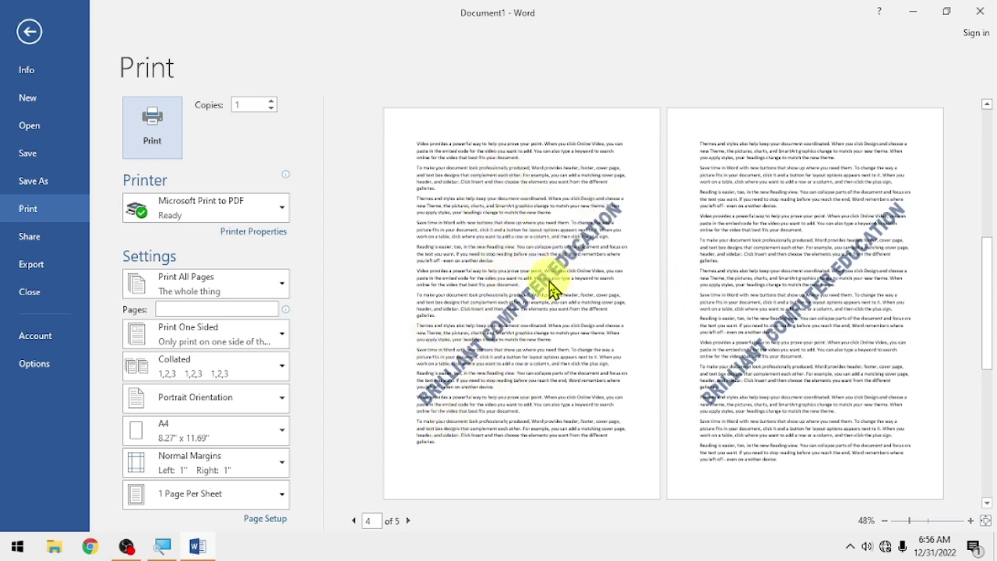
{"action": "key", "text": "Escape"}
{"action": "scroll", "coordinate": [525, 267], "scroll_direction": "down", "scroll_amount": 5}
{"action": "scroll", "coordinate": [529, 269], "scroll_direction": "down", "scroll_amount": 4}
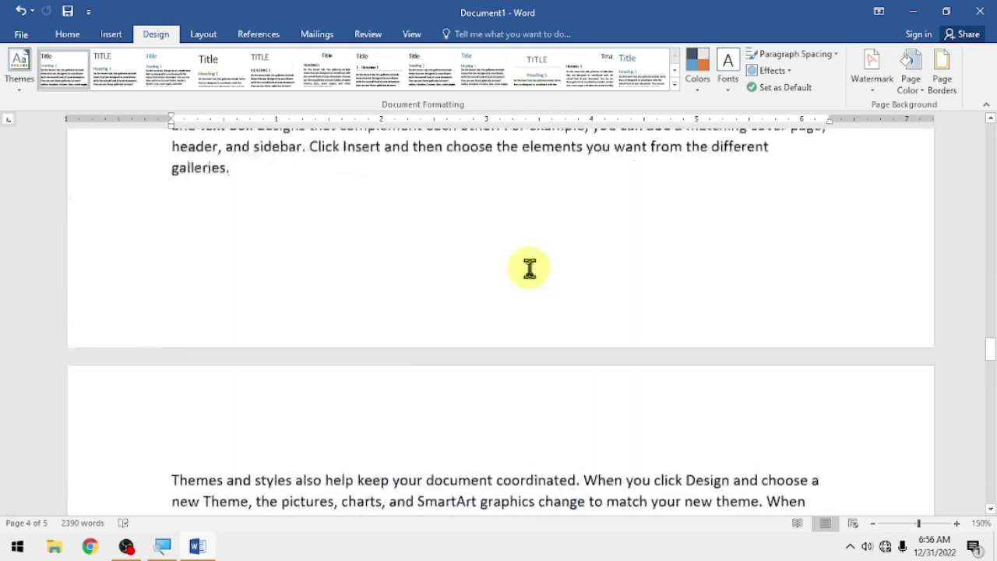
{"action": "scroll", "coordinate": [529, 269], "scroll_direction": "up", "scroll_amount": 5}
{"action": "scroll", "coordinate": [529, 269], "scroll_direction": "up", "scroll_amount": 5}
{"action": "scroll", "coordinate": [529, 268], "scroll_direction": "up", "scroll_amount": 5}
{"action": "scroll", "coordinate": [529, 268], "scroll_direction": "up", "scroll_amount": 5}
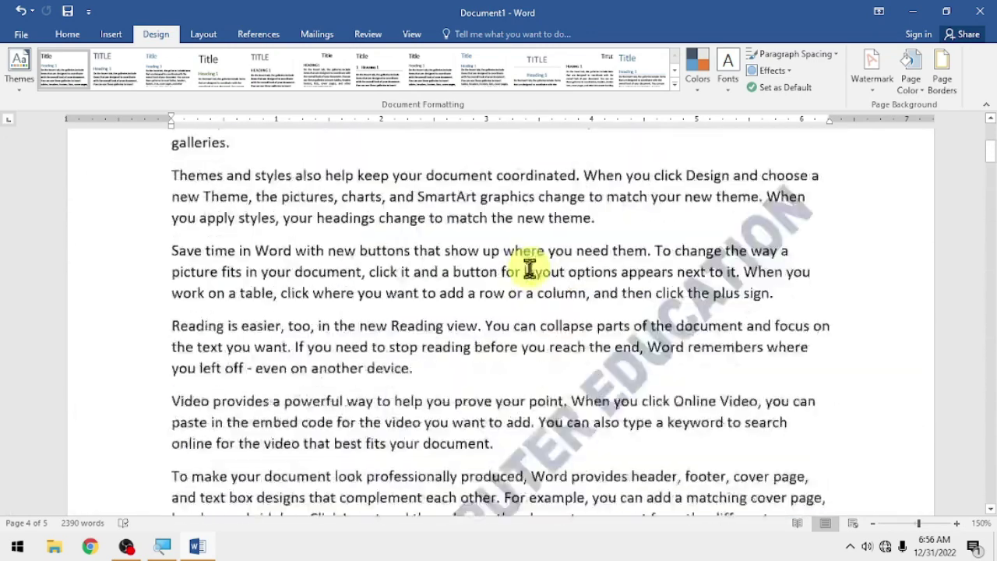
{"action": "scroll", "coordinate": [530, 268], "scroll_direction": "up", "scroll_amount": 10}
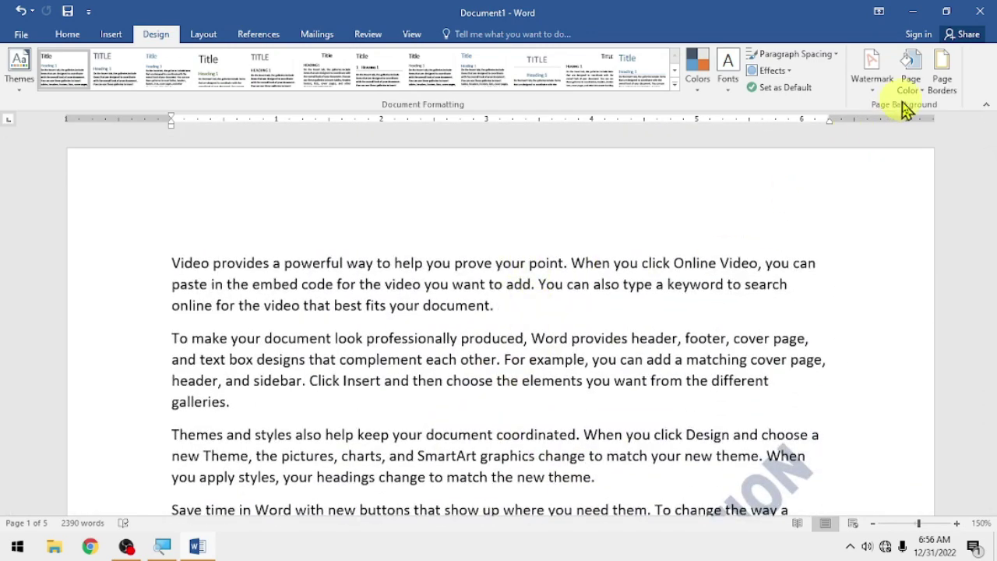
- Set the page colour to yellow
{"action": "left_click", "coordinate": [916, 93]}
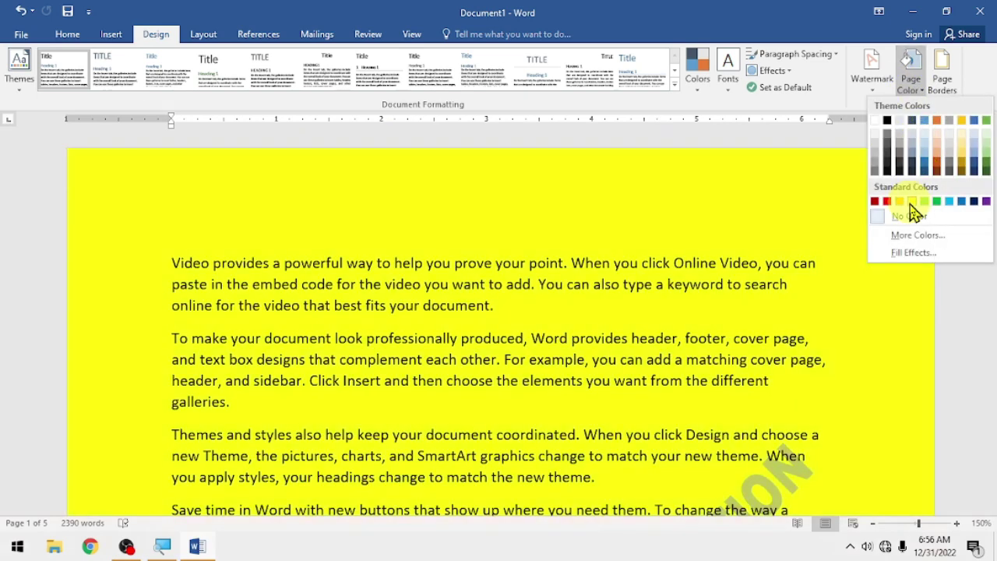
{"action": "left_click", "coordinate": [912, 202]}
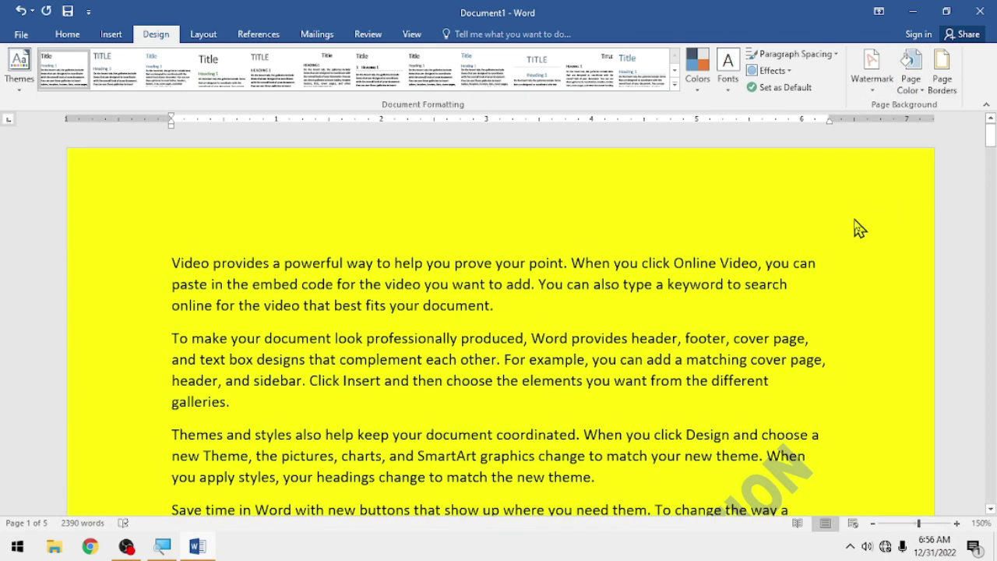
{"action": "scroll", "coordinate": [853, 226], "scroll_direction": "down", "scroll_amount": 2}
{"action": "scroll", "coordinate": [853, 226], "scroll_direction": "up", "scroll_amount": 2}
- Add a 3 pt hatched box border around every page
{"action": "left_click", "coordinate": [944, 78]}
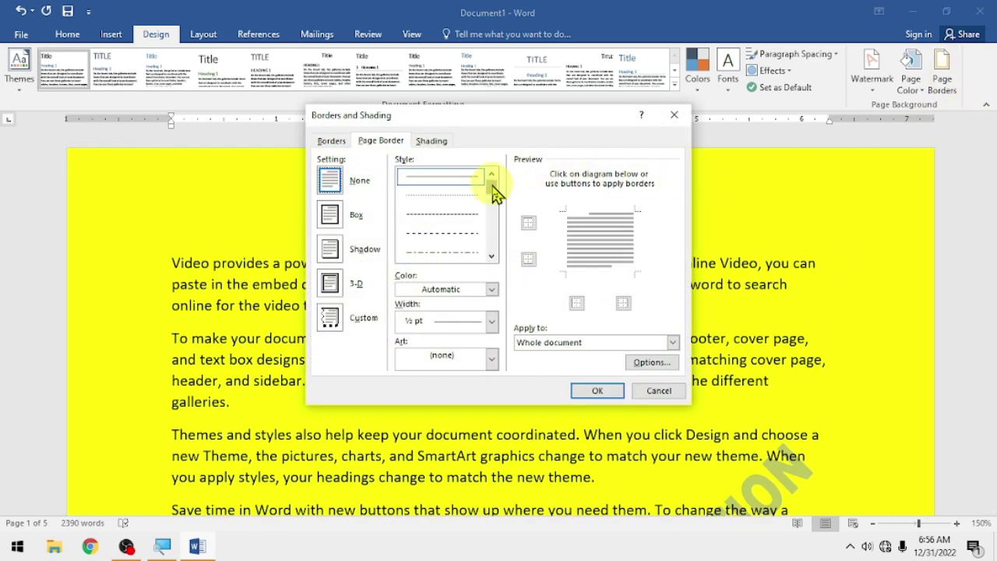
{"action": "left_click_drag", "start_coordinate": [492, 191], "coordinate": [492, 242]}
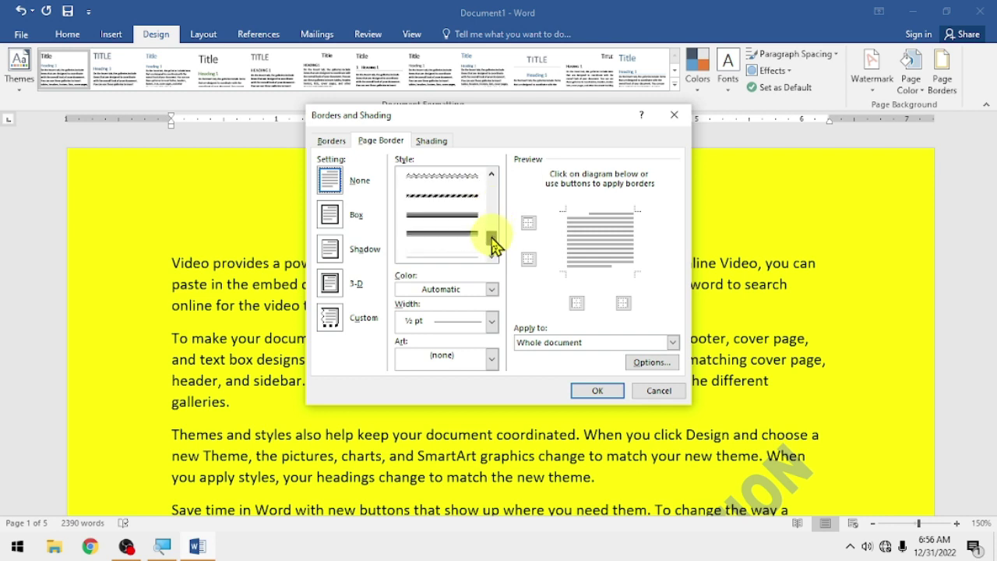
{"action": "left_click", "coordinate": [440, 196]}
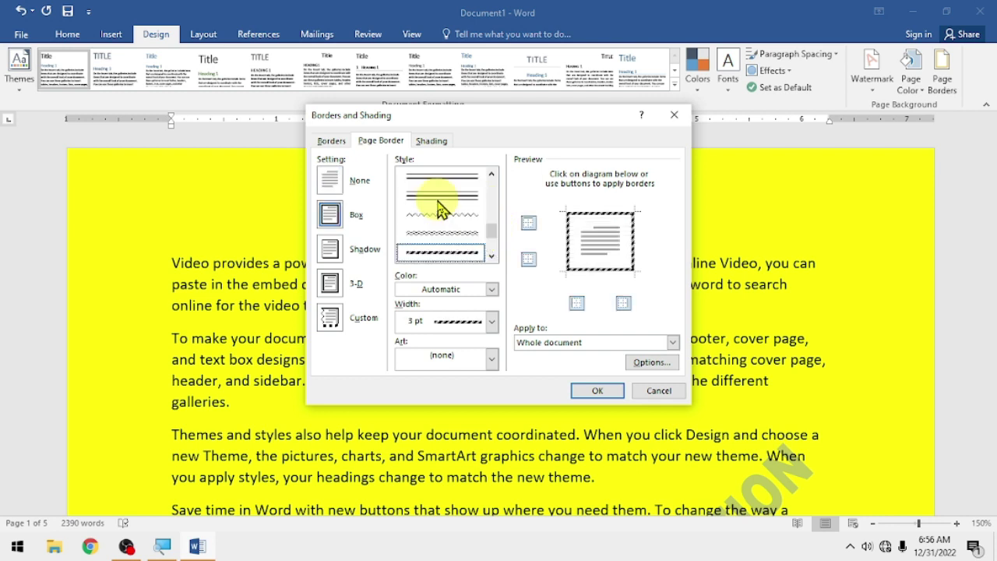
{"action": "left_click", "coordinate": [597, 390]}
{"action": "scroll", "coordinate": [830, 267], "scroll_direction": "down", "scroll_amount": 3}
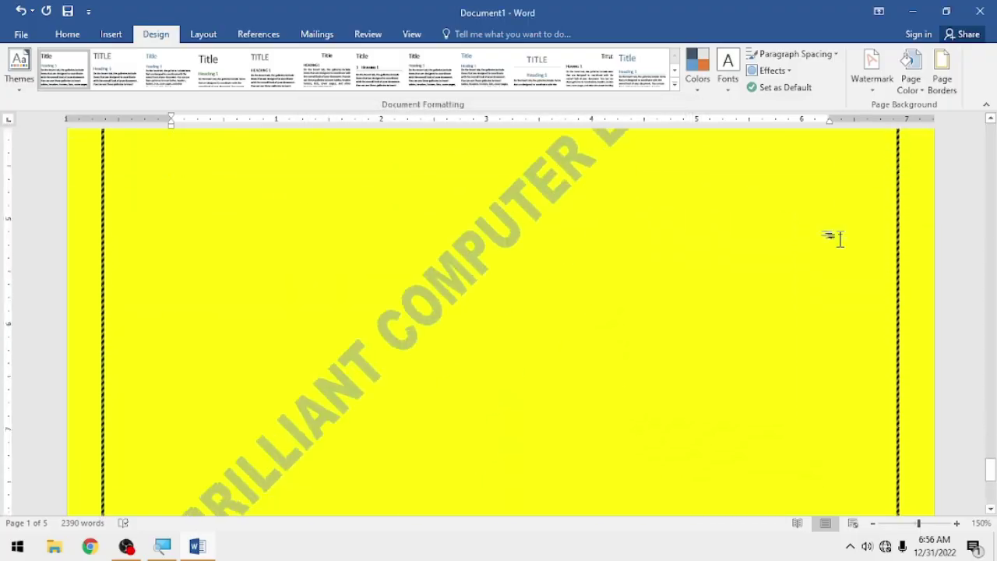
{"action": "scroll", "coordinate": [840, 239], "scroll_direction": "up", "scroll_amount": 5}
{"action": "scroll", "coordinate": [840, 240], "scroll_direction": "up", "scroll_amount": 5}
{"action": "scroll", "coordinate": [840, 240], "scroll_direction": "up", "scroll_amount": 5}
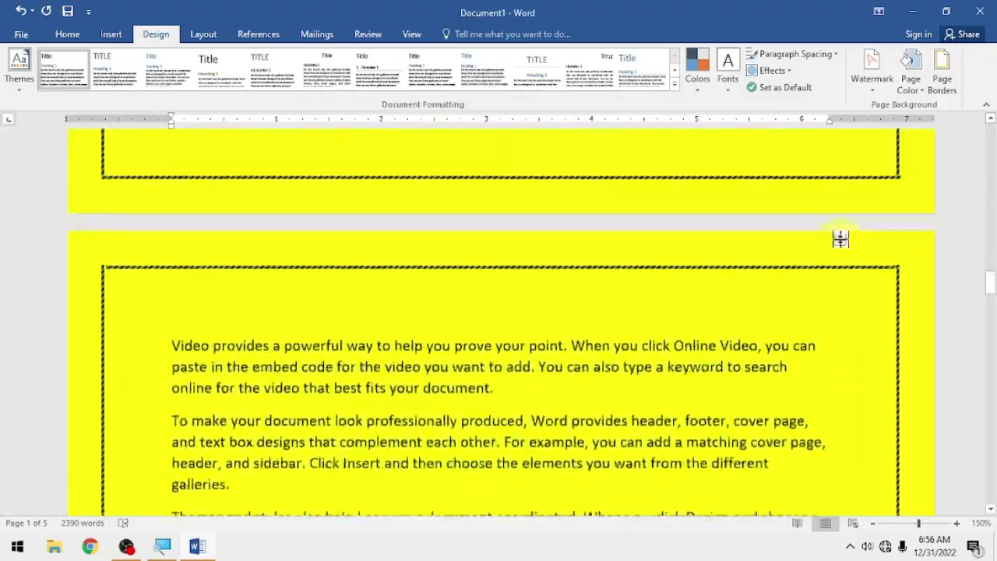
{"action": "scroll", "coordinate": [840, 240], "scroll_direction": "up", "scroll_amount": 1}
{"action": "scroll", "coordinate": [840, 239], "scroll_direction": "up", "scroll_amount": 5}
{"action": "scroll", "coordinate": [840, 239], "scroll_direction": "up", "scroll_amount": 5}
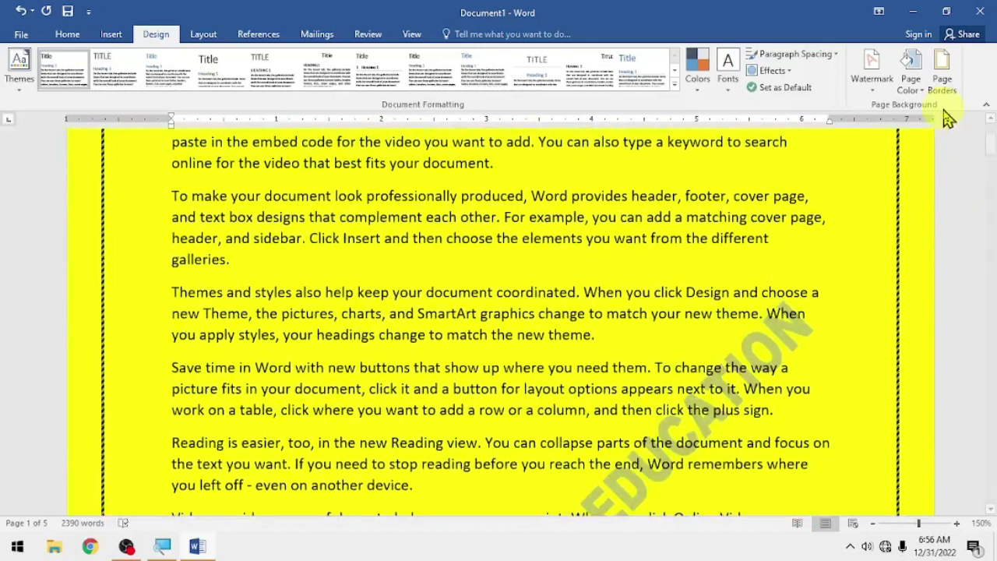
- Replace the dashed border with a 31 pt green pine-tree art border on the whole document
{"action": "left_click", "coordinate": [943, 81]}
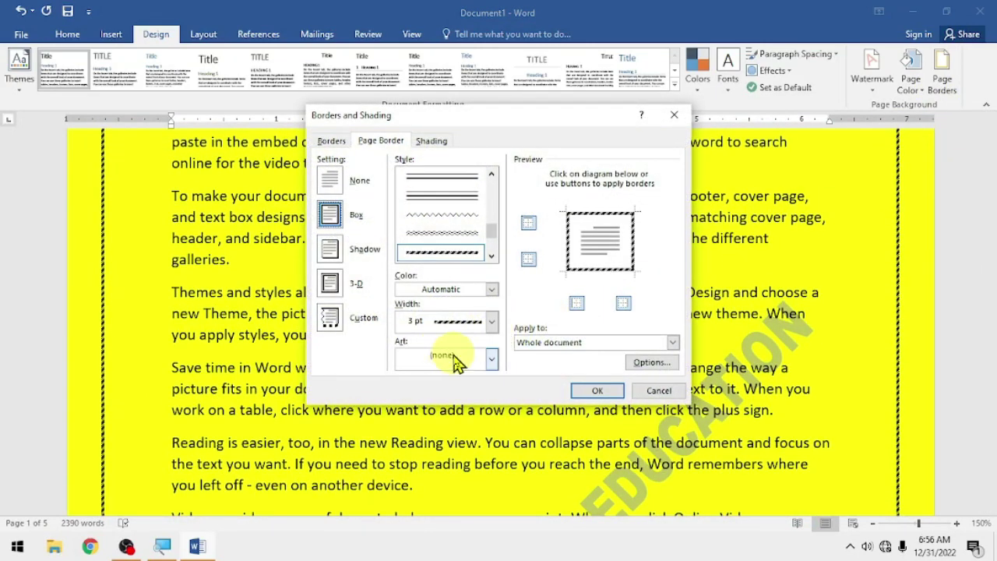
{"action": "left_click", "coordinate": [493, 356]}
{"action": "scroll", "coordinate": [452, 409], "scroll_direction": "down", "scroll_amount": 3}
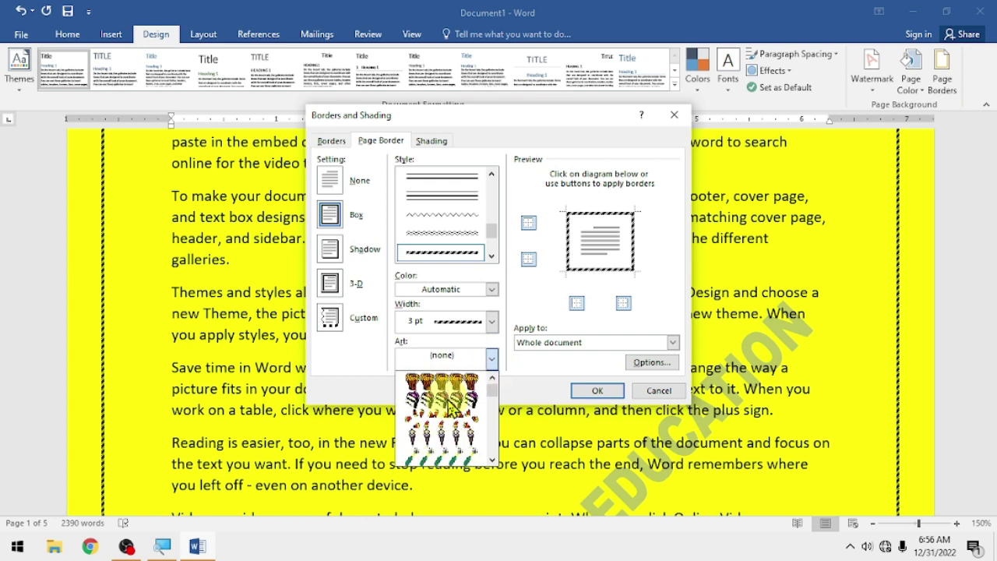
{"action": "scroll", "coordinate": [452, 413], "scroll_direction": "down", "scroll_amount": 2}
{"action": "scroll", "coordinate": [450, 424], "scroll_direction": "down", "scroll_amount": 2}
{"action": "scroll", "coordinate": [448, 436], "scroll_direction": "down", "scroll_amount": 1}
{"action": "left_click", "coordinate": [446, 450]}
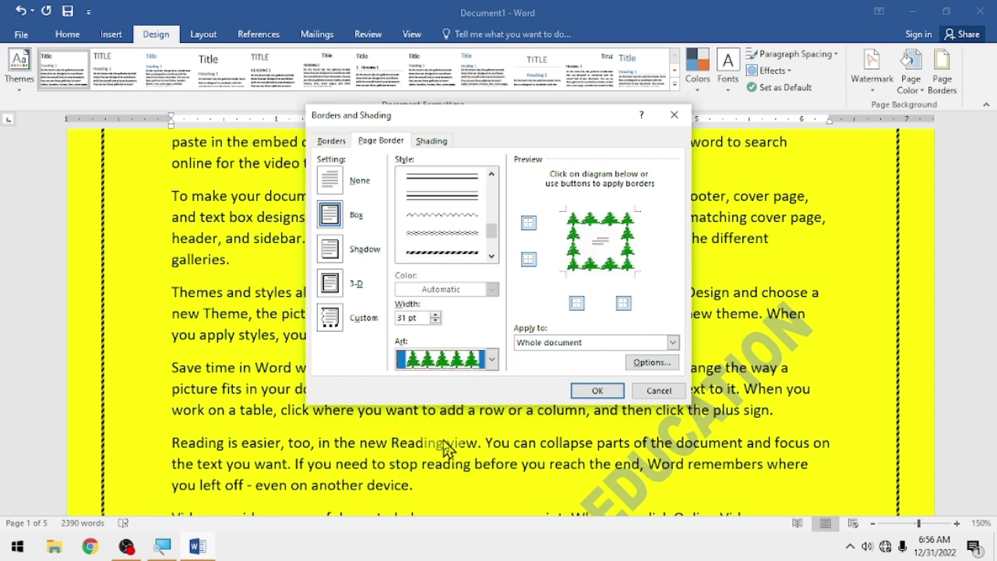
{"action": "left_click", "coordinate": [574, 396]}
{"action": "scroll", "coordinate": [576, 393], "scroll_direction": "down", "scroll_amount": 5}
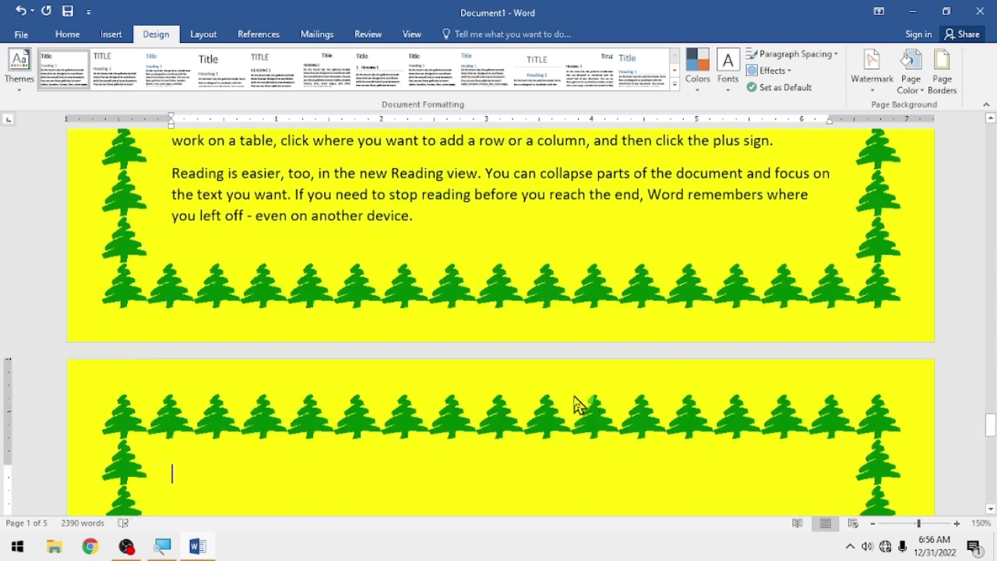
{"action": "scroll", "coordinate": [576, 391], "scroll_direction": "down", "scroll_amount": 5}
{"action": "scroll", "coordinate": [576, 389], "scroll_direction": "down", "scroll_amount": 4}
{"action": "scroll", "coordinate": [576, 389], "scroll_direction": "down", "scroll_amount": 5}
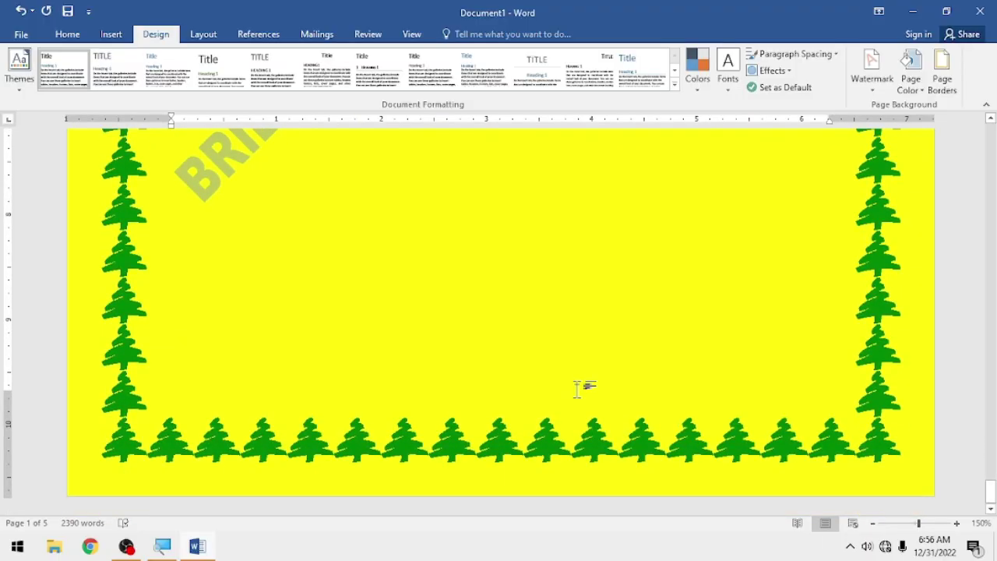
{"action": "scroll", "coordinate": [576, 389], "scroll_direction": "down", "scroll_amount": 5}
{"action": "scroll", "coordinate": [576, 390], "scroll_direction": "down", "scroll_amount": 5}
{"action": "scroll", "coordinate": [576, 390], "scroll_direction": "down", "scroll_amount": 3}
{"action": "scroll", "coordinate": [576, 389], "scroll_direction": "down", "scroll_amount": 5}
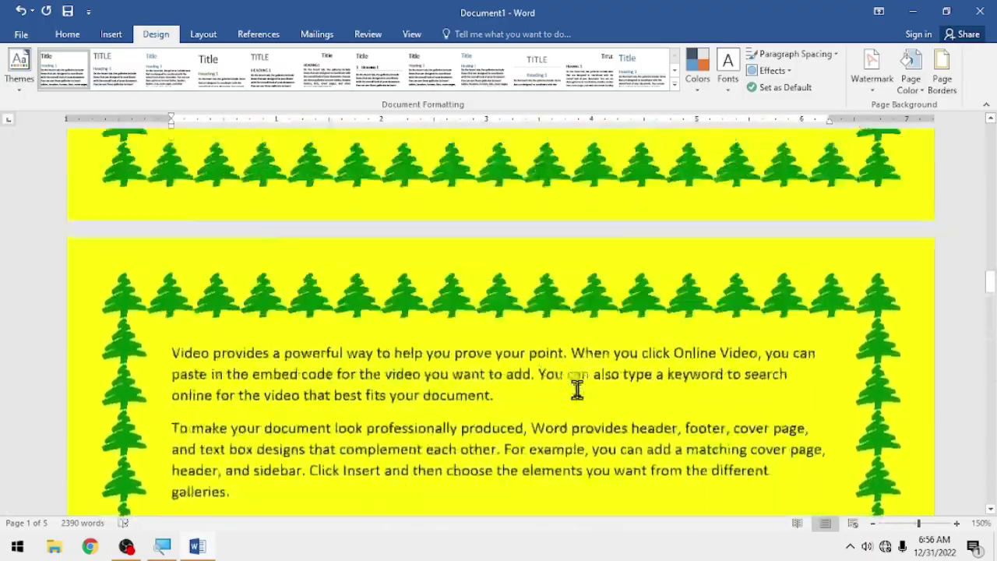
{"action": "scroll", "coordinate": [576, 390], "scroll_direction": "down", "scroll_amount": 5}
{"action": "scroll", "coordinate": [576, 389], "scroll_direction": "up", "scroll_amount": 2}
{"action": "scroll", "coordinate": [576, 390], "scroll_direction": "up", "scroll_amount": 2}
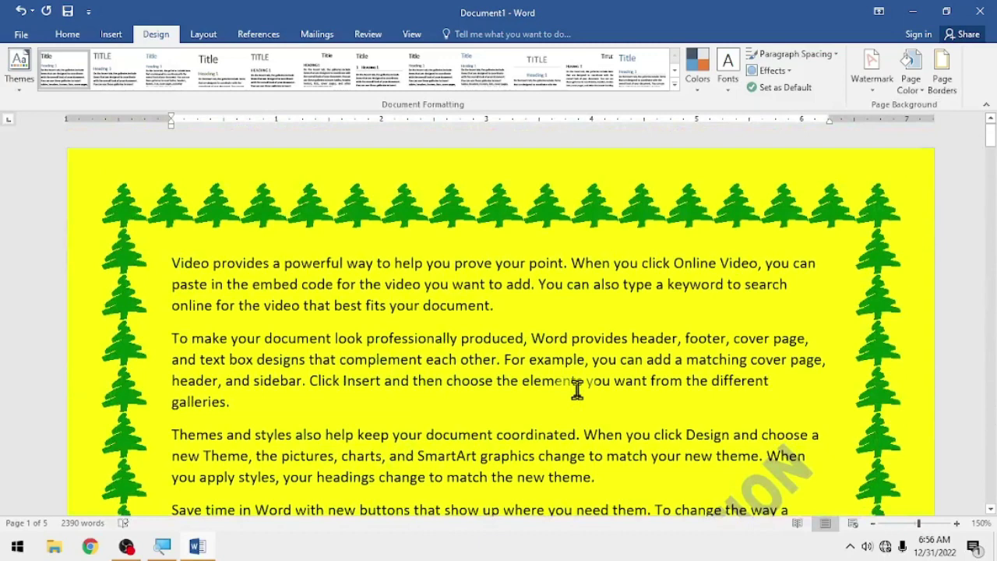
- Remove the BRILLIANT COMPUTER EDUCATION watermark from the pages
{"action": "left_click", "coordinate": [583, 380]}
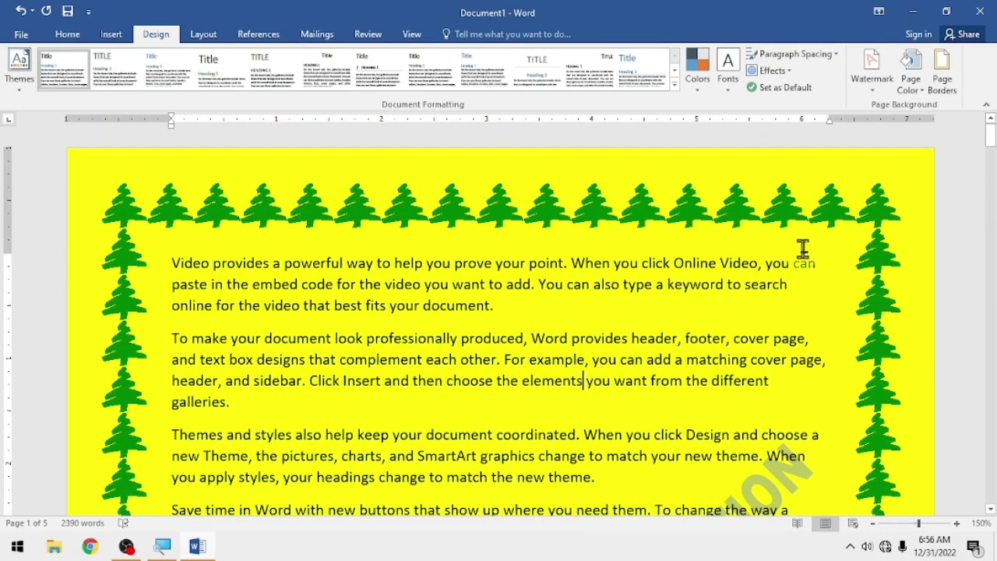
{"action": "left_click", "coordinate": [886, 92]}
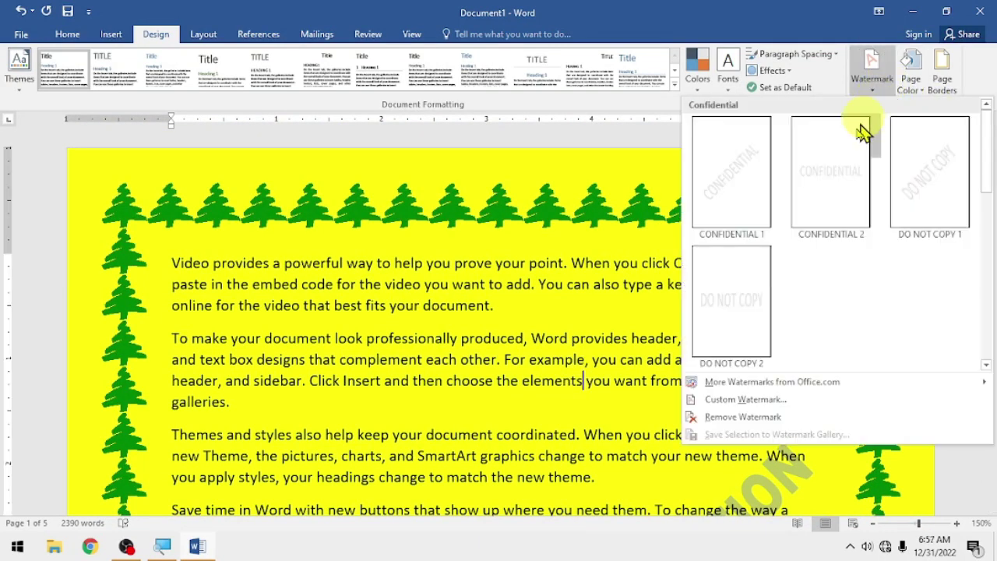
{"action": "left_click", "coordinate": [720, 417]}
- Set the page colour to No Color and the page border to None
{"action": "left_click", "coordinate": [910, 81]}
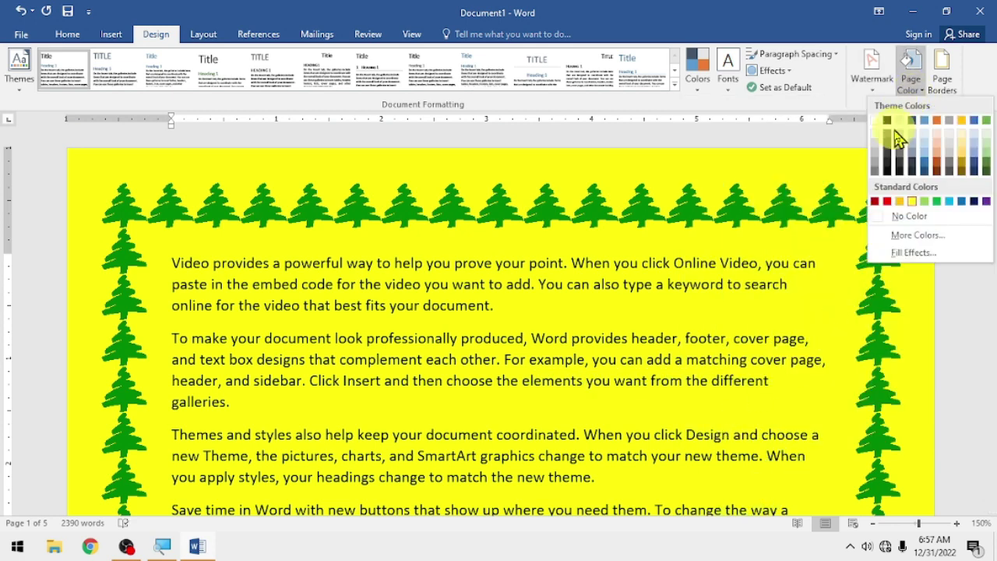
{"action": "left_click", "coordinate": [909, 216]}
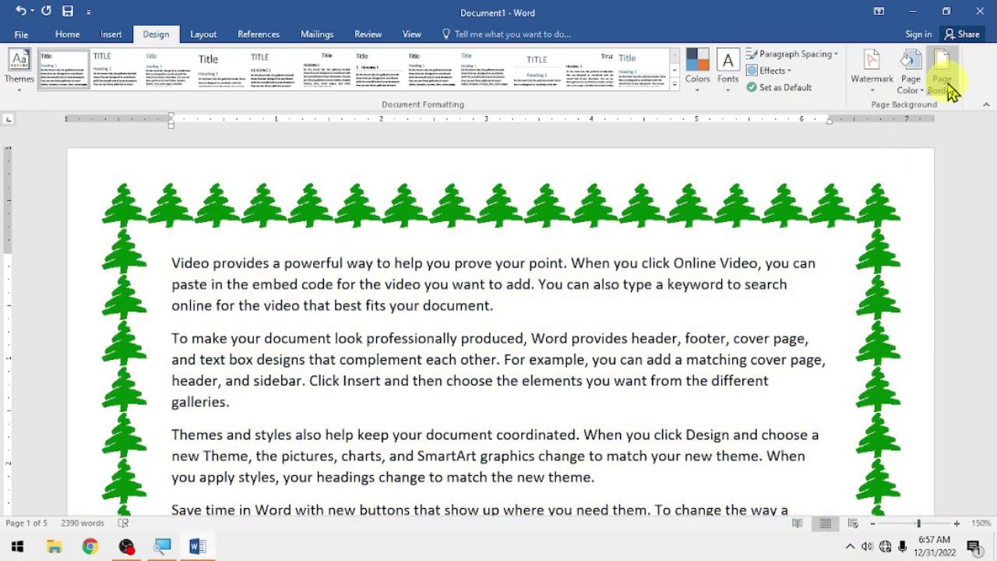
{"action": "left_click", "coordinate": [951, 92]}
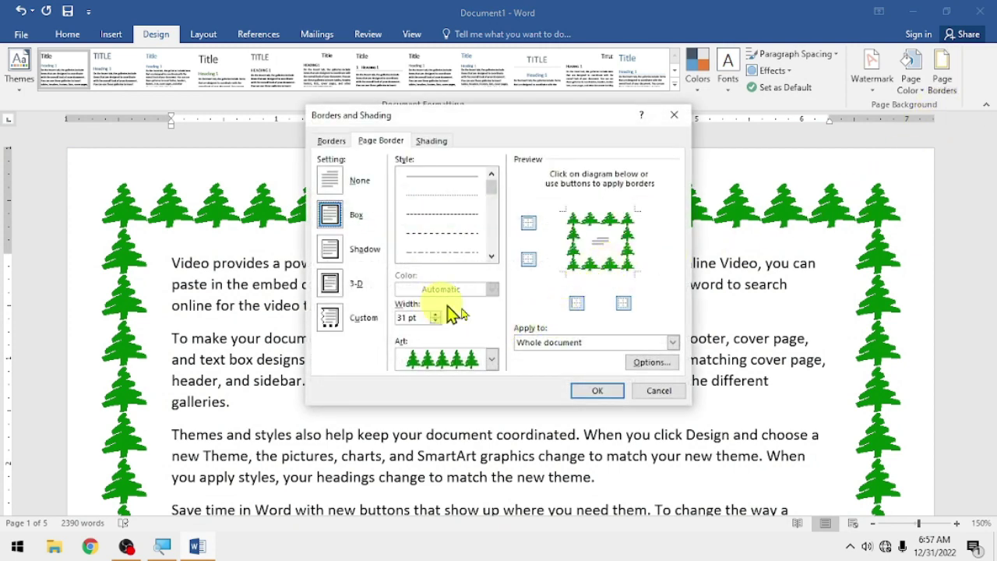
{"action": "left_click", "coordinate": [330, 181]}
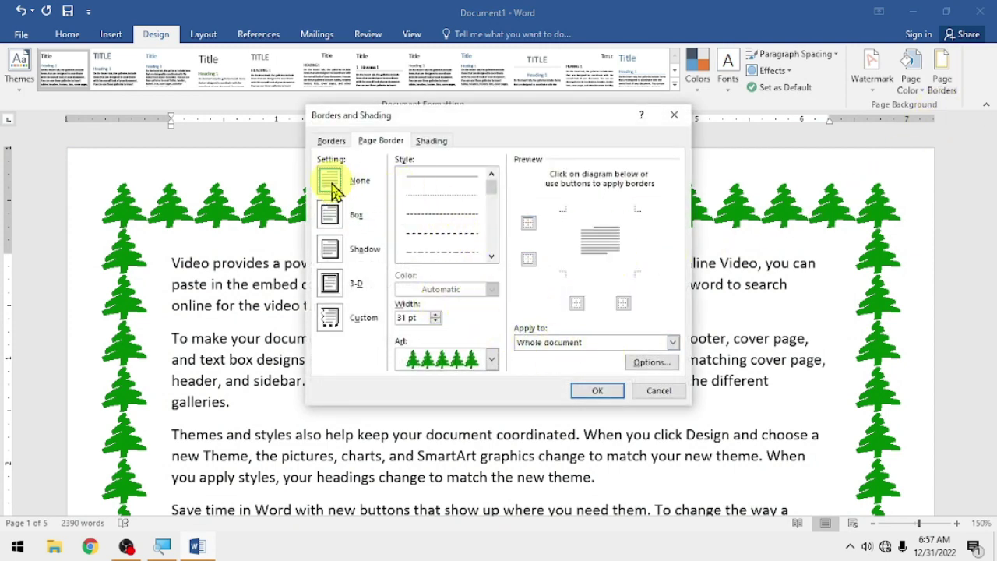
{"action": "left_click", "coordinate": [579, 388]}
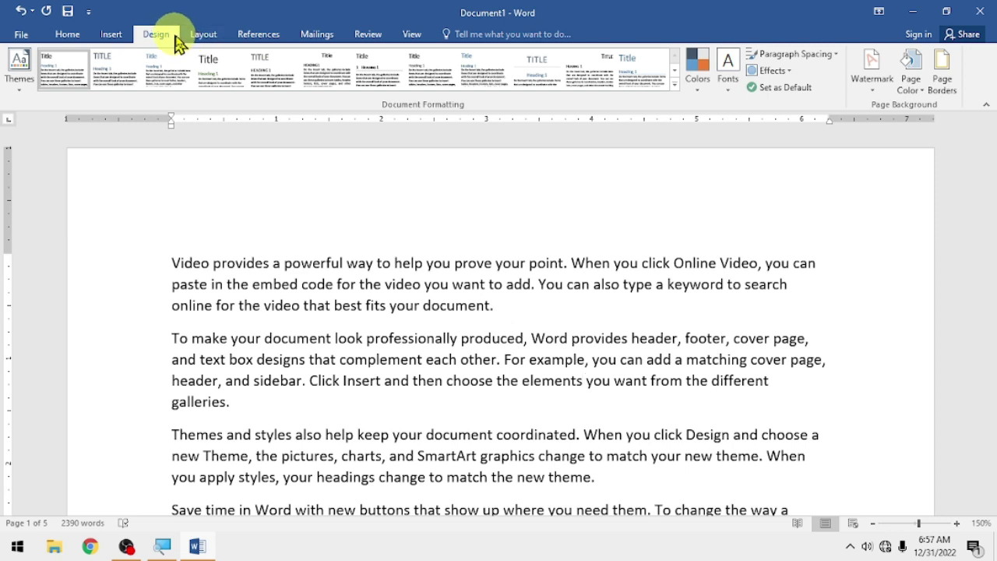
- Split the first two paragraphs into two columns with a line between them
{"action": "left_click", "coordinate": [201, 39]}
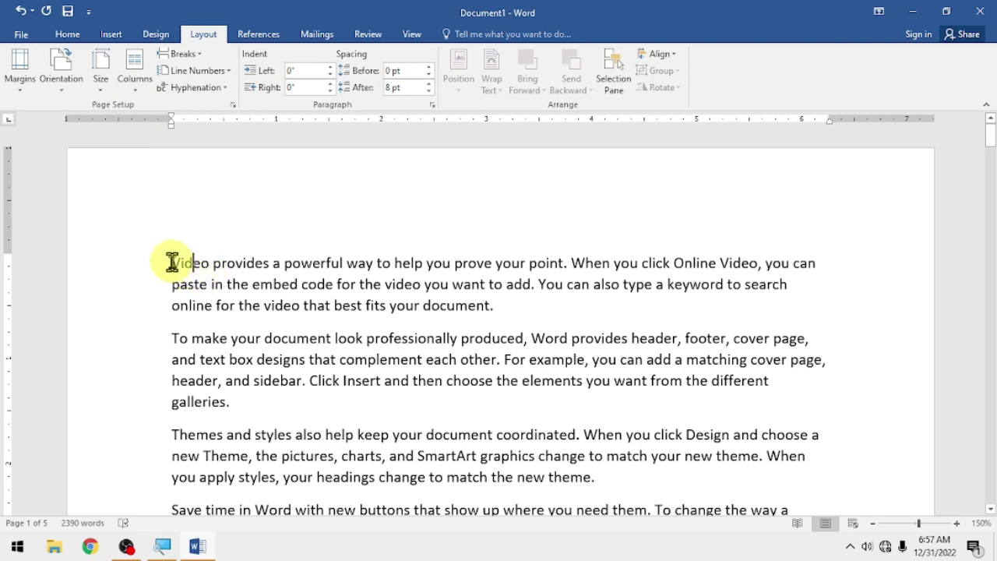
{"action": "left_click_drag", "start_coordinate": [172, 261], "coordinate": [403, 398]}
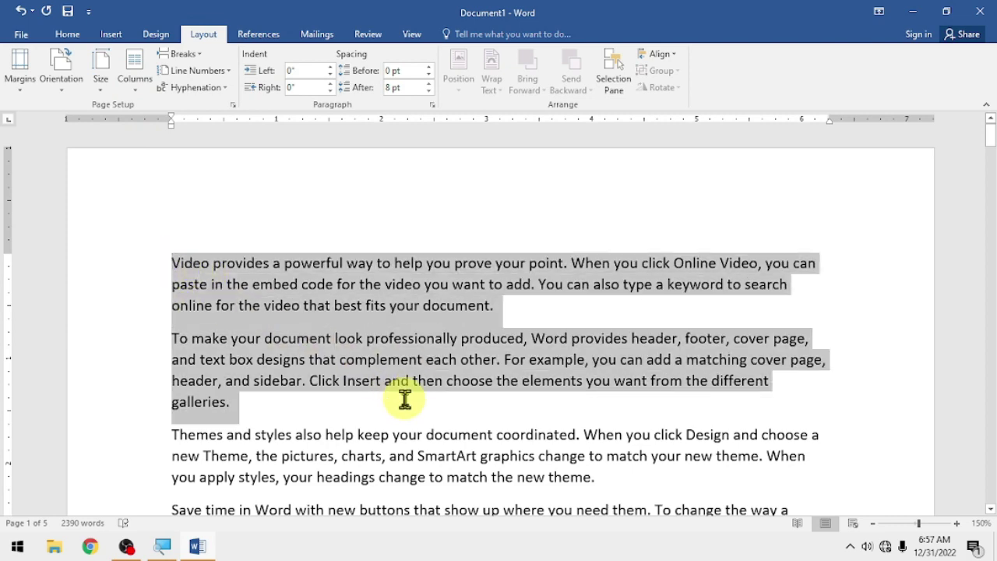
{"action": "left_click", "coordinate": [142, 87]}
{"action": "left_click", "coordinate": [155, 141]}
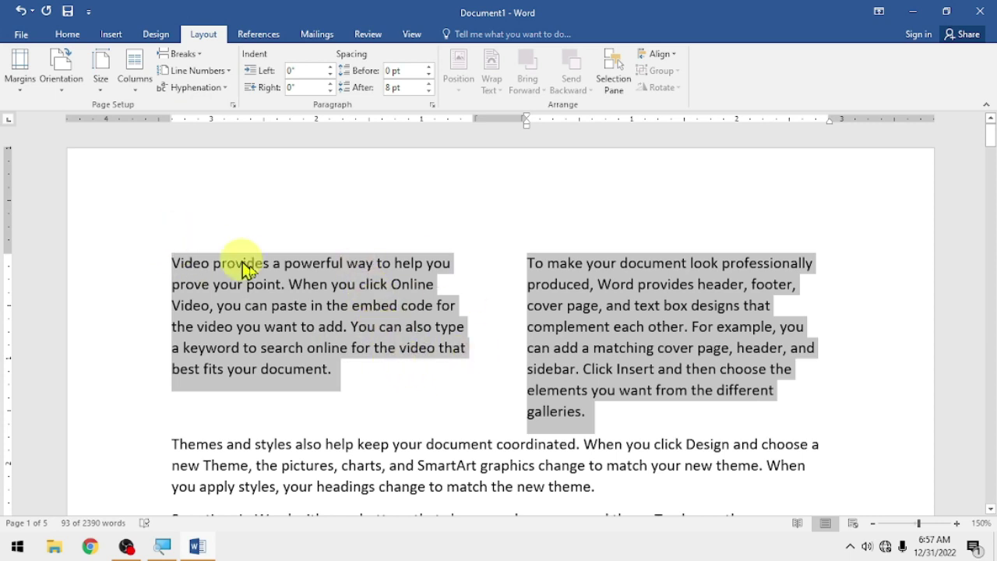
{"action": "left_click", "coordinate": [139, 92]}
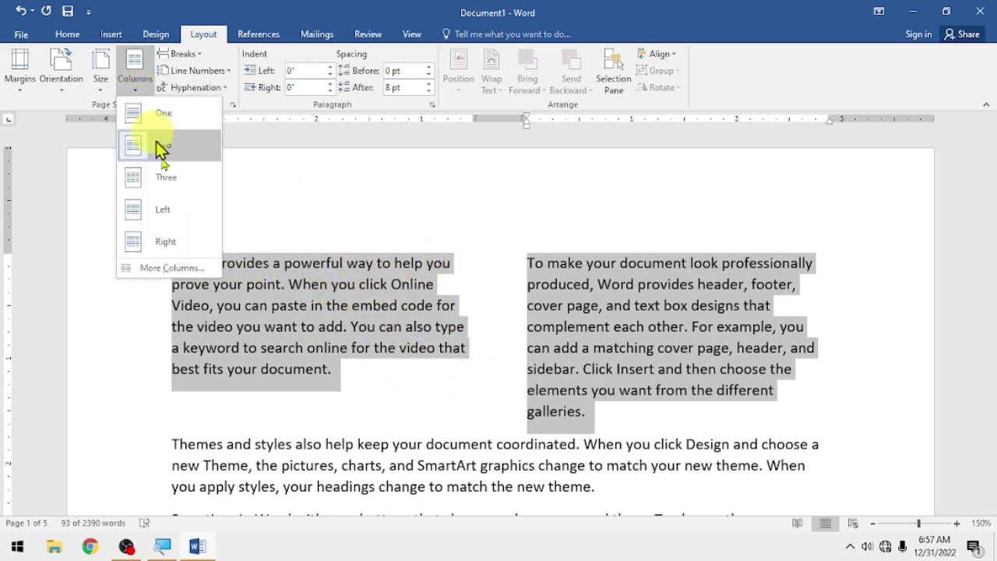
{"action": "left_click", "coordinate": [173, 273]}
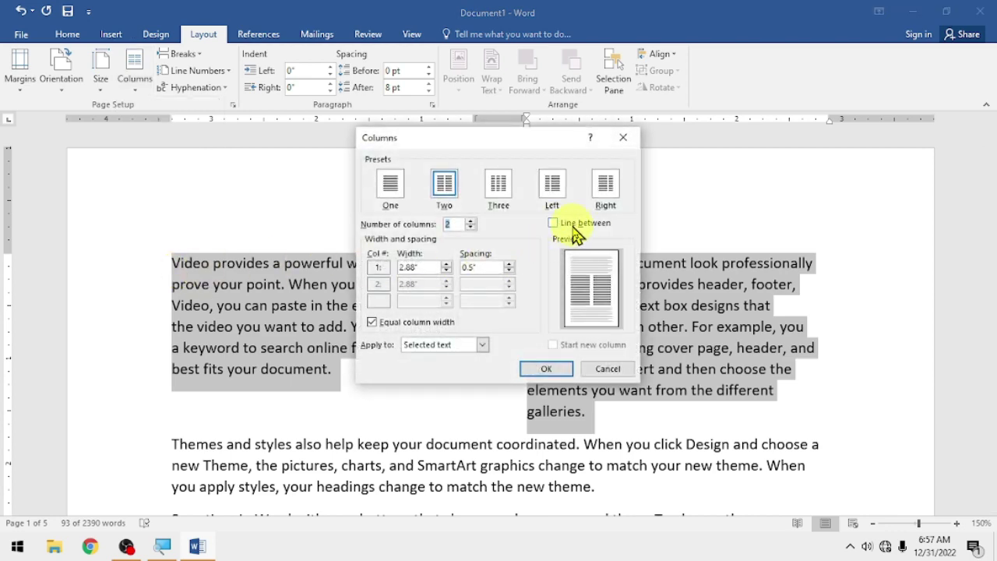
{"action": "left_click", "coordinate": [546, 372]}
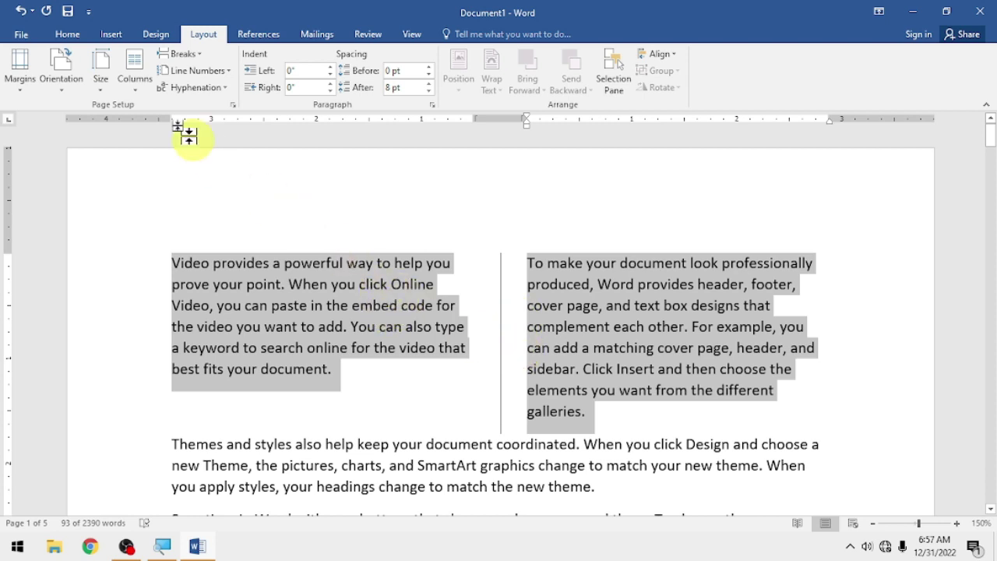
- Return the two paragraphs to a single column
{"action": "left_click", "coordinate": [134, 82]}
{"action": "left_click", "coordinate": [181, 123]}
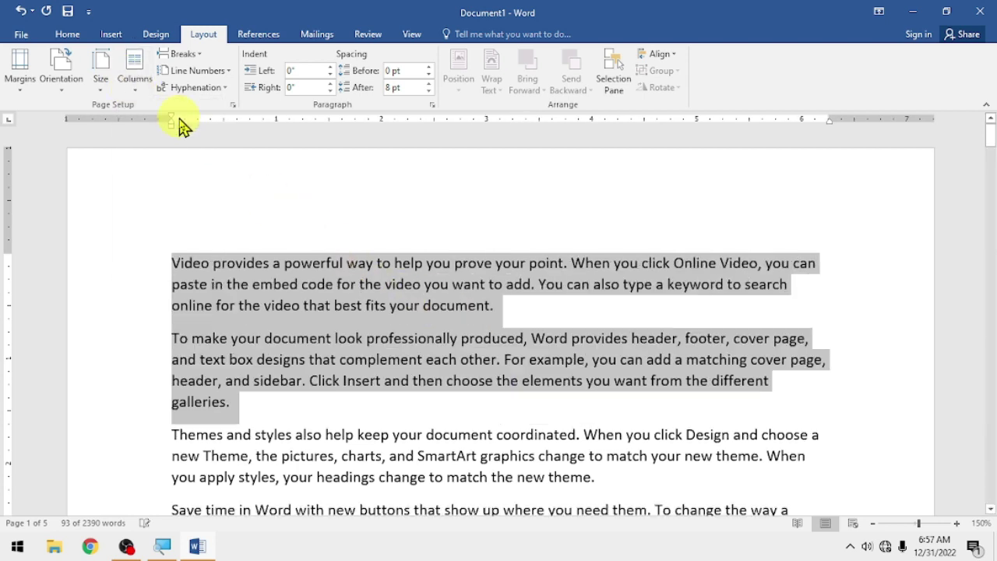
{"action": "left_click", "coordinate": [413, 285]}
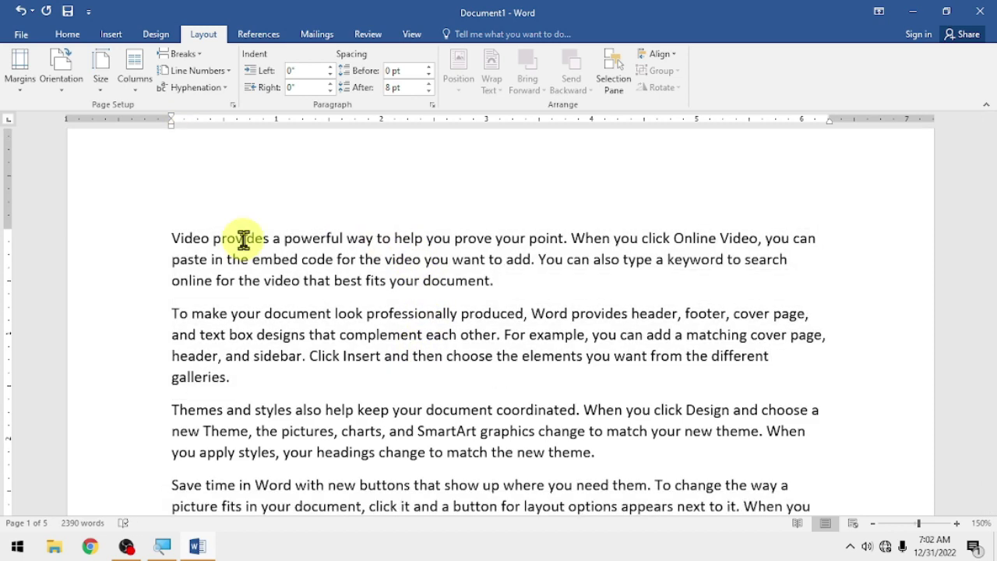
- Turn on continuous line numbering and review the numbered lines through the document
{"action": "scroll", "coordinate": [243, 239], "scroll_direction": "down", "scroll_amount": 5}
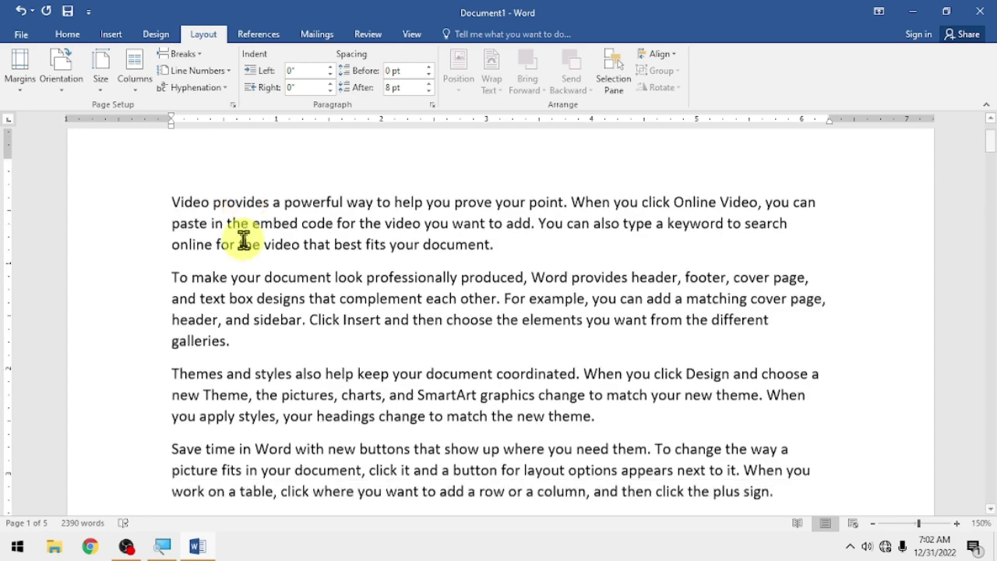
{"action": "scroll", "coordinate": [244, 239], "scroll_direction": "up", "scroll_amount": 5}
{"action": "scroll", "coordinate": [244, 239], "scroll_direction": "up", "scroll_amount": 1}
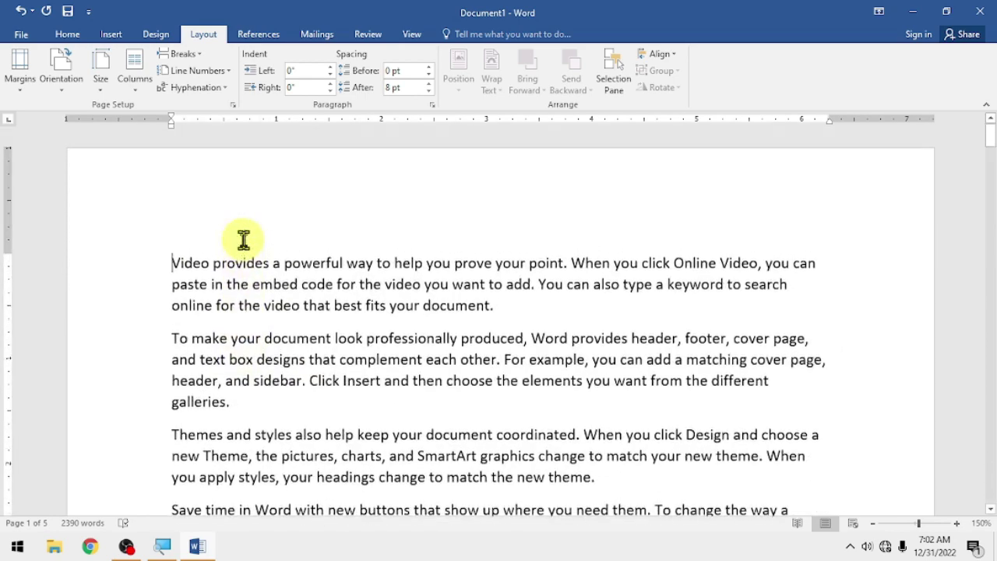
{"action": "left_click", "coordinate": [241, 283]}
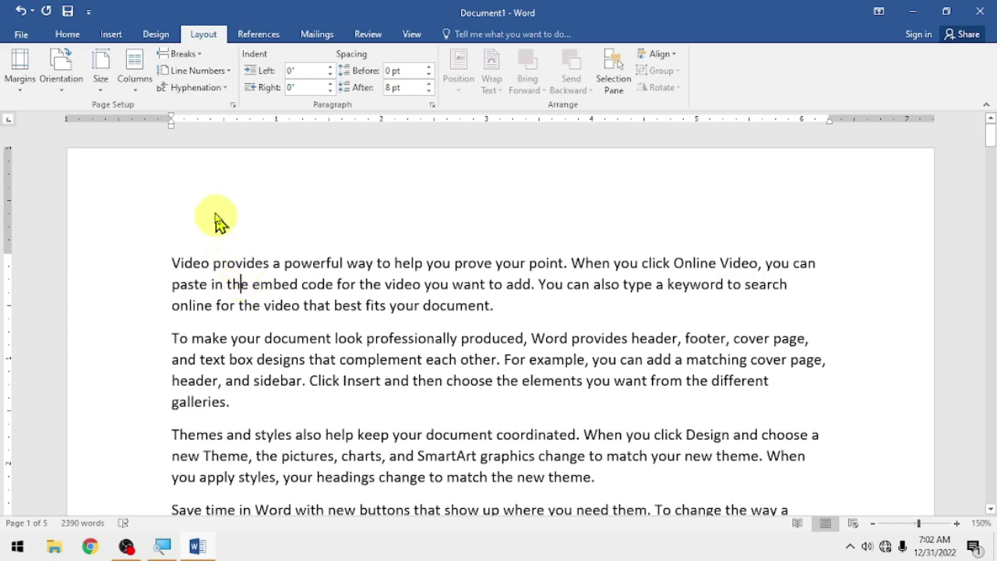
{"action": "left_click", "coordinate": [191, 74]}
{"action": "left_click", "coordinate": [202, 107]}
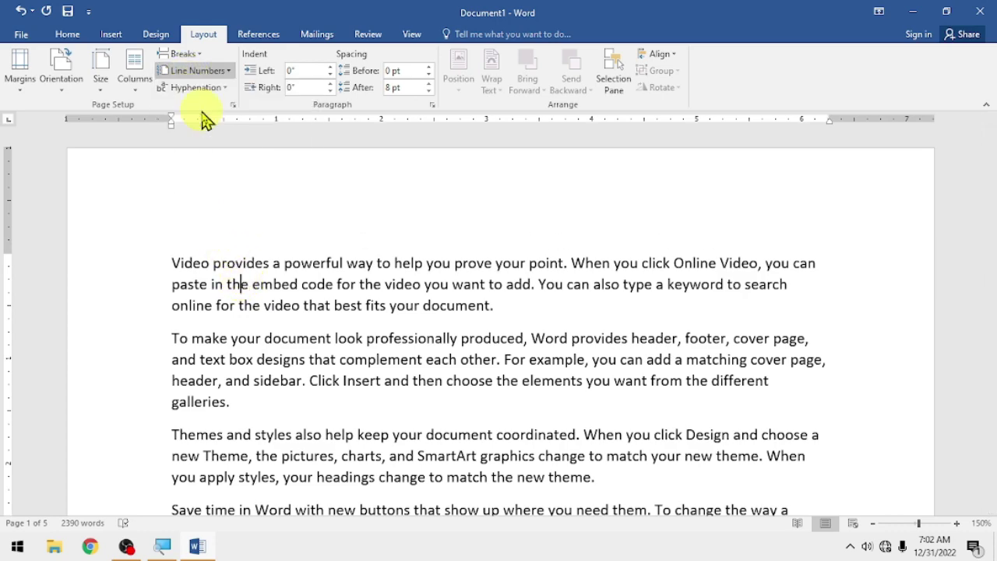
{"action": "scroll", "coordinate": [260, 312], "scroll_direction": "down", "scroll_amount": 3}
{"action": "scroll", "coordinate": [261, 315], "scroll_direction": "down", "scroll_amount": 6}
{"action": "scroll", "coordinate": [262, 308], "scroll_direction": "down", "scroll_amount": 5}
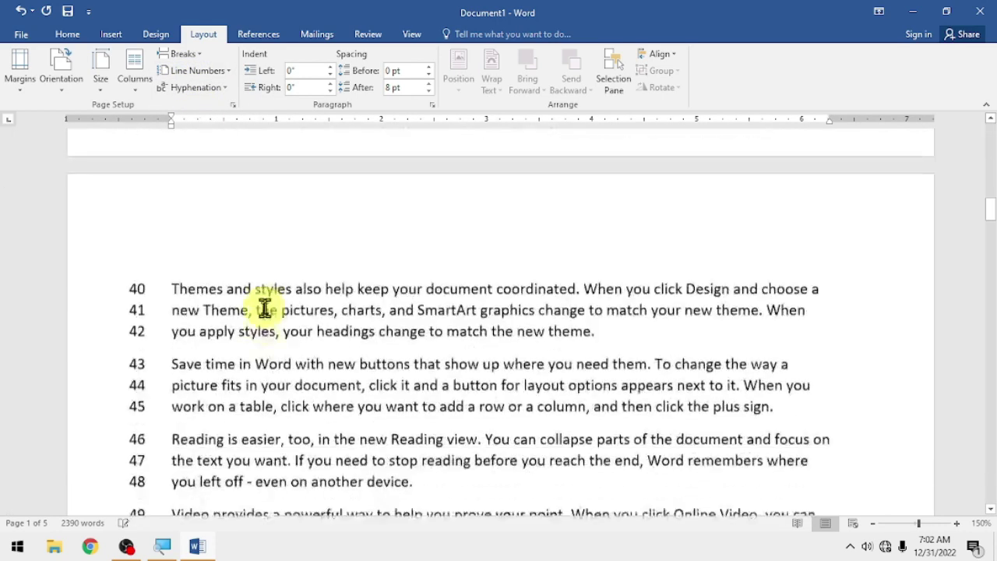
{"action": "scroll", "coordinate": [262, 307], "scroll_direction": "down", "scroll_amount": 4}
{"action": "scroll", "coordinate": [262, 305], "scroll_direction": "down", "scroll_amount": 5}
{"action": "scroll", "coordinate": [264, 306], "scroll_direction": "down", "scroll_amount": 4}
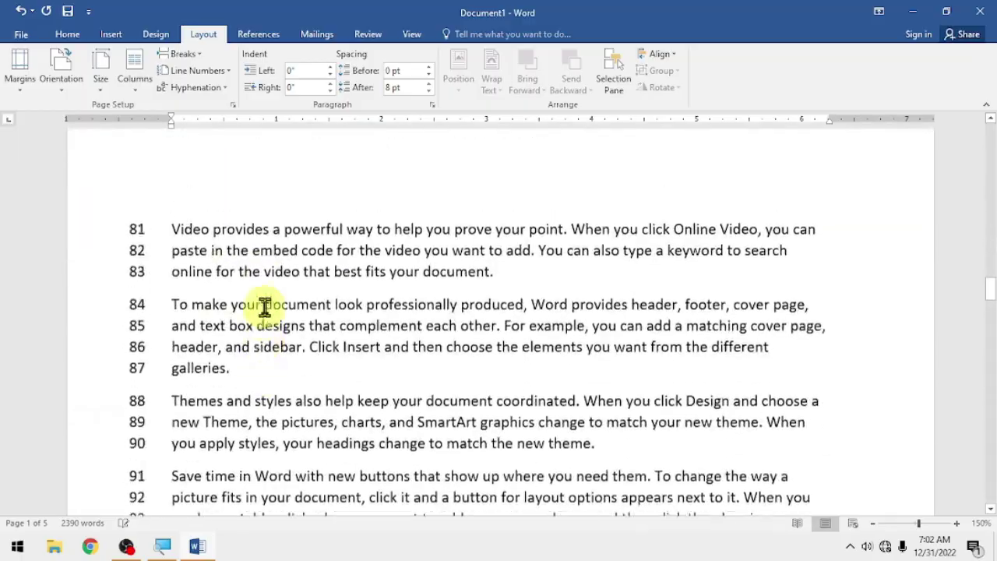
{"action": "scroll", "coordinate": [265, 308], "scroll_direction": "down", "scroll_amount": 4}
{"action": "scroll", "coordinate": [265, 308], "scroll_direction": "down", "scroll_amount": 7}
- Return to the top and set line numbering back to None
{"action": "scroll", "coordinate": [266, 308], "scroll_direction": "up", "scroll_amount": 7}
{"action": "scroll", "coordinate": [266, 308], "scroll_direction": "up", "scroll_amount": 7}
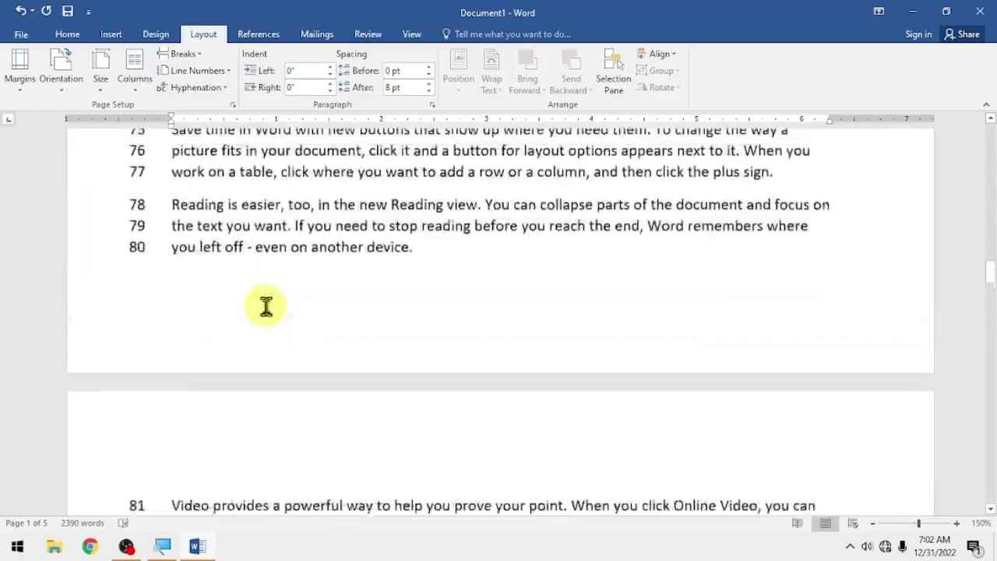
{"action": "scroll", "coordinate": [264, 305], "scroll_direction": "up", "scroll_amount": 13}
{"action": "scroll", "coordinate": [264, 305], "scroll_direction": "up", "scroll_amount": 10}
{"action": "scroll", "coordinate": [265, 305], "scroll_direction": "up", "scroll_amount": 3}
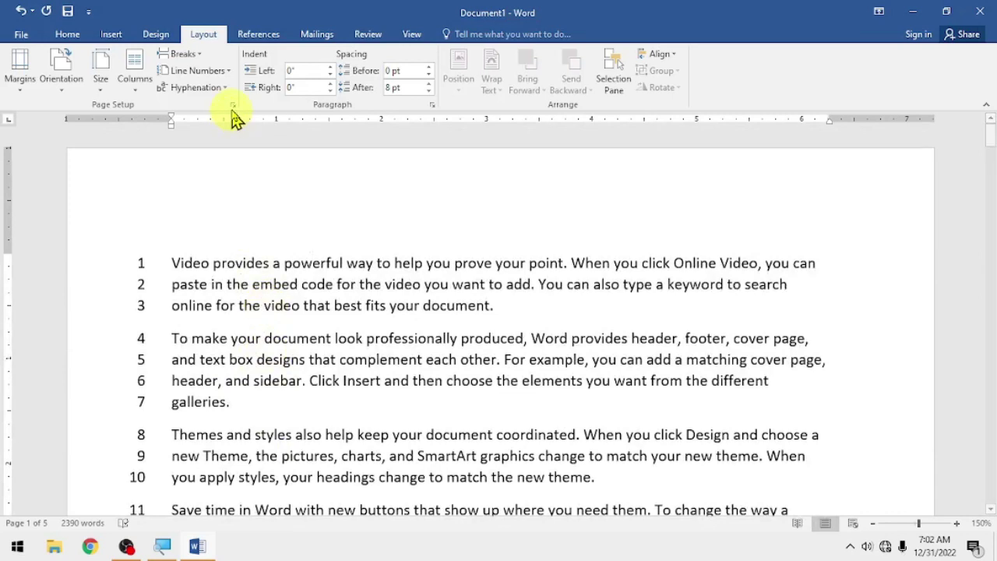
{"action": "left_click", "coordinate": [204, 71]}
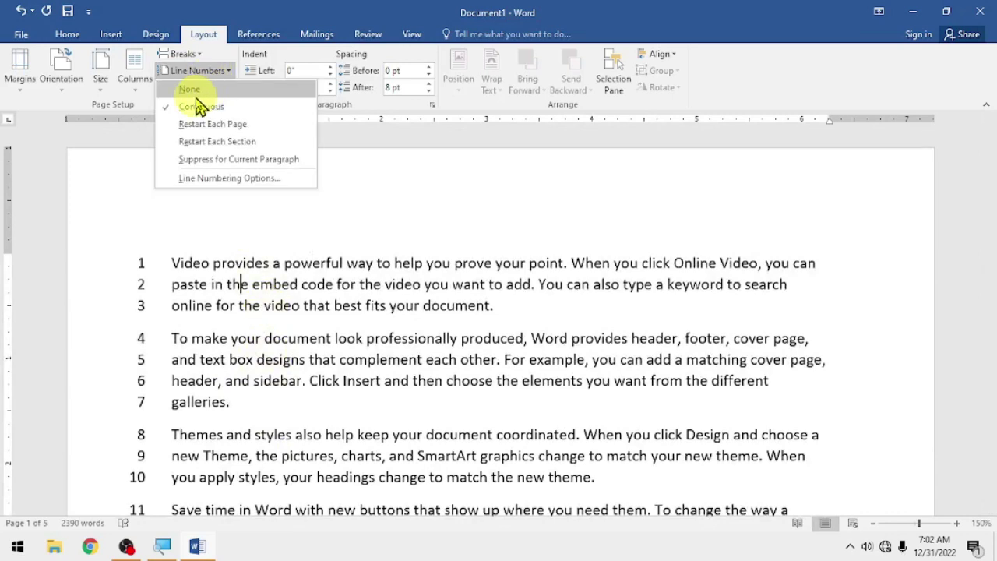
{"action": "left_click", "coordinate": [196, 95]}
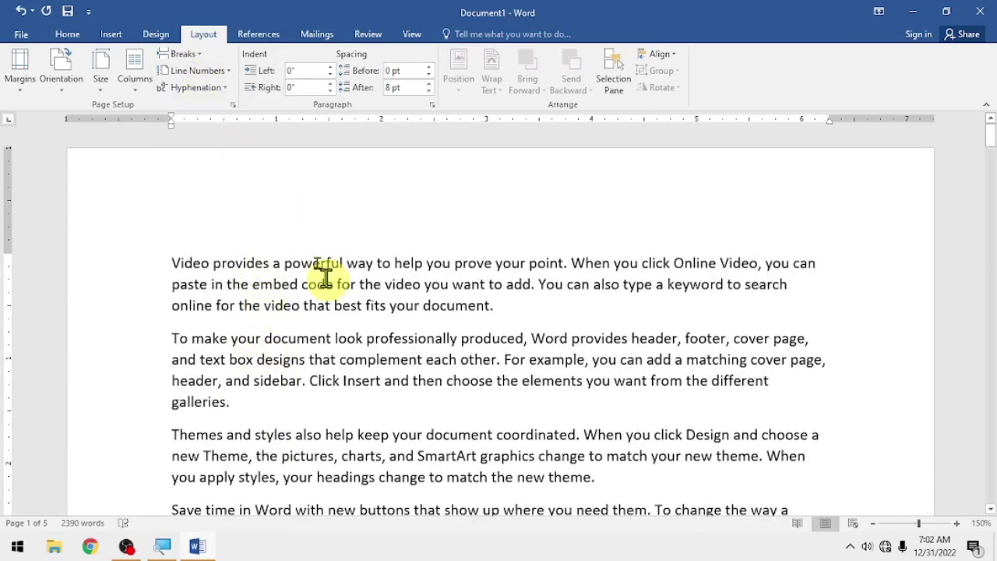
- Insert a new CHAPTER 1 line above the first paragraph
{"action": "left_click", "coordinate": [257, 35]}
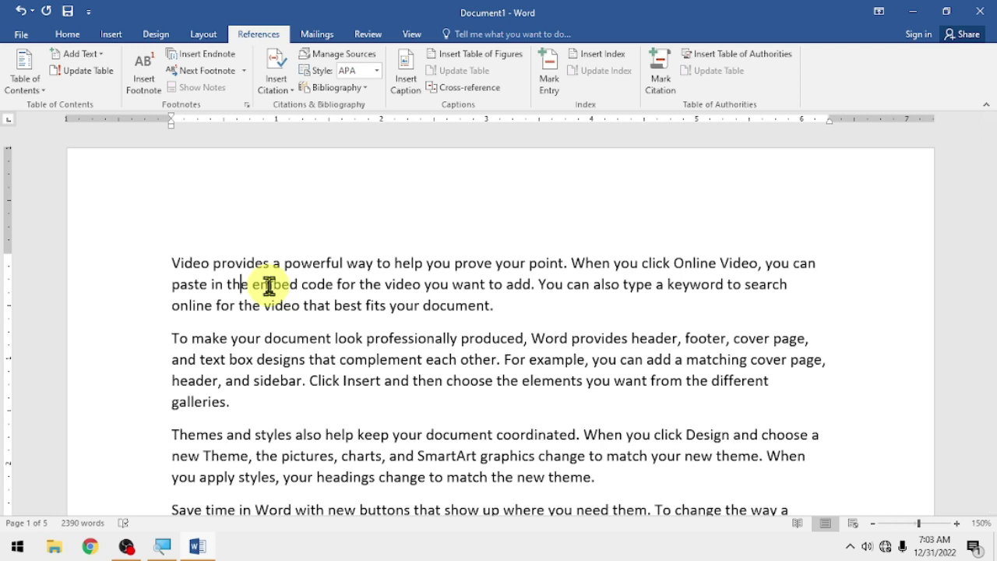
{"action": "left_click", "coordinate": [175, 265]}
{"action": "key", "text": "Return"}
{"action": "key", "text": "Return"}
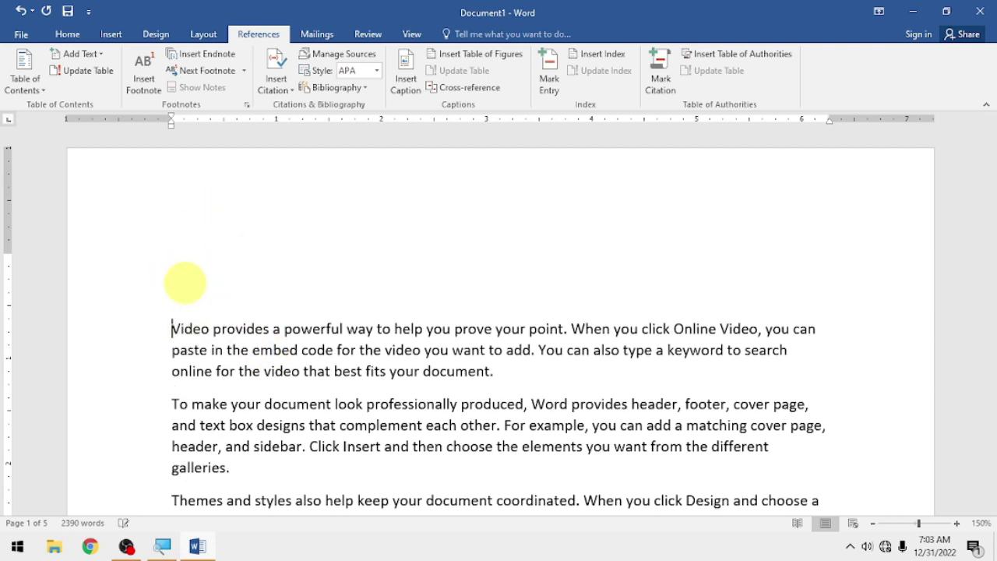
{"action": "key", "text": "Return"}
{"action": "key", "text": "Return"}
{"action": "key", "text": "Return"}
{"action": "key", "text": "Return"}
{"action": "key", "text": "Return"}
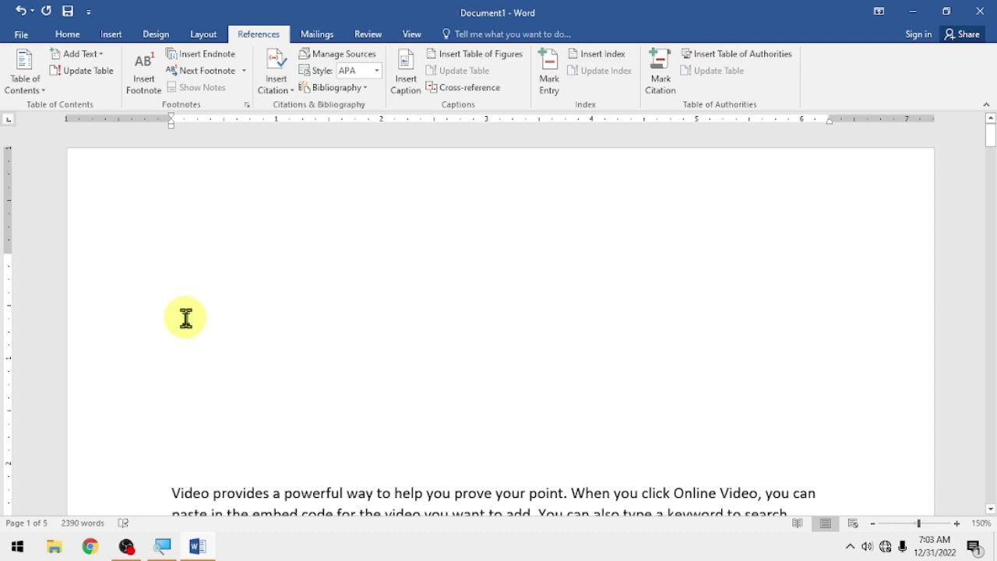
{"action": "type", "text": "CHAPTER 1"}
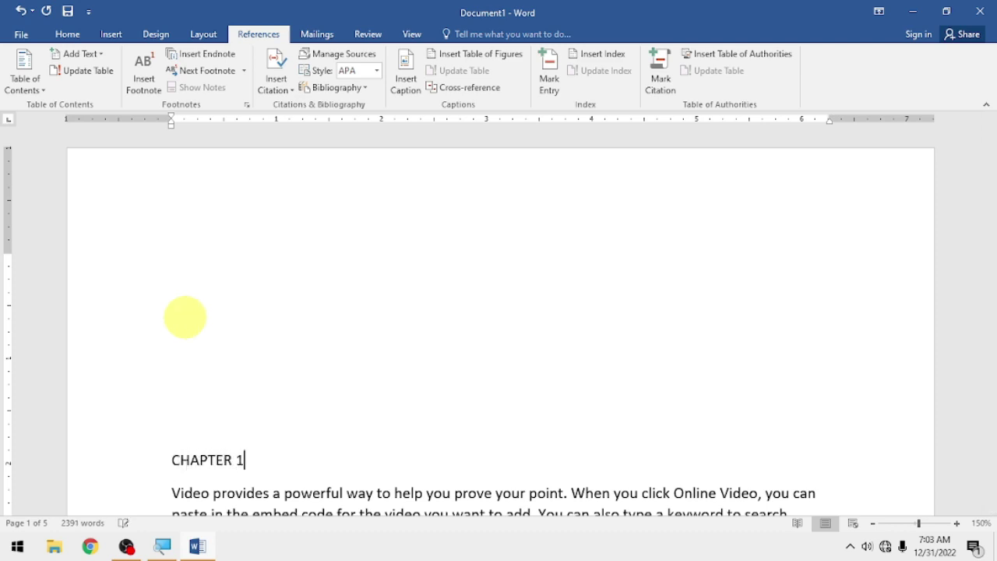
{"action": "scroll", "coordinate": [186, 317], "scroll_direction": "down", "scroll_amount": 3}
{"action": "scroll", "coordinate": [213, 335], "scroll_direction": "down", "scroll_amount": 2}
{"action": "scroll", "coordinate": [211, 395], "scroll_direction": "up", "scroll_amount": 1}
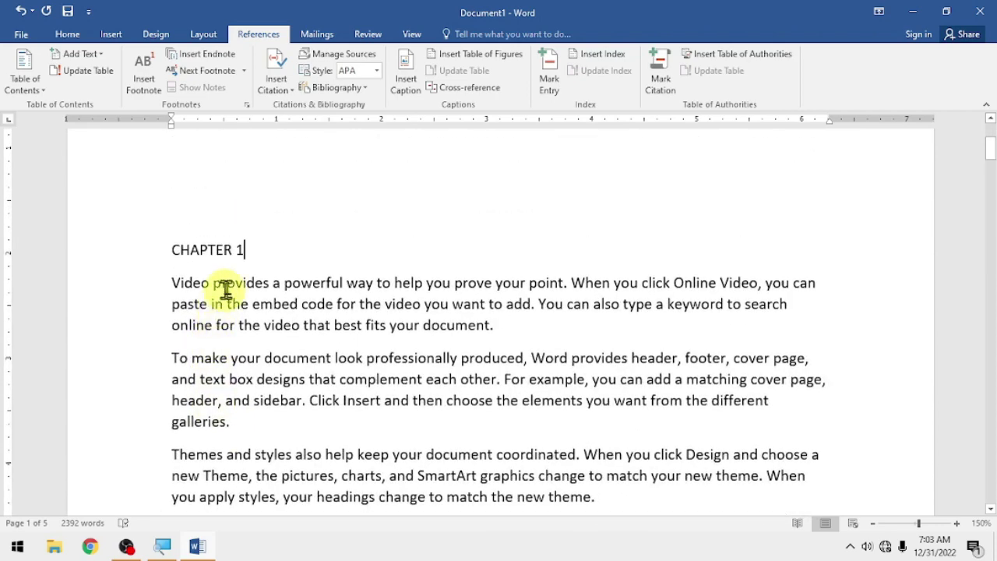
{"action": "scroll", "coordinate": [223, 291], "scroll_direction": "up", "scroll_amount": 1}
- Mark CHAPTER 1 as a Level 1 table-of-contents entry via Add Text
{"action": "left_click_drag", "start_coordinate": [245, 320], "coordinate": [144, 319]}
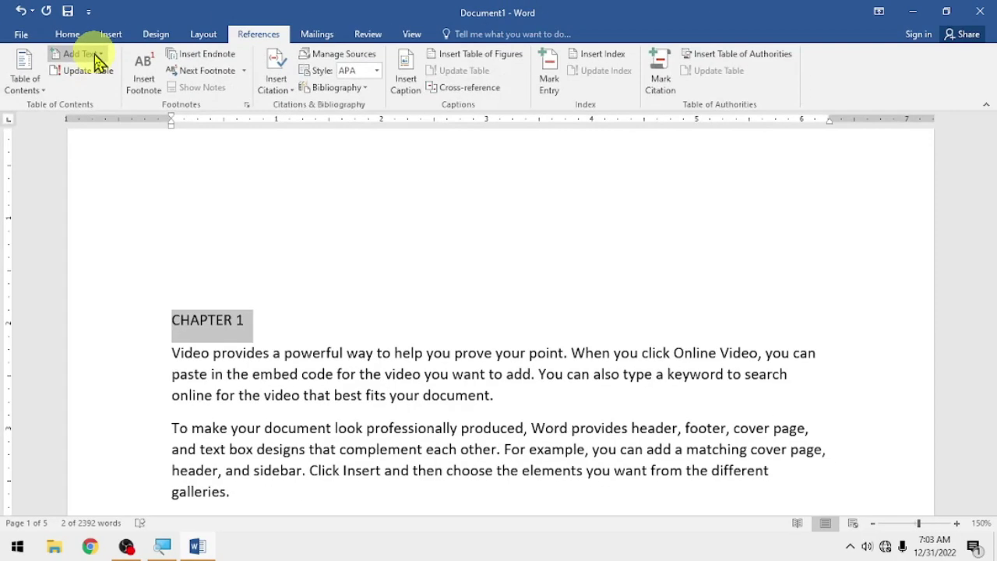
{"action": "left_click", "coordinate": [87, 55]}
{"action": "left_click", "coordinate": [86, 89]}
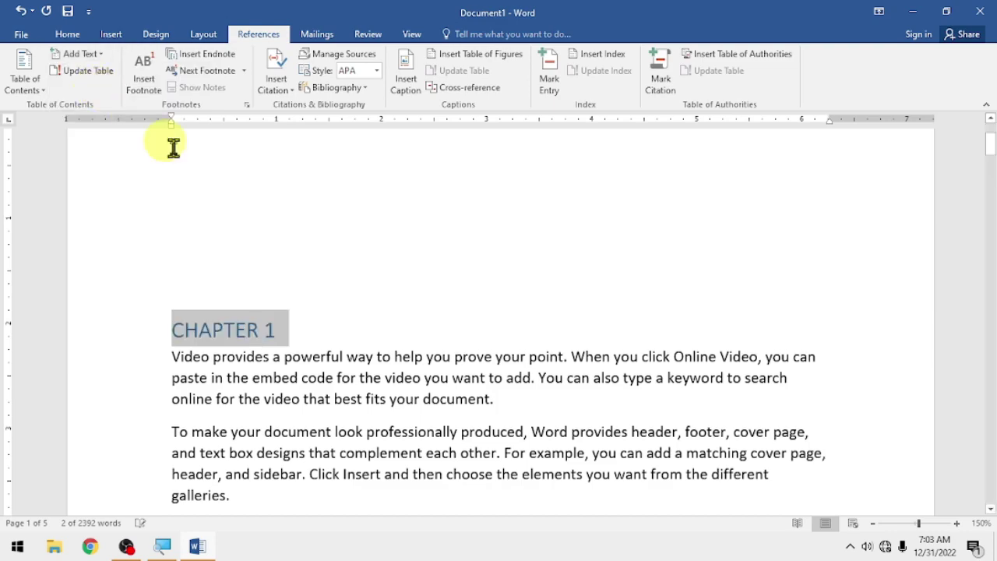
{"action": "scroll", "coordinate": [288, 304], "scroll_direction": "down", "scroll_amount": 5}
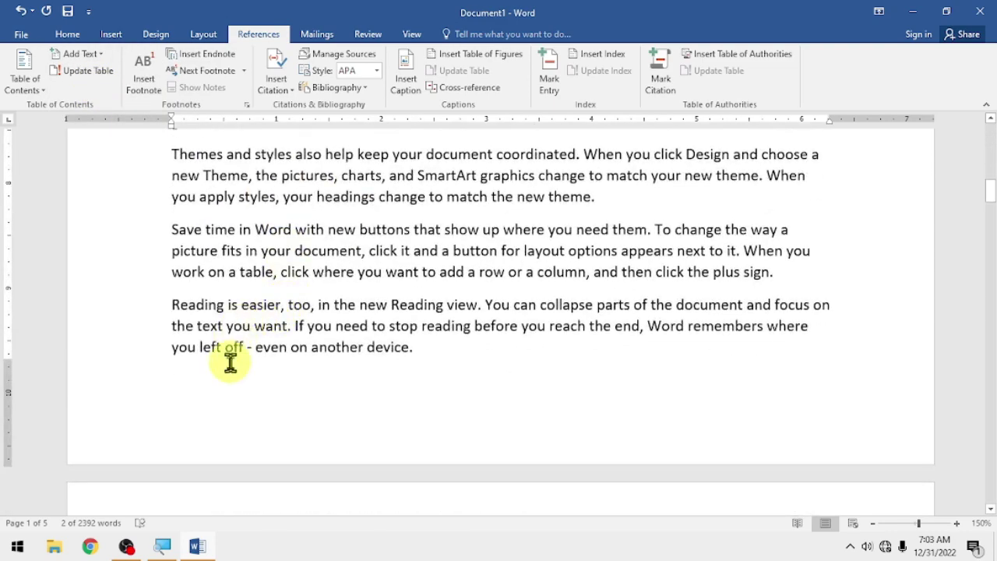
{"action": "scroll", "coordinate": [229, 389], "scroll_direction": "down", "scroll_amount": 4}
- Add a CHAPTER 2 line at the top of page 2 and mark it as a contents entry
{"action": "left_click", "coordinate": [166, 316]}
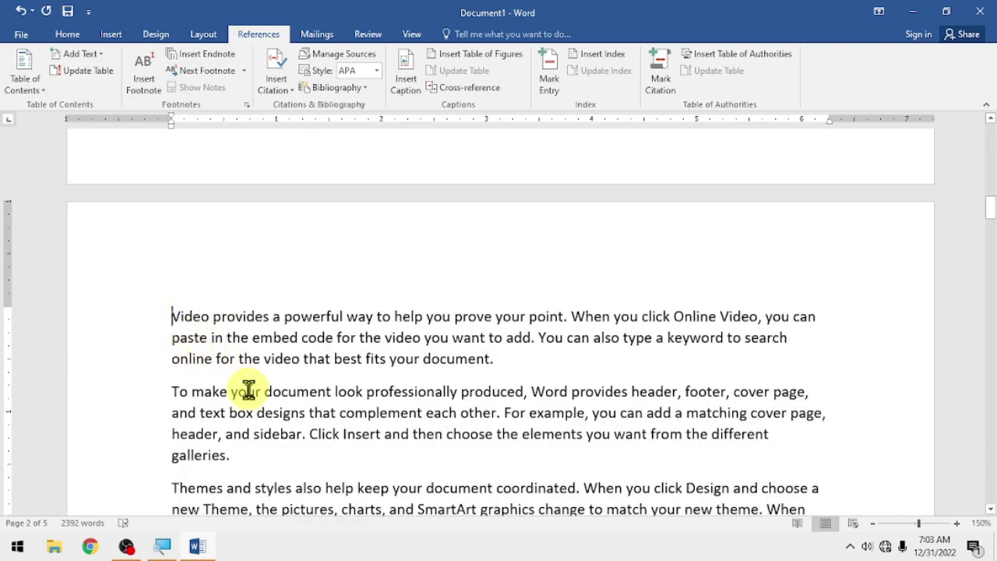
{"action": "key", "text": "Return"}
{"action": "type", "text": "CHAPTER 2"}
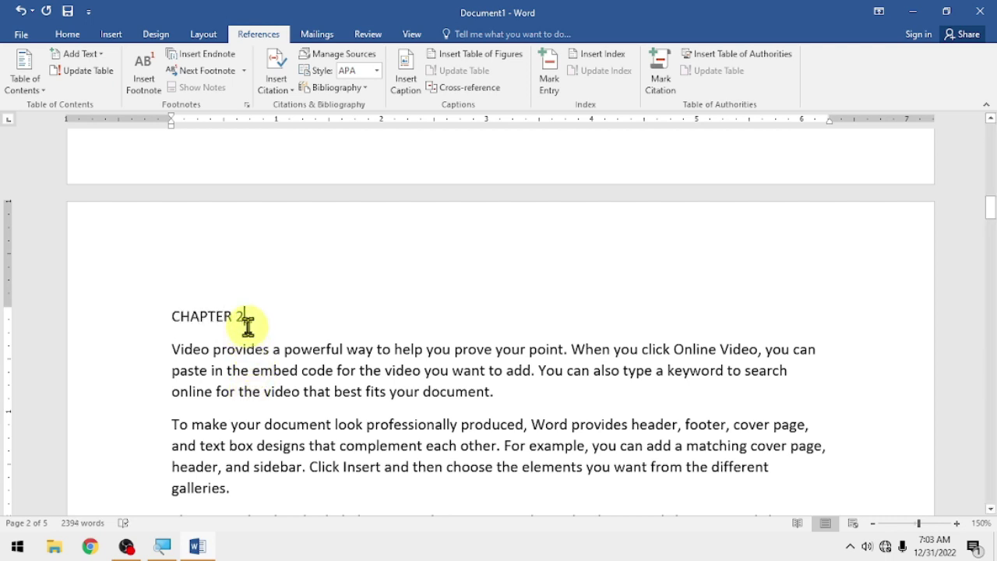
{"action": "left_click_drag", "start_coordinate": [246, 316], "coordinate": [183, 319]}
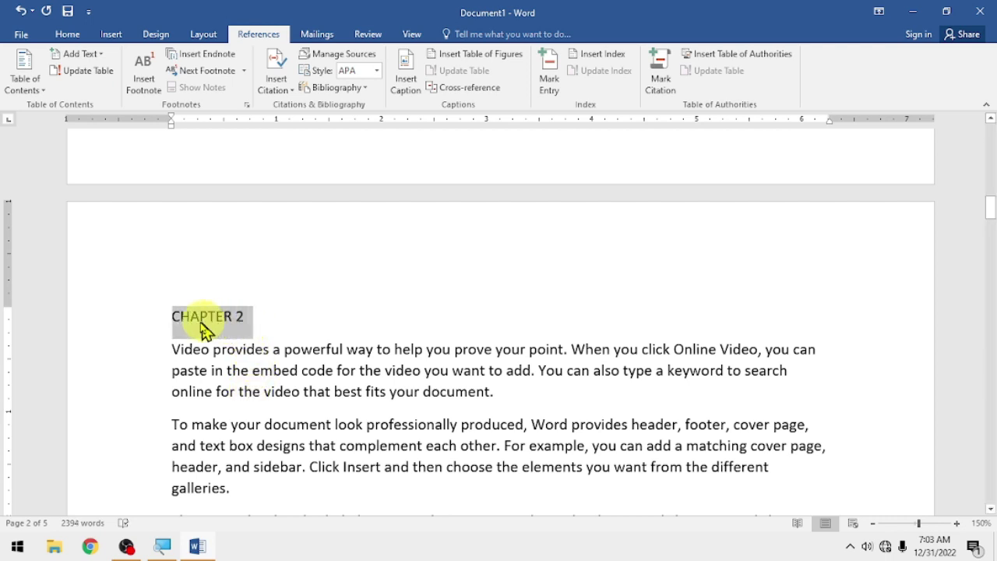
{"action": "left_click", "coordinate": [80, 53]}
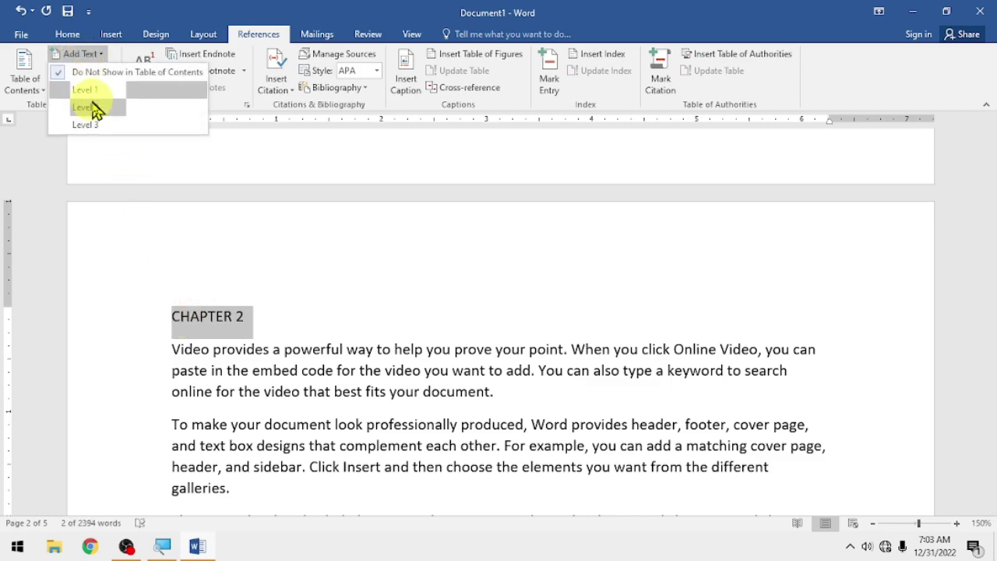
{"action": "left_click", "coordinate": [92, 93]}
{"action": "scroll", "coordinate": [256, 376], "scroll_direction": "down", "scroll_amount": 5}
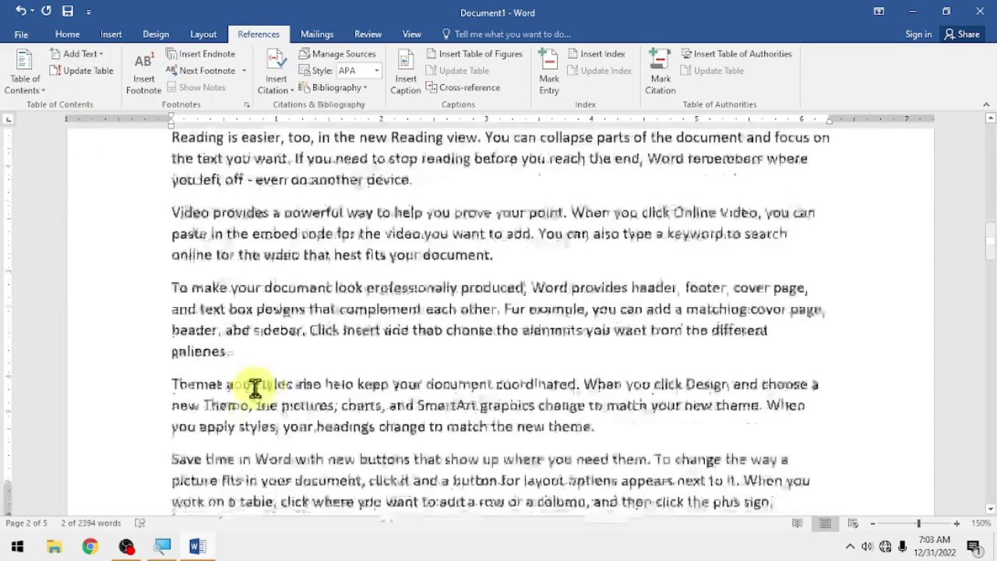
{"action": "scroll", "coordinate": [255, 387], "scroll_direction": "down", "scroll_amount": 3}
{"action": "scroll", "coordinate": [249, 366], "scroll_direction": "down", "scroll_amount": 4}
{"action": "scroll", "coordinate": [256, 382], "scroll_direction": "down", "scroll_amount": 2}
{"action": "scroll", "coordinate": [202, 374], "scroll_direction": "down", "scroll_amount": 3}
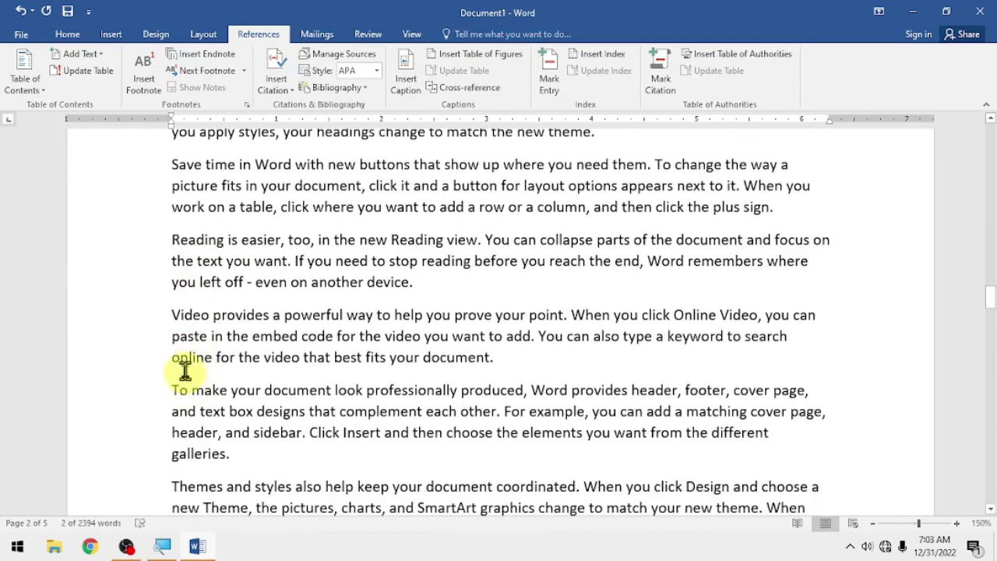
- Add a CHAPTER 3 line at the top of page 3 and mark it as a Level 1 entry
{"action": "left_click", "coordinate": [172, 315]}
{"action": "key", "text": "Return"}
{"action": "type", "text": "CHAPTER"}
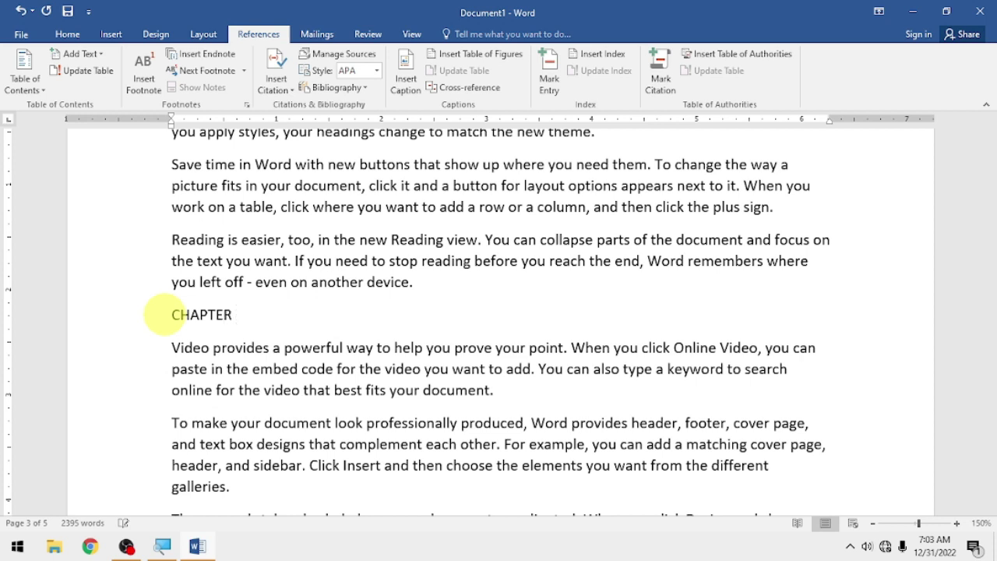
{"action": "type", "text": "3"}
{"action": "left_click_drag", "start_coordinate": [250, 315], "coordinate": [190, 320]}
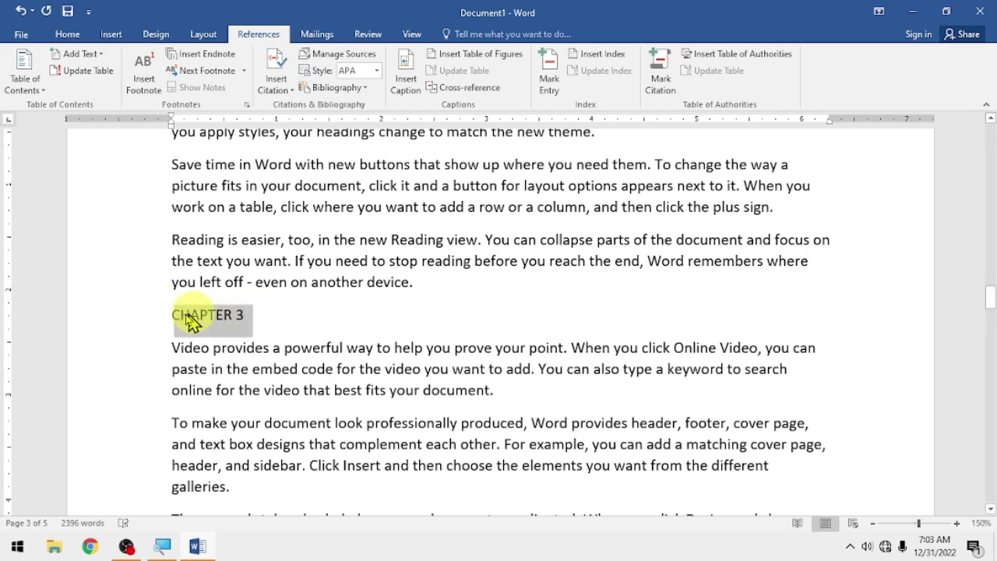
{"action": "left_click", "coordinate": [81, 54]}
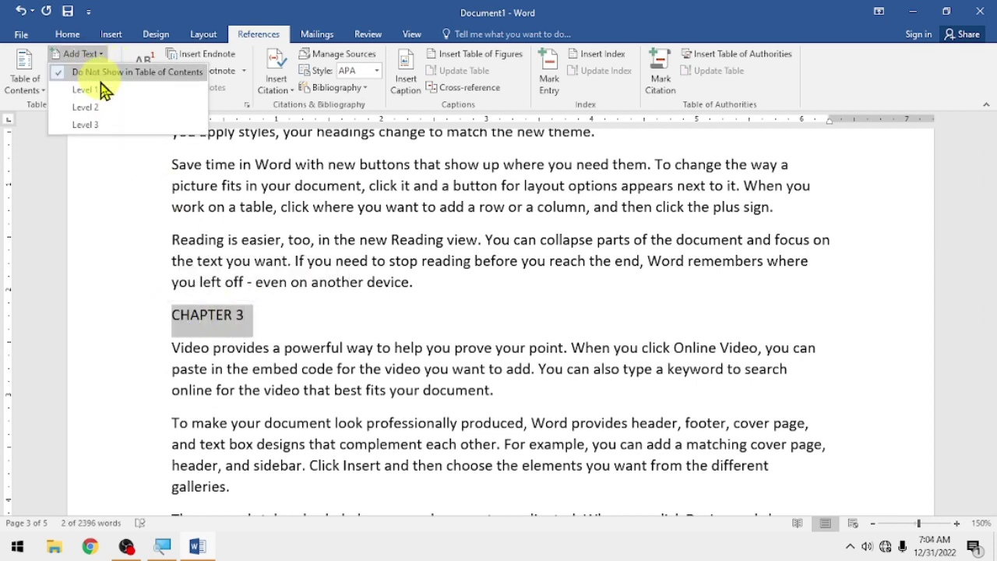
{"action": "left_click", "coordinate": [103, 91]}
{"action": "key", "text": "ctrl+Home"}
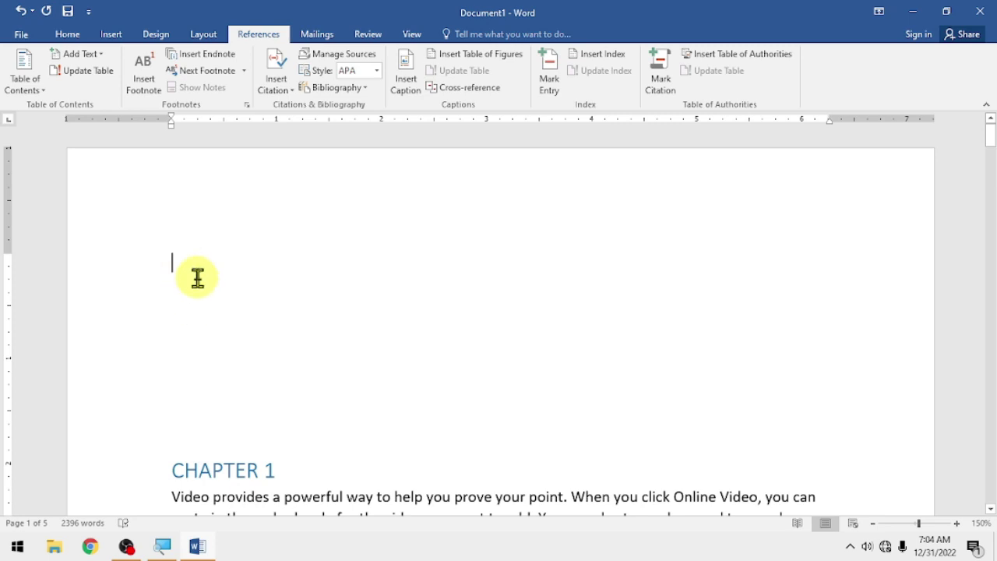
- Insert Automatic Table 1 and test its CHAPTER 3 link
{"action": "left_click", "coordinate": [25, 92]}
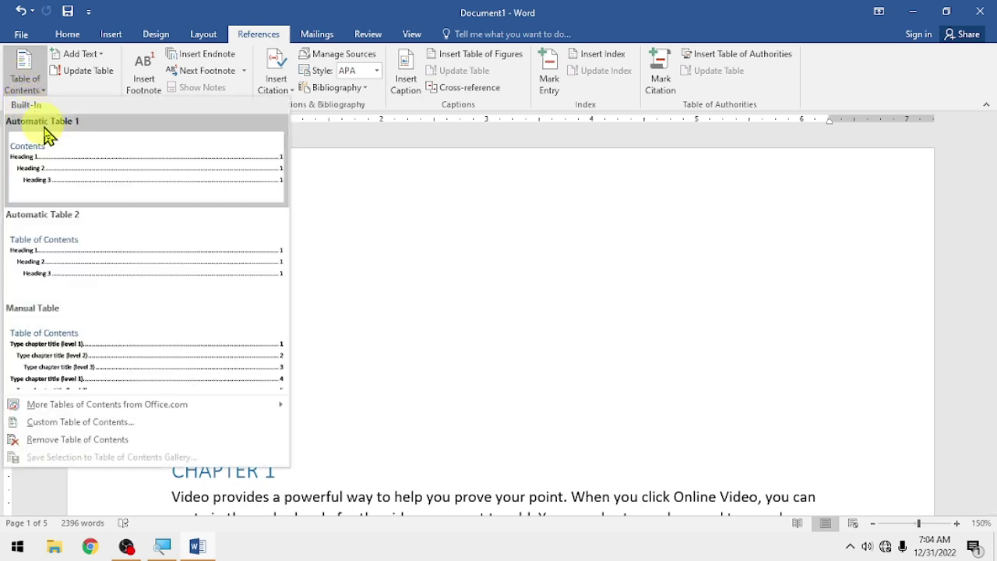
{"action": "left_click", "coordinate": [84, 194]}
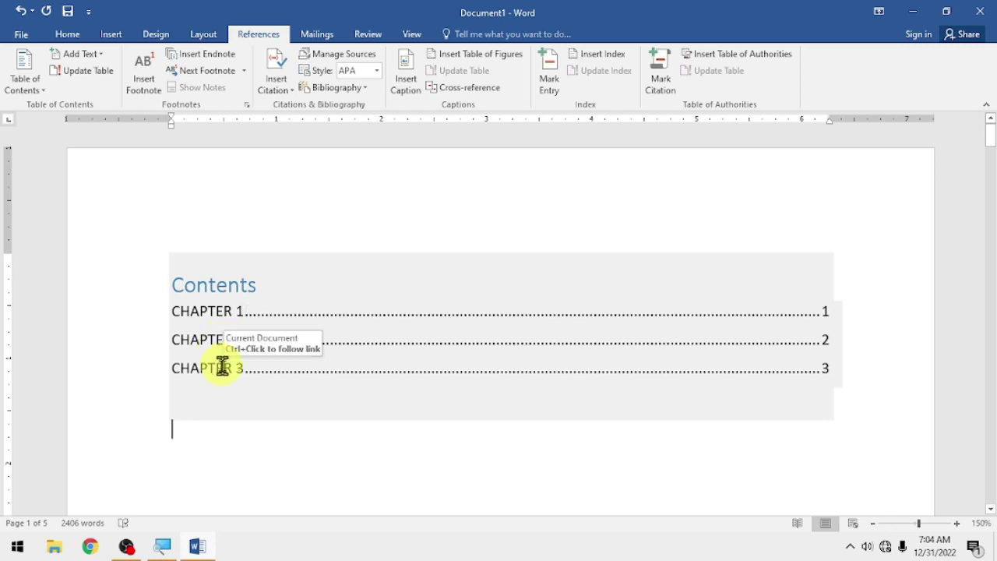
{"action": "left_click", "coordinate": [223, 368], "text": "ctrl"}
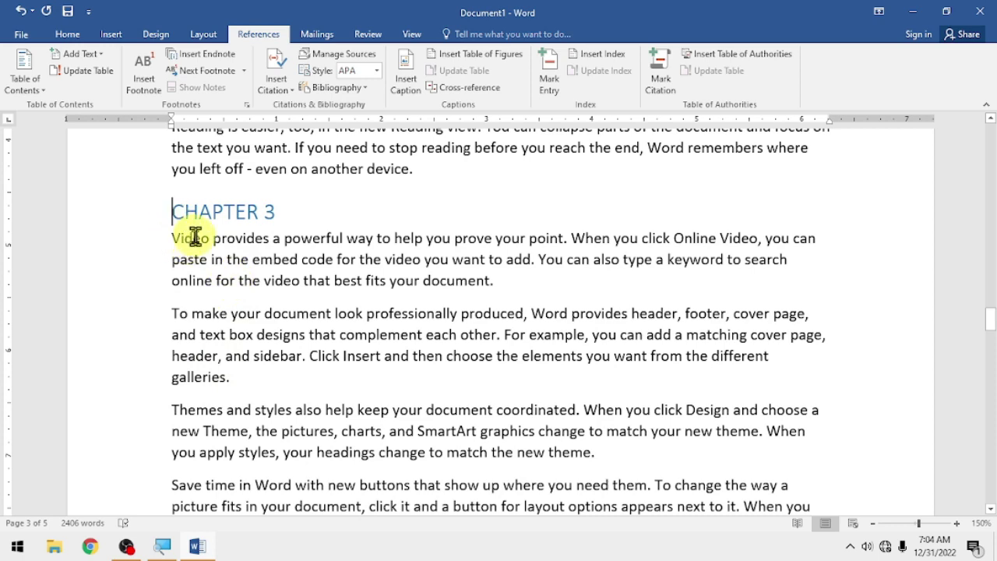
{"action": "key", "text": "ctrl+Home"}
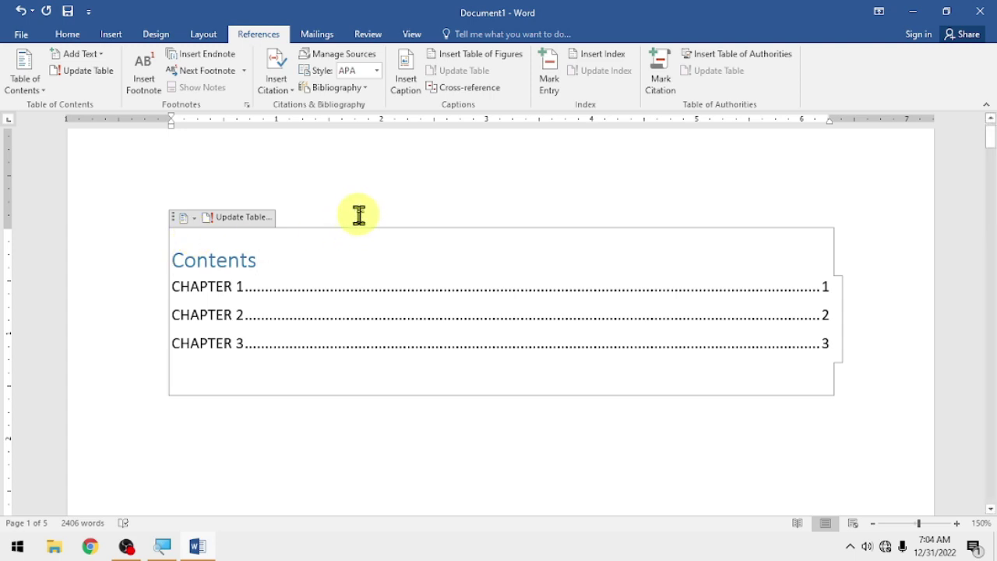
- Select all content and delete it, leaving a blank document
{"action": "left_click", "coordinate": [395, 423]}
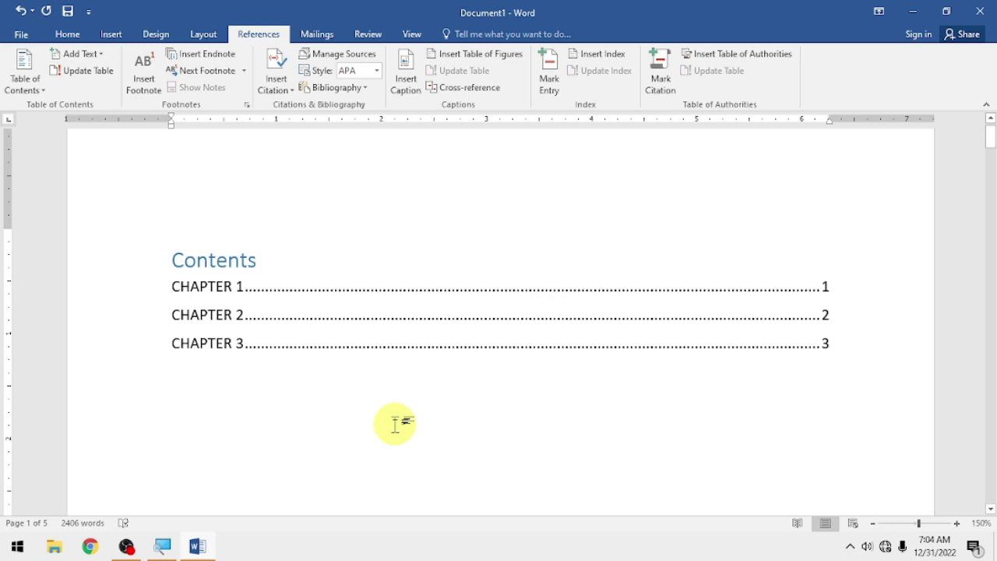
{"action": "key", "text": "ctrl+a"}
{"action": "key", "text": "Delete"}
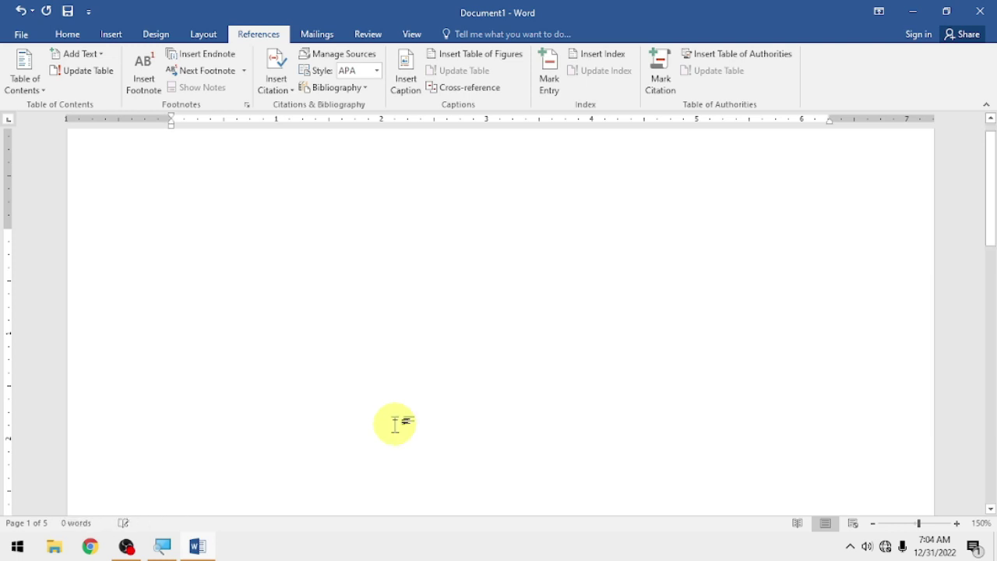
- Start a Letters mail merge and show the Select Recipients options
{"action": "left_click", "coordinate": [316, 39]}
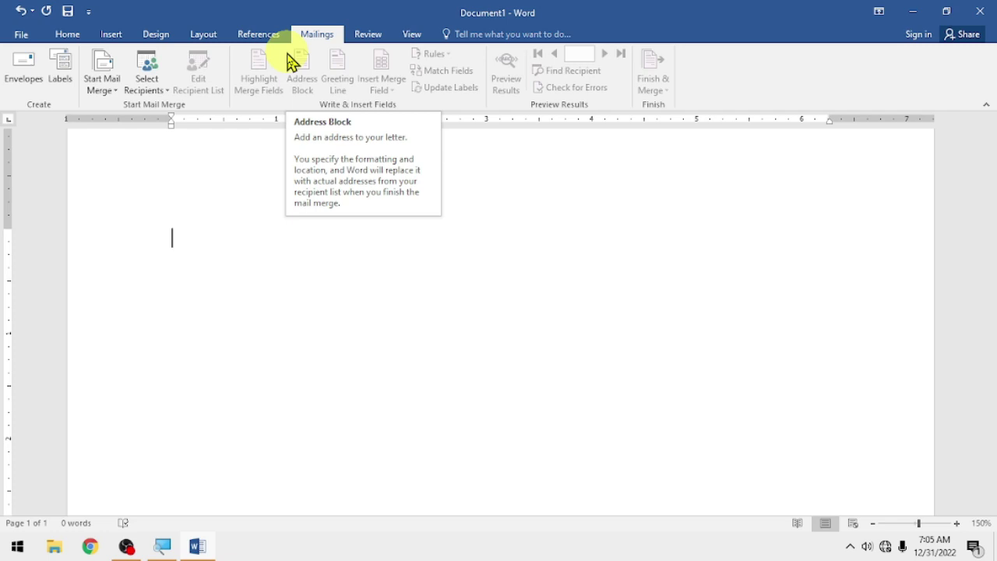
{"action": "scroll", "coordinate": [204, 239], "scroll_direction": "up", "scroll_amount": 1}
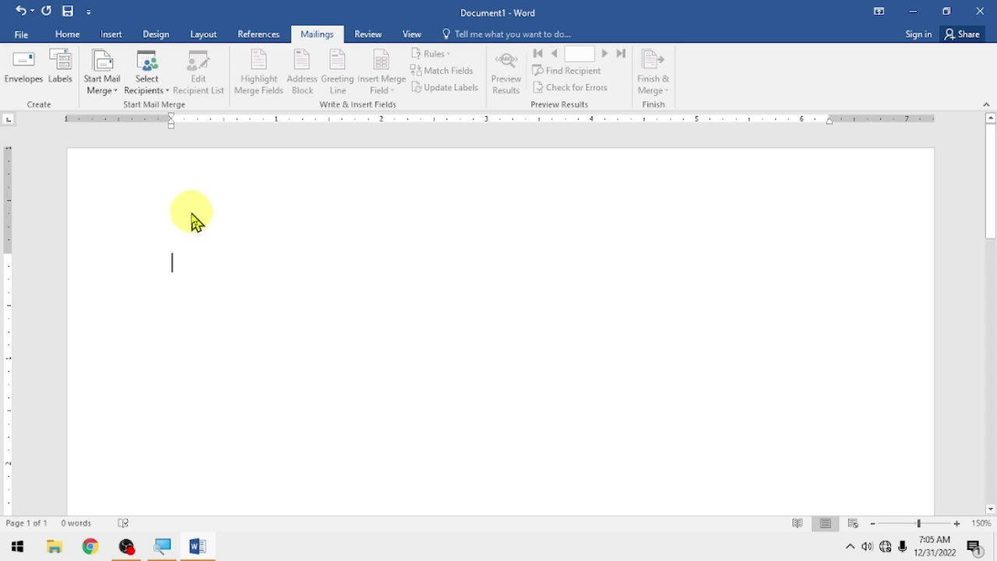
{"action": "left_click", "coordinate": [116, 98]}
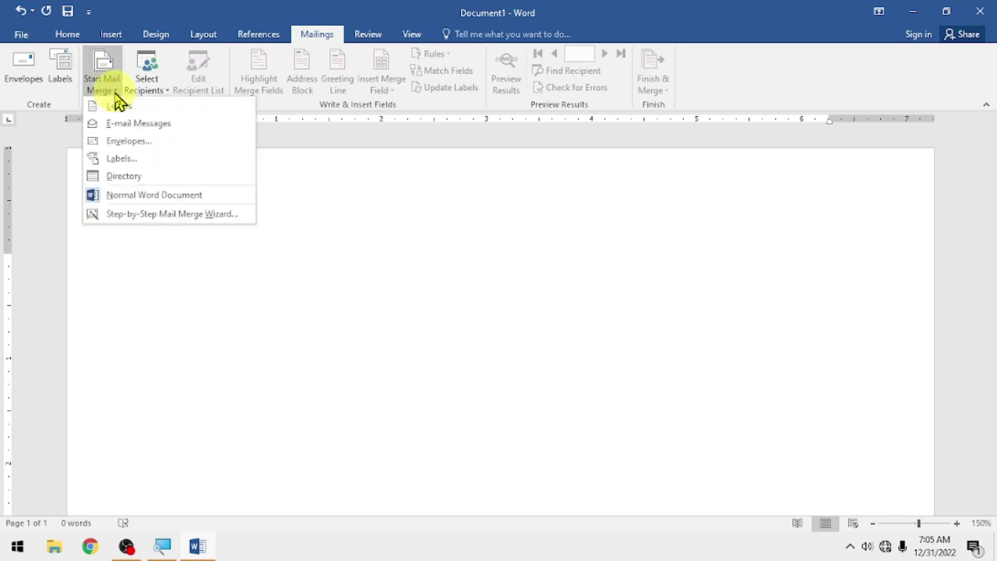
{"action": "left_click", "coordinate": [147, 108]}
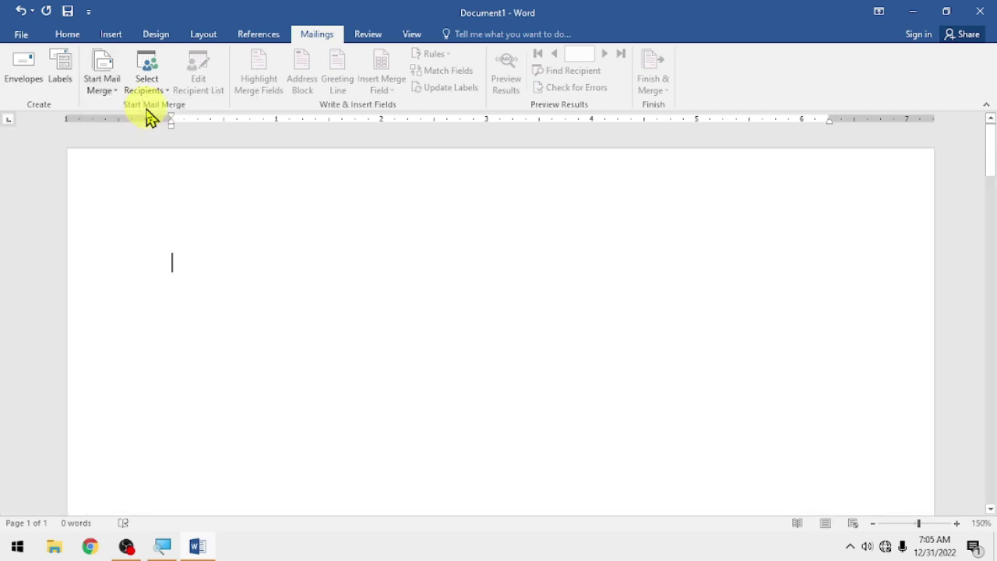
{"action": "left_click", "coordinate": [153, 84]}
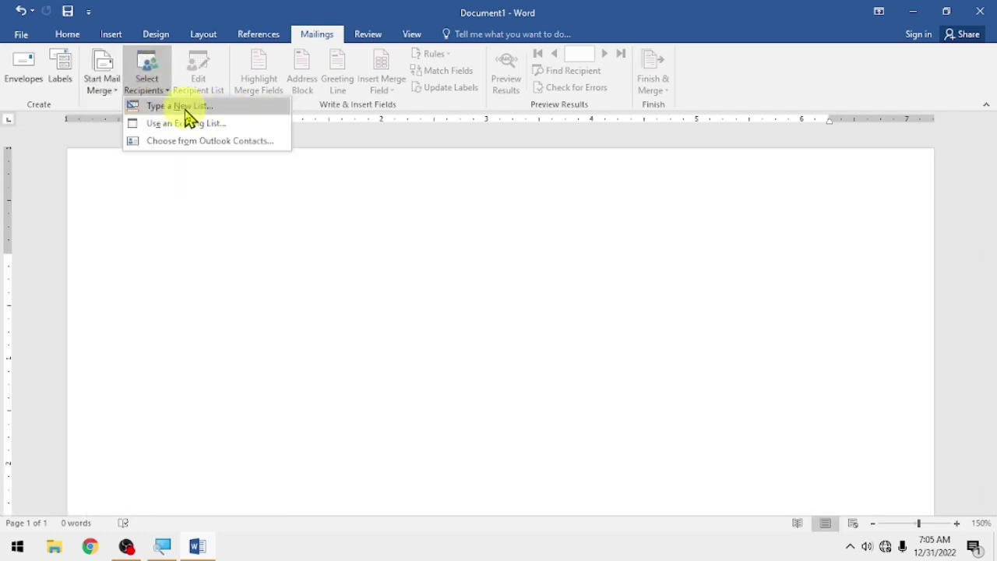
- Start a new recipient list and delete its Title and Address Line 2 columns
{"action": "left_click", "coordinate": [180, 106]}
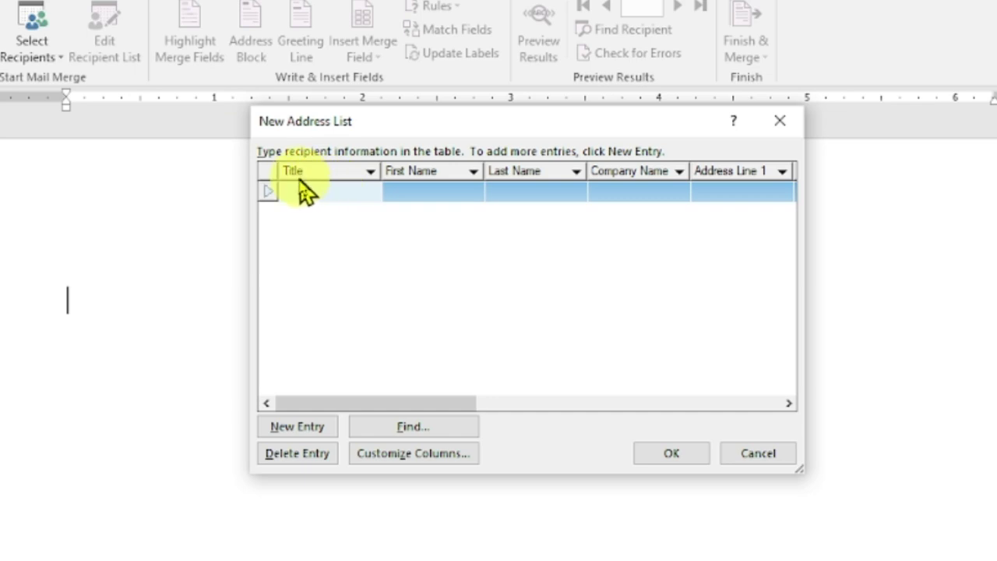
{"action": "mouse_move", "coordinate": [383, 404]}
{"action": "left_mouse_down"}
{"action": "mouse_move", "coordinate": [432, 423]}
{"action": "mouse_move", "coordinate": [257, 423]}
{"action": "left_mouse_up"}
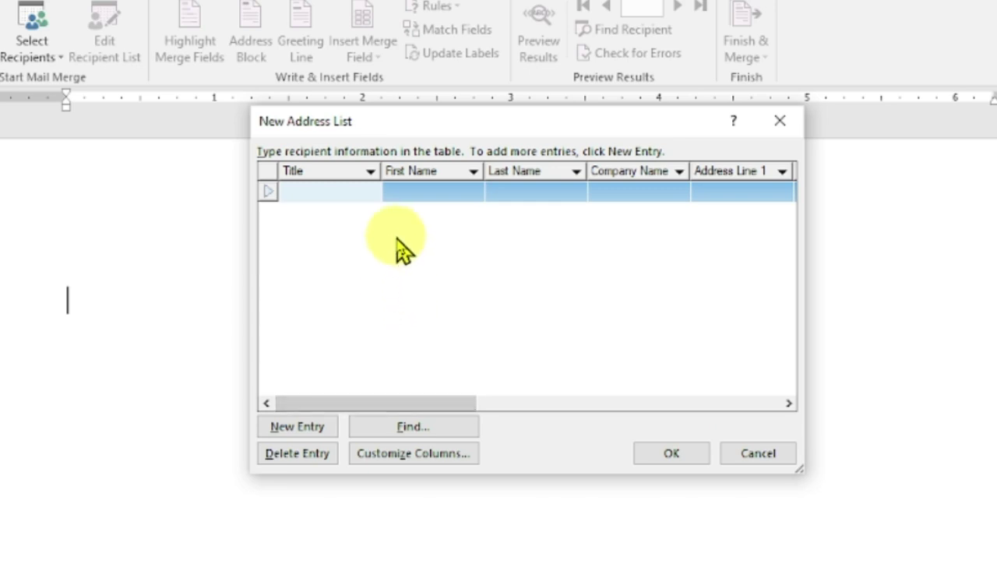
{"action": "left_click", "coordinate": [431, 459]}
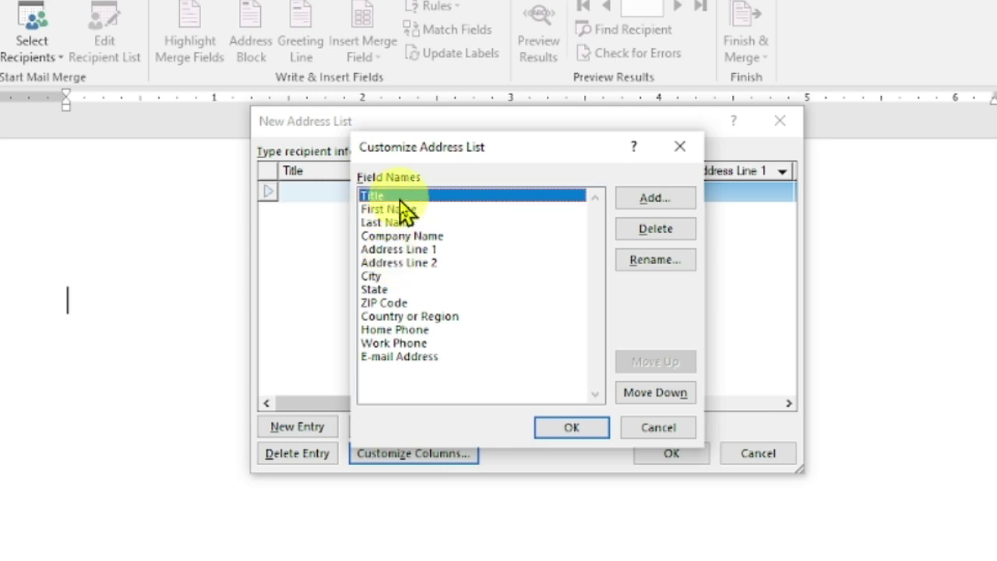
{"action": "left_click", "coordinate": [638, 232]}
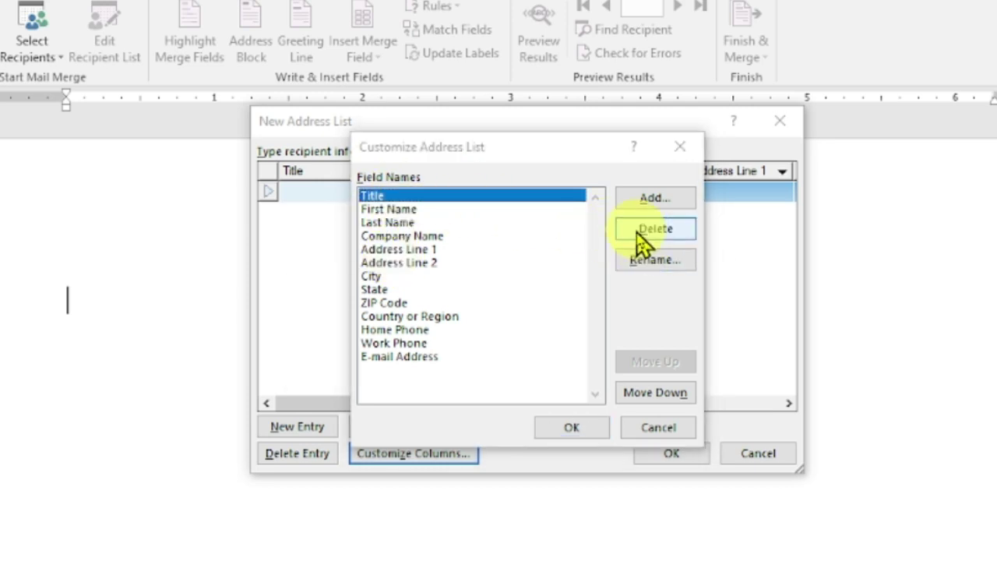
{"action": "left_click", "coordinate": [493, 372]}
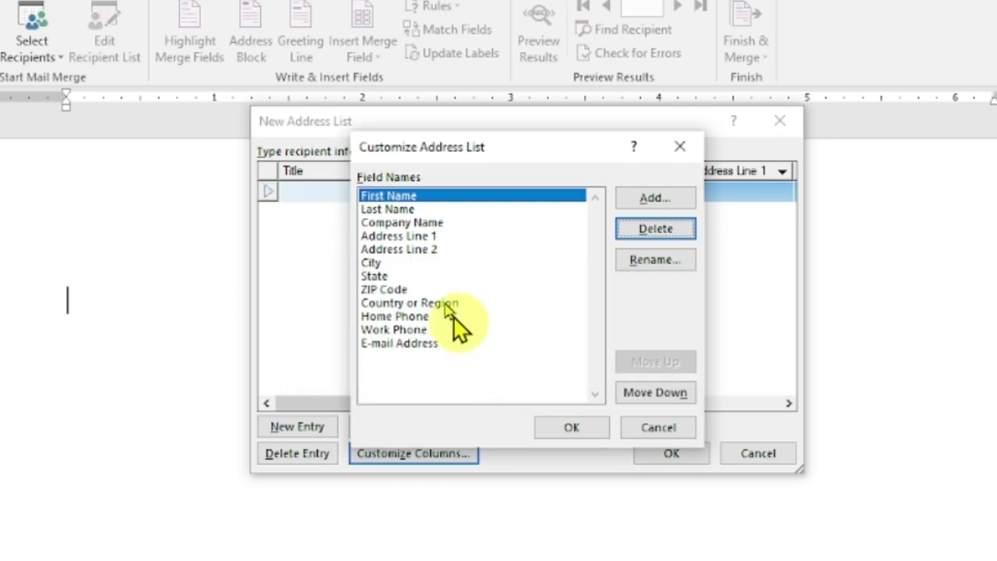
{"action": "left_click", "coordinate": [409, 210]}
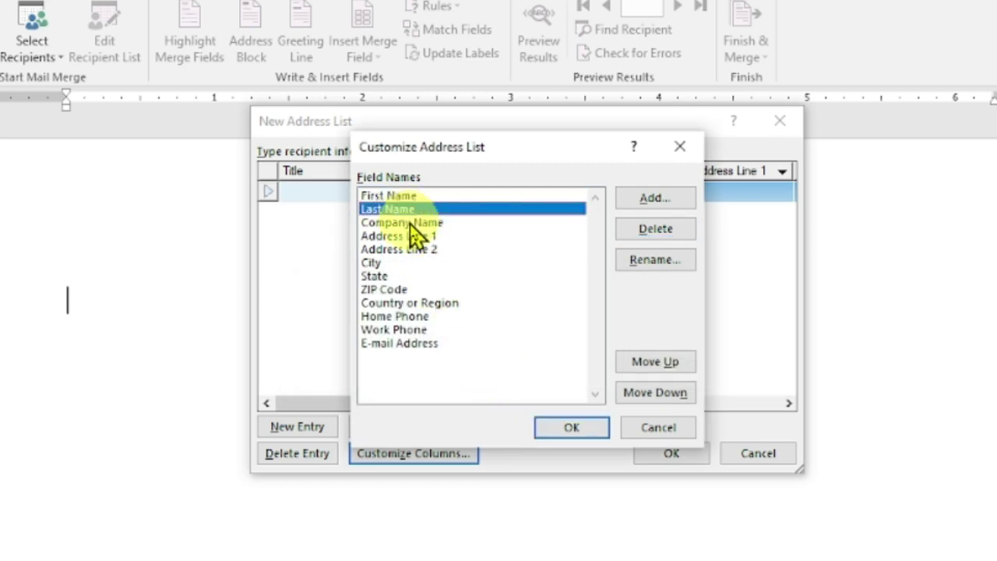
{"action": "left_click", "coordinate": [411, 222]}
{"action": "left_click", "coordinate": [416, 236]}
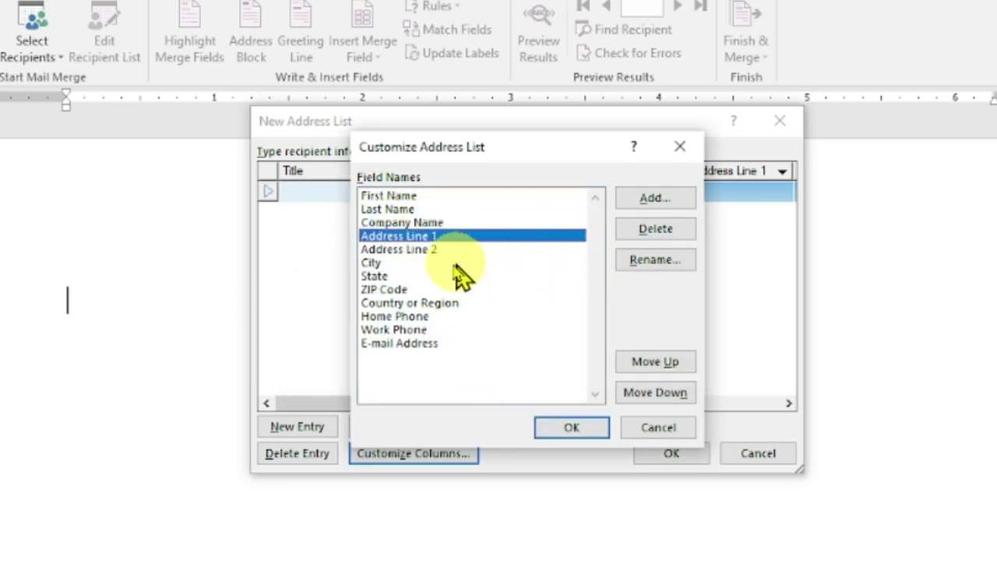
{"action": "left_click", "coordinate": [460, 249]}
{"action": "left_click", "coordinate": [671, 233]}
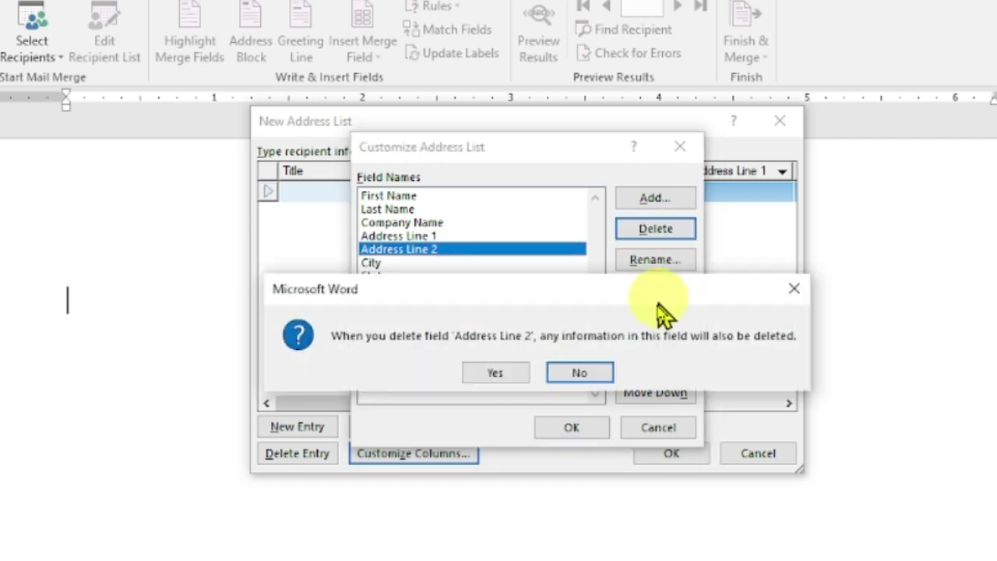
{"action": "left_click", "coordinate": [499, 374]}
- Delete the City column and rename ZIP Code to Pin Code
{"action": "left_click", "coordinate": [536, 265]}
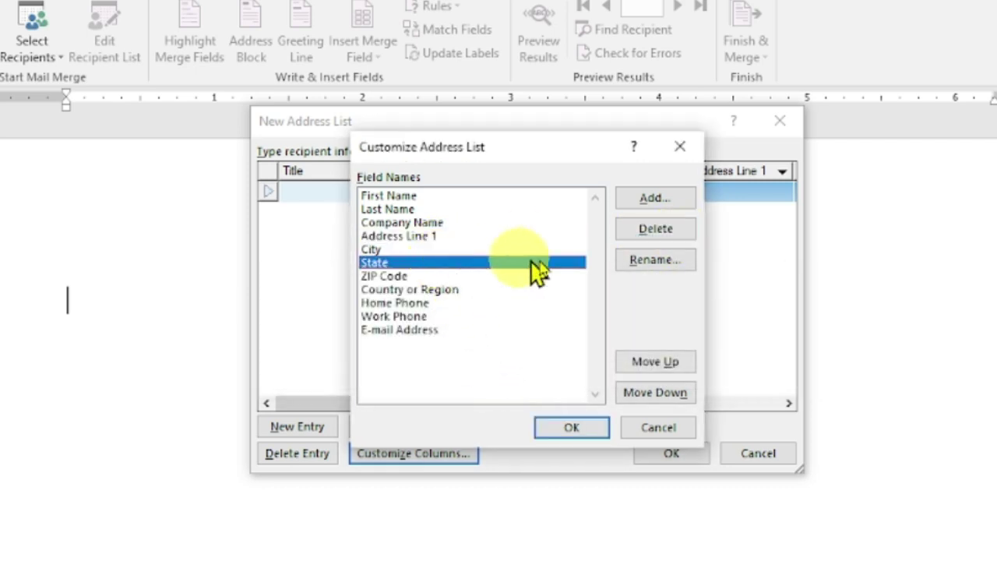
{"action": "left_click", "coordinate": [487, 251]}
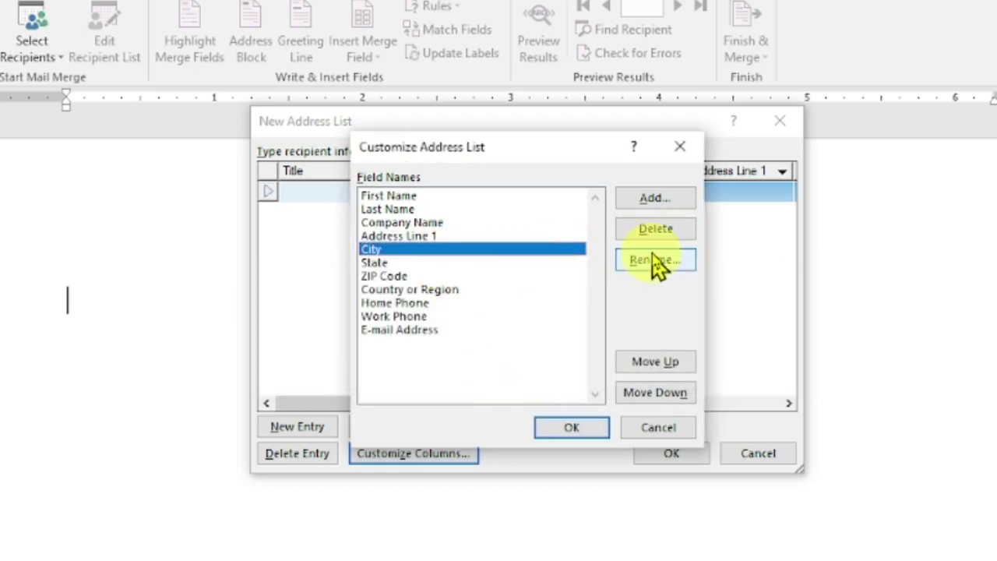
{"action": "left_click", "coordinate": [654, 229]}
{"action": "left_click", "coordinate": [497, 373]}
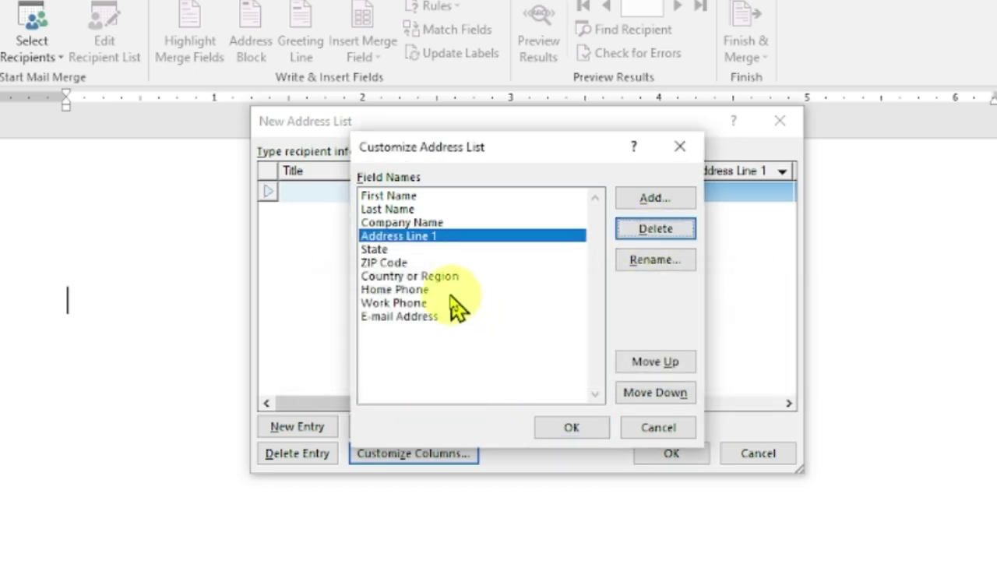
{"action": "left_click", "coordinate": [399, 264]}
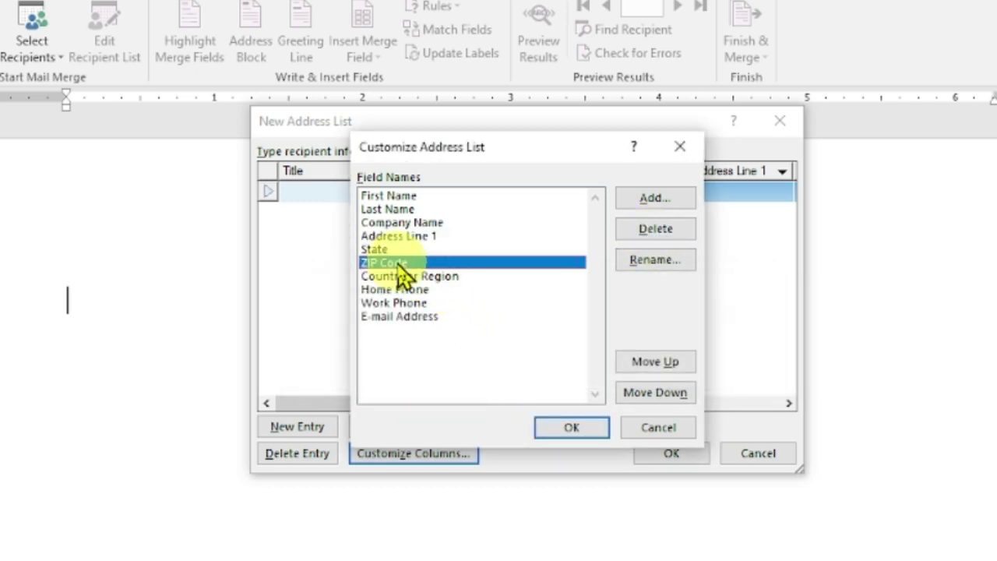
{"action": "left_click", "coordinate": [654, 260]}
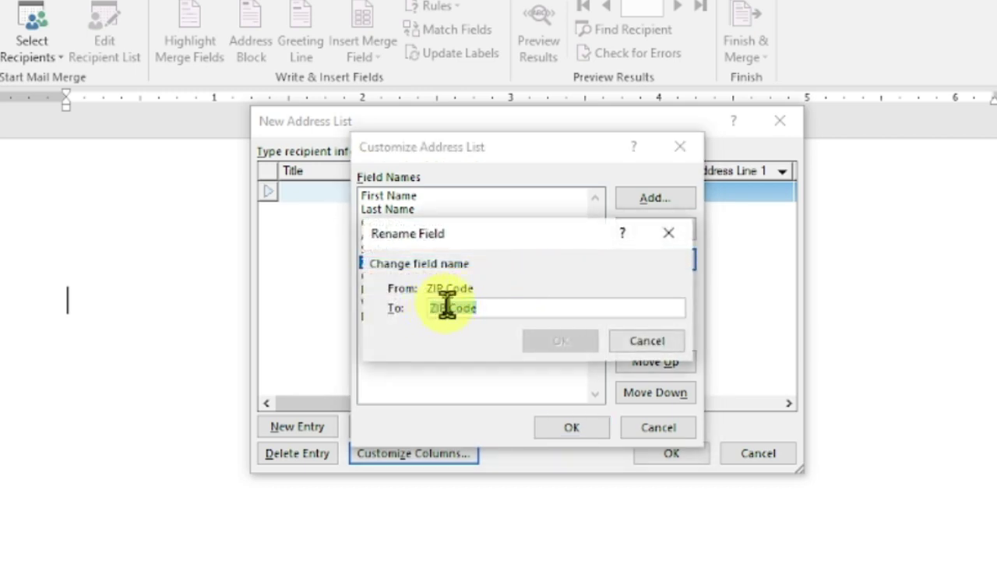
{"action": "left_click_drag", "start_coordinate": [445, 308], "coordinate": [382, 312]}
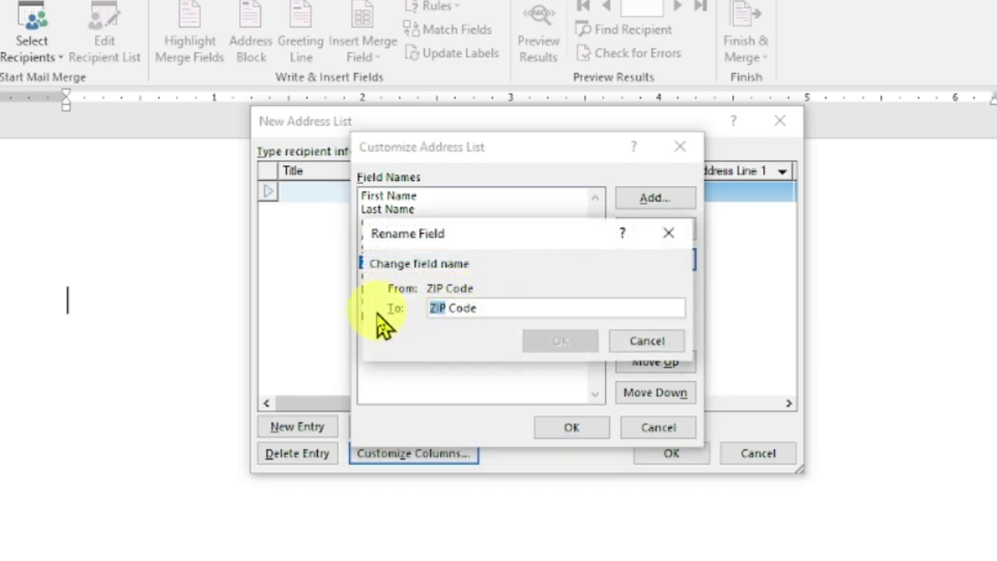
{"action": "type", "text": "P"}
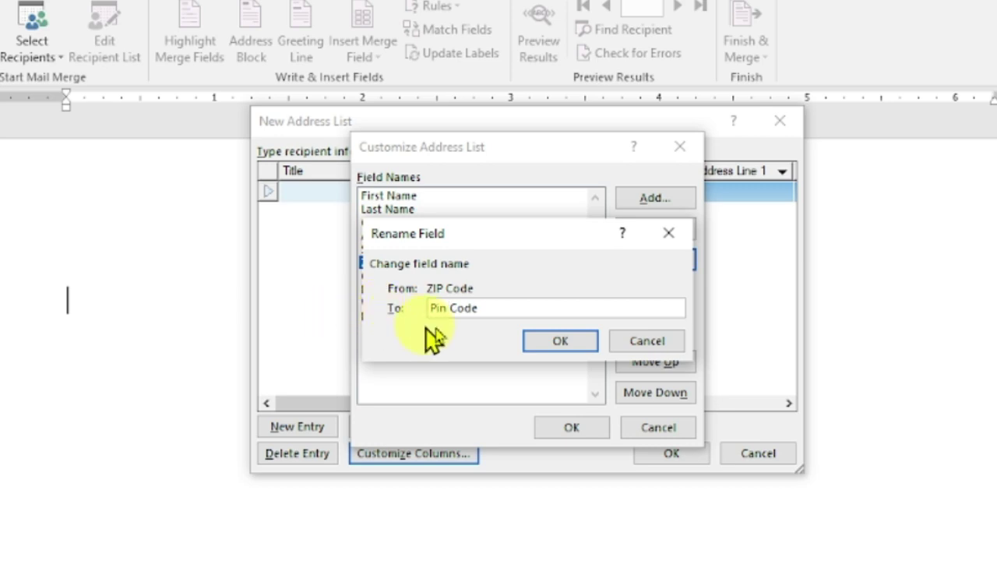
{"action": "left_click", "coordinate": [538, 341]}
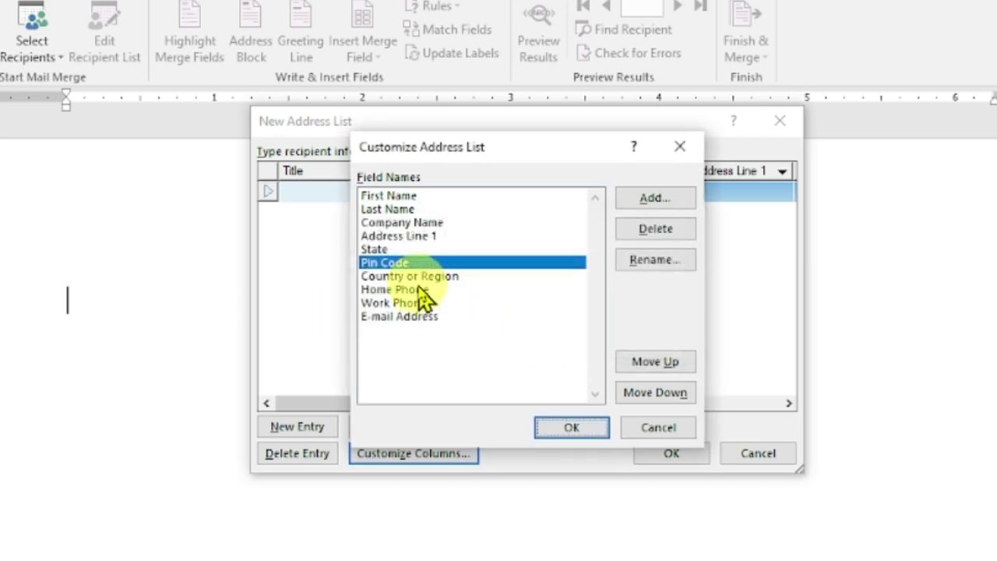
- Delete the Country or Region, Home Phone and E-mail Address columns and accept the changes
{"action": "left_click", "coordinate": [421, 277]}
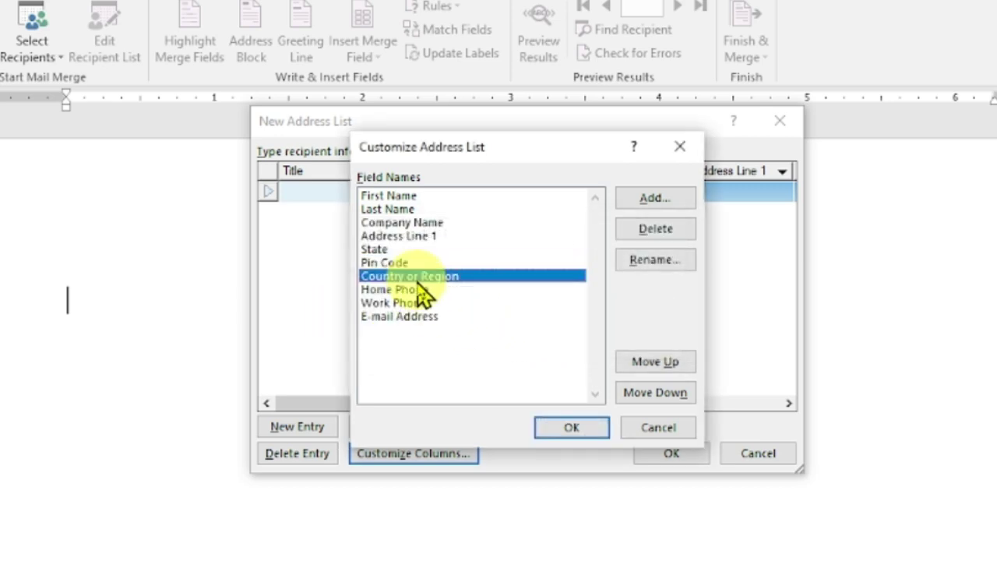
{"action": "left_click", "coordinate": [639, 231]}
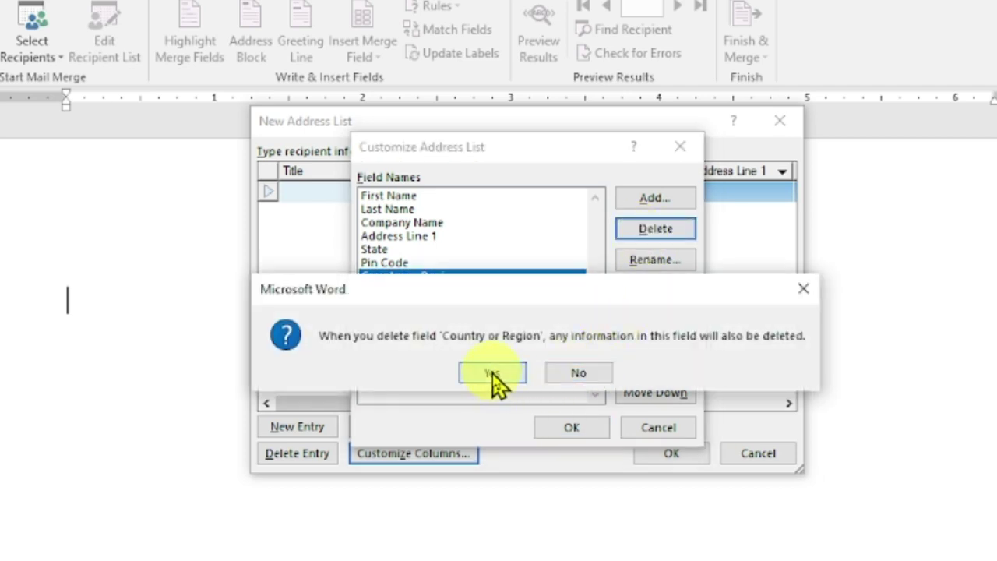
{"action": "left_click", "coordinate": [493, 376]}
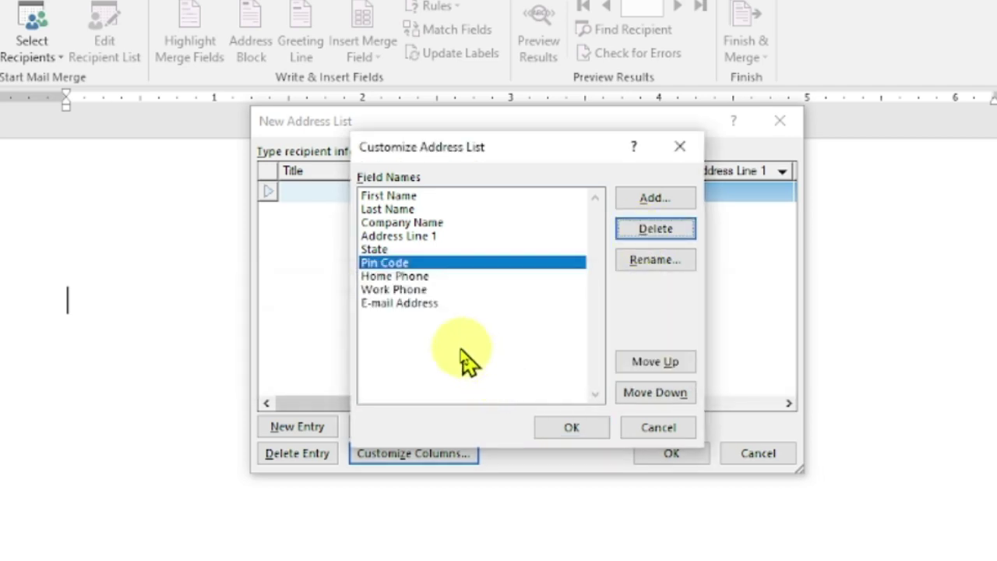
{"action": "left_click", "coordinate": [411, 277]}
{"action": "left_click", "coordinate": [631, 240]}
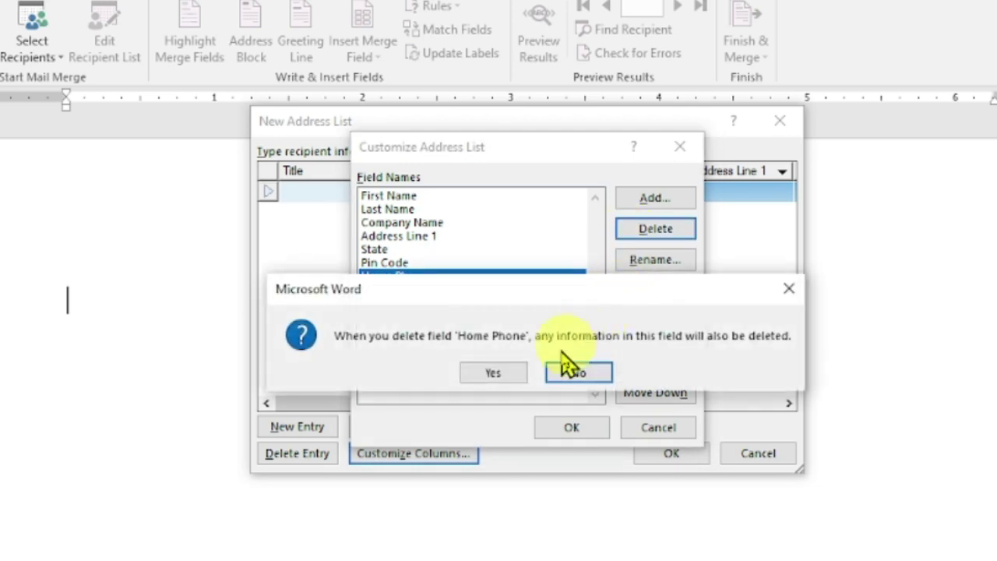
{"action": "left_click", "coordinate": [497, 377]}
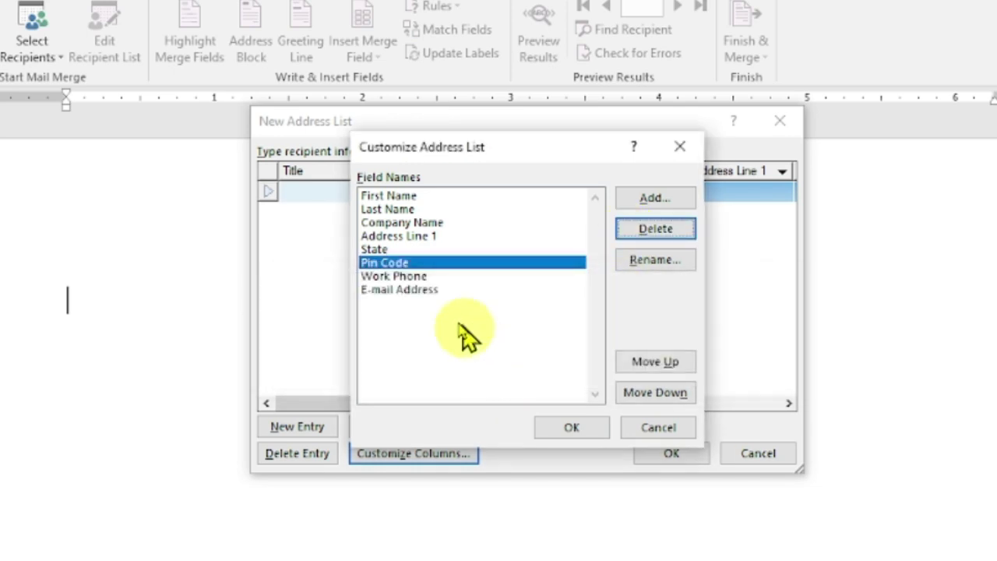
{"action": "left_click", "coordinate": [418, 277]}
{"action": "left_click", "coordinate": [415, 291]}
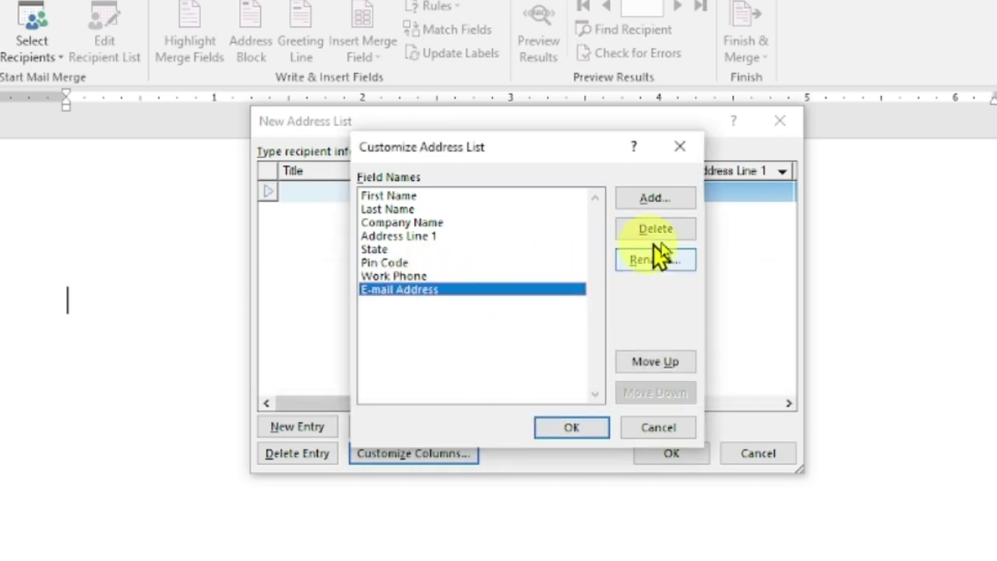
{"action": "left_click", "coordinate": [660, 232]}
{"action": "left_click", "coordinate": [501, 378]}
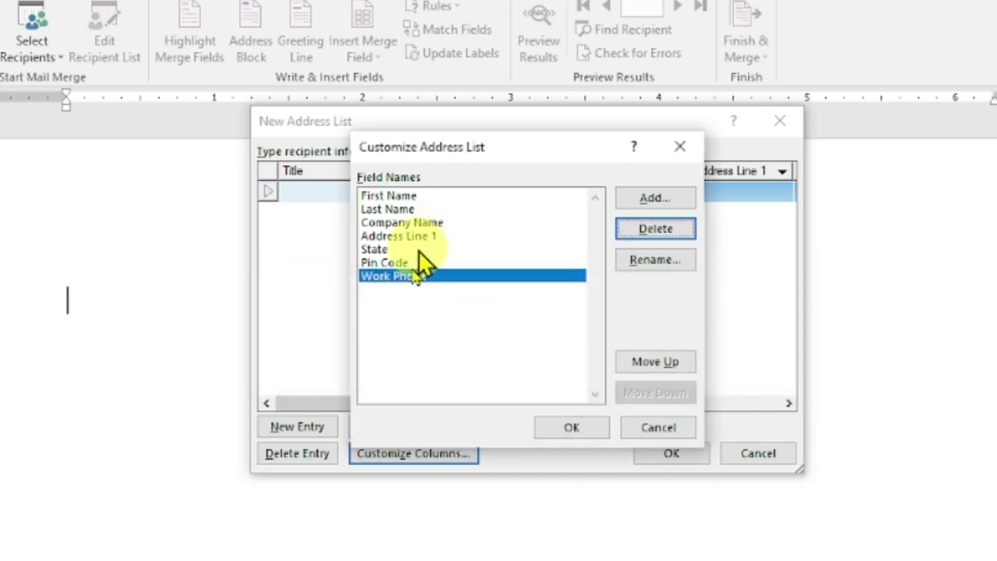
{"action": "left_click", "coordinate": [593, 426]}
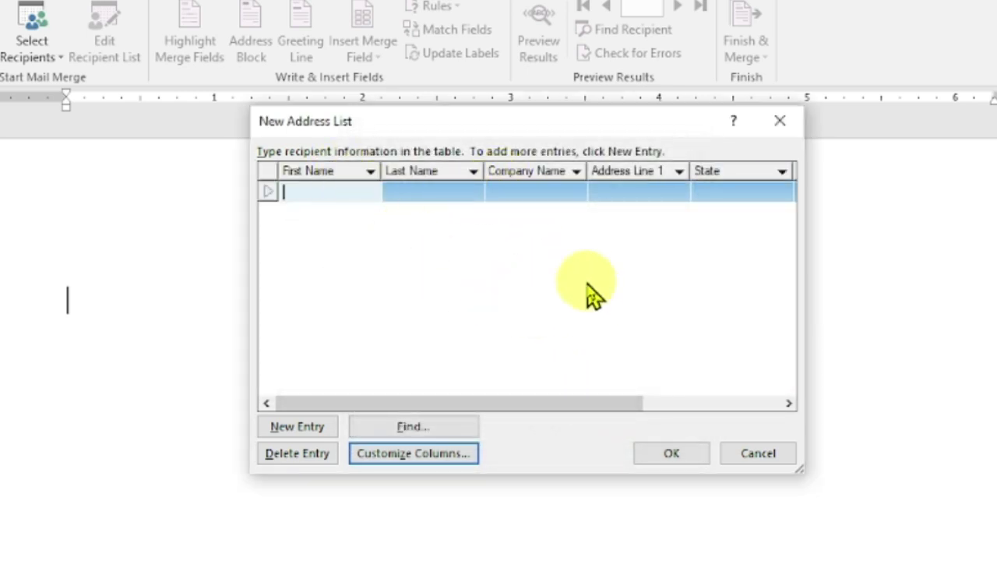
- Fill in the first recipient's name, company, address, state, pin code and work phone
{"action": "key", "text": "Tab"}
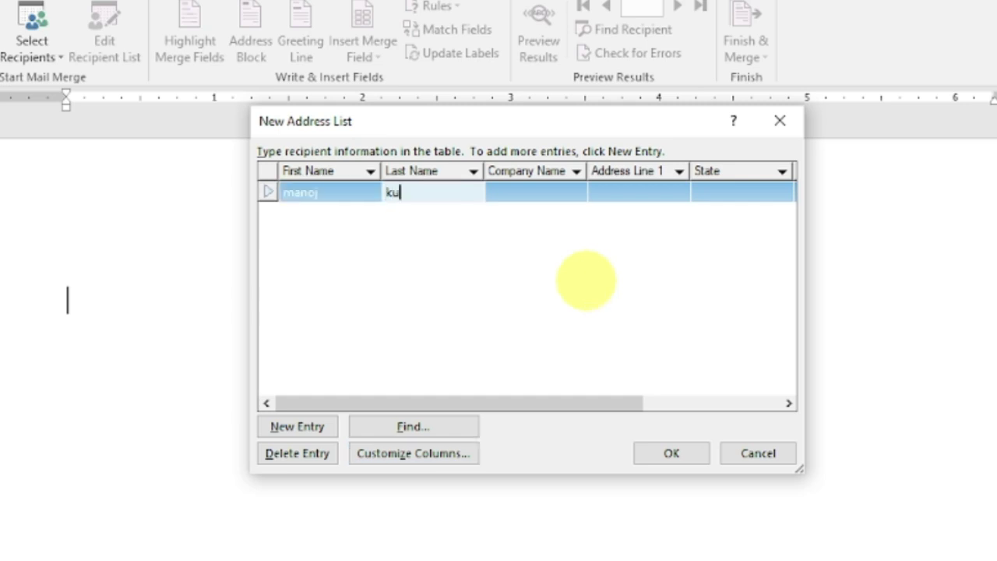
{"action": "key", "text": "Tab"}
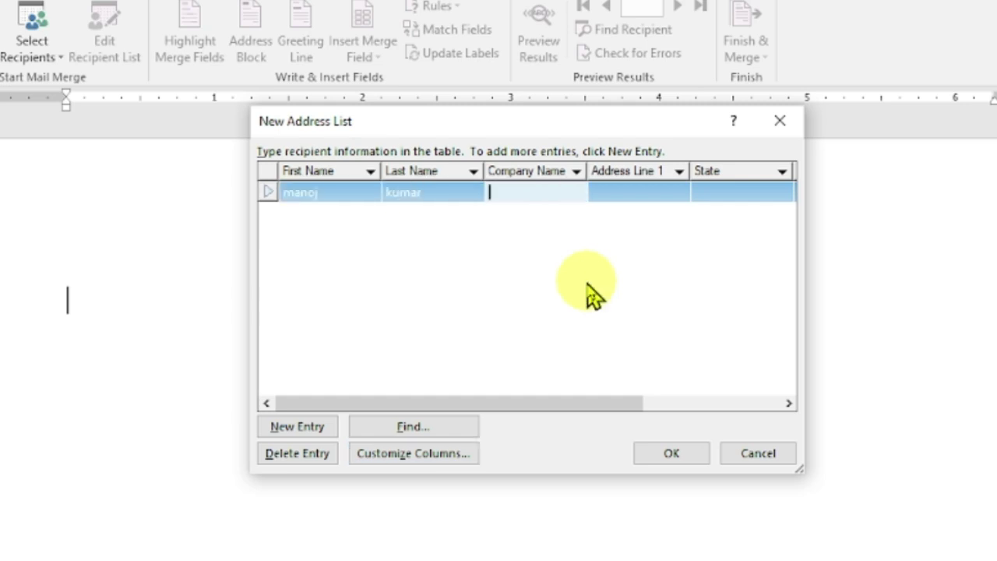
{"action": "type", "text": "abcd"}
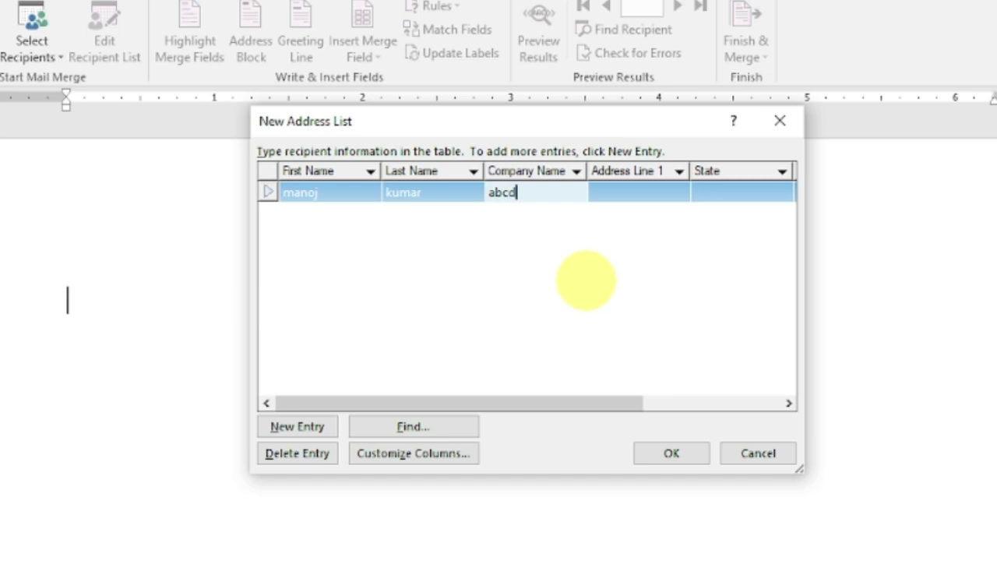
{"action": "key", "text": "Tab"}
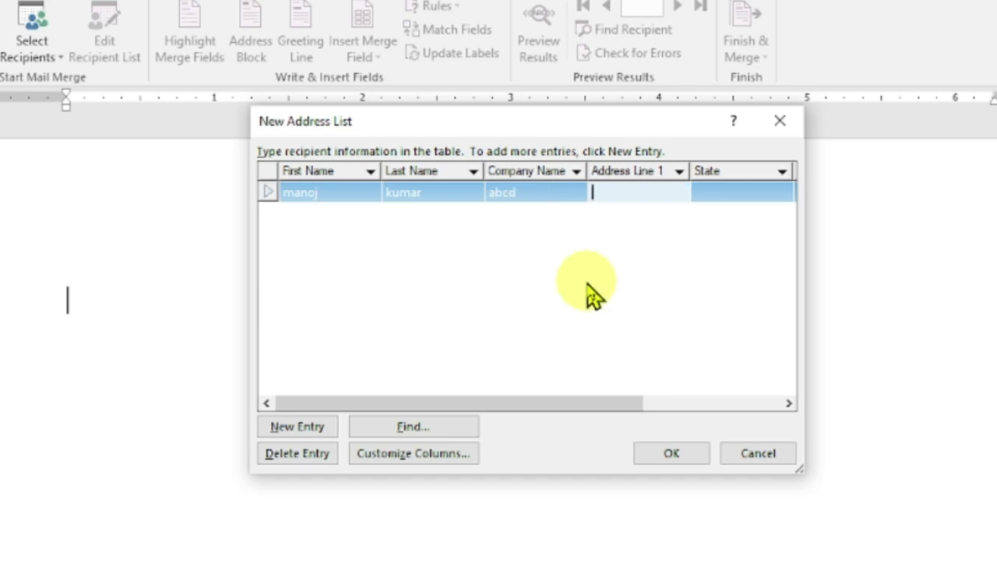
{"action": "type", "text": "jjp"}
{"action": "key", "text": "Tab"}
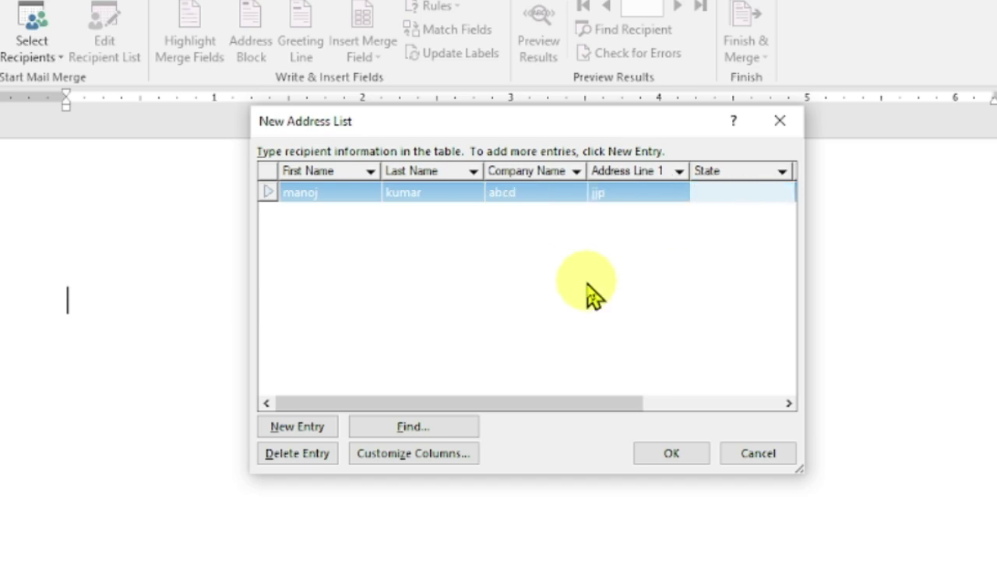
{"action": "type", "text": "bihar"}
{"action": "key", "text": "Tab"}
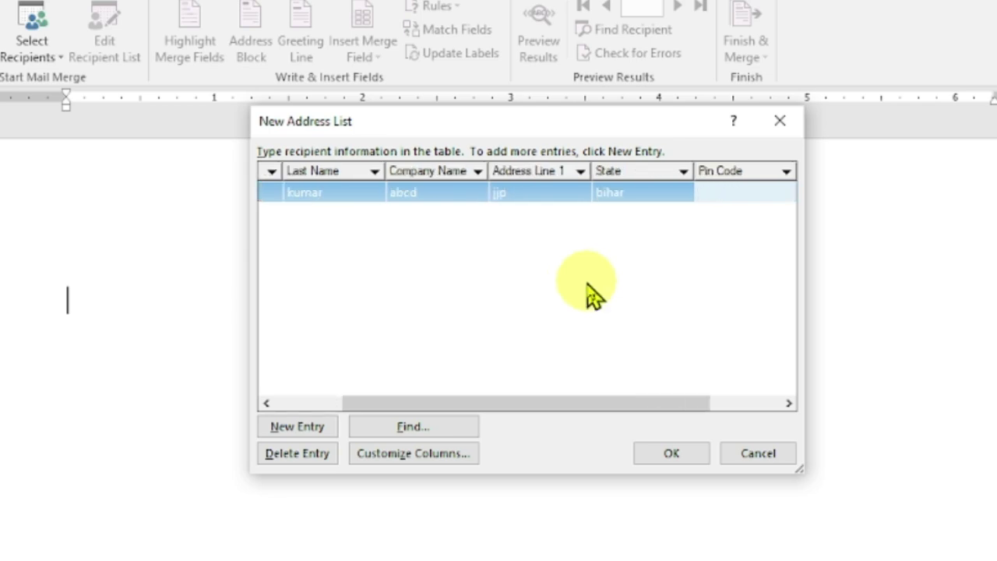
{"action": "type", "text": "847404"}
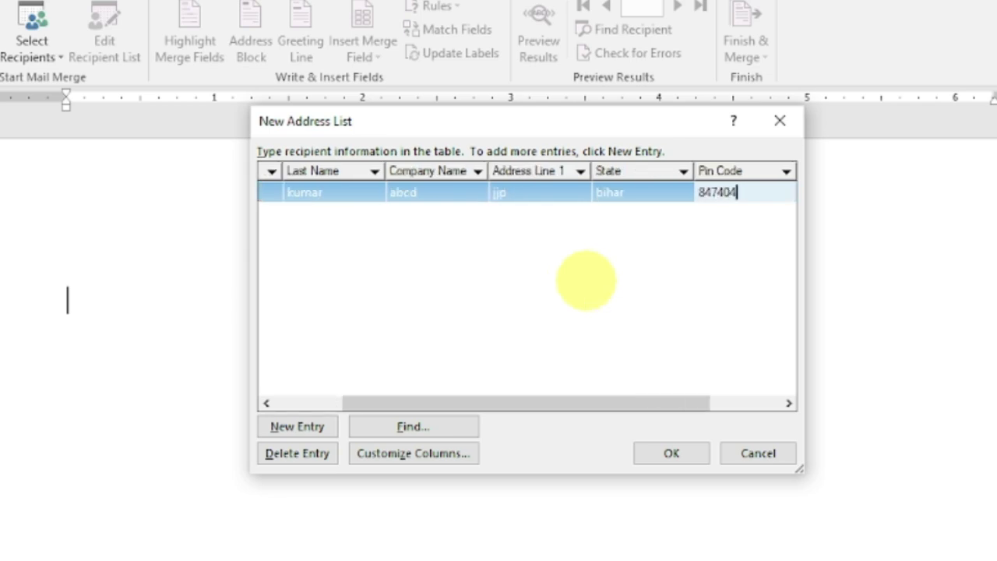
{"action": "key", "text": "Tab"}
{"action": "type", "text": "654564"}
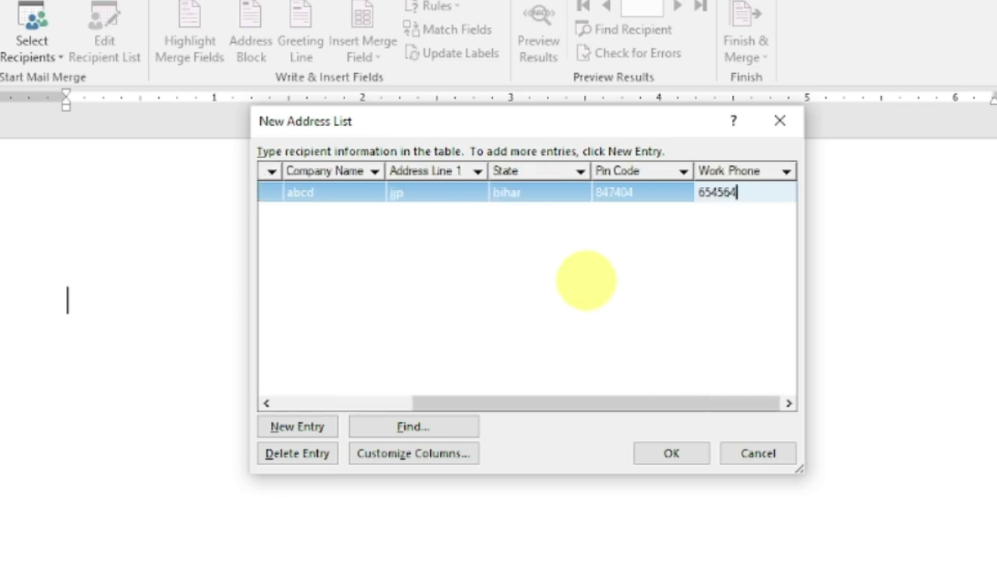
{"action": "key", "text": "Tab"}
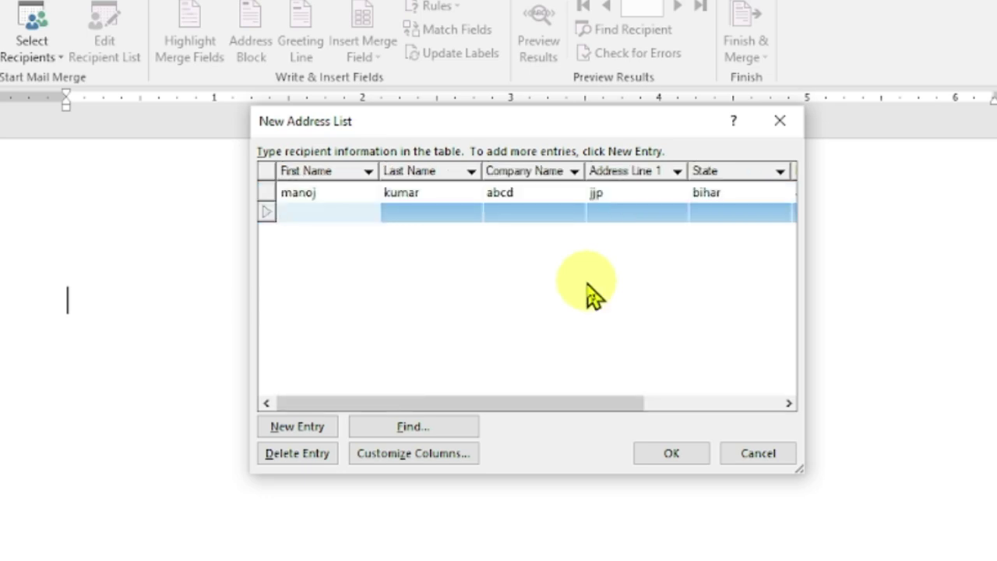
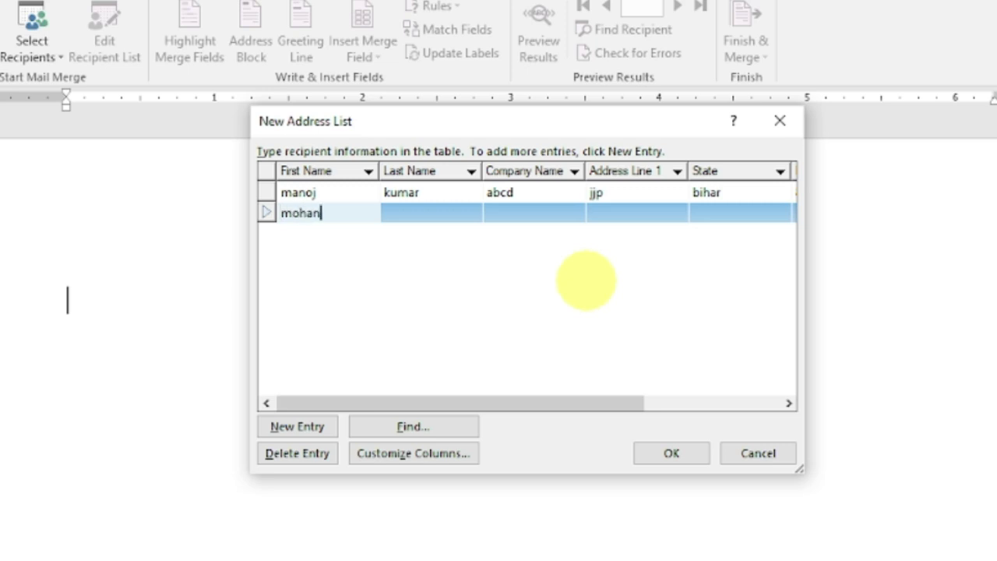
- Enter the second recipient's name, company, address, state, pin code and work phone
{"action": "key", "text": "Tab"}
{"action": "key", "text": "Tab"}
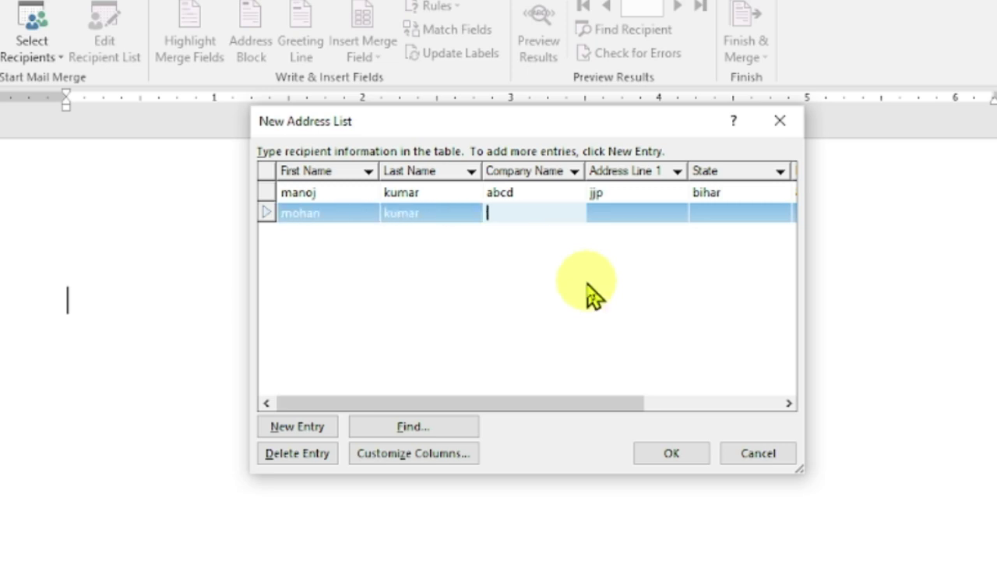
{"action": "type", "text": "abcd"}
{"action": "key", "text": "Tab"}
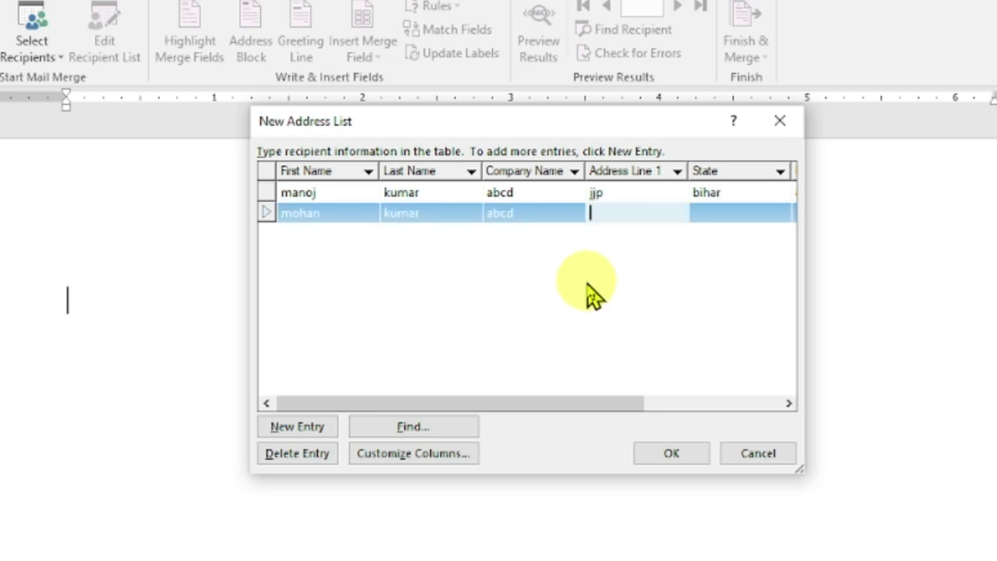
{"action": "type", "text": "jjp"}
{"action": "key", "text": "Tab"}
{"action": "type", "text": "bihar"}
{"action": "key", "text": "Tab"}
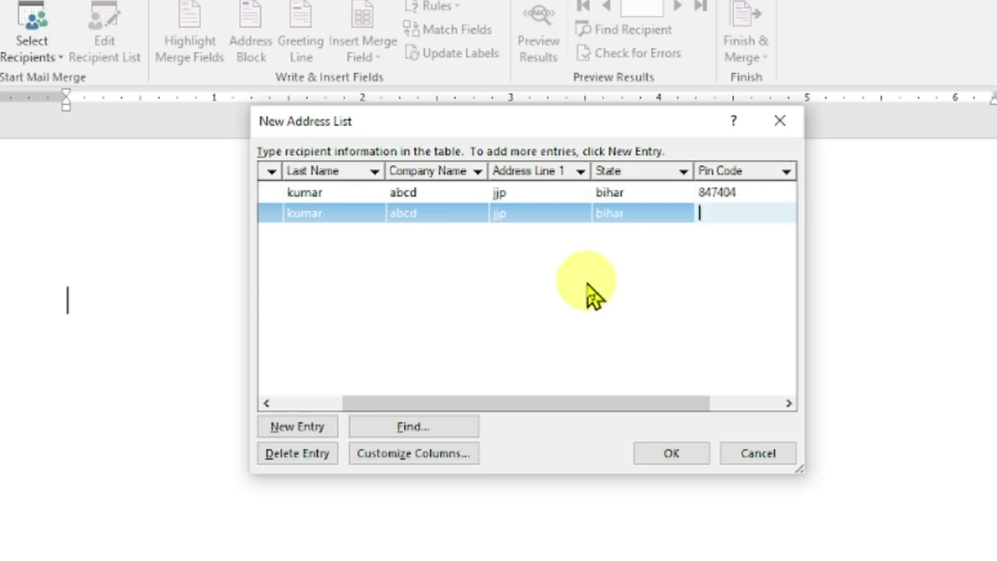
{"action": "type", "text": "847404"}
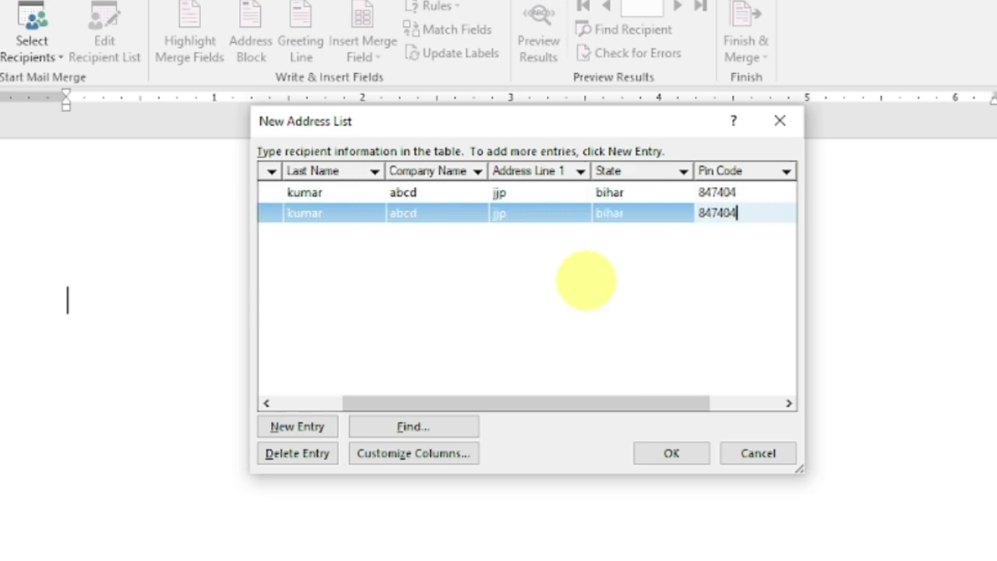
{"action": "key", "text": "Tab"}
{"action": "type", "text": "34564654"}
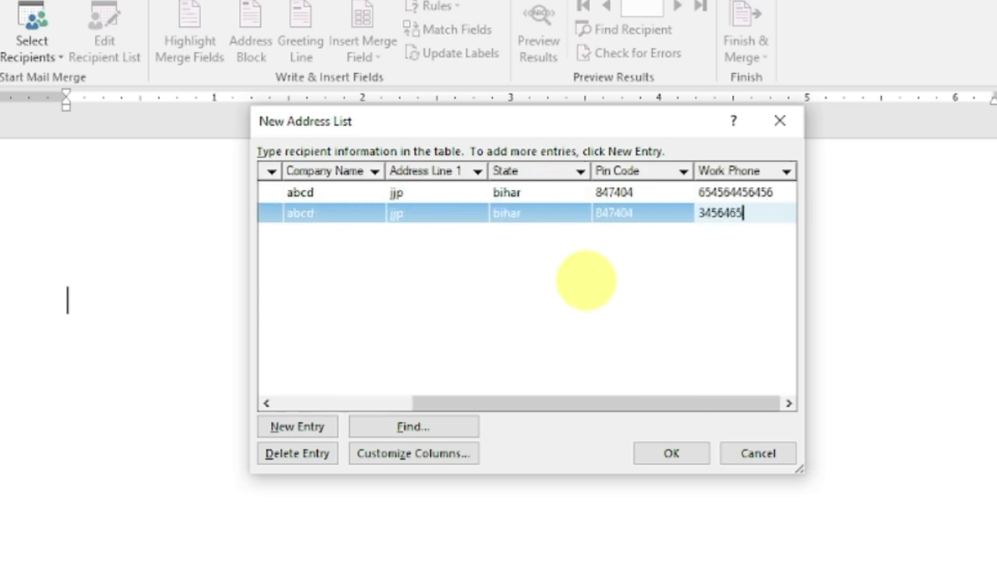
{"action": "type", "text": "6546546"}
{"action": "key", "text": "Tab"}
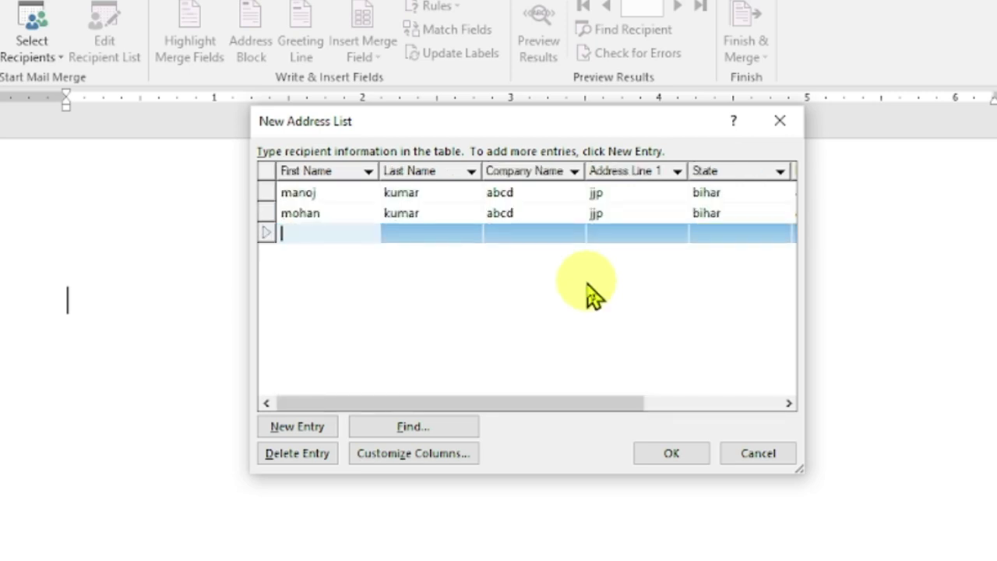
- Enter the third recipient's name, company, address, state, pin code and work phone
{"action": "key", "text": "Tab"}
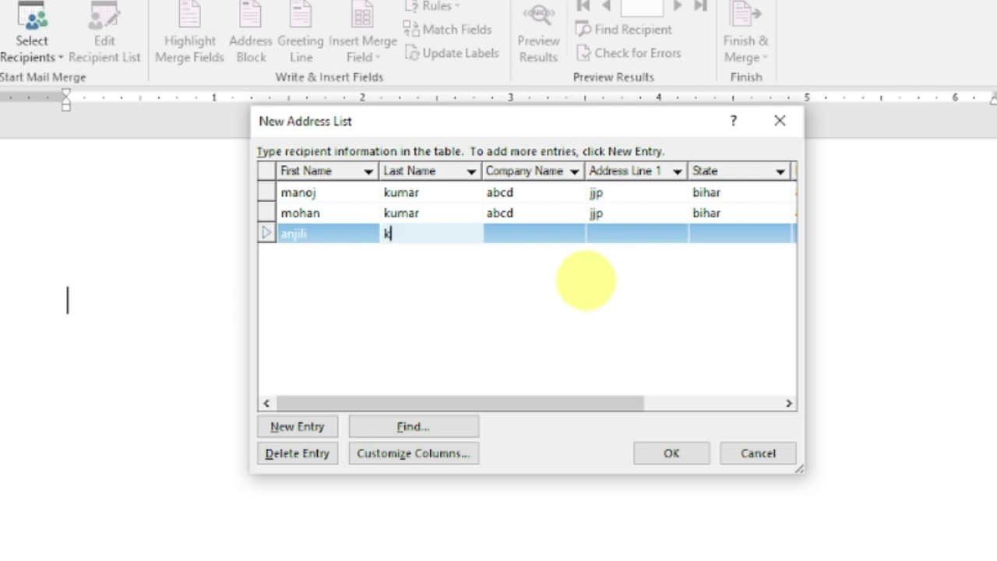
{"action": "key", "text": "Tab"}
{"action": "type", "text": "abcd"}
{"action": "key", "text": "Tab"}
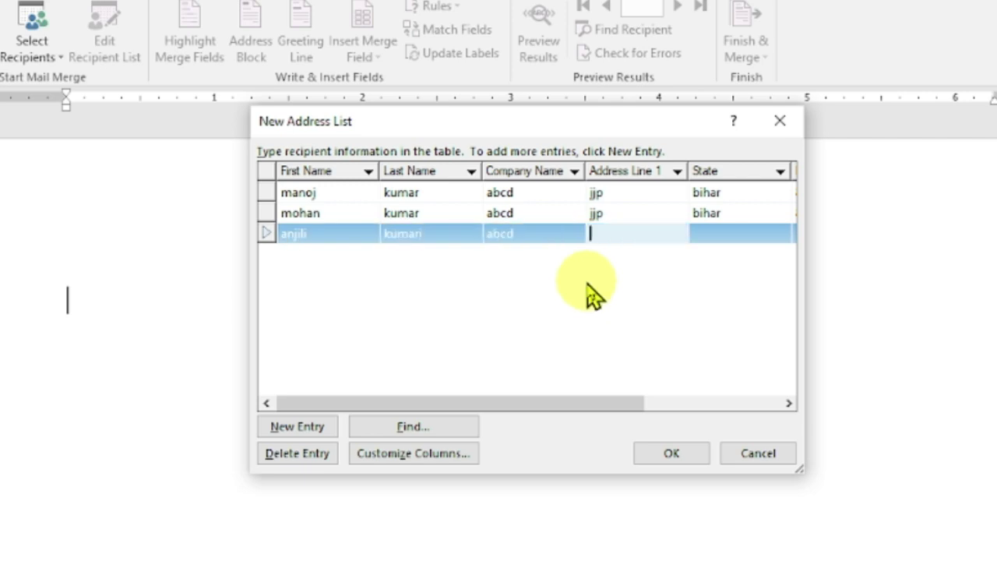
{"action": "type", "text": "jjp"}
{"action": "key", "text": "Tab"}
{"action": "type", "text": "bihar"}
{"action": "key", "text": "Tab"}
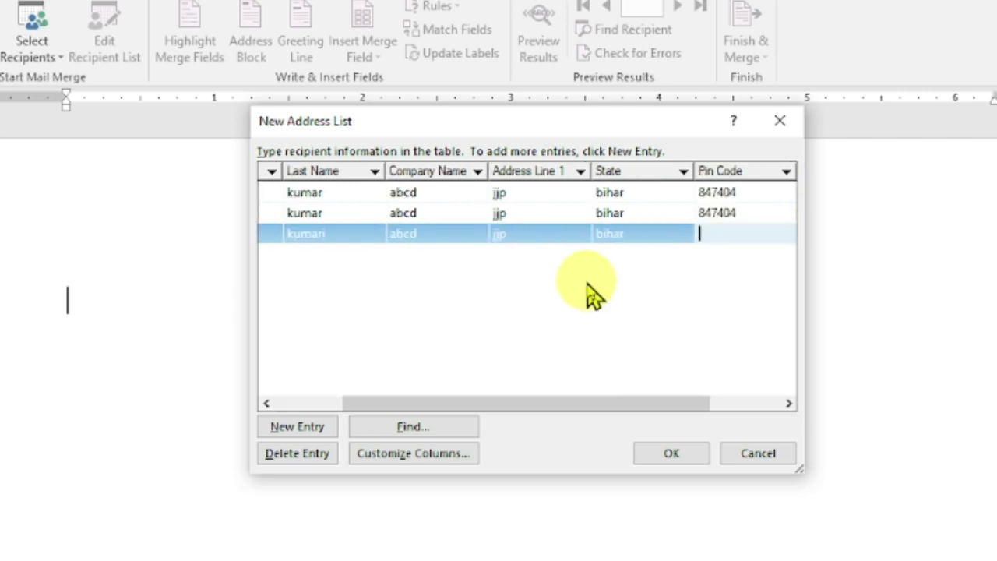
{"action": "type", "text": "8474"}
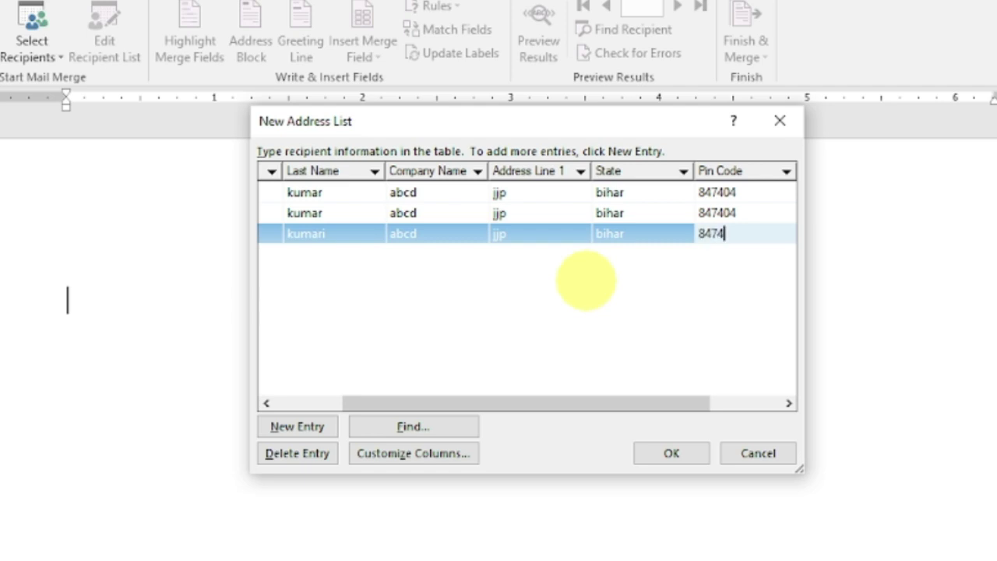
{"action": "type", "text": "04"}
{"action": "key", "text": "Tab"}
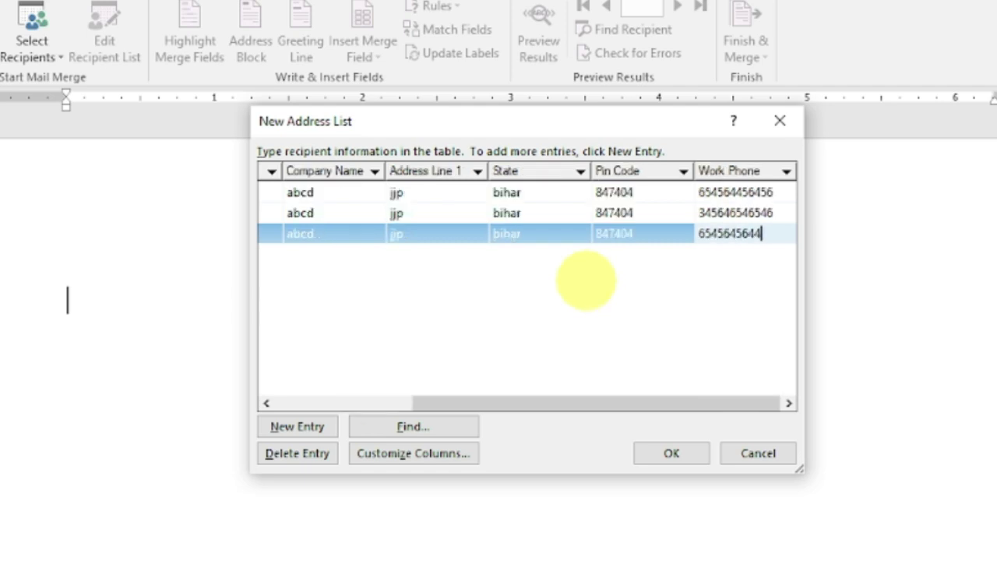
{"action": "key", "text": "Tab"}
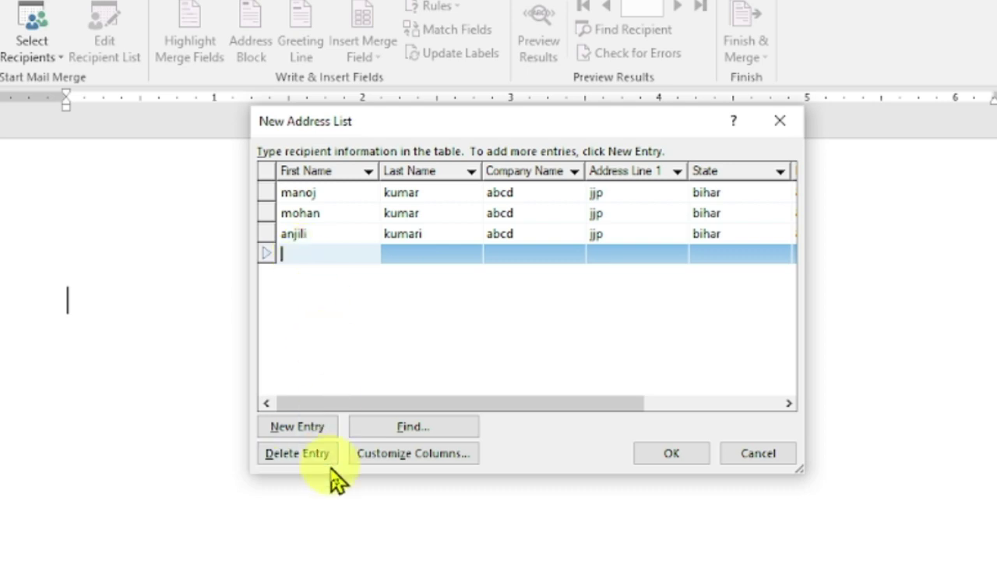
- Delete the blank trailing entry and save the list as 'my entry 1' on the Desktop
{"action": "left_click", "coordinate": [293, 459]}
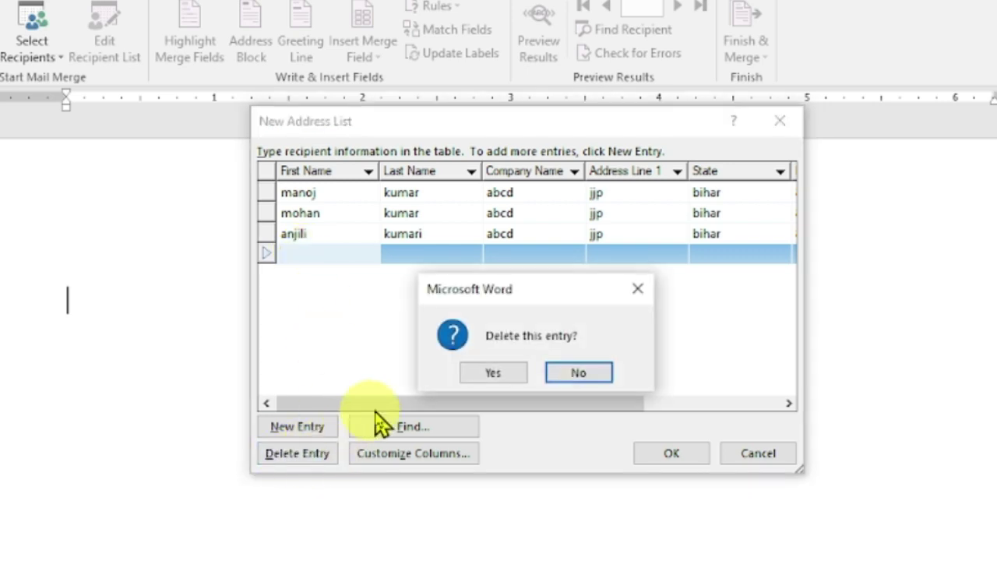
{"action": "left_click", "coordinate": [471, 374]}
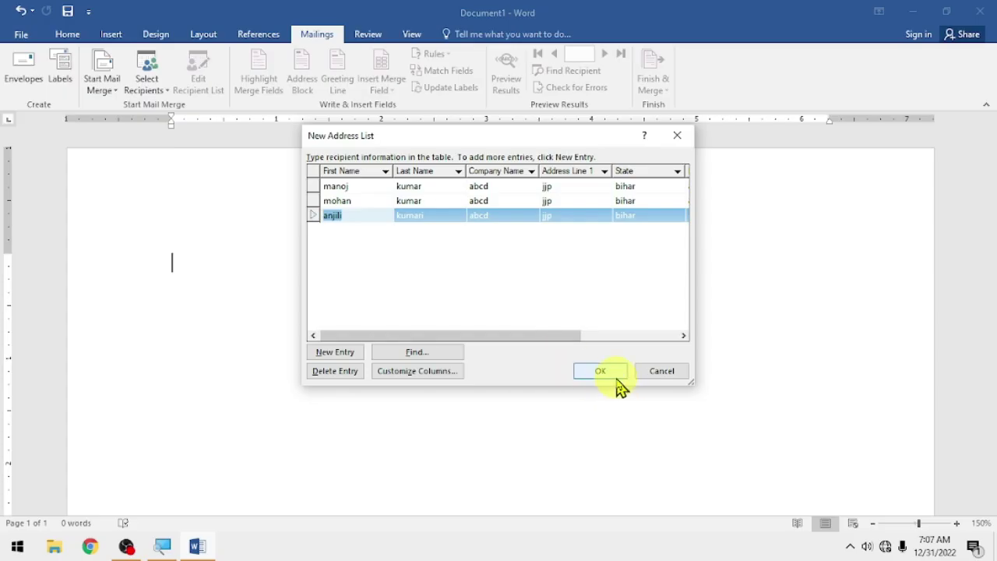
{"action": "left_click", "coordinate": [612, 377]}
{"action": "type", "text": "my entry 1"}
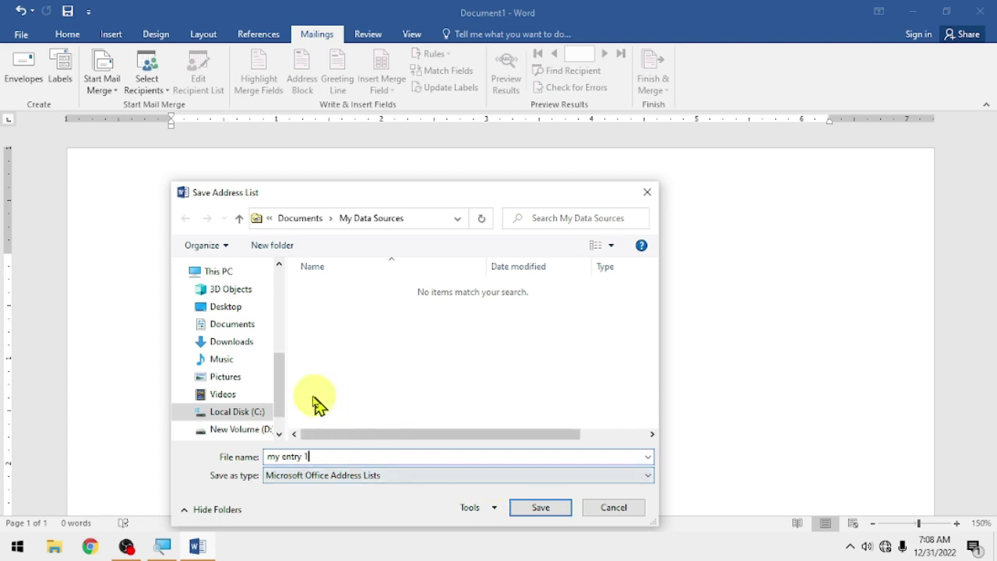
{"action": "mouse_move", "coordinate": [226, 343]}
{"action": "left_click", "coordinate": [241, 309]}
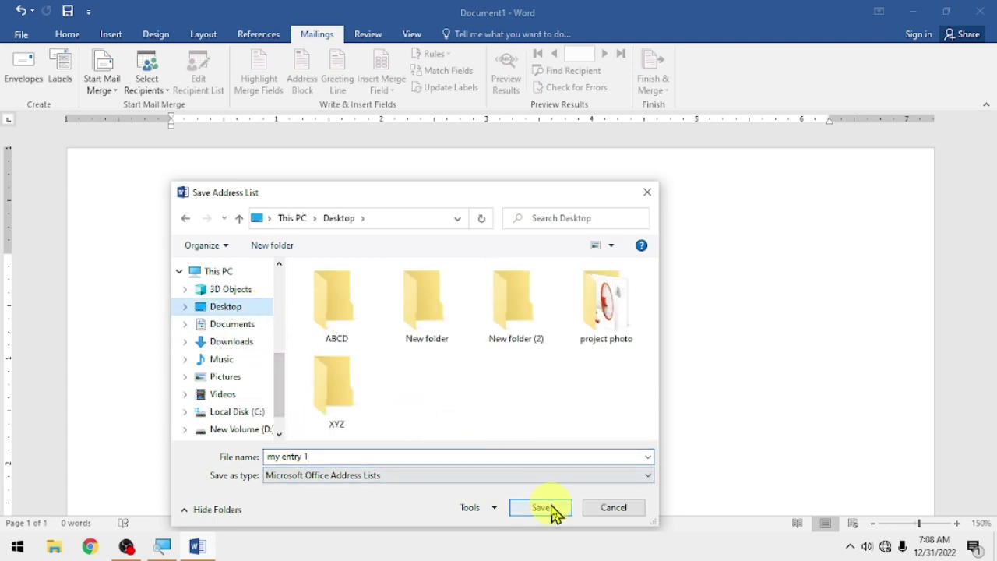
{"action": "left_click", "coordinate": [551, 507]}
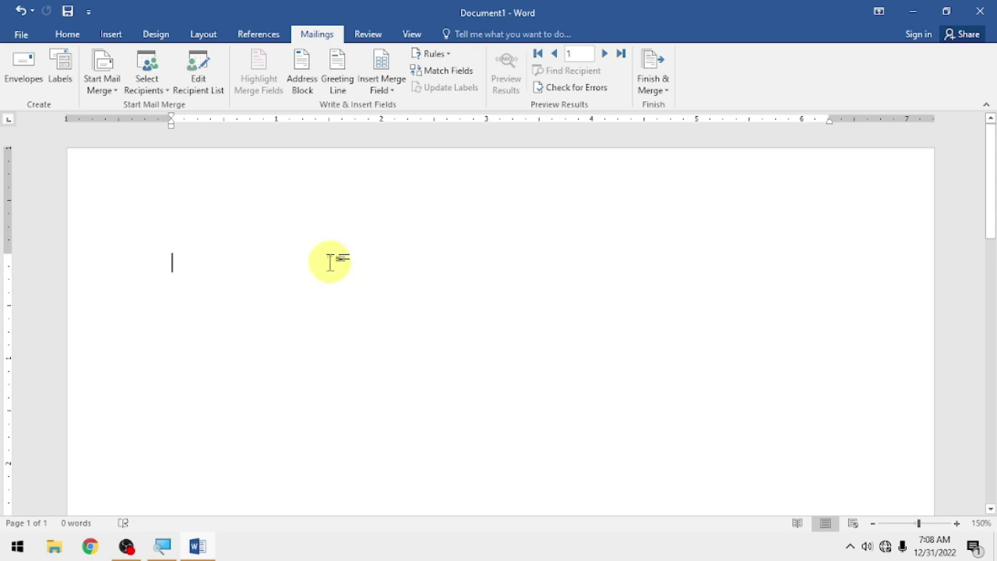
- Insert a «GreetingLine» field using the 'Dear' salutation, then start a new line below it
{"action": "left_click", "coordinate": [348, 81]}
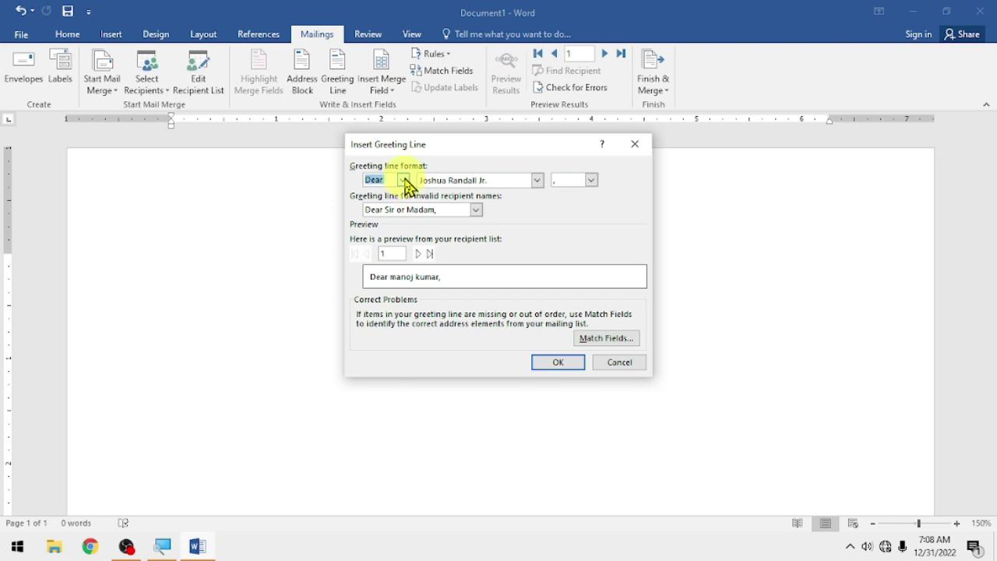
{"action": "left_click", "coordinate": [404, 180]}
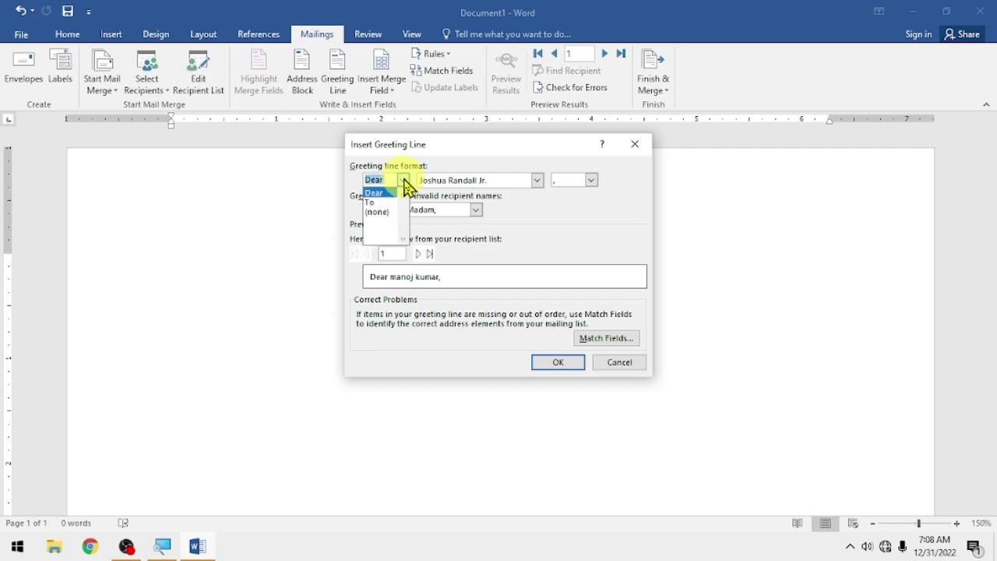
{"action": "left_click", "coordinate": [378, 194]}
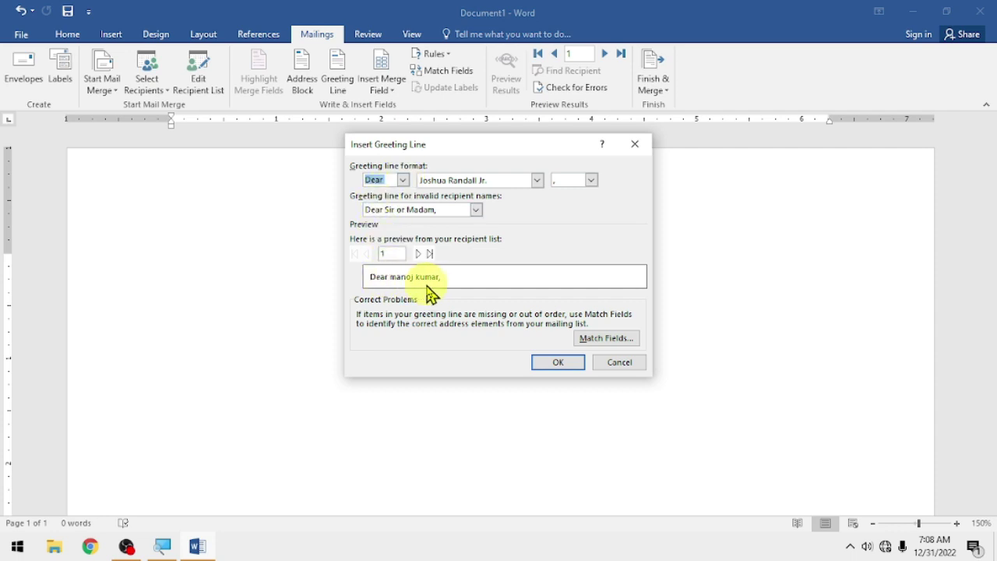
{"action": "left_click", "coordinate": [557, 360]}
{"action": "key", "text": "Return"}
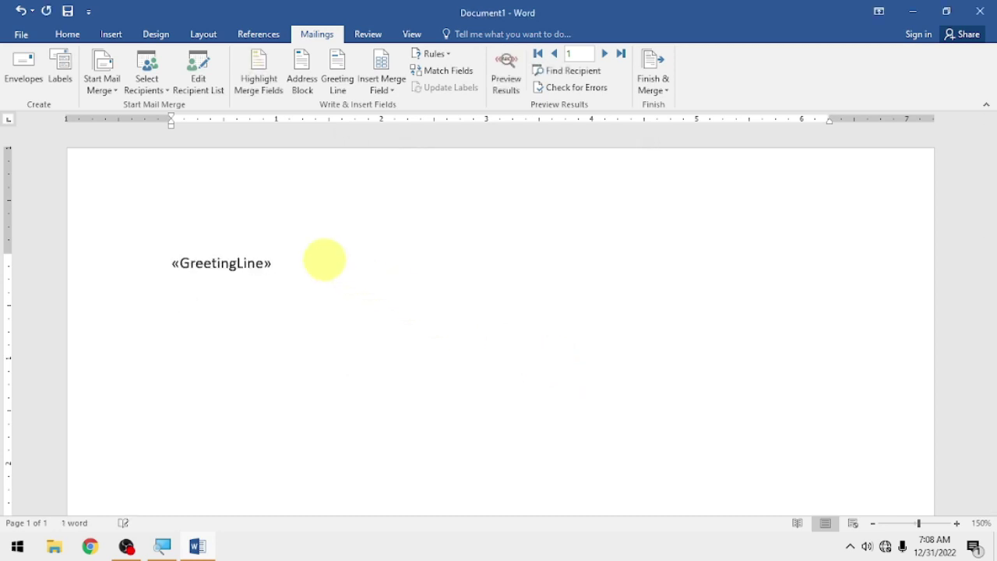
- Complete the NAME line with the First_Name and Last_Name merge fields
{"action": "type", "text": "N"}
{"action": "type", "text": "AME: -"}
{"action": "left_click", "coordinate": [385, 87]}
{"action": "left_click", "coordinate": [402, 106]}
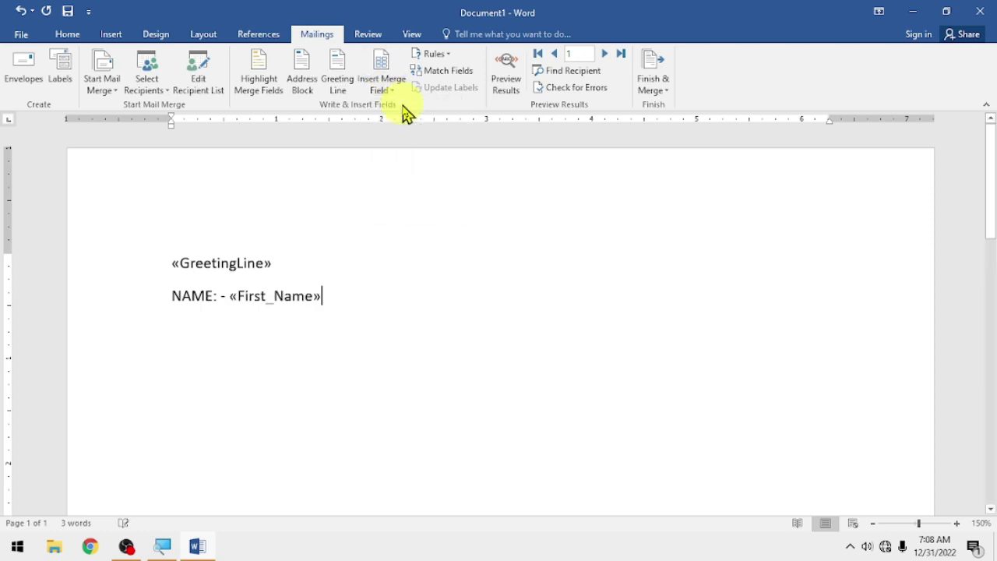
{"action": "left_click", "coordinate": [394, 90]}
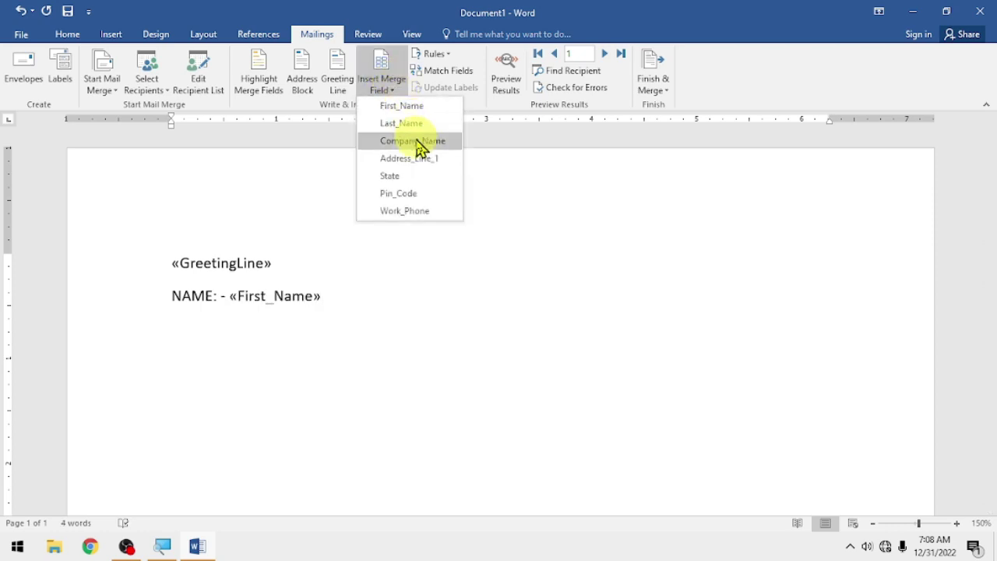
{"action": "left_click", "coordinate": [413, 124]}
{"action": "key", "text": "Return"}
{"action": "type", "text": "COMPANY NAME"}
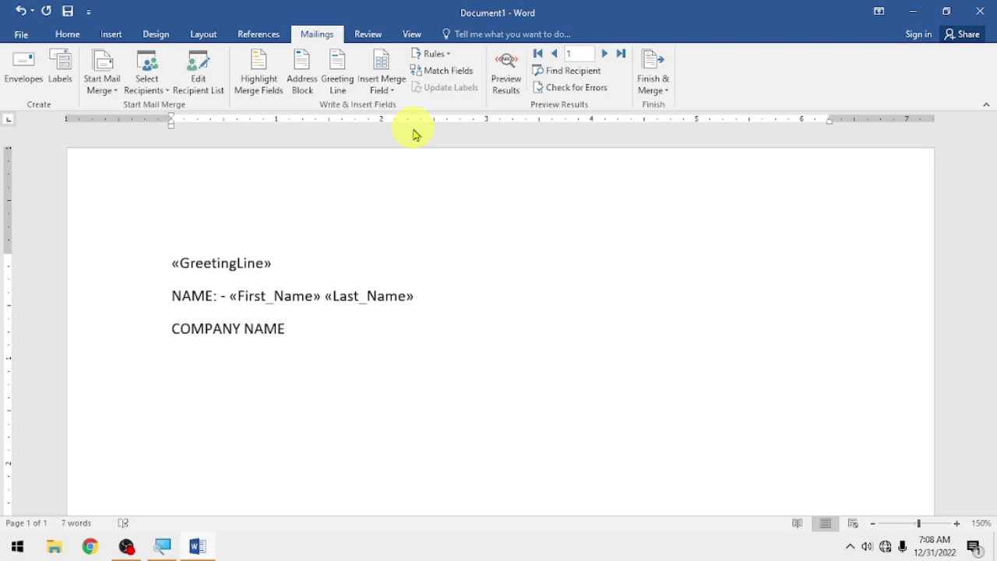
- Add the COMPANY NAME line with the Company_Name merge field
{"action": "type", "text": ": -"}
{"action": "left_click", "coordinate": [392, 88]}
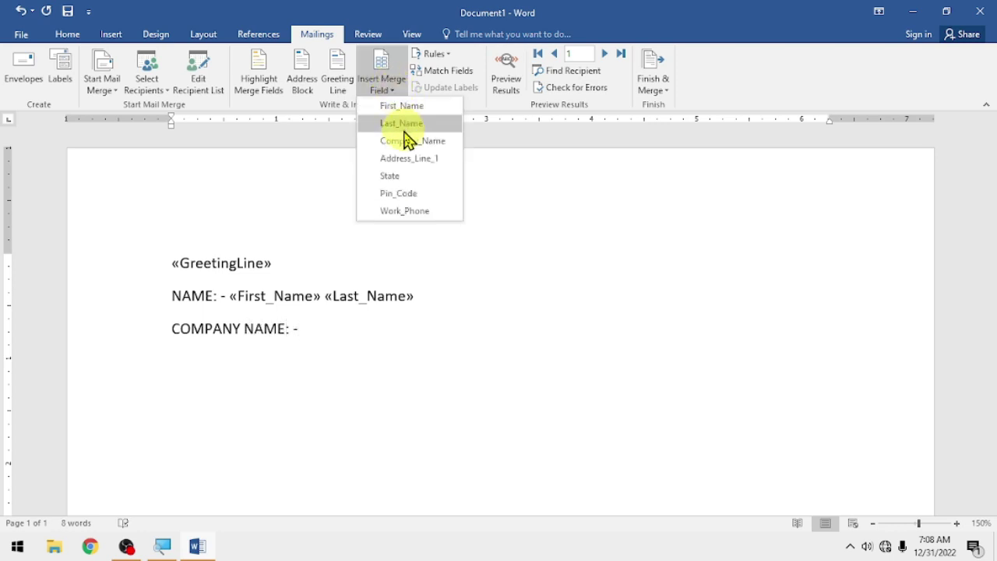
{"action": "left_click", "coordinate": [410, 141]}
{"action": "key", "text": "Return"}
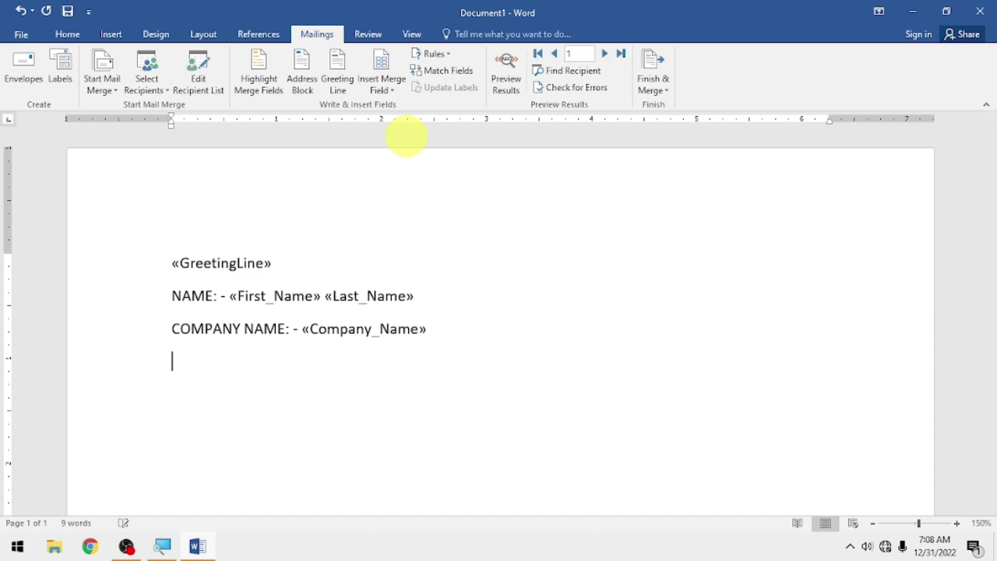
- Add the ADD. line with the Address_Line_1 merge field
{"action": "type", "text": "ADD.: -"}
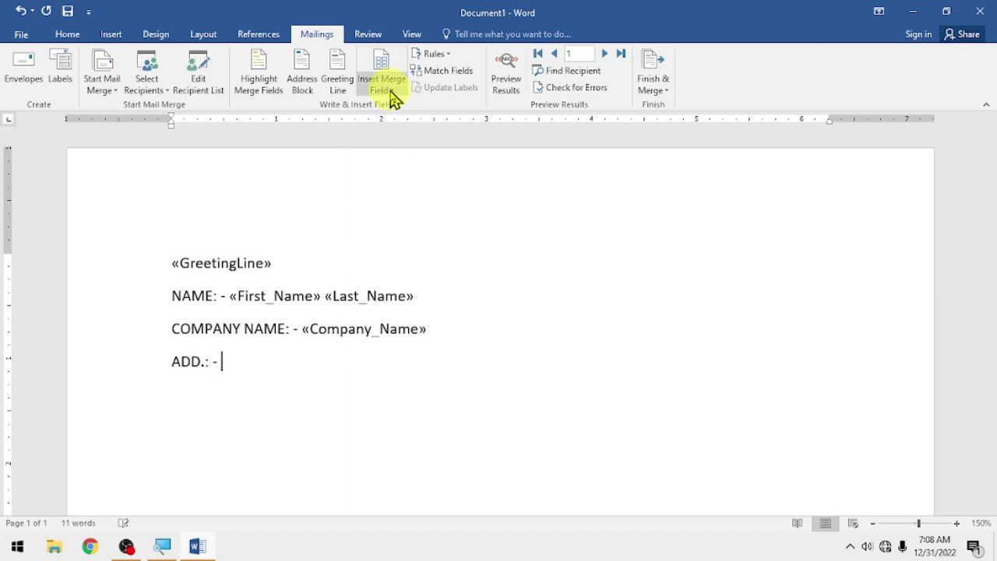
{"action": "left_click", "coordinate": [381, 86]}
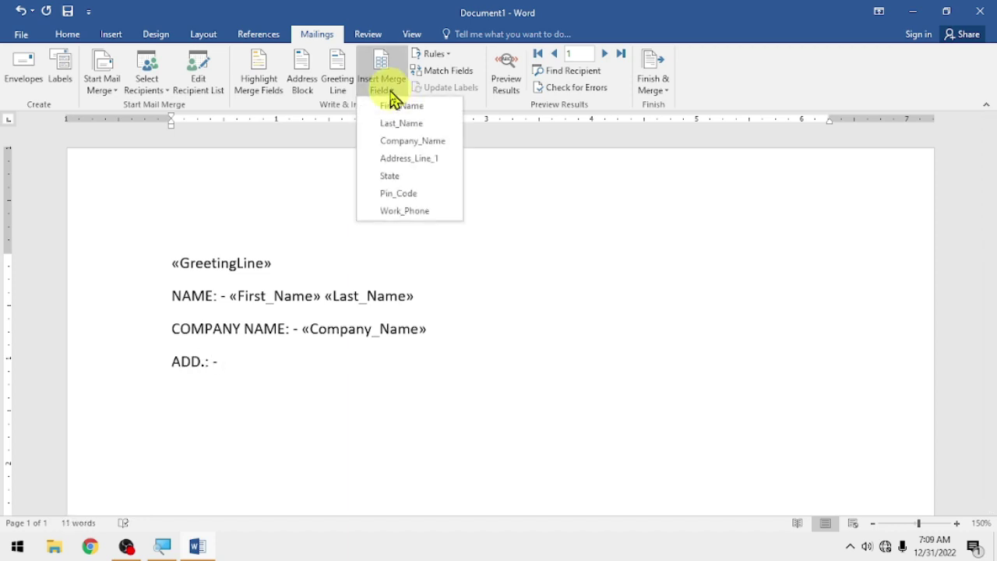
{"action": "left_click", "coordinate": [395, 159]}
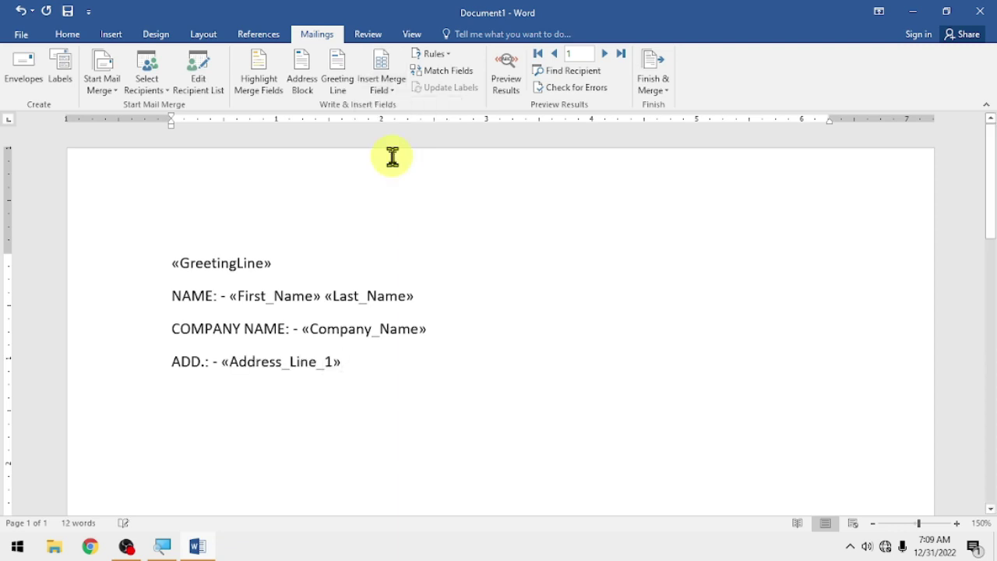
{"action": "left_click", "coordinate": [390, 96]}
{"action": "left_click", "coordinate": [390, 97]}
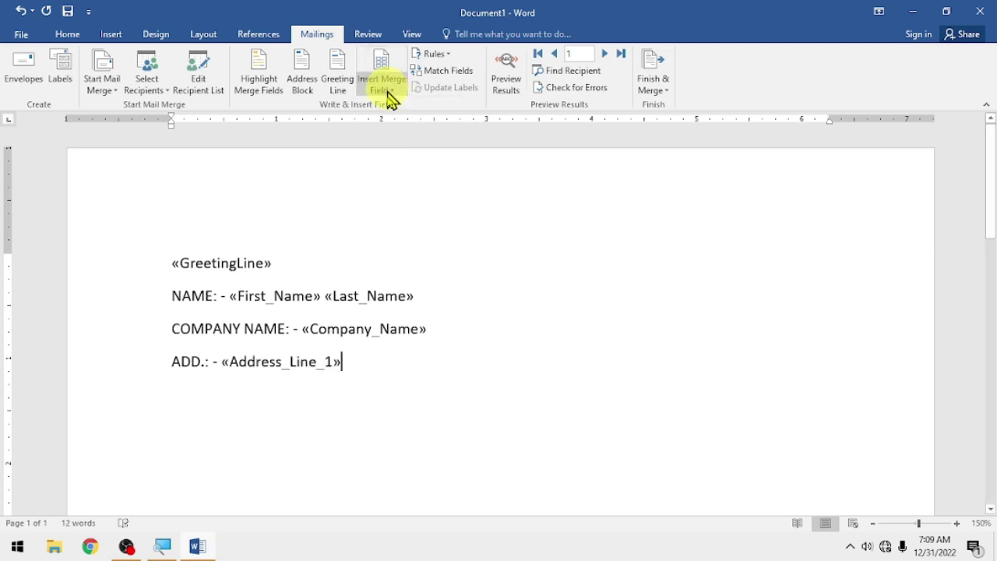
{"action": "key", "text": "Return"}
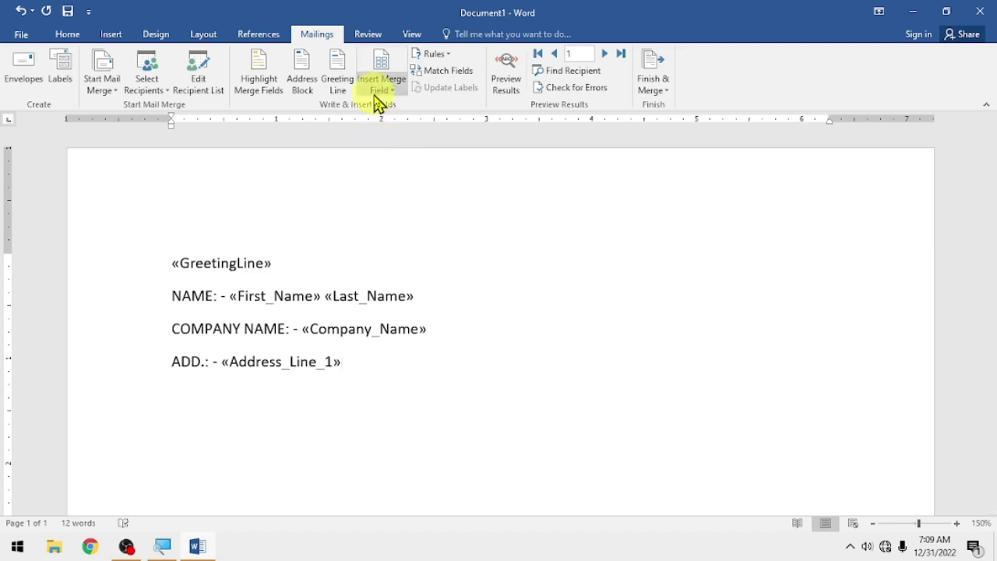
- Add the STATE line with the State merge field
{"action": "left_click", "coordinate": [378, 103]}
{"action": "left_click", "coordinate": [379, 102]}
{"action": "type", "text": "S"}
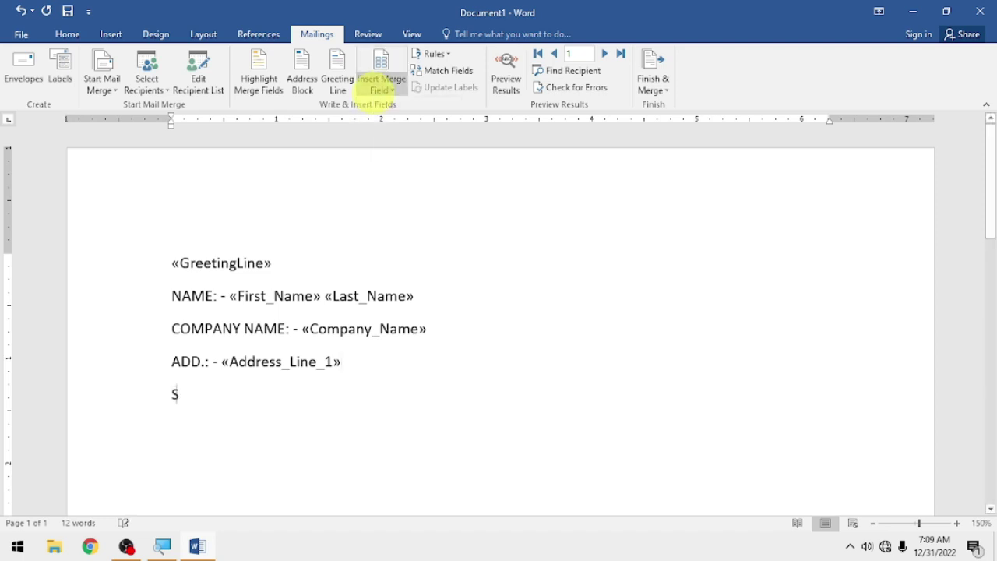
{"action": "type", "text": "TATE: -"}
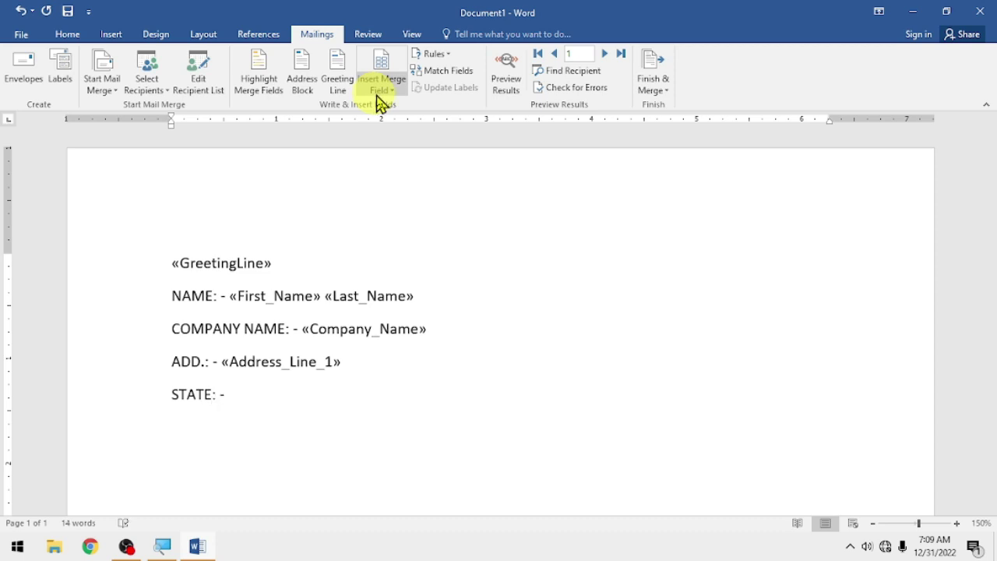
{"action": "left_click", "coordinate": [381, 102]}
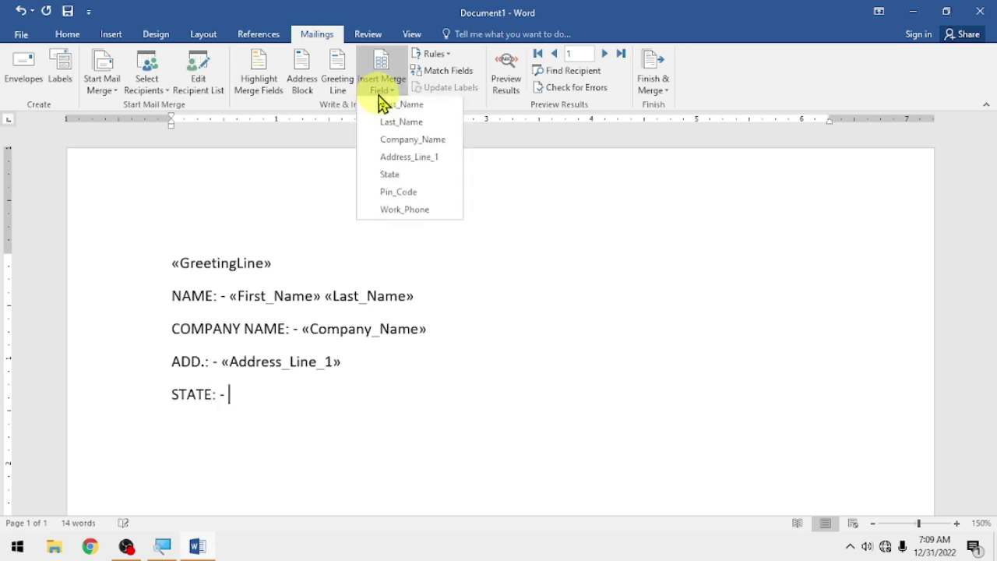
{"action": "left_click", "coordinate": [394, 176]}
{"action": "key", "text": "Return"}
{"action": "type", "text": "PIN CODE"}
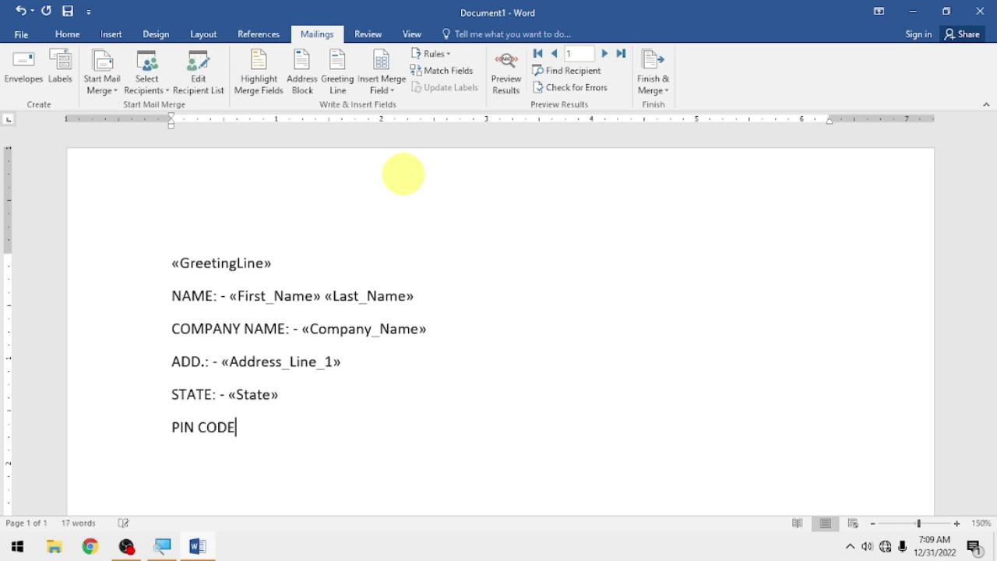
- Add PIN CODE and PHONE NO. lines with the Pin_Code and Work_Phone fields
{"action": "type", "text": ": -"}
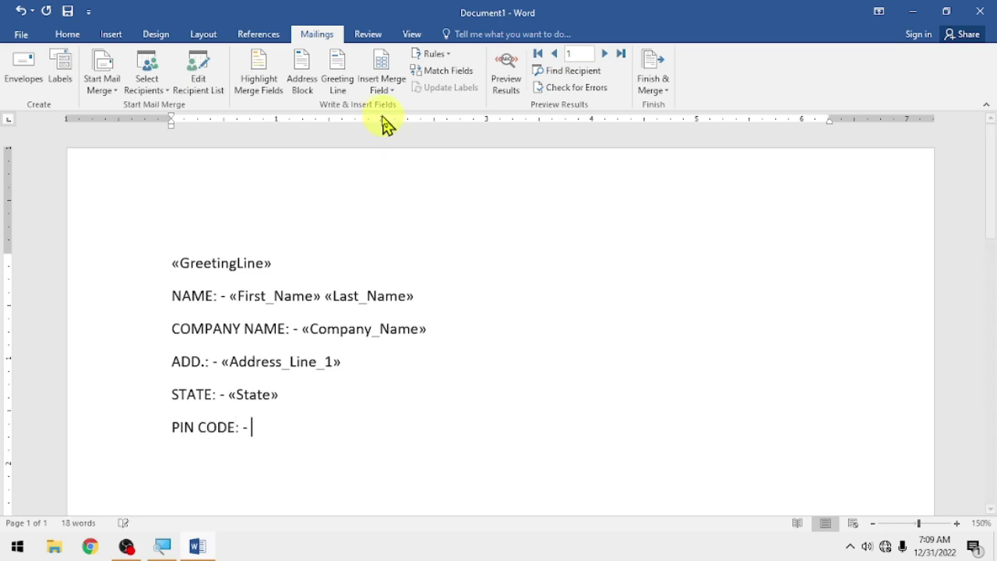
{"action": "left_click", "coordinate": [381, 93]}
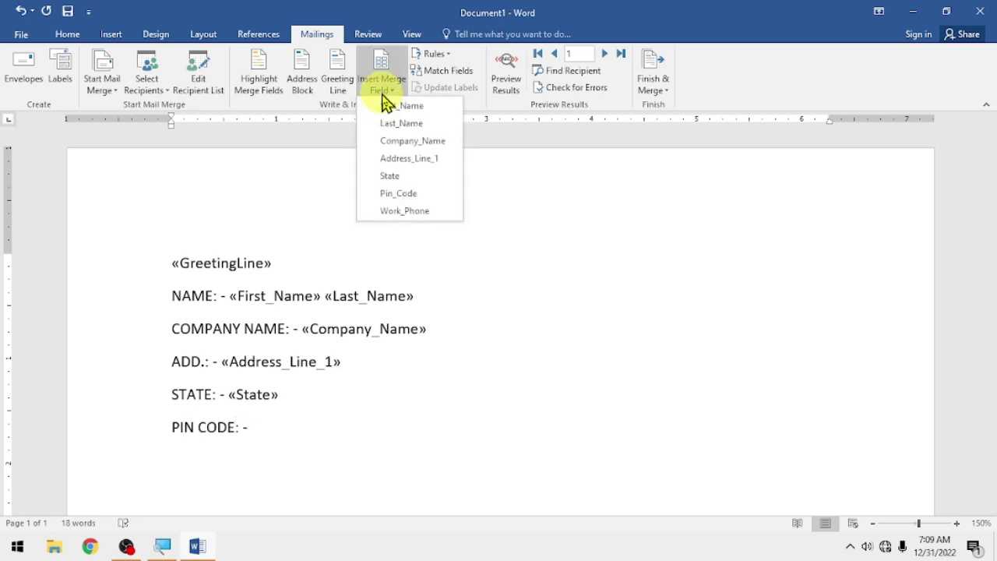
{"action": "left_click", "coordinate": [396, 193]}
{"action": "key", "text": "Return"}
{"action": "type", "text": "PHONE NO.: -"}
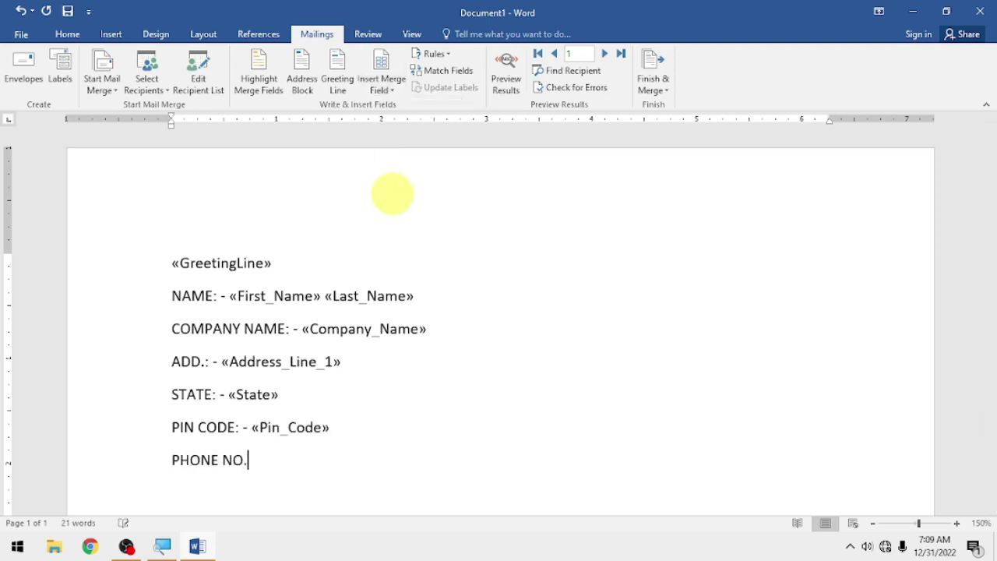
{"action": "left_click", "coordinate": [383, 92]}
{"action": "left_click", "coordinate": [409, 214]}
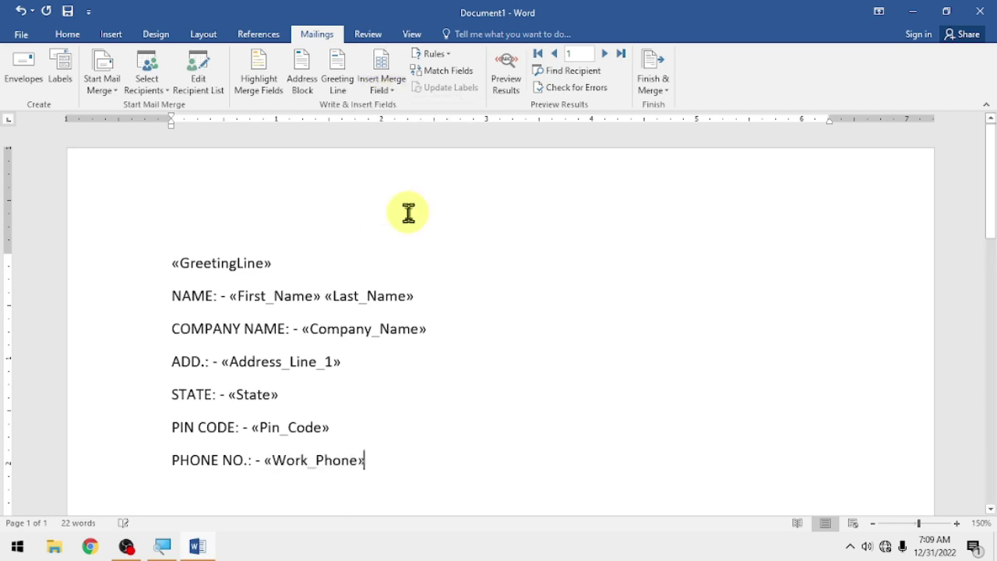
- Make the address block bold at size 12 and add an empty line below it
{"action": "mouse_move", "coordinate": [389, 461]}
{"action": "left_mouse_down"}
{"action": "mouse_move", "coordinate": [207, 374]}
{"action": "mouse_move", "coordinate": [125, 254]}
{"action": "left_mouse_up"}
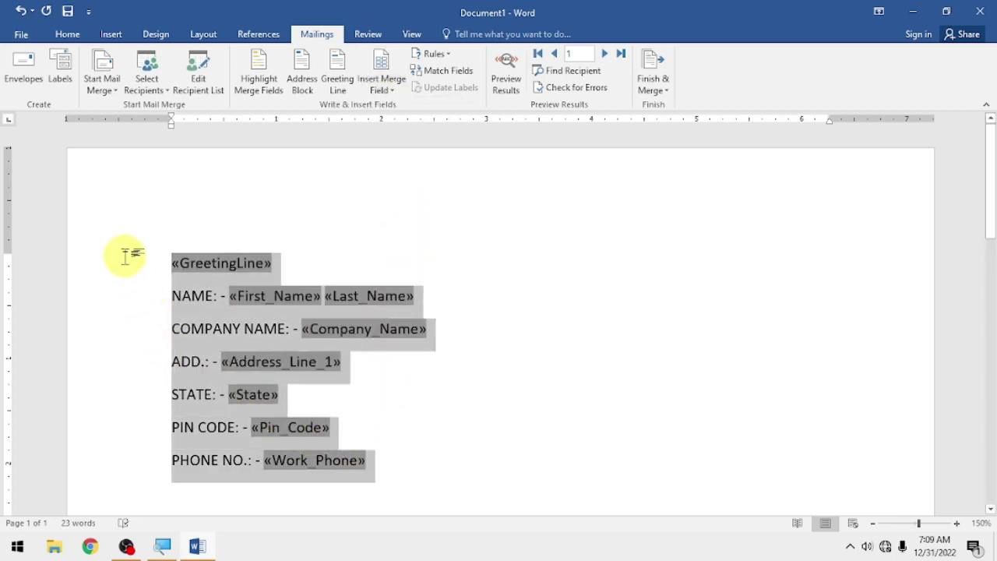
{"action": "left_click", "coordinate": [133, 232]}
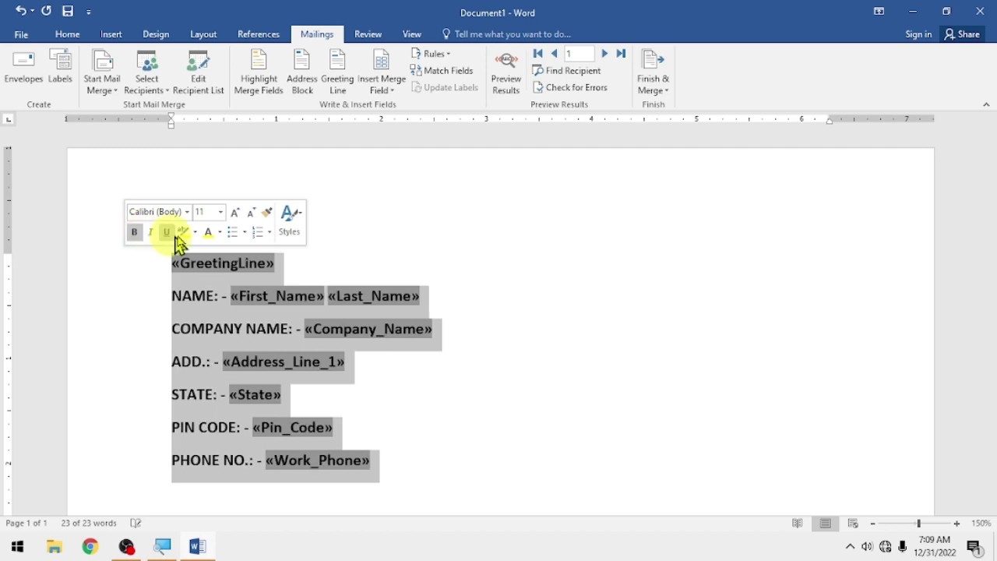
{"action": "left_click", "coordinate": [234, 213]}
{"action": "scroll", "coordinate": [284, 307], "scroll_direction": "down", "scroll_amount": 5}
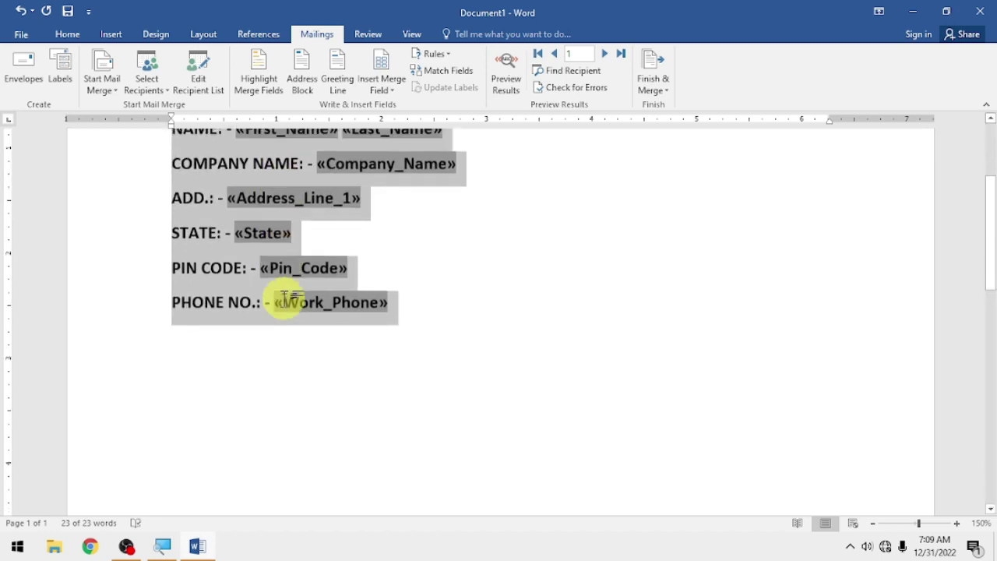
{"action": "left_click", "coordinate": [251, 323]}
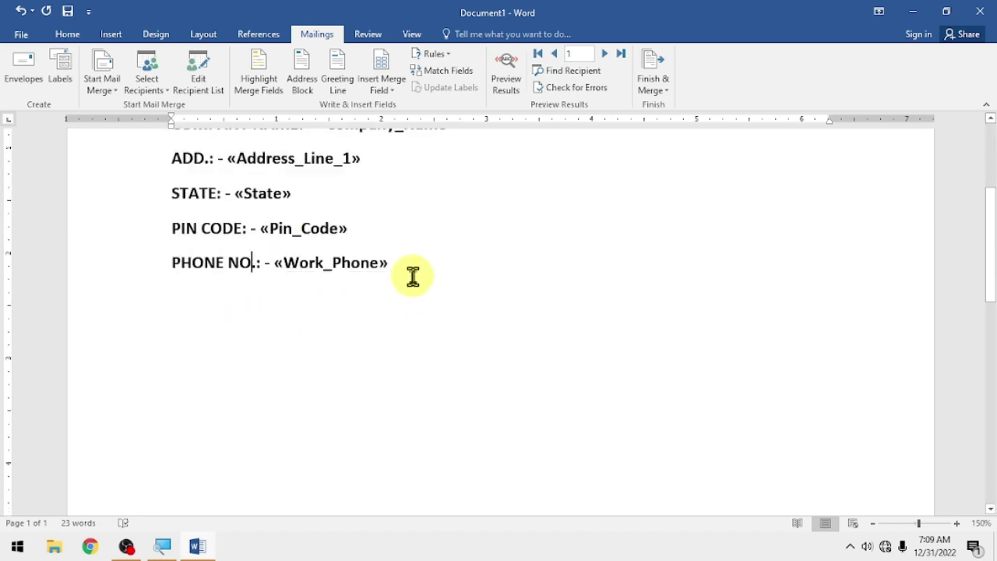
{"action": "key", "text": "Return"}
{"action": "key", "text": "Return"}
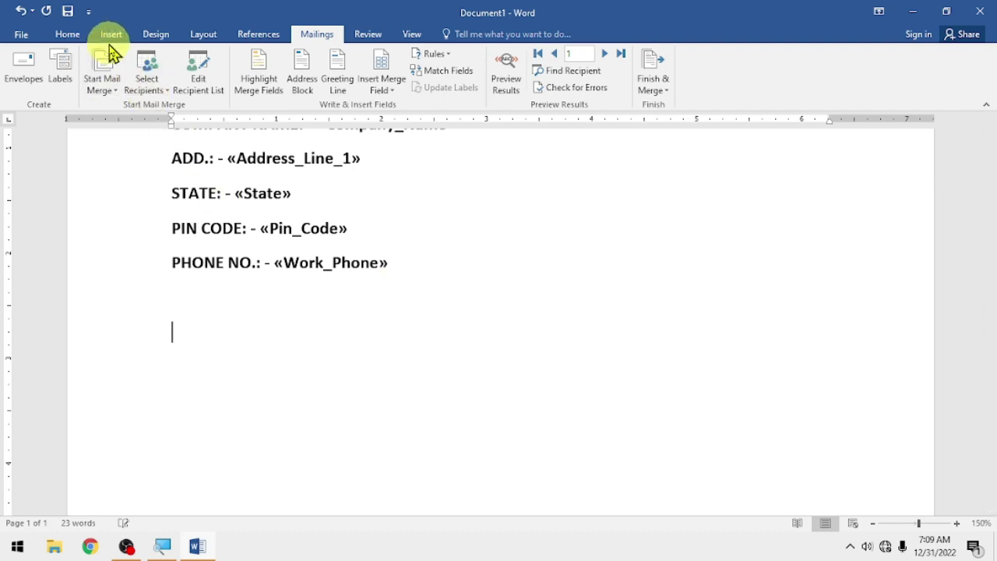
- Insert a styled WordArt reading 'HAPPY NEW YEAR 2023'
{"action": "left_click", "coordinate": [110, 42]}
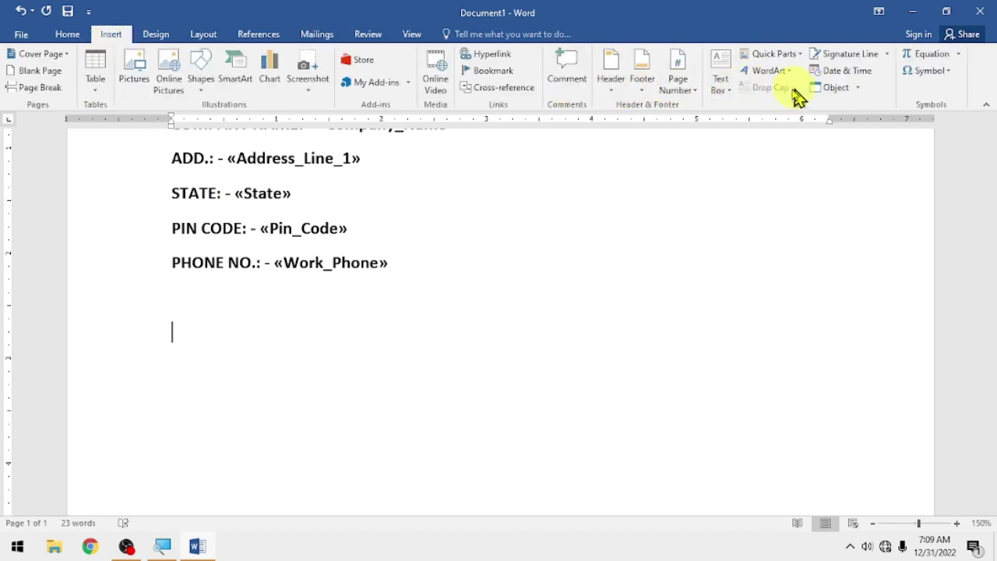
{"action": "left_click", "coordinate": [771, 81]}
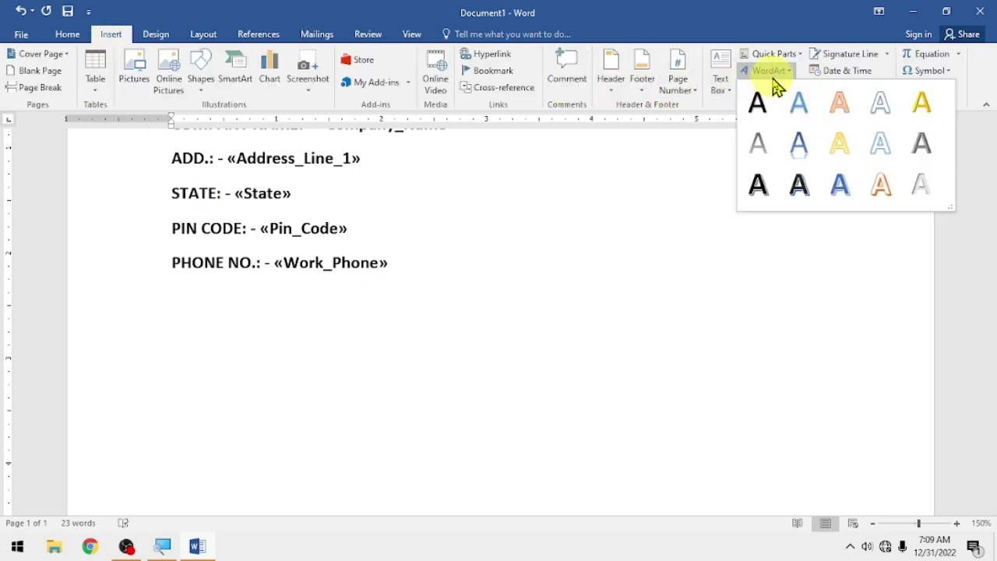
{"action": "left_click", "coordinate": [802, 195]}
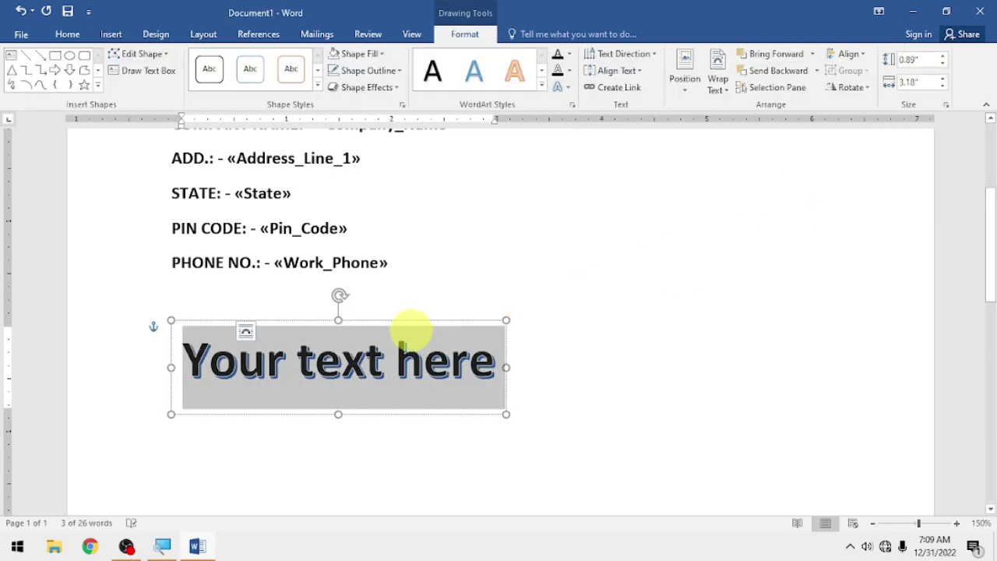
{"action": "type", "text": "HAPPP"}
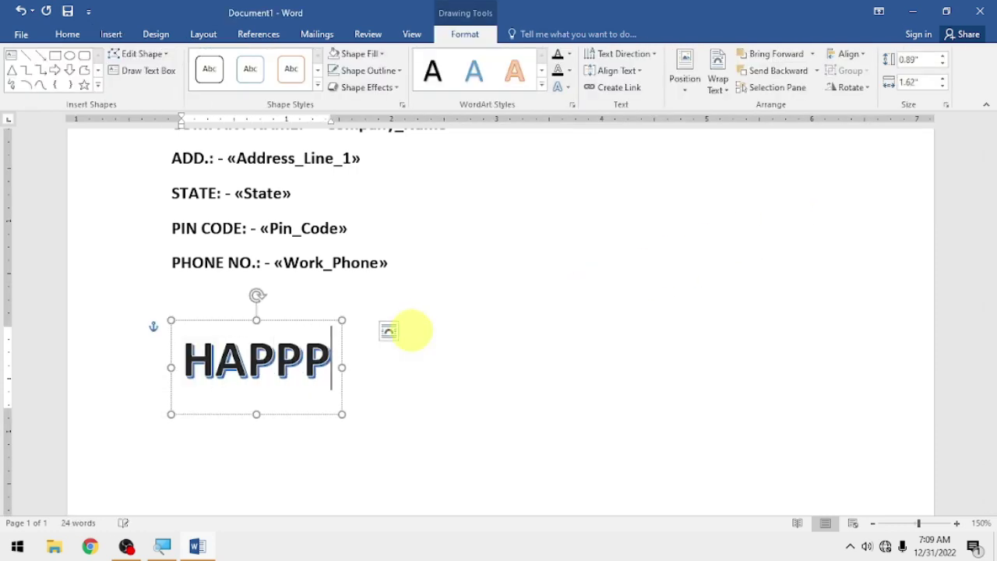
{"action": "type", "text": "Y"}
{"action": "key", "text": "BackSpace"}
{"action": "key", "text": "BackSpace"}
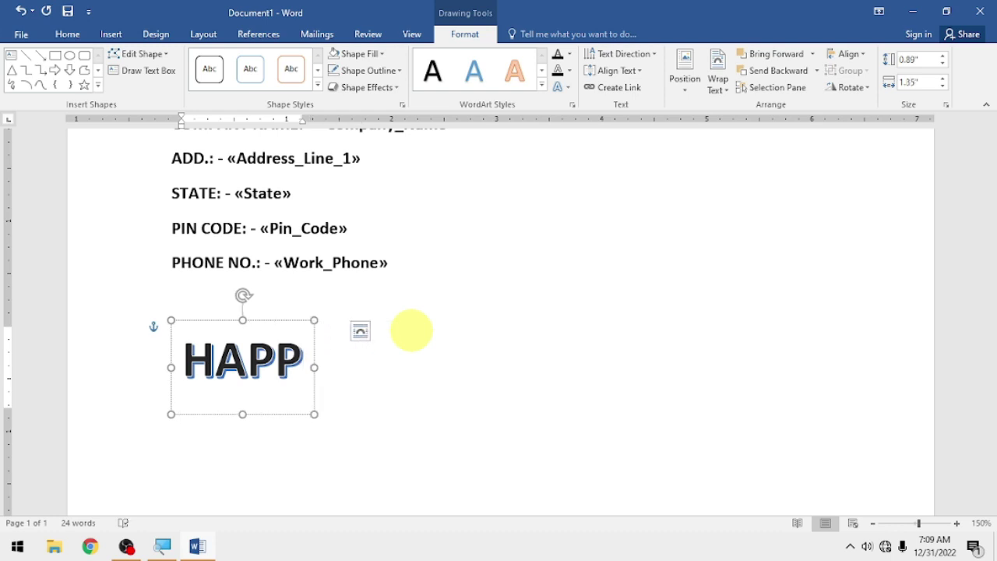
{"action": "type", "text": "Y NEW YE"}
{"action": "type", "text": "AR "}
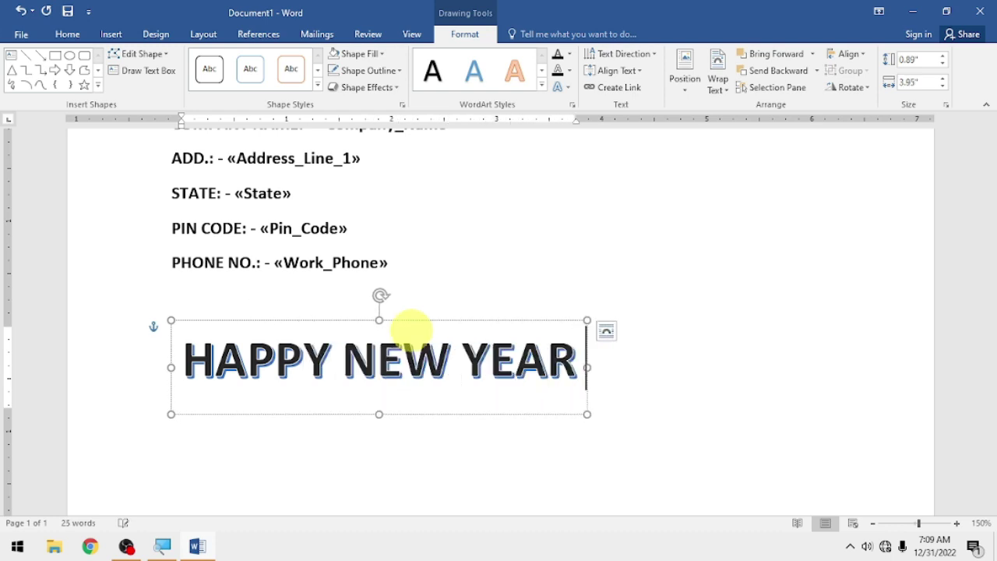
{"action": "type", "text": "2023"}
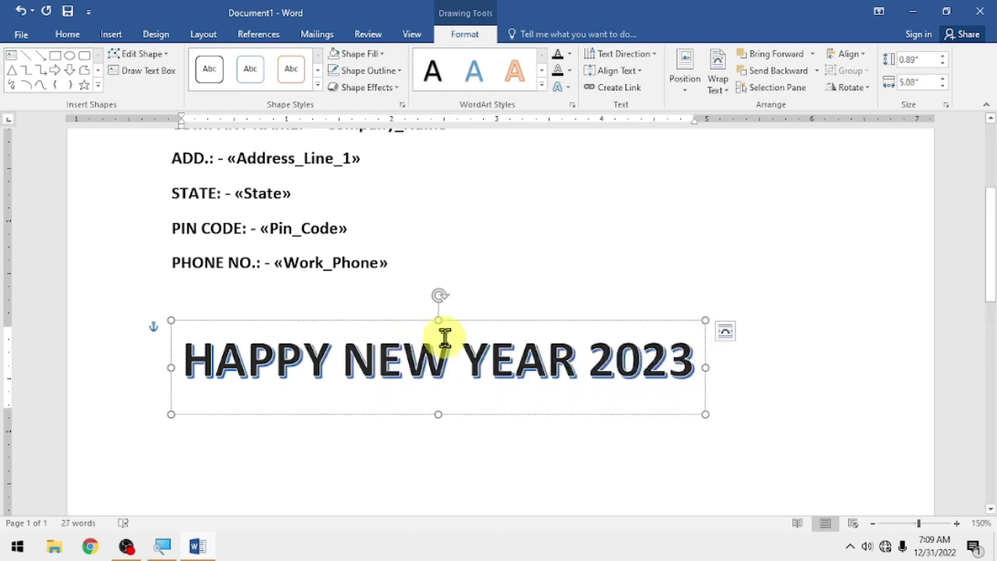
- Apply a warp transform to the WordArt and enlarge it to 1.17" × 6.25"
{"action": "left_click", "coordinate": [562, 88]}
{"action": "mouse_move", "coordinate": [603, 274]}
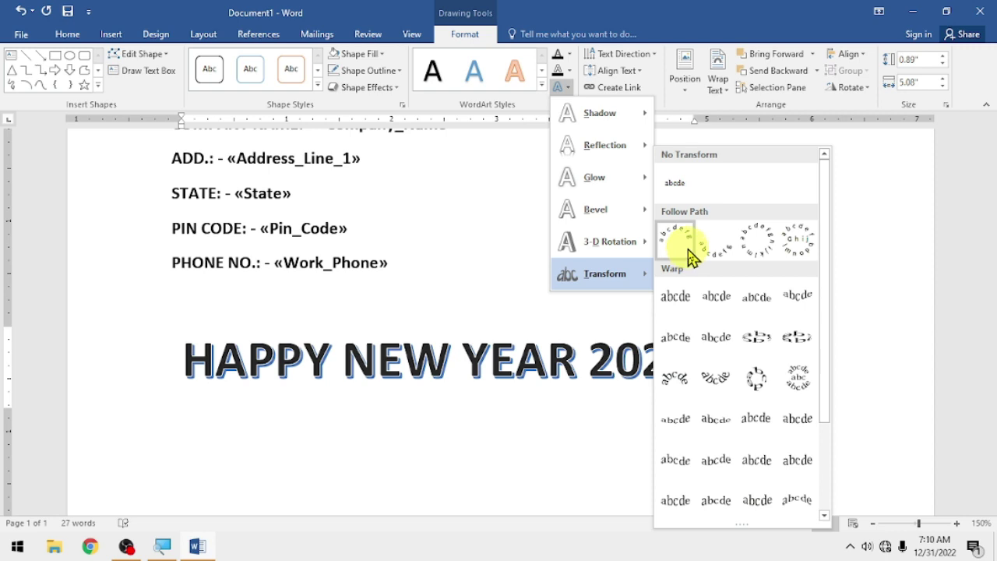
{"action": "left_click", "coordinate": [715, 335]}
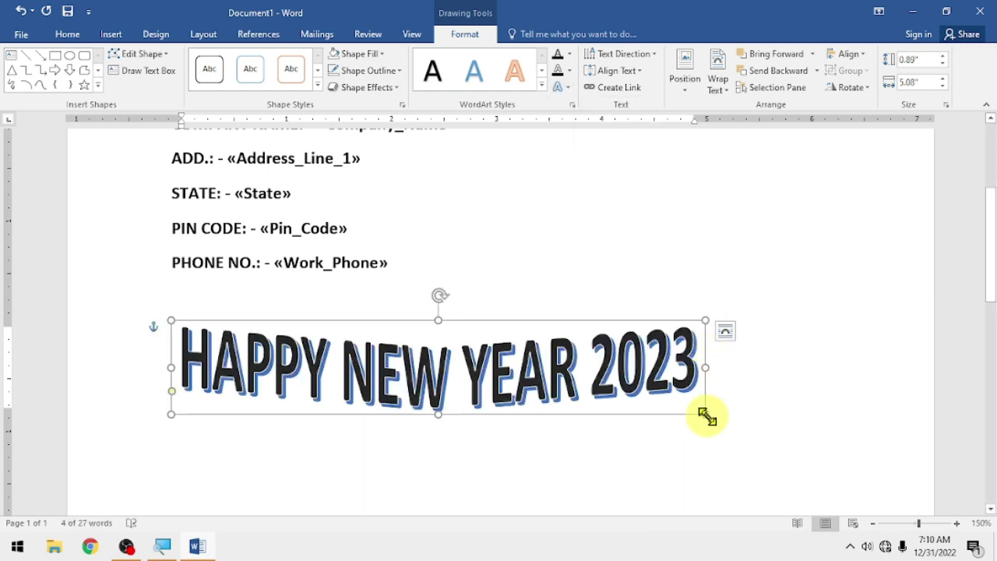
{"action": "left_click_drag", "start_coordinate": [706, 416], "coordinate": [829, 447]}
{"action": "scroll", "coordinate": [643, 361], "scroll_direction": "up", "scroll_amount": 3}
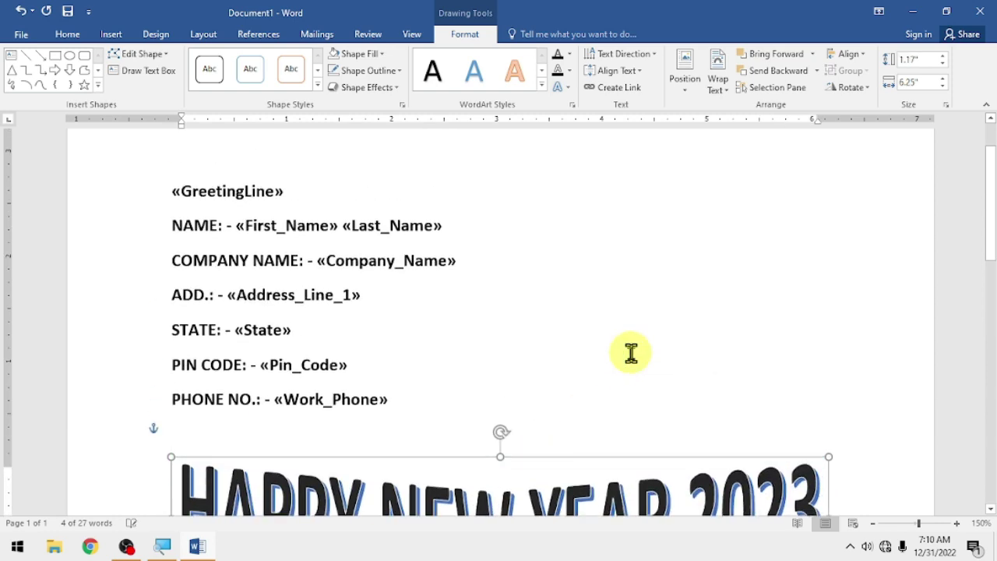
{"action": "scroll", "coordinate": [631, 353], "scroll_direction": "down", "scroll_amount": 5}
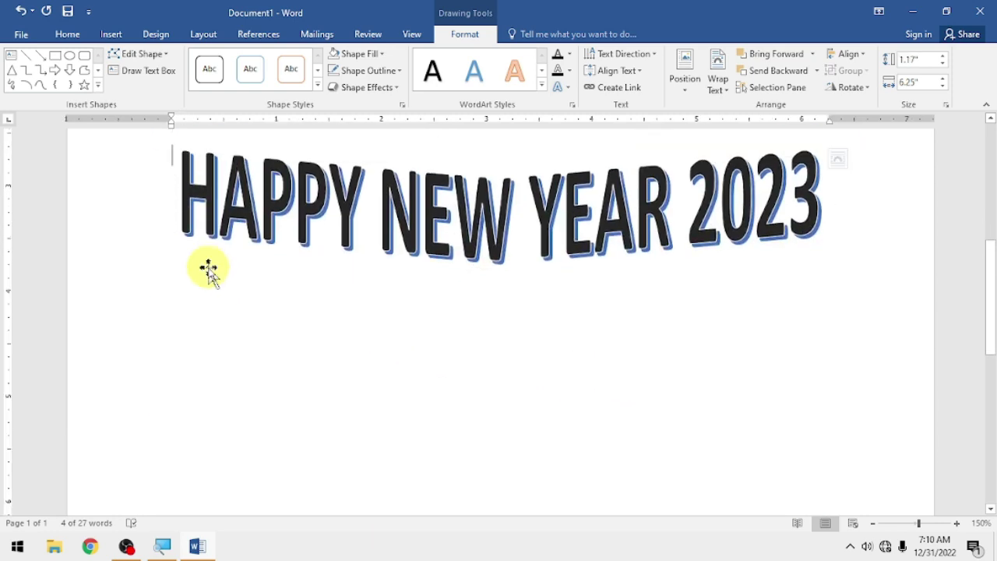
- Generate a sample paragraph with =RAND(1) below the WordArt
{"action": "left_click", "coordinate": [215, 290]}
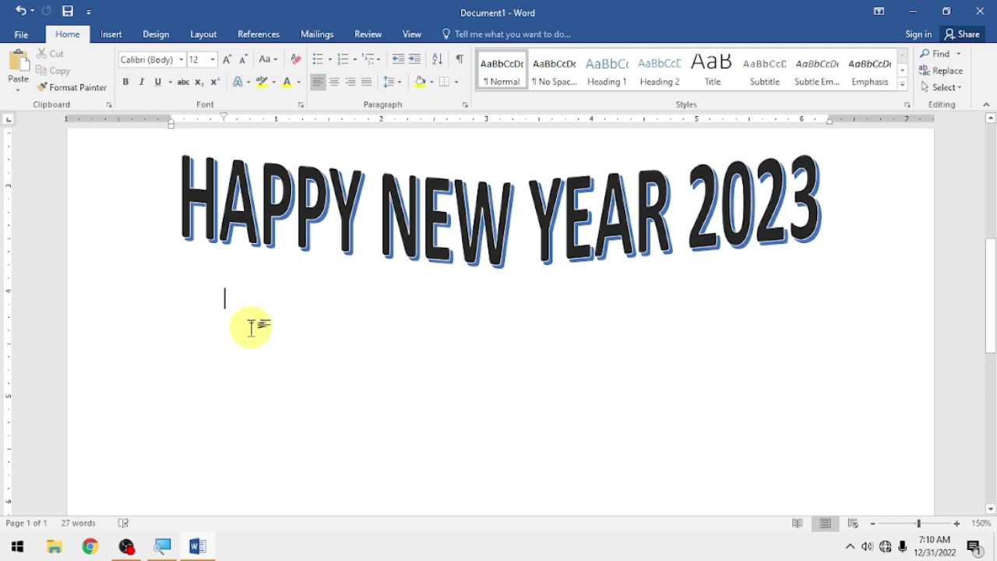
{"action": "type", "text": "=RAND(1"}
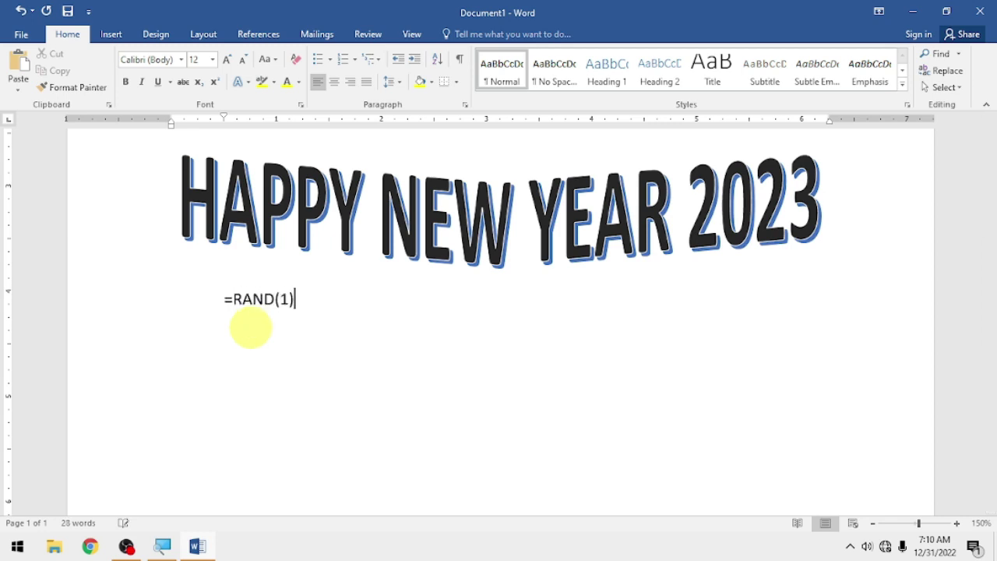
{"action": "key", "text": "Return"}
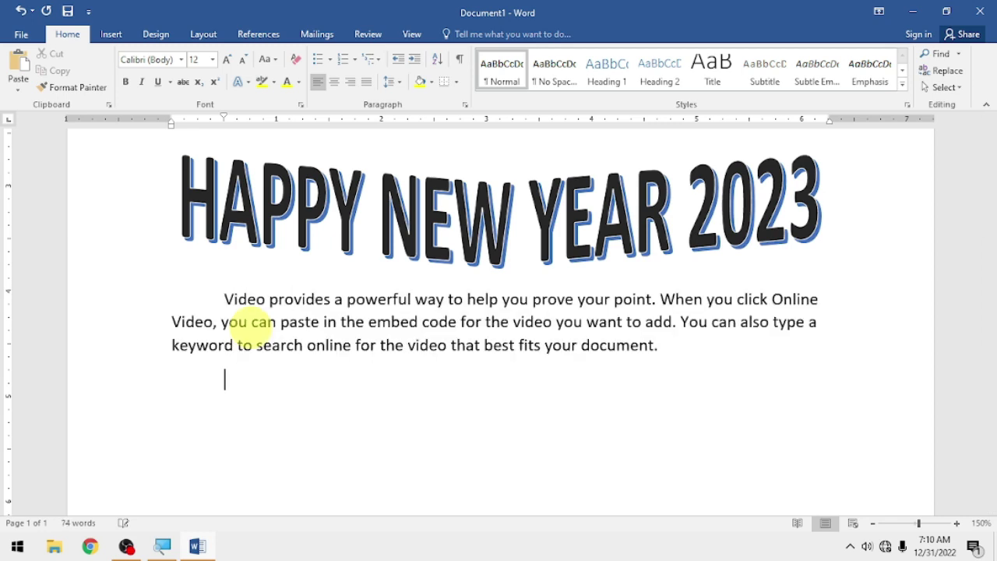
{"action": "scroll", "coordinate": [302, 288], "scroll_direction": "up", "scroll_amount": 5}
{"action": "scroll", "coordinate": [302, 288], "scroll_direction": "up", "scroll_amount": 2}
{"action": "scroll", "coordinate": [302, 288], "scroll_direction": "up", "scroll_amount": 1}
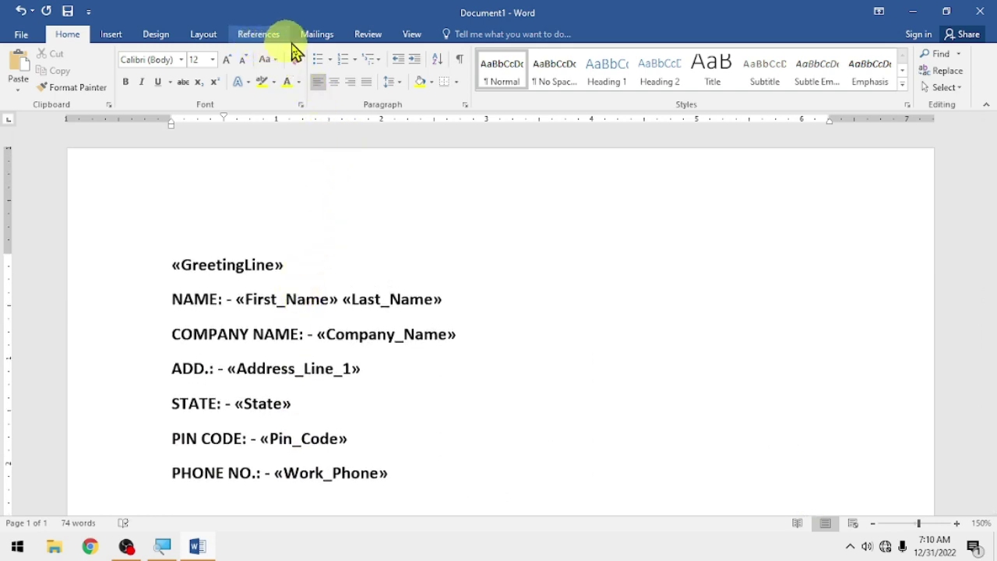
- Merge all records into a new document using Edit Individual Documents
{"action": "left_click", "coordinate": [320, 39]}
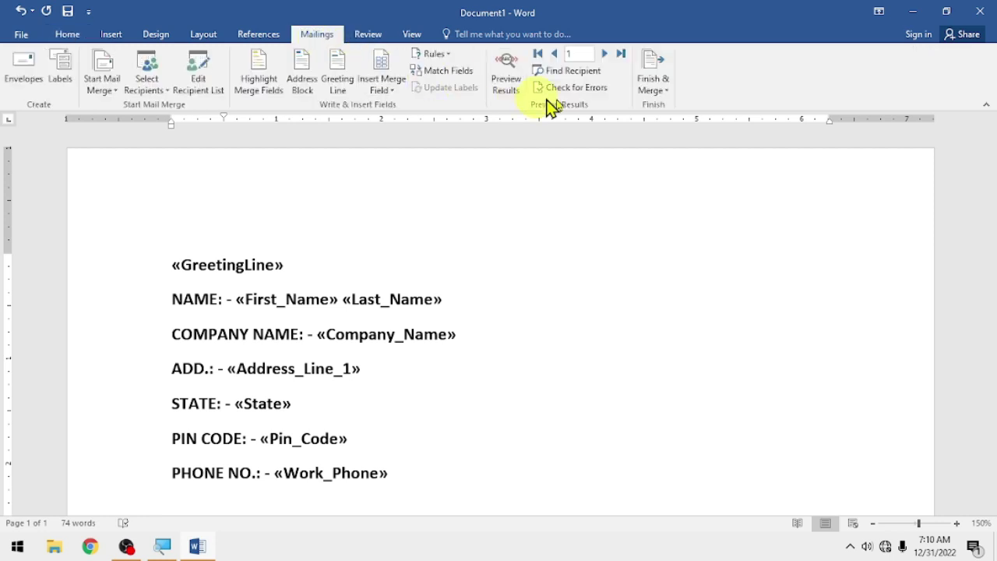
{"action": "left_click", "coordinate": [653, 87]}
{"action": "left_click", "coordinate": [689, 114]}
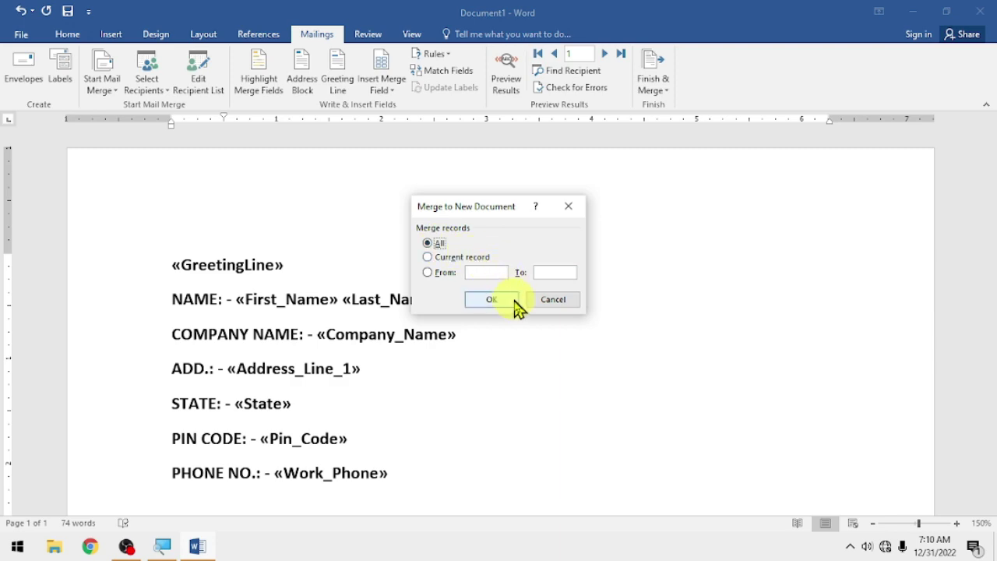
{"action": "left_click", "coordinate": [492, 299]}
- Scroll through the three merged Letters1 pages to review each recipient's letter
{"action": "scroll", "coordinate": [514, 300], "scroll_direction": "down", "scroll_amount": 5}
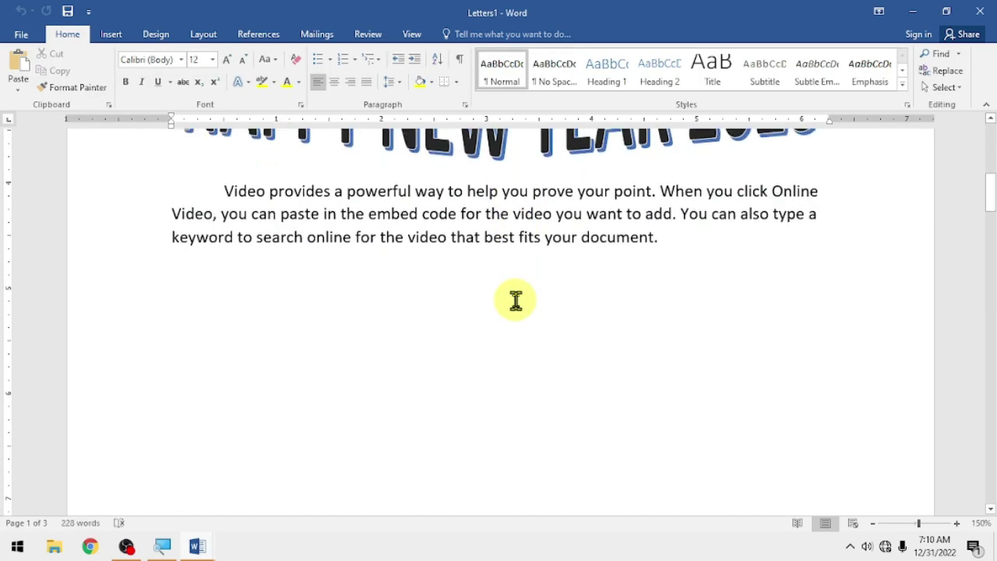
{"action": "scroll", "coordinate": [516, 300], "scroll_direction": "down", "scroll_amount": 3}
{"action": "scroll", "coordinate": [516, 299], "scroll_direction": "down", "scroll_amount": 5}
{"action": "scroll", "coordinate": [516, 299], "scroll_direction": "down", "scroll_amount": 5}
{"action": "scroll", "coordinate": [515, 299], "scroll_direction": "down", "scroll_amount": 5}
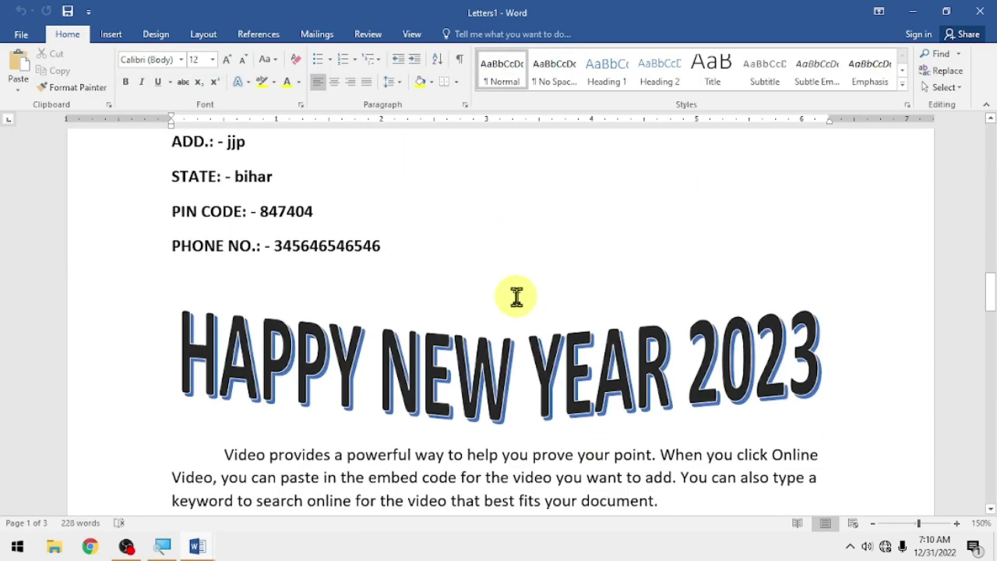
{"action": "scroll", "coordinate": [516, 295], "scroll_direction": "down", "scroll_amount": 6}
{"action": "scroll", "coordinate": [516, 295], "scroll_direction": "down", "scroll_amount": 5}
{"action": "scroll", "coordinate": [516, 295], "scroll_direction": "down", "scroll_amount": 6}
{"action": "scroll", "coordinate": [517, 295], "scroll_direction": "down", "scroll_amount": 1}
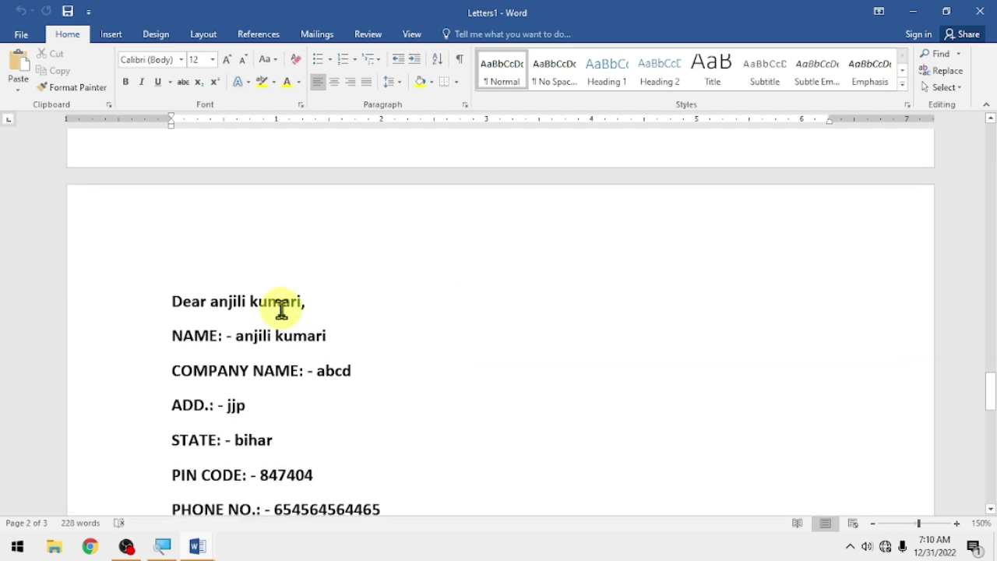
{"action": "scroll", "coordinate": [314, 298], "scroll_direction": "up", "scroll_amount": 5}
{"action": "scroll", "coordinate": [313, 299], "scroll_direction": "up", "scroll_amount": 6}
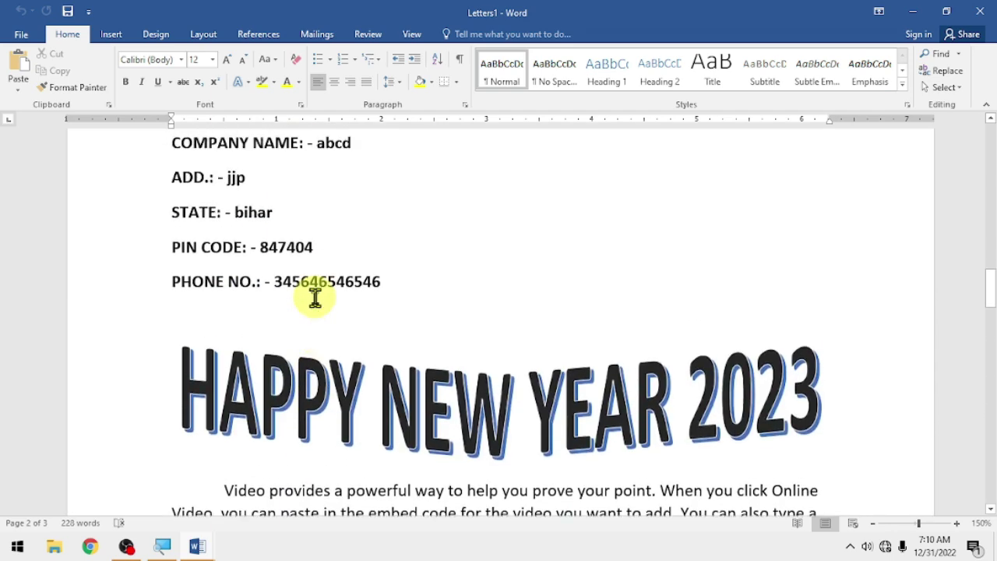
{"action": "scroll", "coordinate": [296, 296], "scroll_direction": "up", "scroll_amount": 4}
{"action": "scroll", "coordinate": [296, 338], "scroll_direction": "up", "scroll_amount": 3}
{"action": "scroll", "coordinate": [311, 338], "scroll_direction": "up", "scroll_amount": 3}
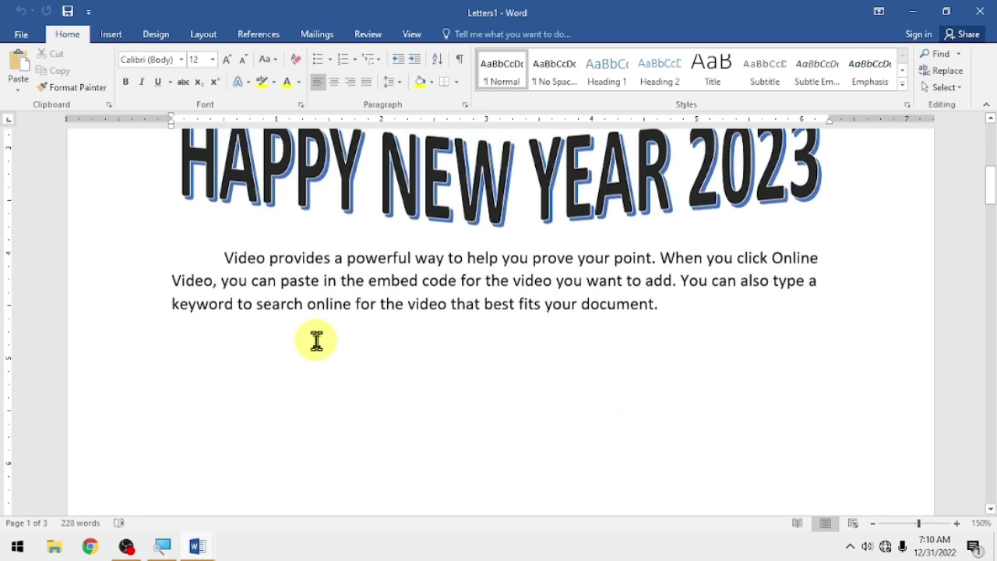
{"action": "scroll", "coordinate": [316, 340], "scroll_direction": "up", "scroll_amount": 2}
{"action": "scroll", "coordinate": [316, 340], "scroll_direction": "up", "scroll_amount": 3}
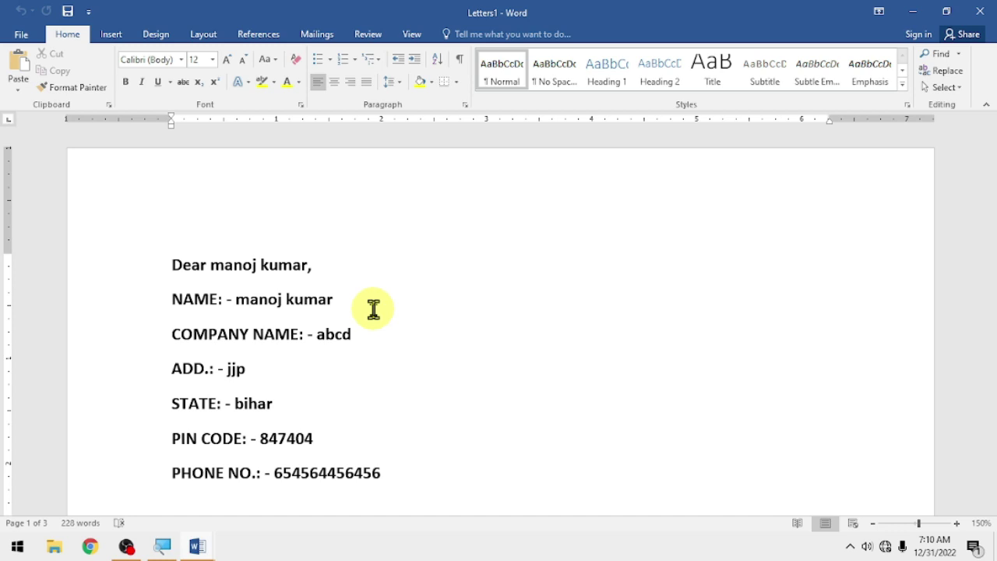
- Delete all merged text and generate five =RAND() sample paragraphs in its place
{"action": "key", "text": "ctrl+a"}
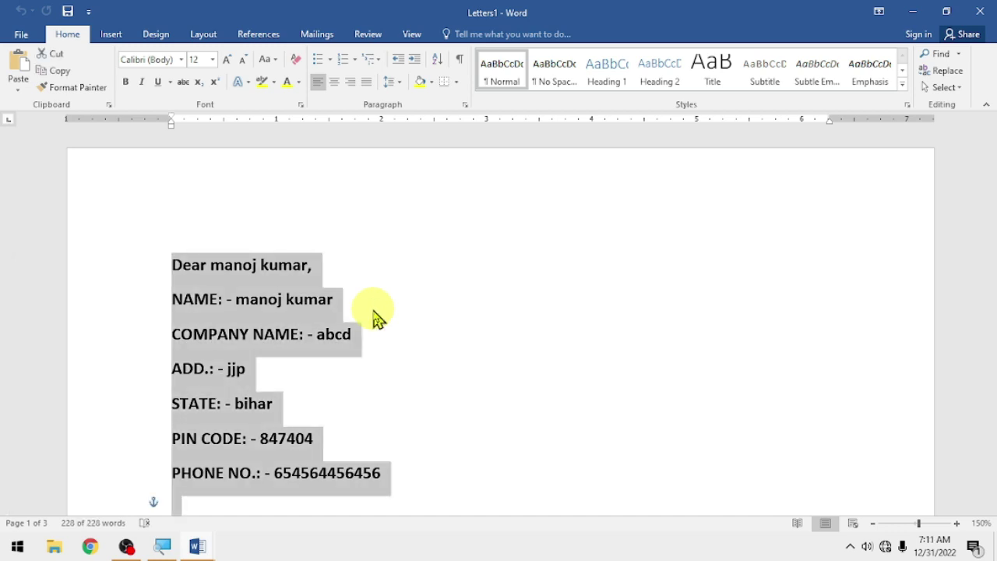
{"action": "key", "text": "Delete"}
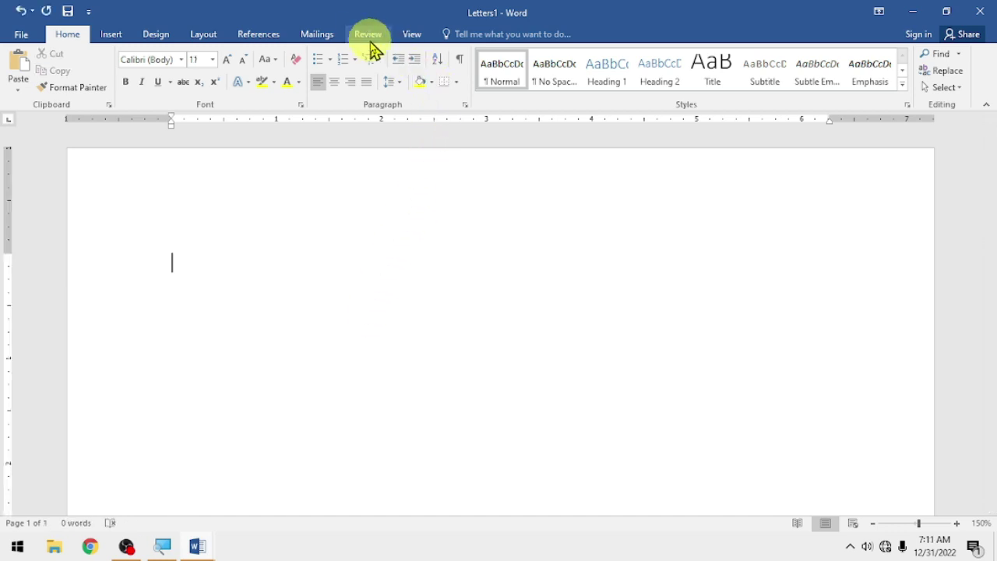
{"action": "left_click", "coordinate": [368, 35]}
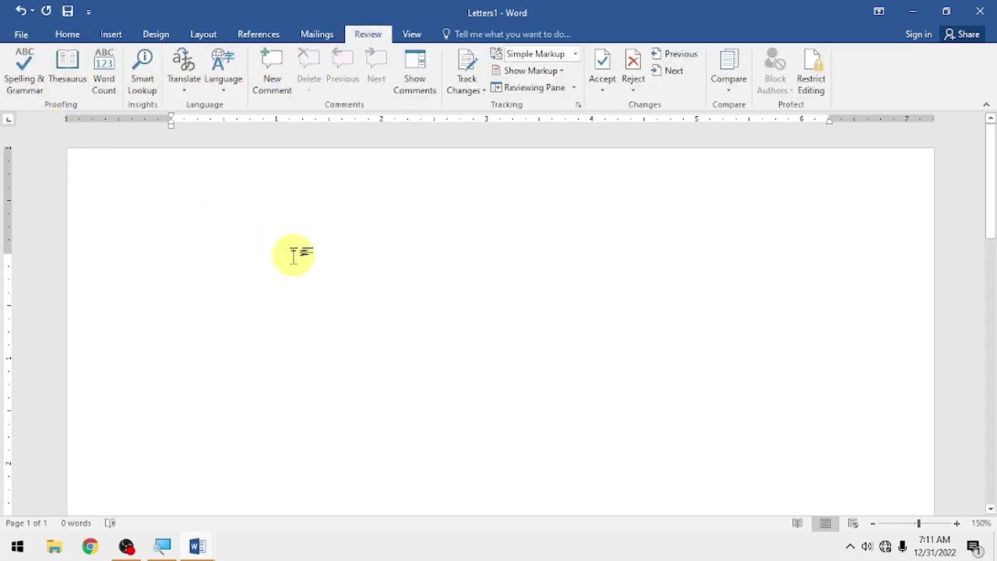
{"action": "type", "text": "=RAND("}
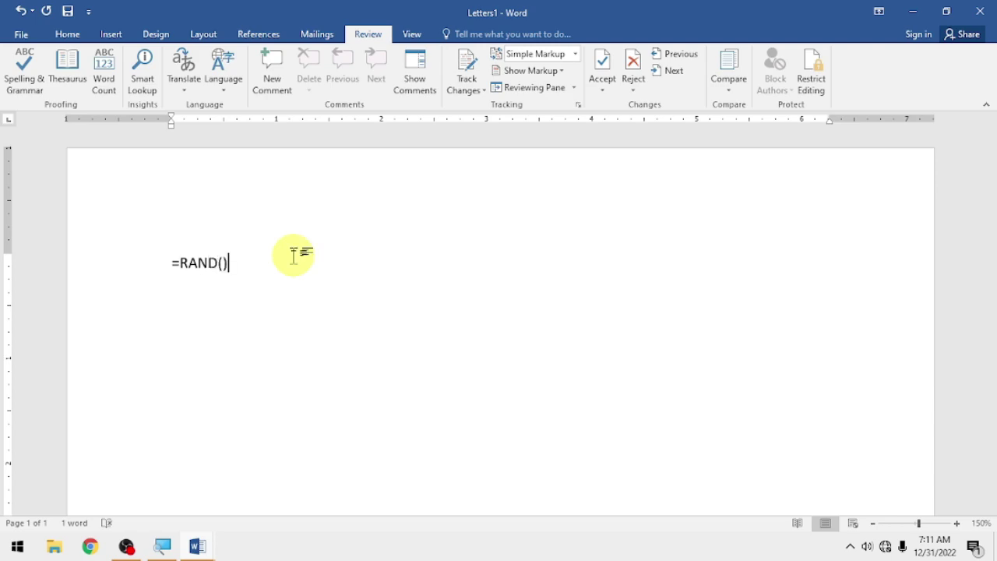
{"action": "key", "text": "Return"}
{"action": "scroll", "coordinate": [291, 243], "scroll_direction": "up", "scroll_amount": 3}
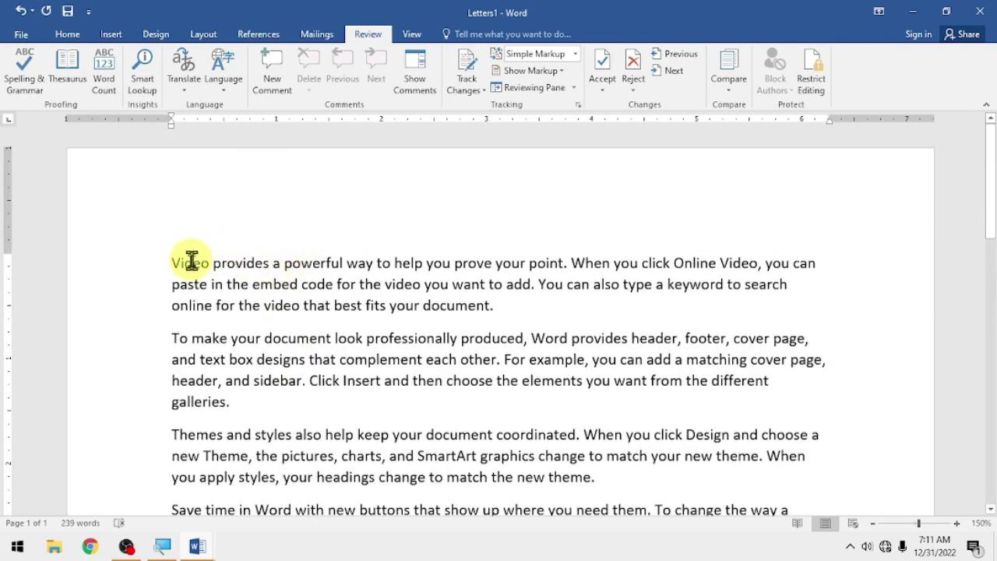
{"action": "scroll", "coordinate": [192, 258], "scroll_direction": "up", "scroll_amount": 1}
- Misspell 'Video' as 'Vido' and 'provides' as 'provies' in the first sentence
{"action": "left_click", "coordinate": [188, 264]}
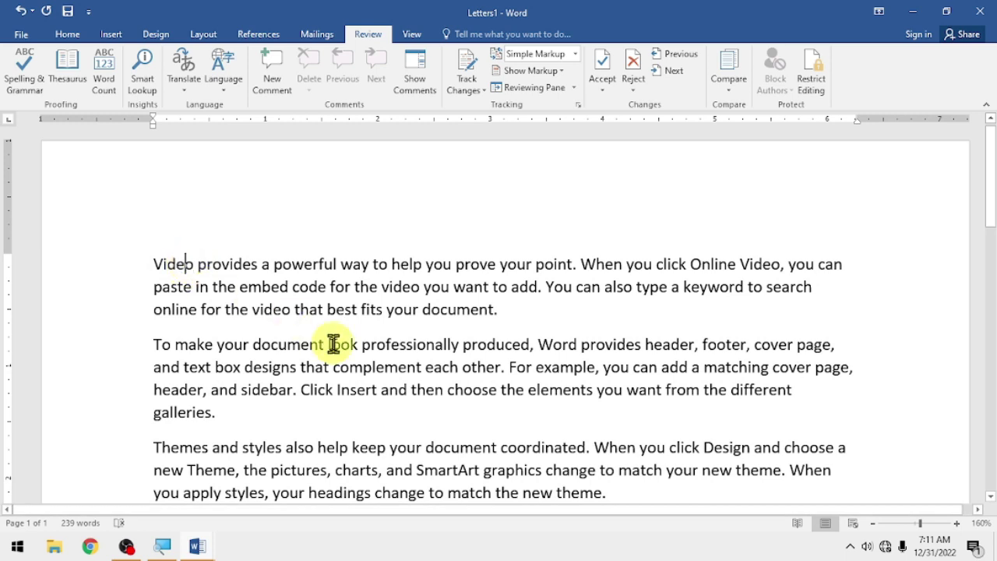
{"action": "key", "text": "BackSpace"}
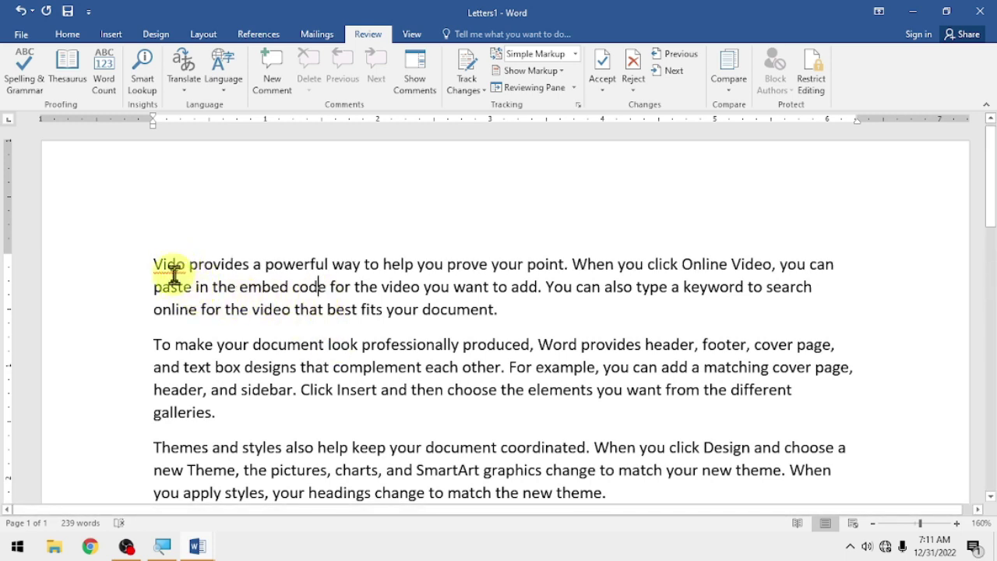
{"action": "left_click", "coordinate": [235, 265]}
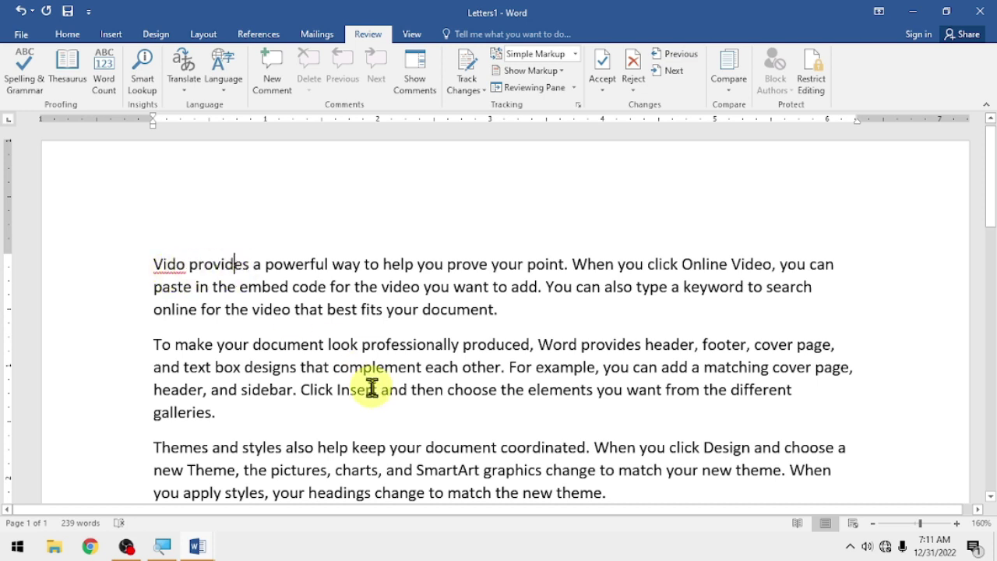
{"action": "key", "text": "BackSpace"}
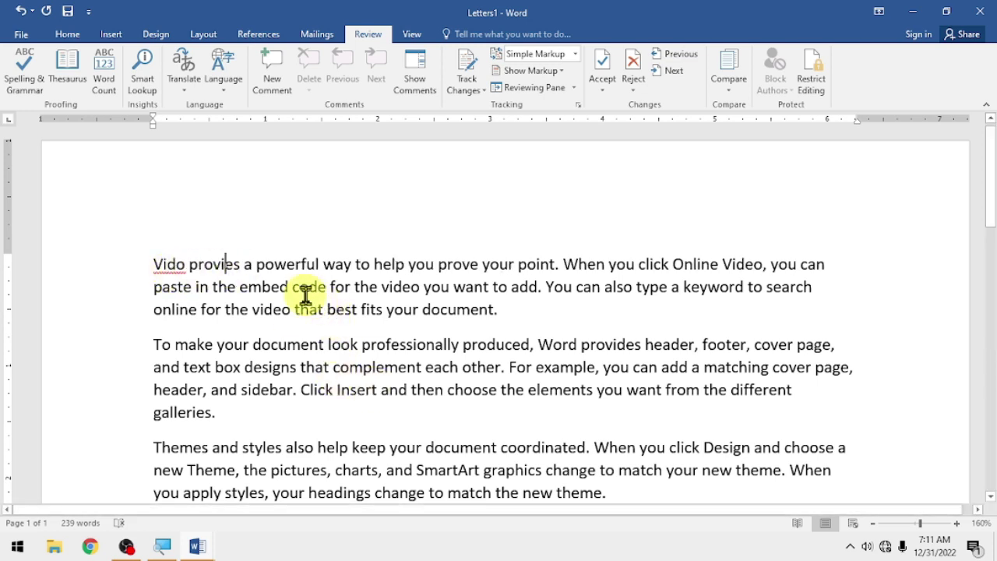
{"action": "left_click", "coordinate": [309, 286]}
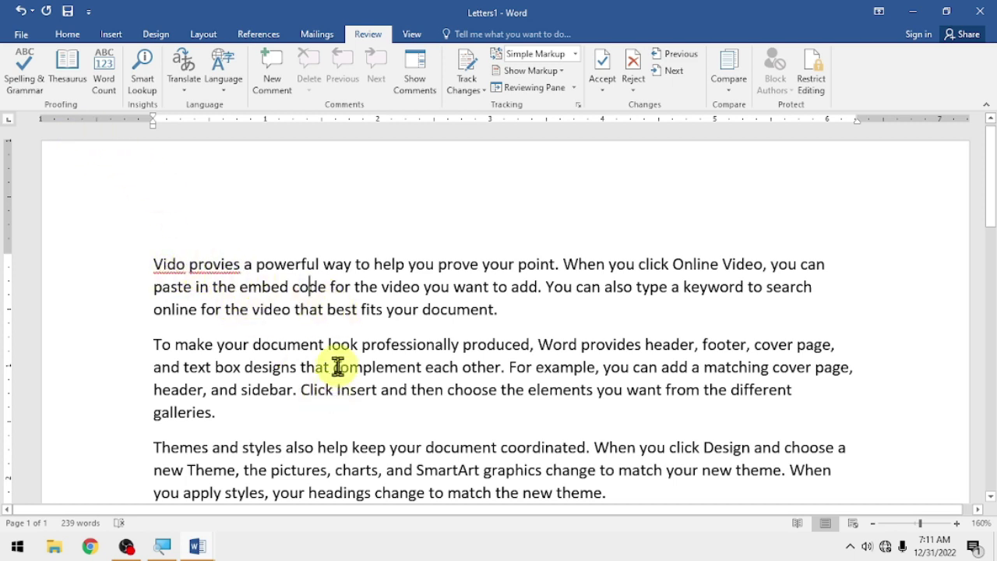
- Run Spelling & Grammar to change 'Vido' to 'Video' and 'provies' to 'provides'
{"action": "left_click", "coordinate": [35, 70]}
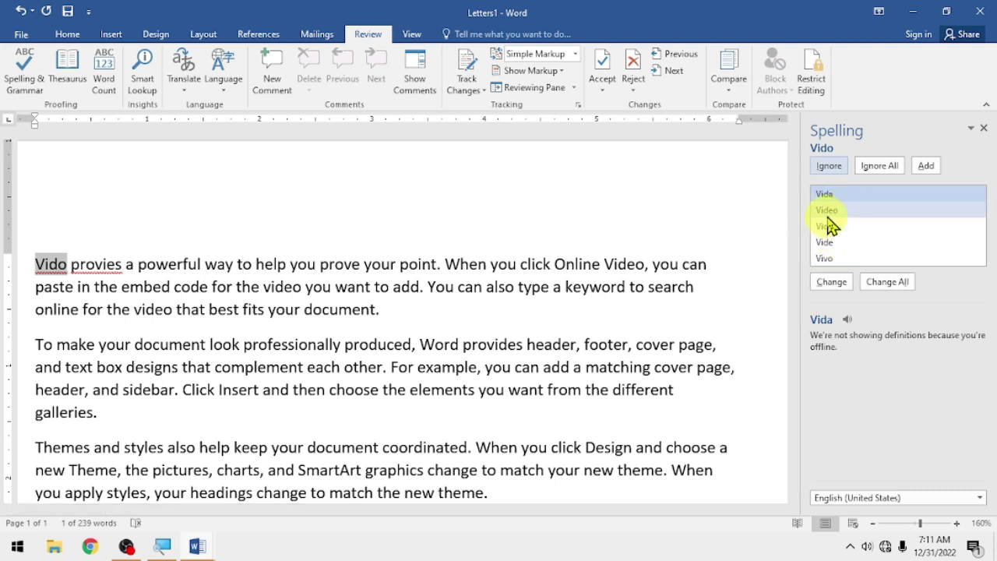
{"action": "left_click", "coordinate": [829, 212]}
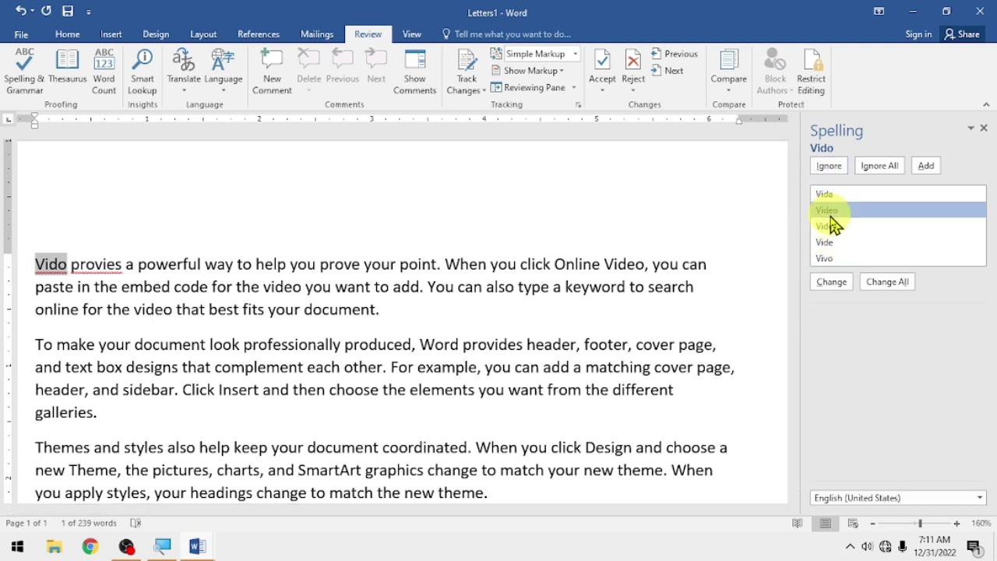
{"action": "left_click", "coordinate": [832, 282]}
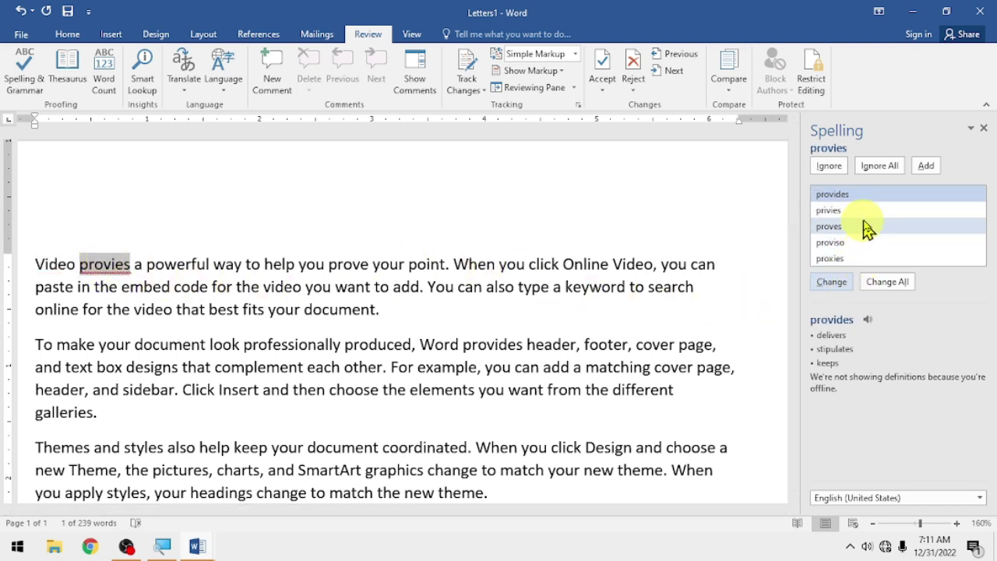
{"action": "left_click", "coordinate": [846, 196]}
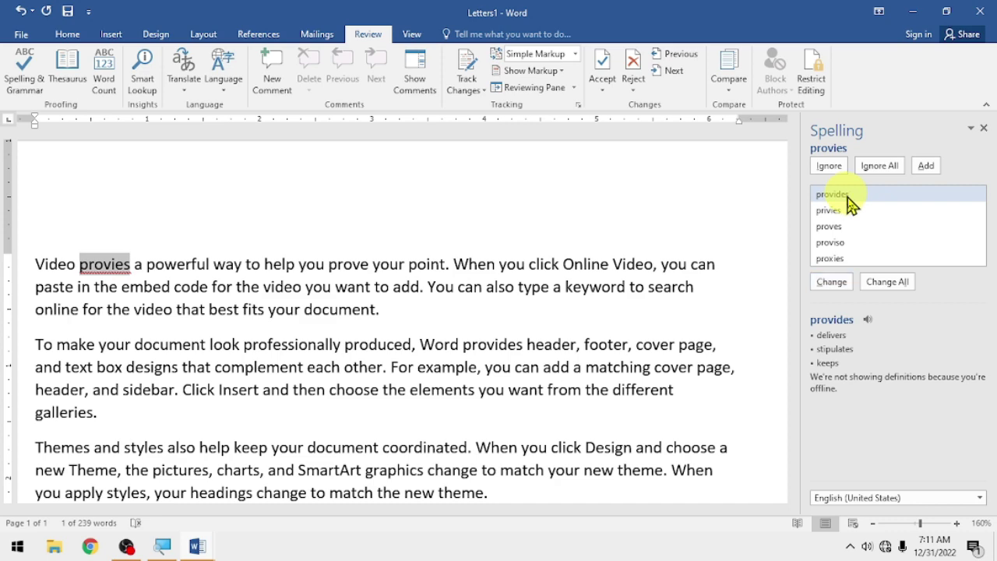
{"action": "left_click", "coordinate": [831, 281]}
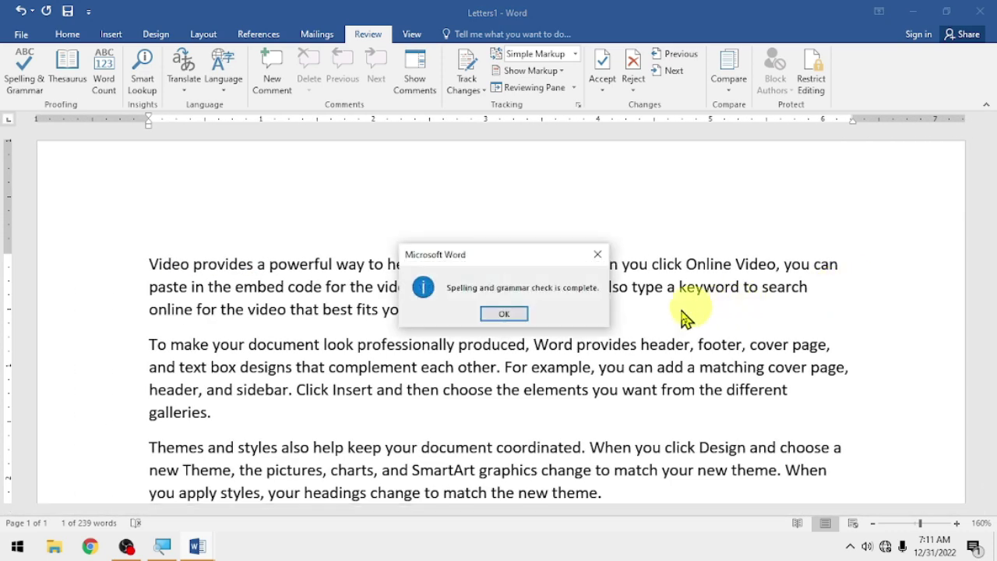
{"action": "left_click", "coordinate": [502, 314]}
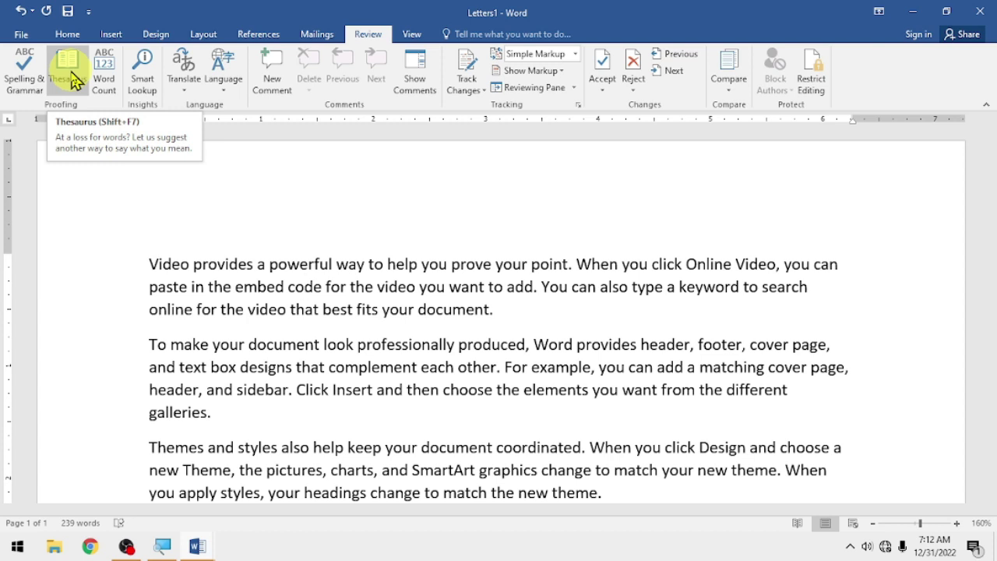
{"action": "left_click", "coordinate": [74, 80]}
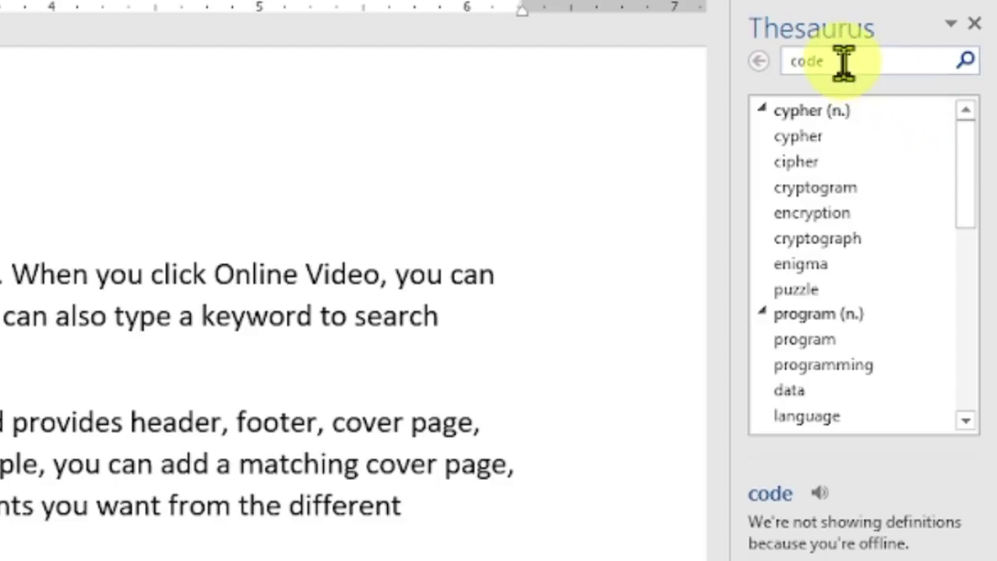
{"action": "left_click_drag", "start_coordinate": [845, 63], "coordinate": [745, 78]}
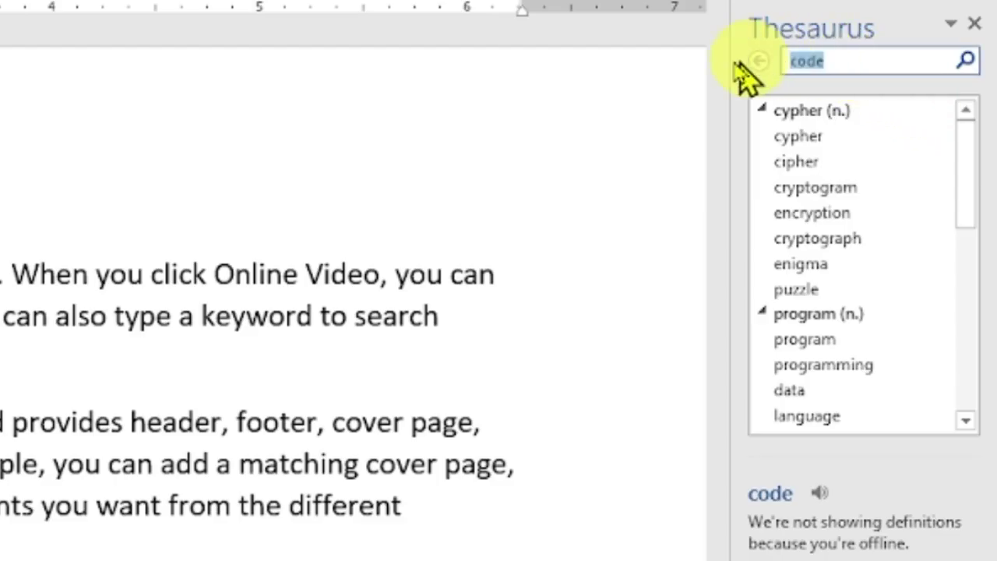
{"action": "type", "text": "BOY"}
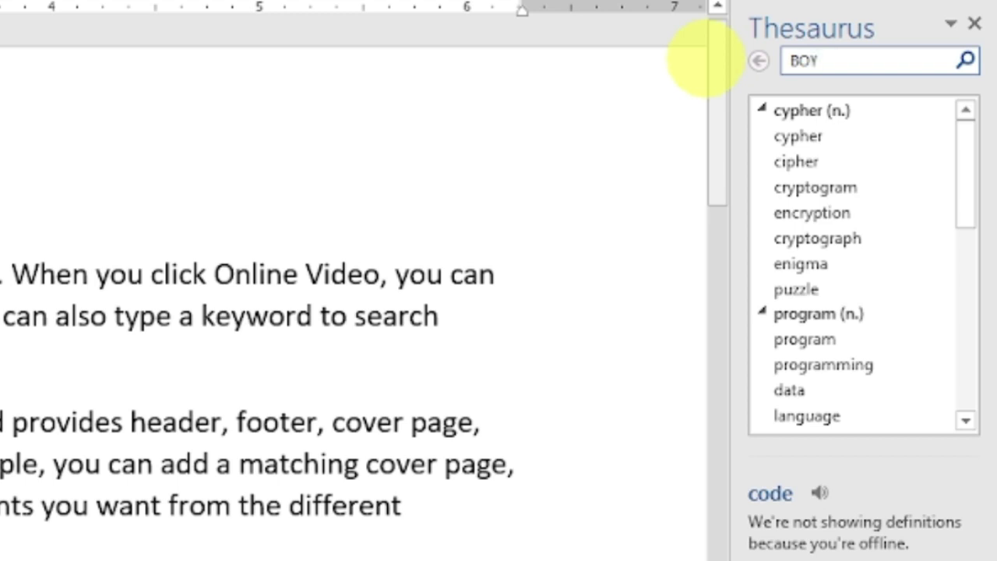
{"action": "key", "text": "Return"}
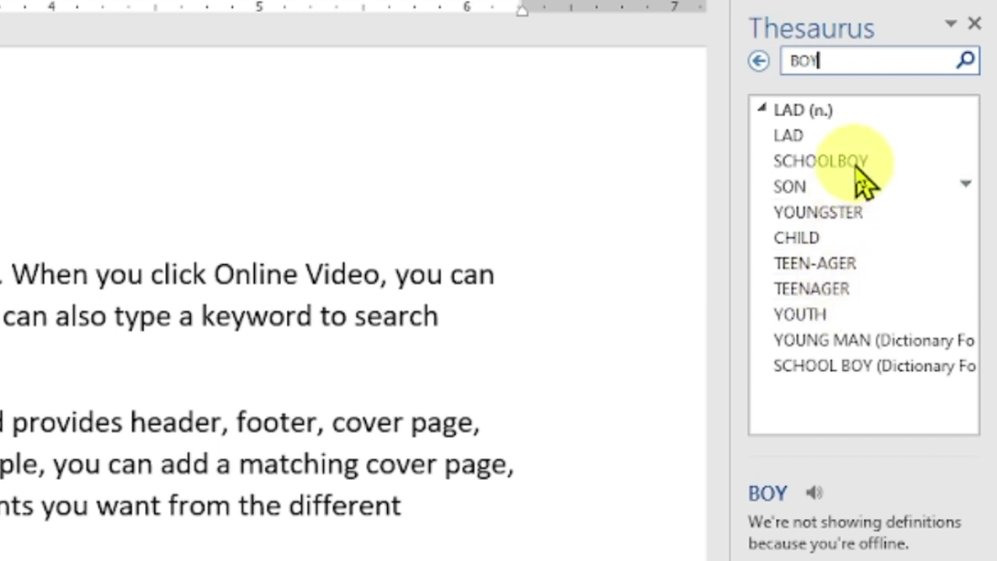
{"action": "left_click_drag", "start_coordinate": [823, 63], "coordinate": [763, 58]}
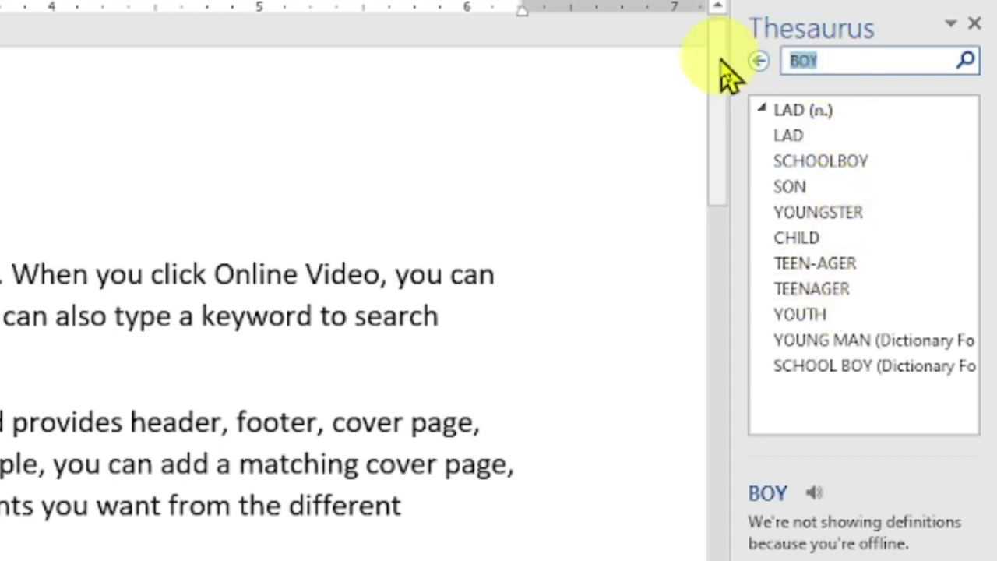
{"action": "type", "text": "GIRL"}
{"action": "key", "text": "Return"}
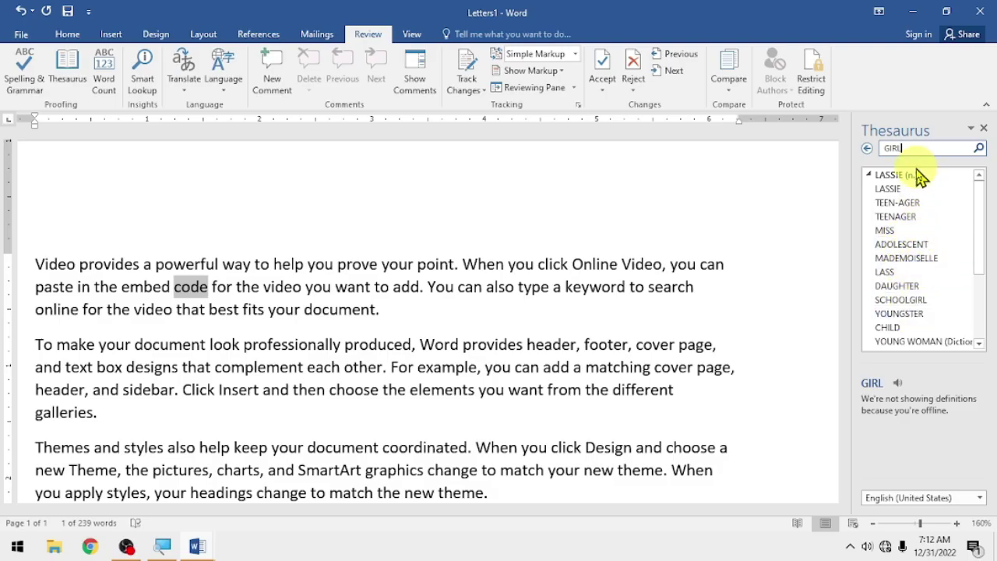
{"action": "left_click", "coordinate": [984, 129]}
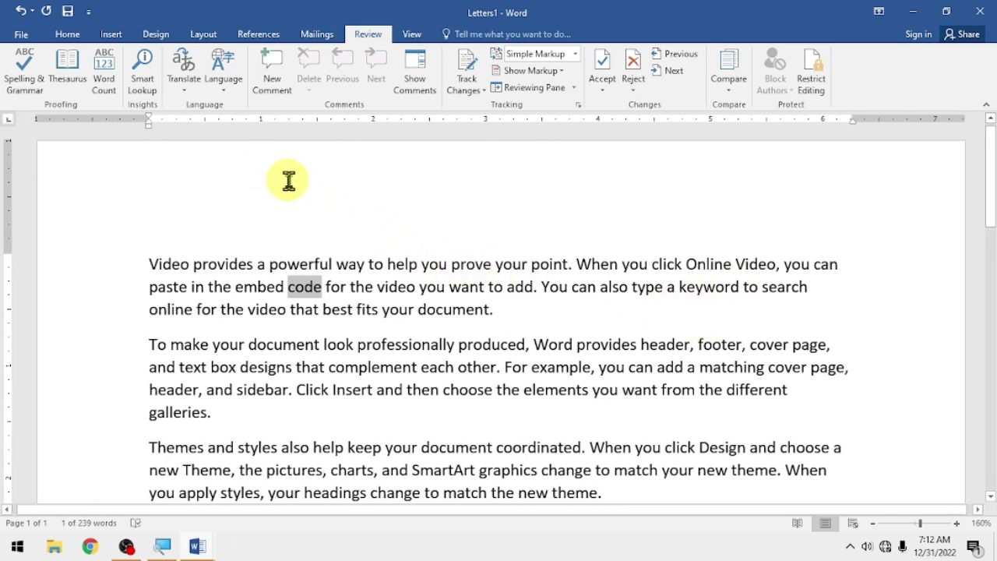
- Count the words in the selected text, then close the Word Count statistics
{"action": "left_click", "coordinate": [107, 95]}
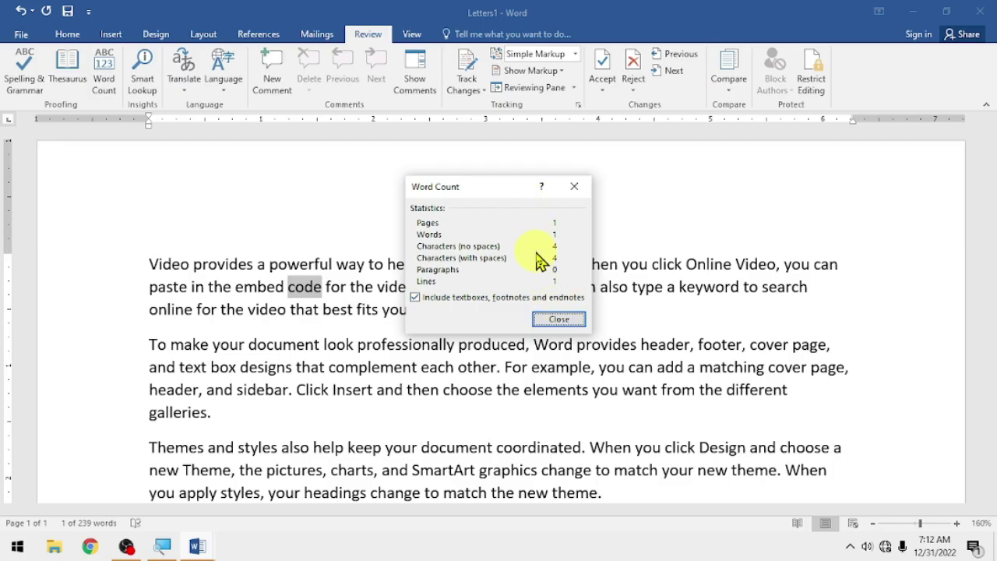
{"action": "left_click", "coordinate": [573, 186]}
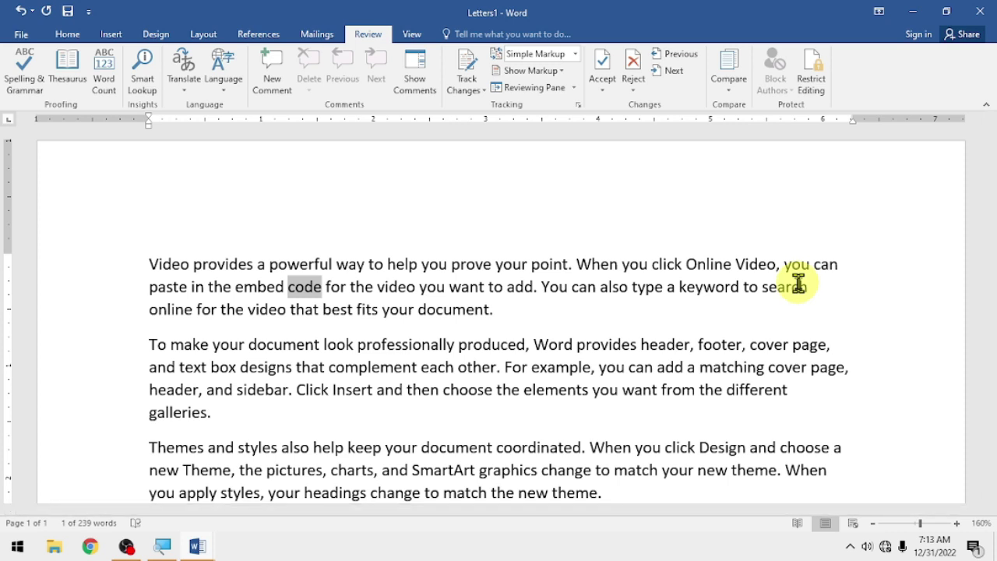
- Restrict formatting and allow read-only editing, enforcing protection with a password
{"action": "left_click", "coordinate": [813, 78]}
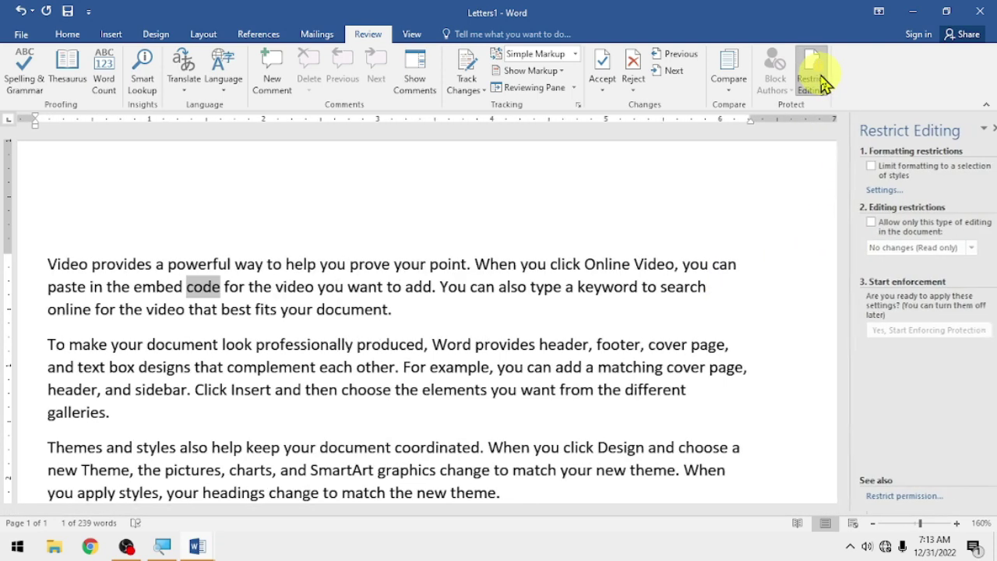
{"action": "left_click", "coordinate": [857, 166]}
{"action": "left_click", "coordinate": [857, 222]}
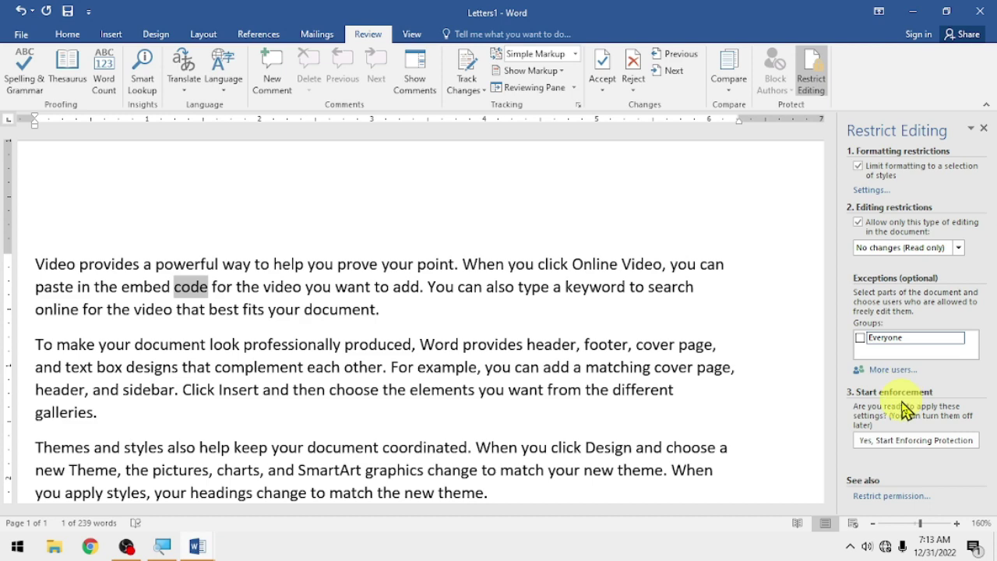
{"action": "left_click", "coordinate": [903, 442]}
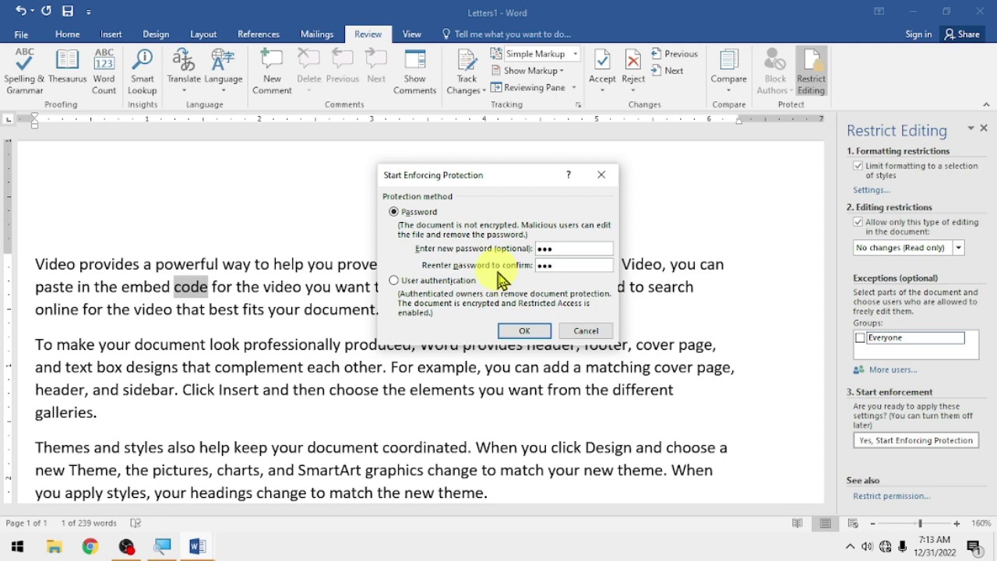
{"action": "left_click", "coordinate": [524, 330]}
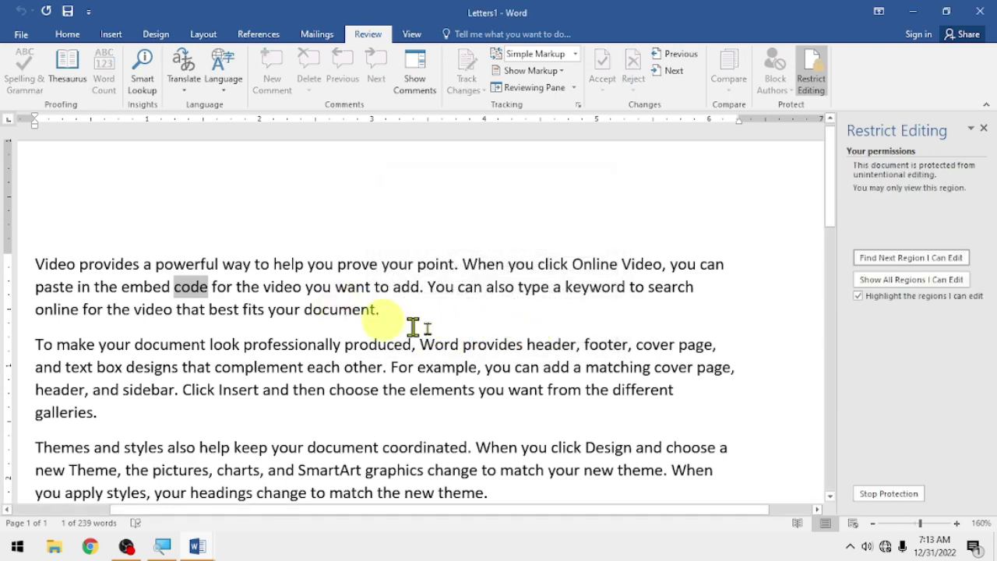
- Test that editing and formatting of the protected text are blocked
{"action": "left_click", "coordinate": [983, 128]}
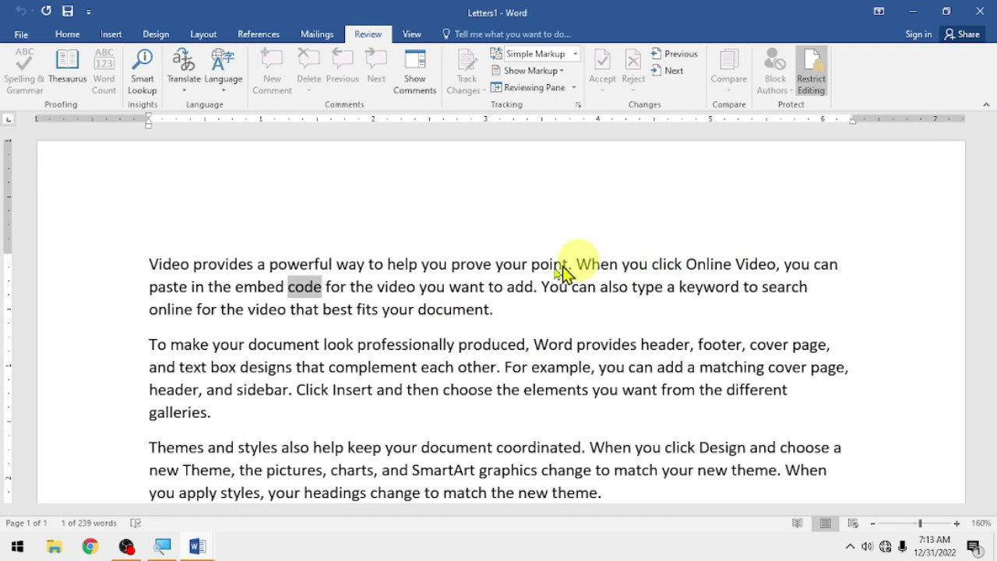
{"action": "key", "text": "BackSpace"}
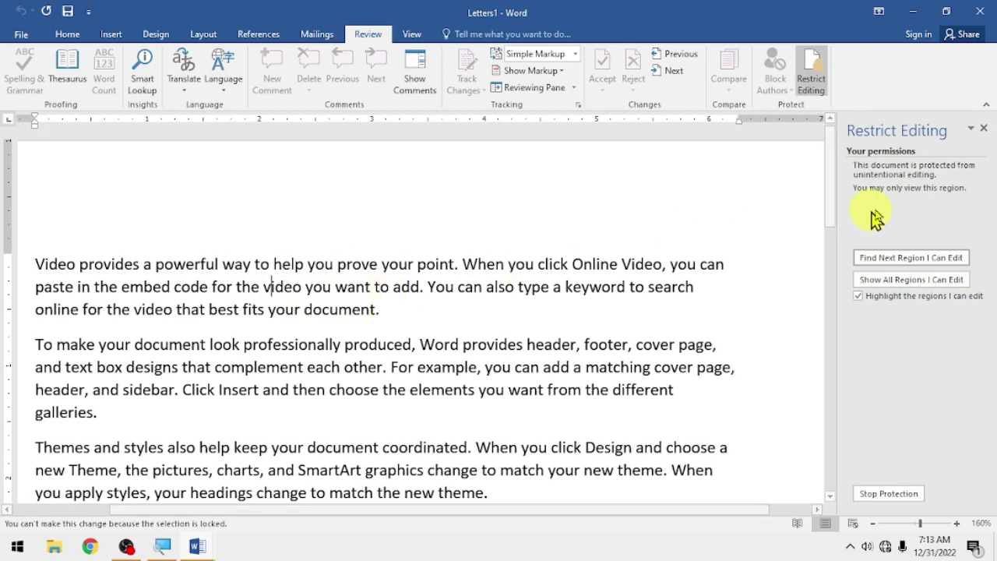
{"action": "left_click", "coordinate": [983, 128]}
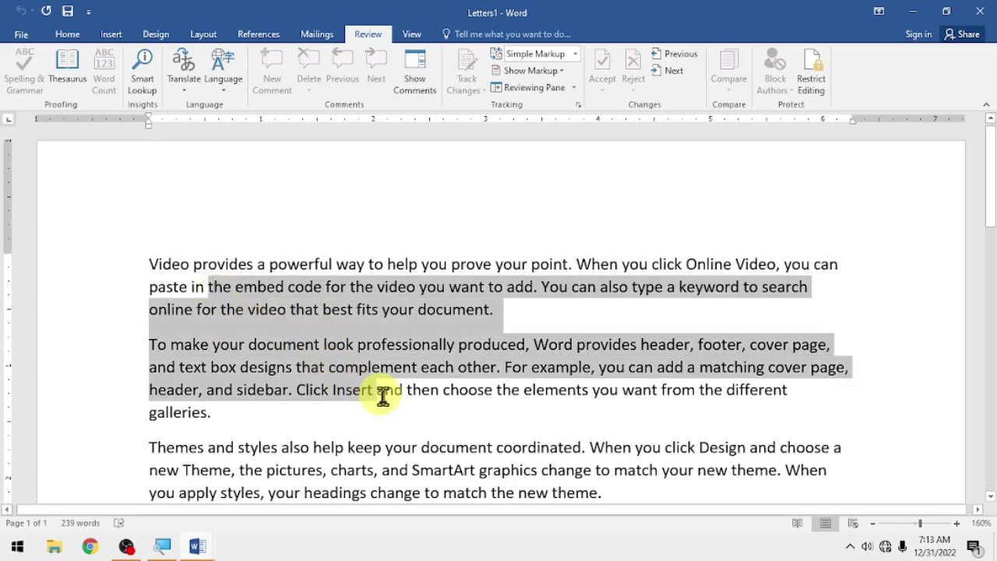
{"action": "left_click_drag", "start_coordinate": [208, 288], "coordinate": [394, 400]}
{"action": "left_click", "coordinate": [70, 36]}
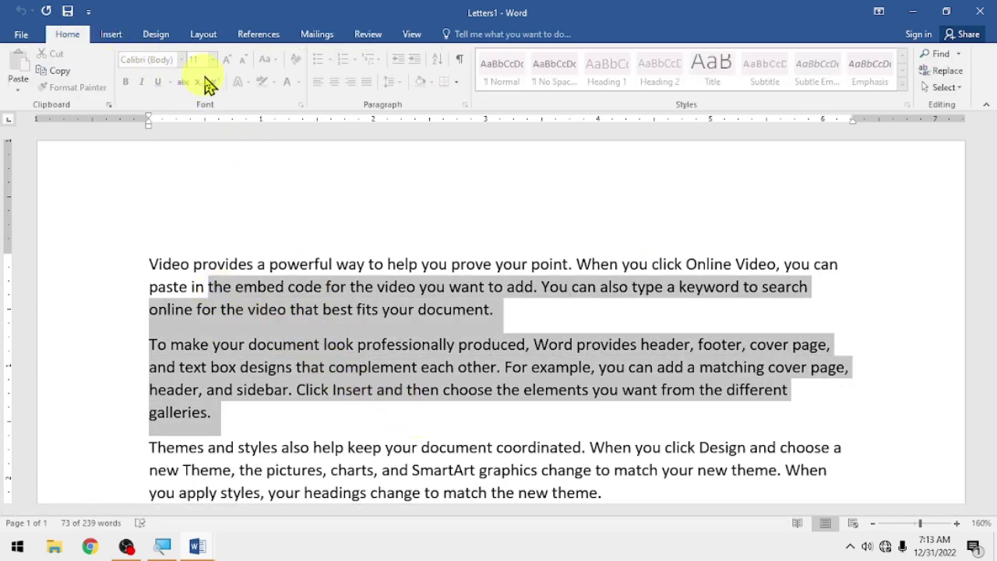
{"action": "left_click", "coordinate": [407, 296]}
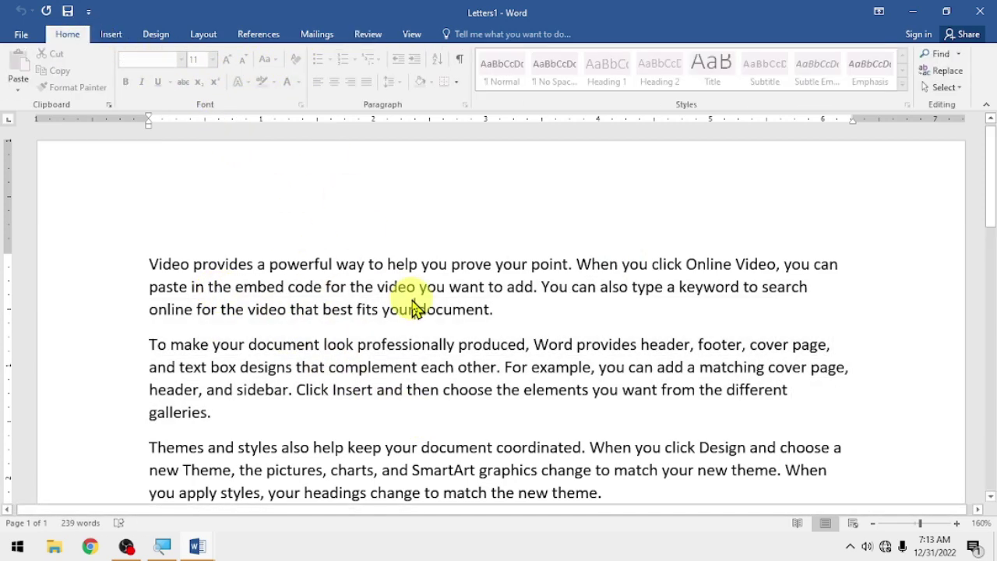
- Stop protection by entering the document password
{"action": "left_click", "coordinate": [368, 36]}
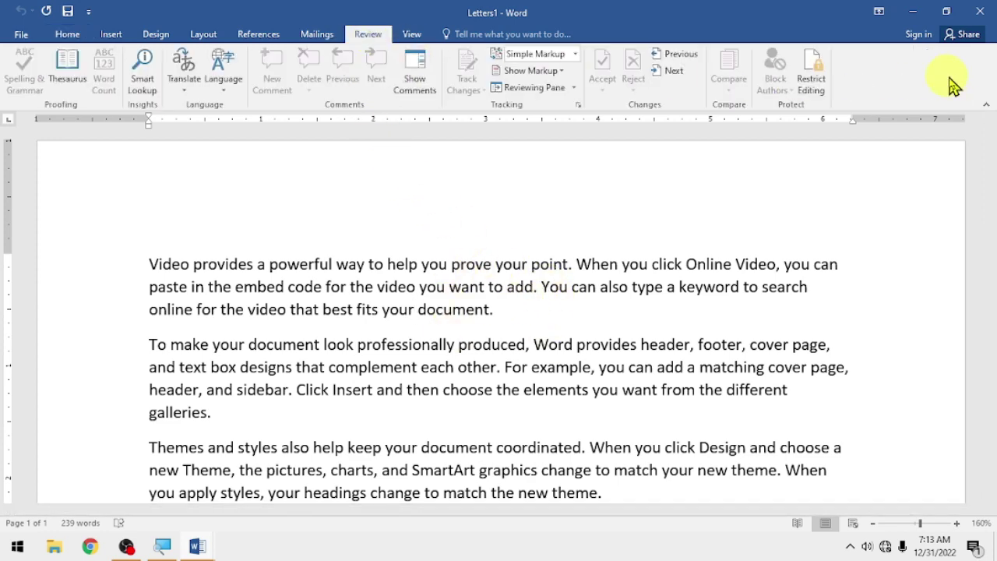
{"action": "left_click", "coordinate": [818, 82]}
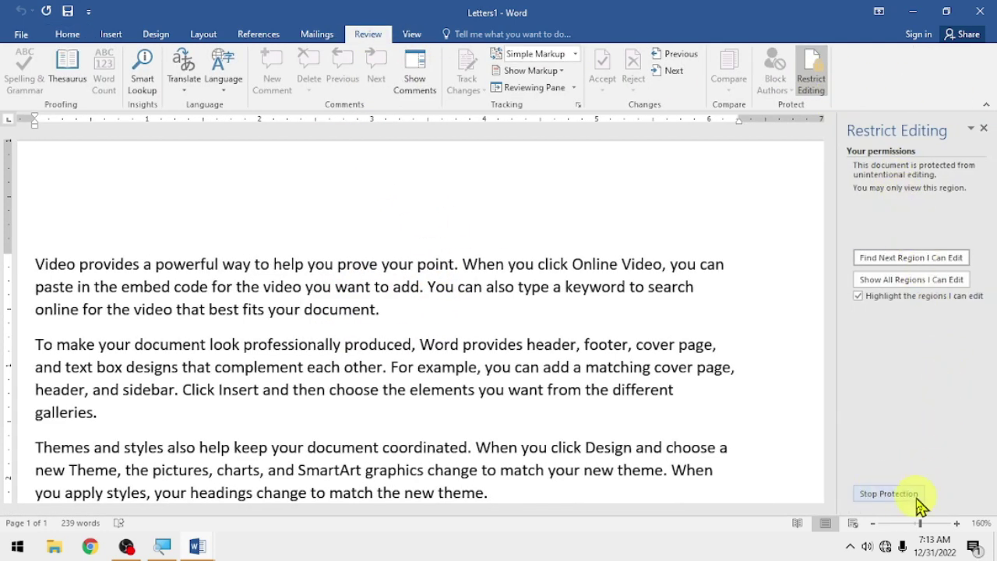
{"action": "left_click", "coordinate": [873, 496]}
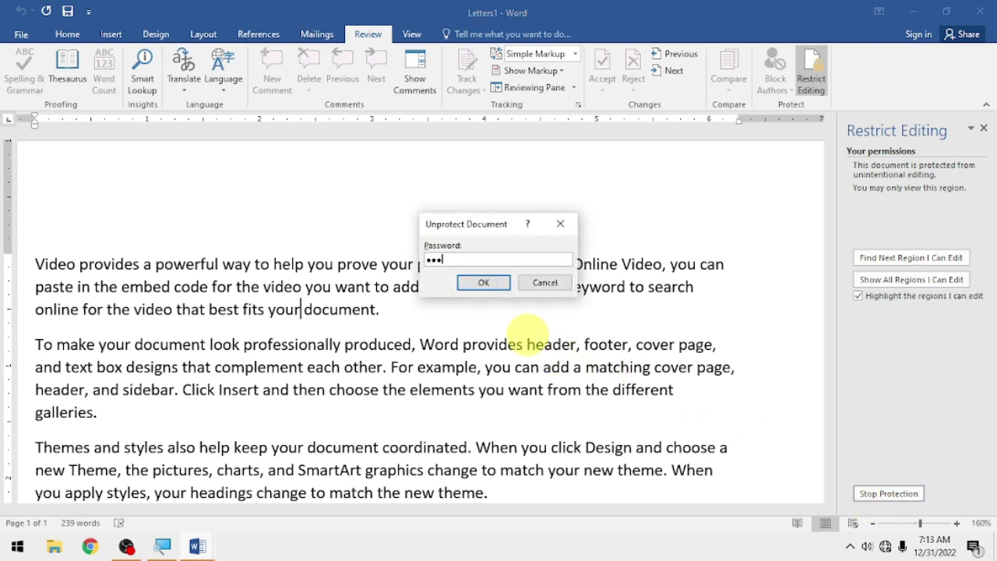
{"action": "key", "text": "Return"}
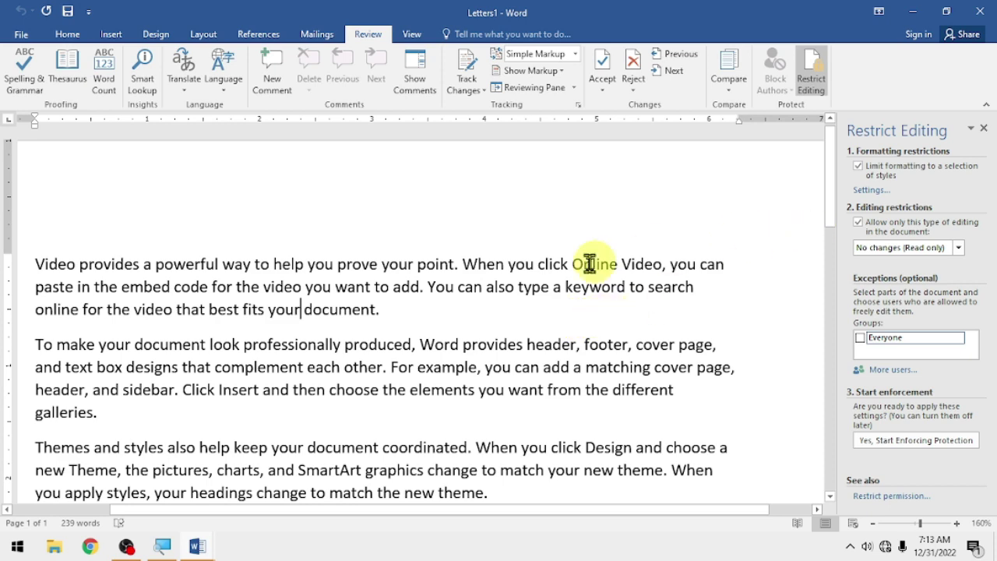
- Append 'EFSF' to the first paragraph, then view at 200% zoom and back at 100%
{"action": "type", "text": "AEFSF"}
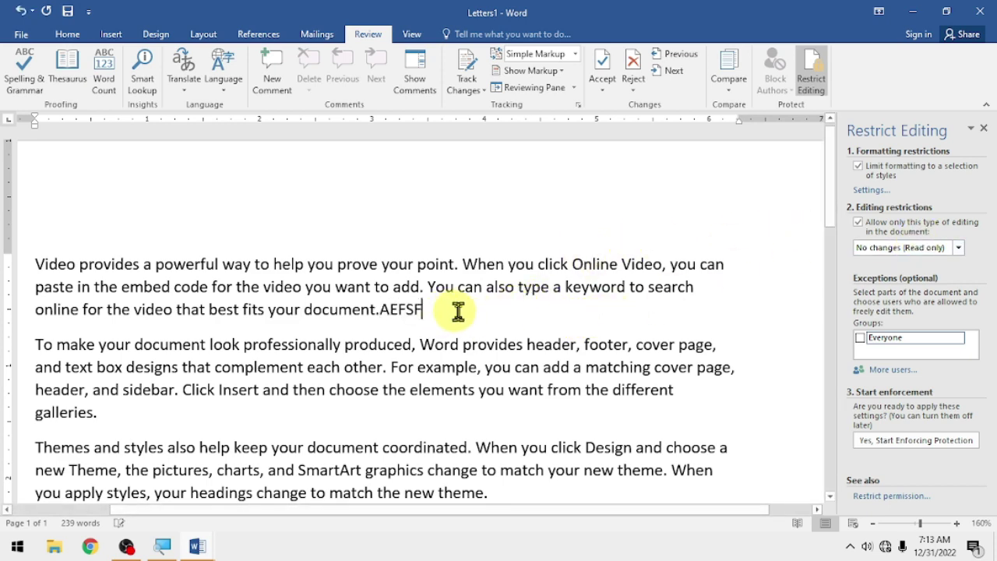
{"action": "left_click", "coordinate": [985, 129]}
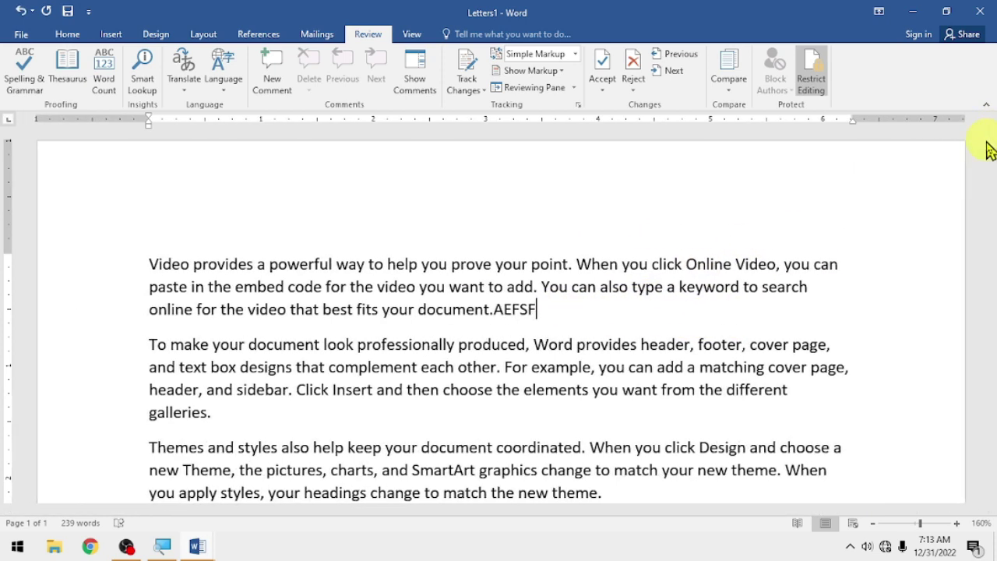
{"action": "left_click", "coordinate": [412, 34]}
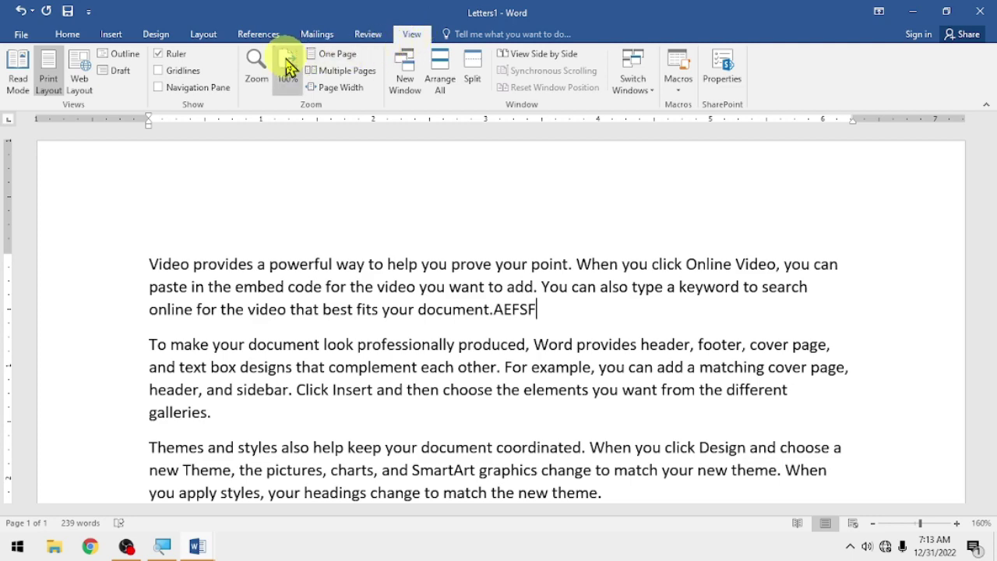
{"action": "left_click", "coordinate": [257, 74]}
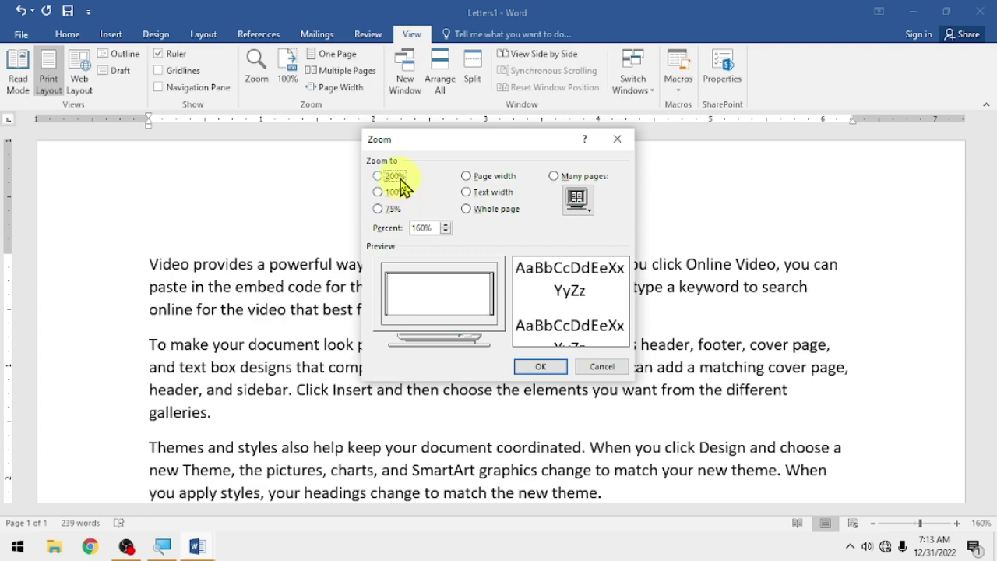
{"action": "left_click", "coordinate": [397, 177]}
{"action": "left_click", "coordinate": [543, 367]}
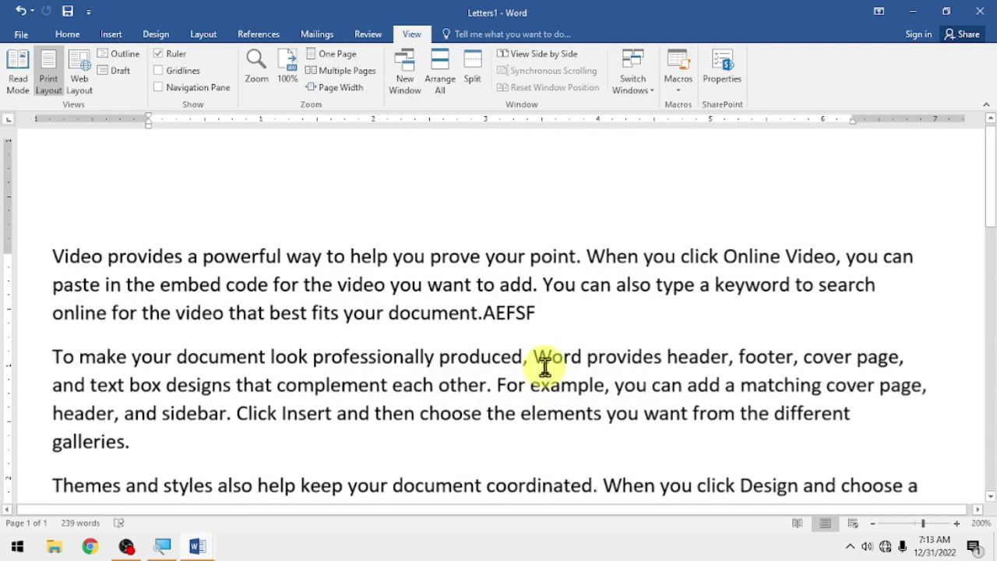
{"action": "left_click", "coordinate": [288, 78]}
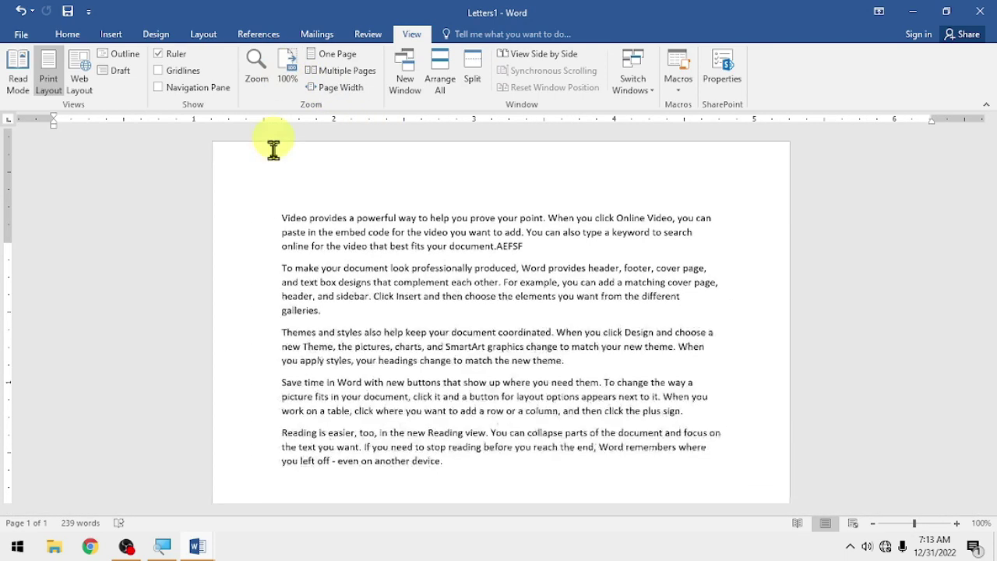
- Switch to Read Mode and back to Print Layout, then hide and reshow the rulers
{"action": "left_click", "coordinate": [23, 74]}
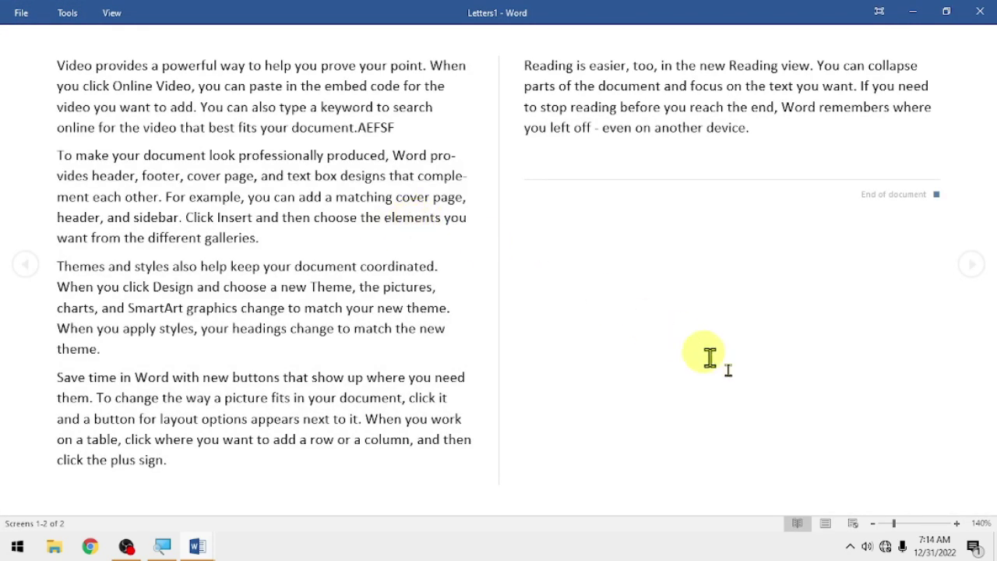
{"action": "left_click", "coordinate": [825, 523]}
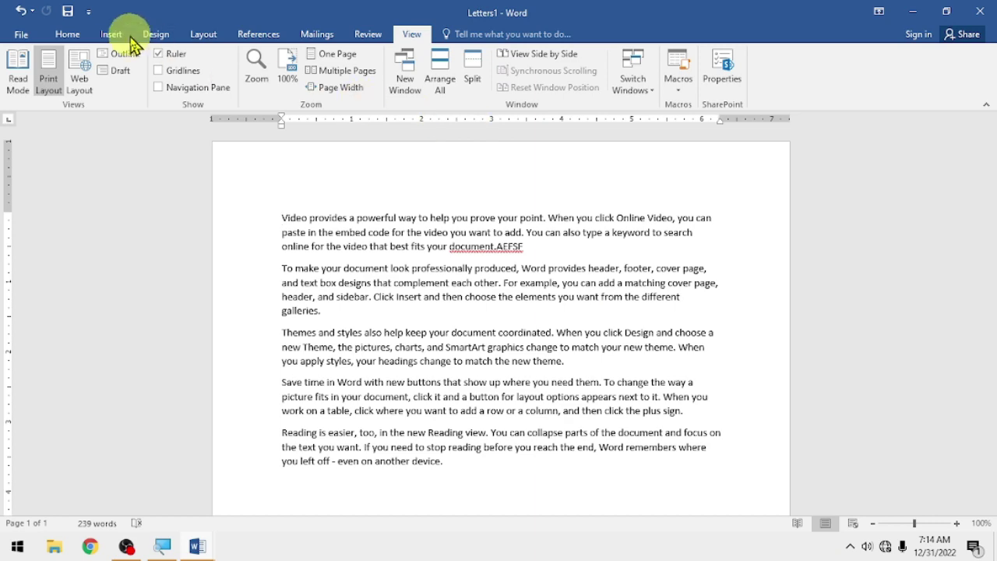
{"action": "left_click", "coordinate": [158, 54]}
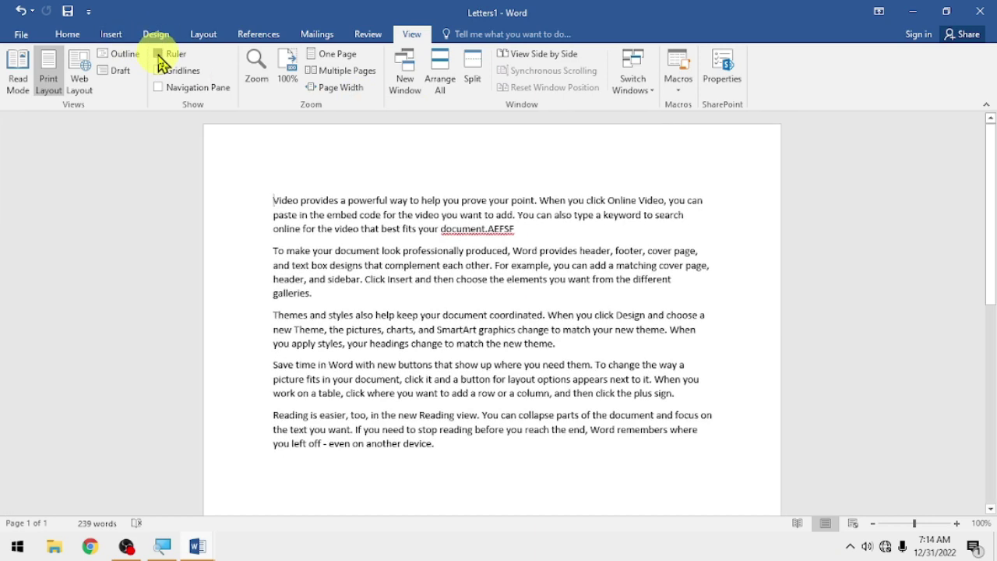
{"action": "left_click", "coordinate": [159, 56]}
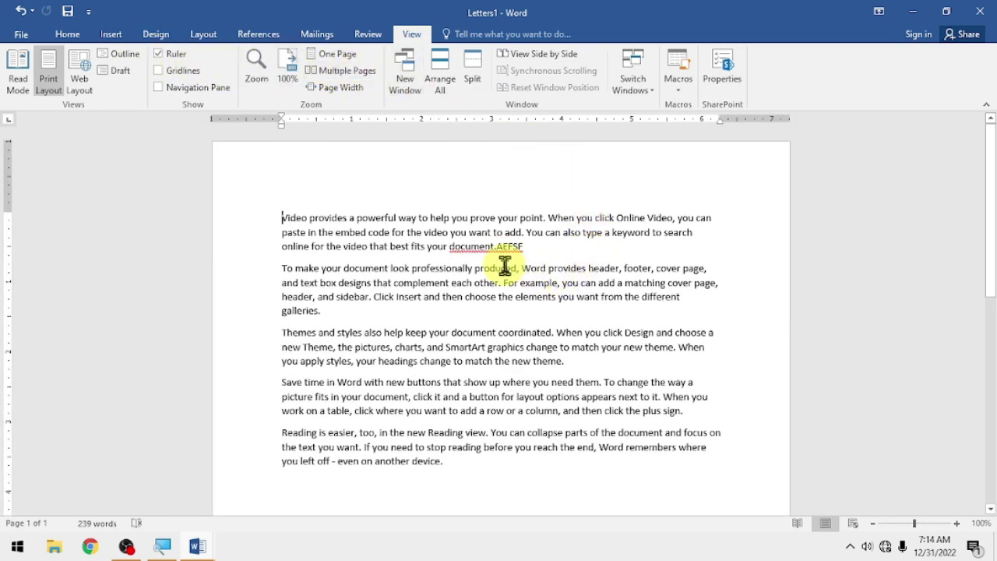